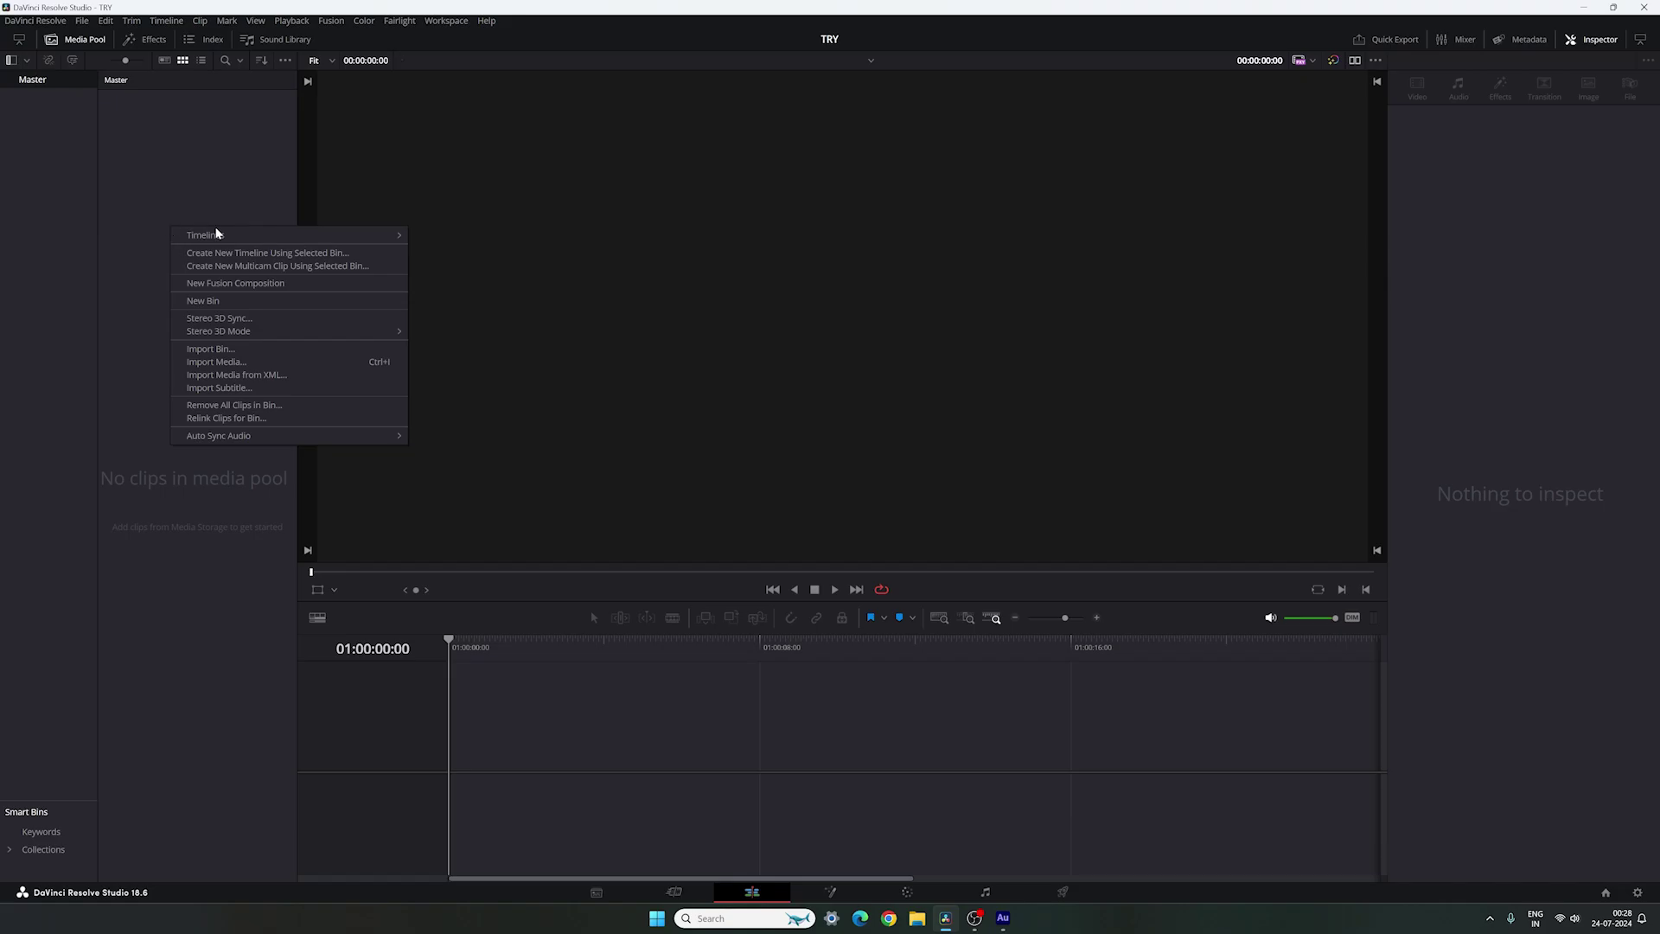
- Create a 5-second, 60 fps Fusion composition clip named "TEXT 01" in the Master bin
click(212, 283)
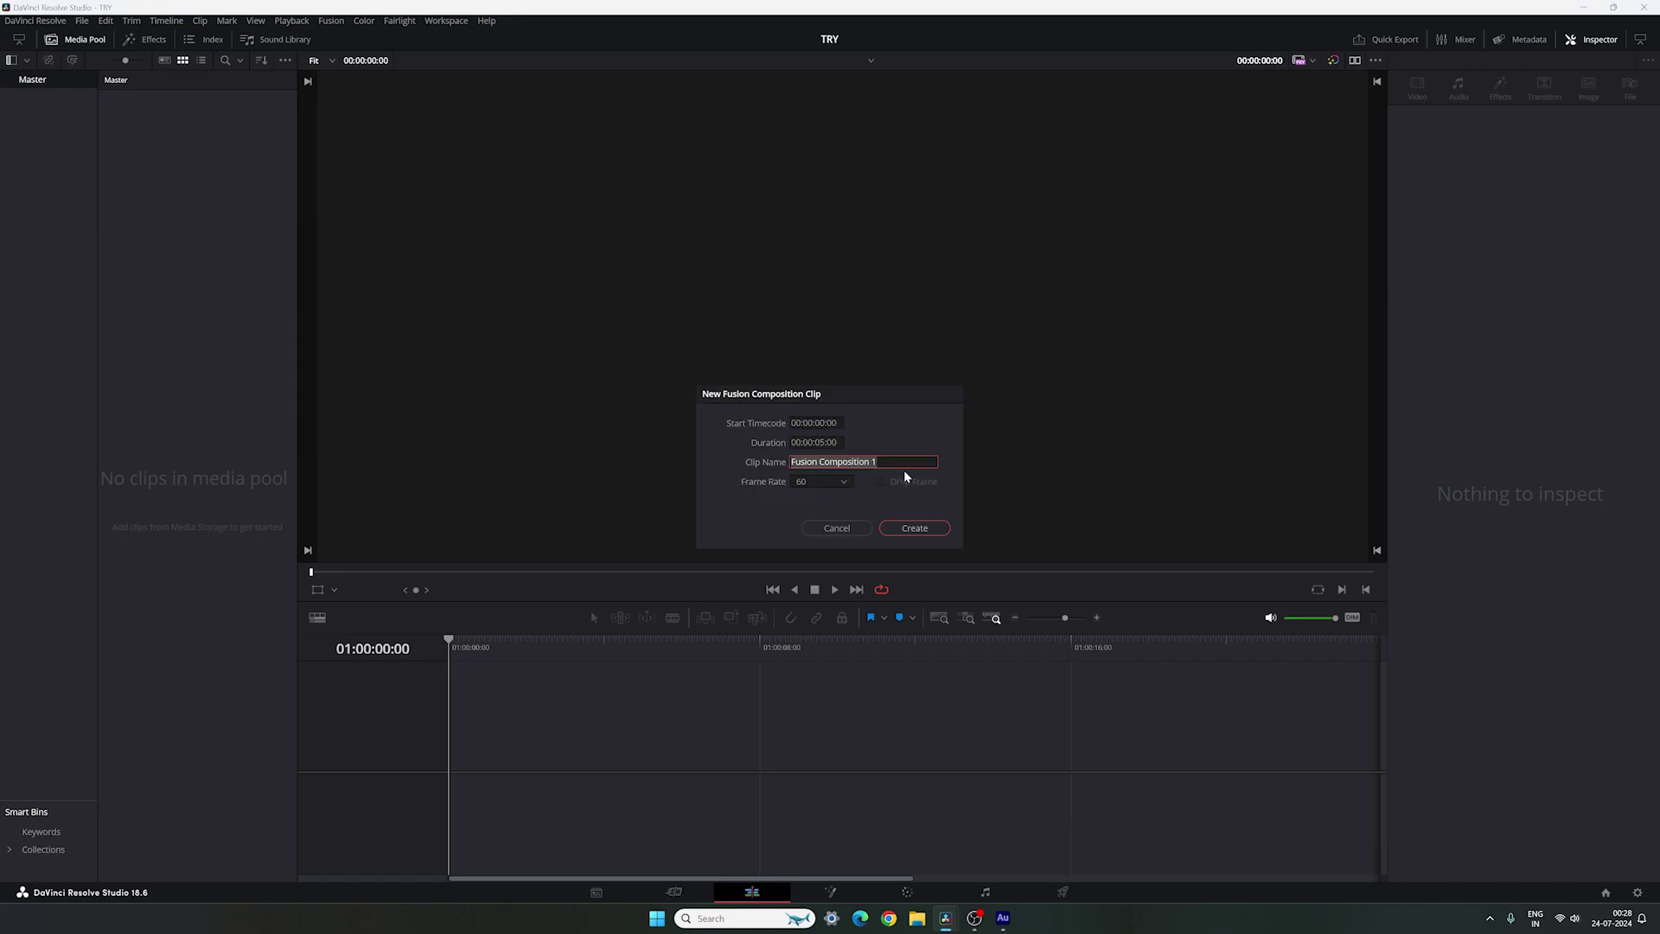
text(TEXT)
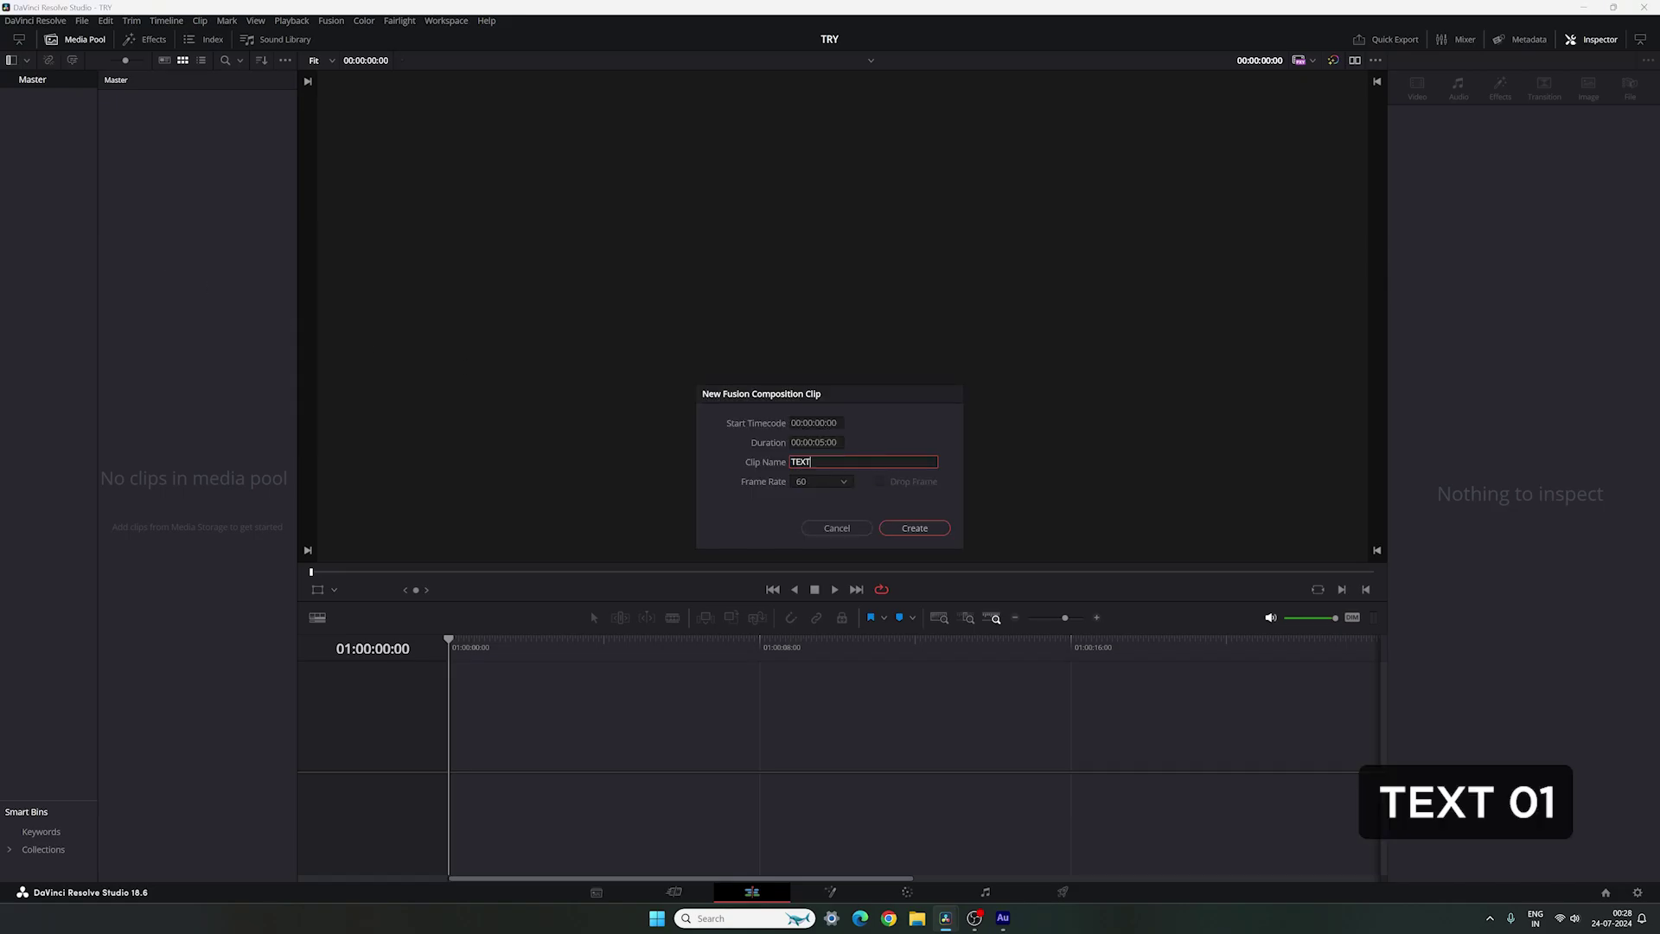
text( 01)
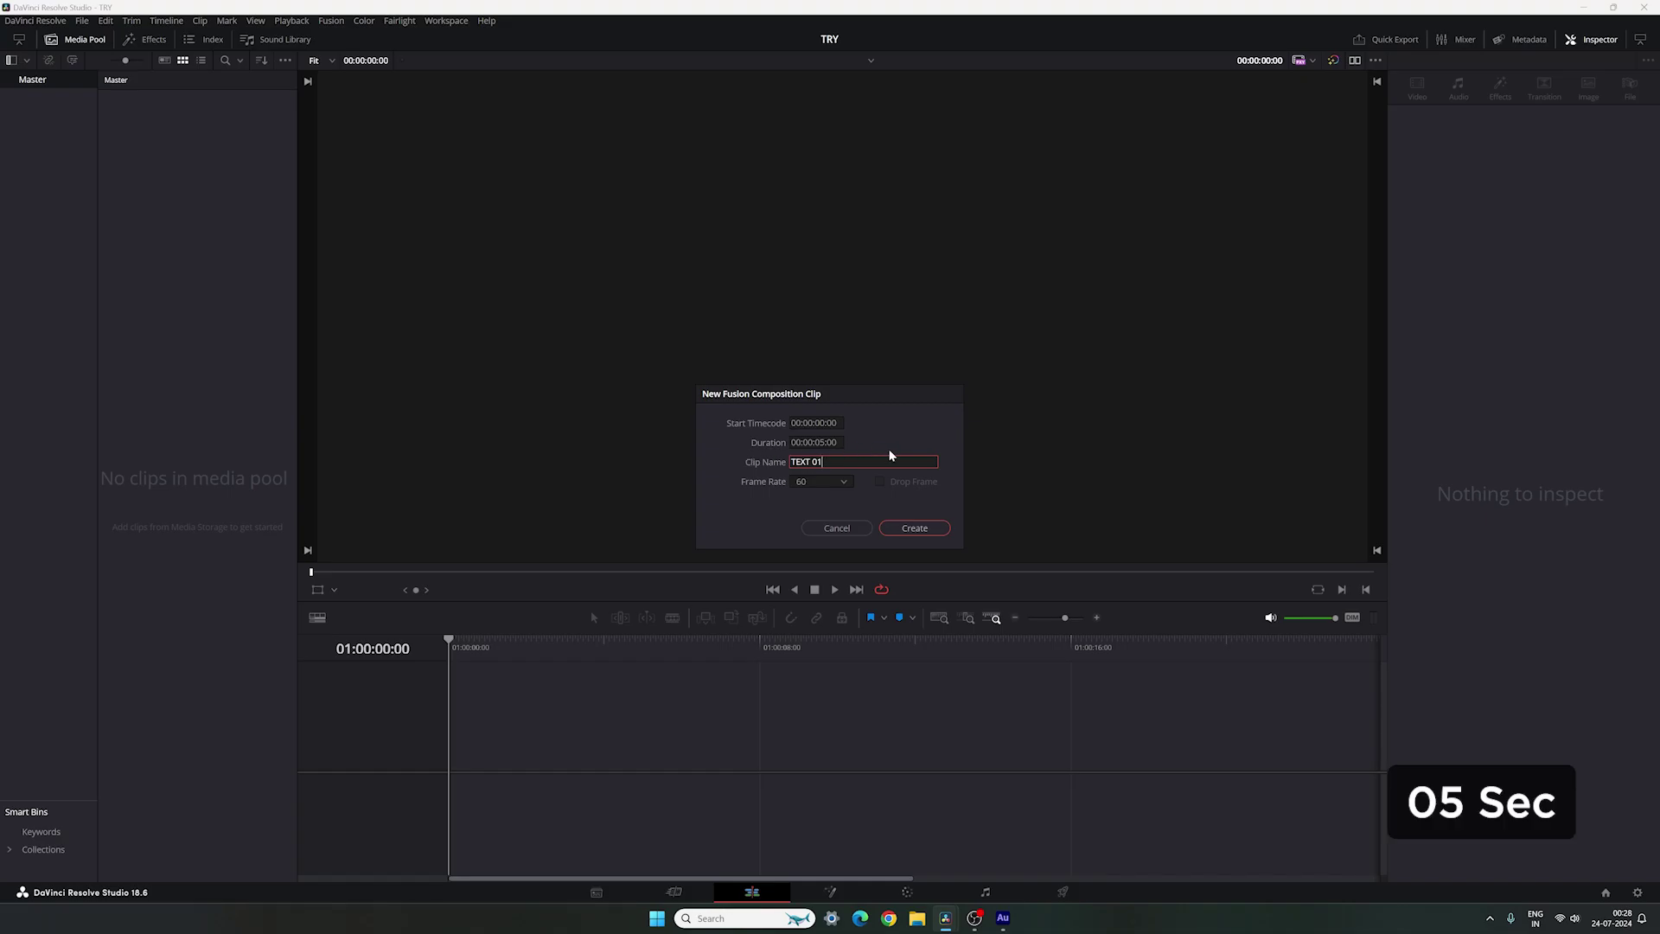
click(911, 528)
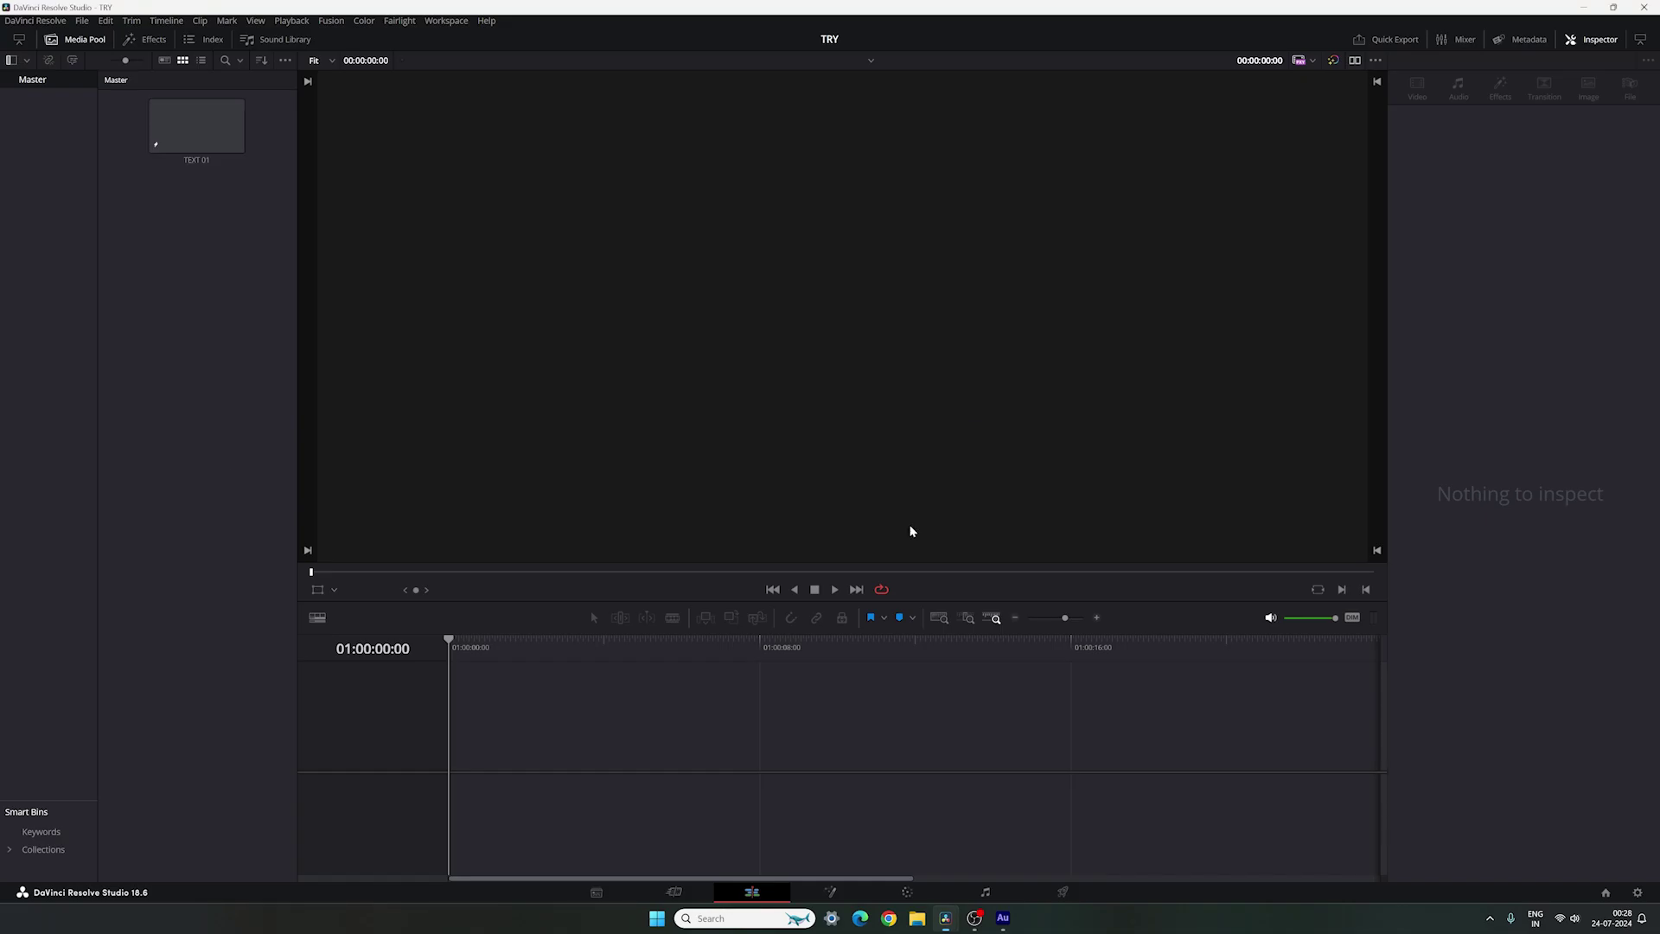
- Place the TEXT 01 composition at the start of a new timeline and open it on the Fusion page
drag(216, 147, 450, 758)
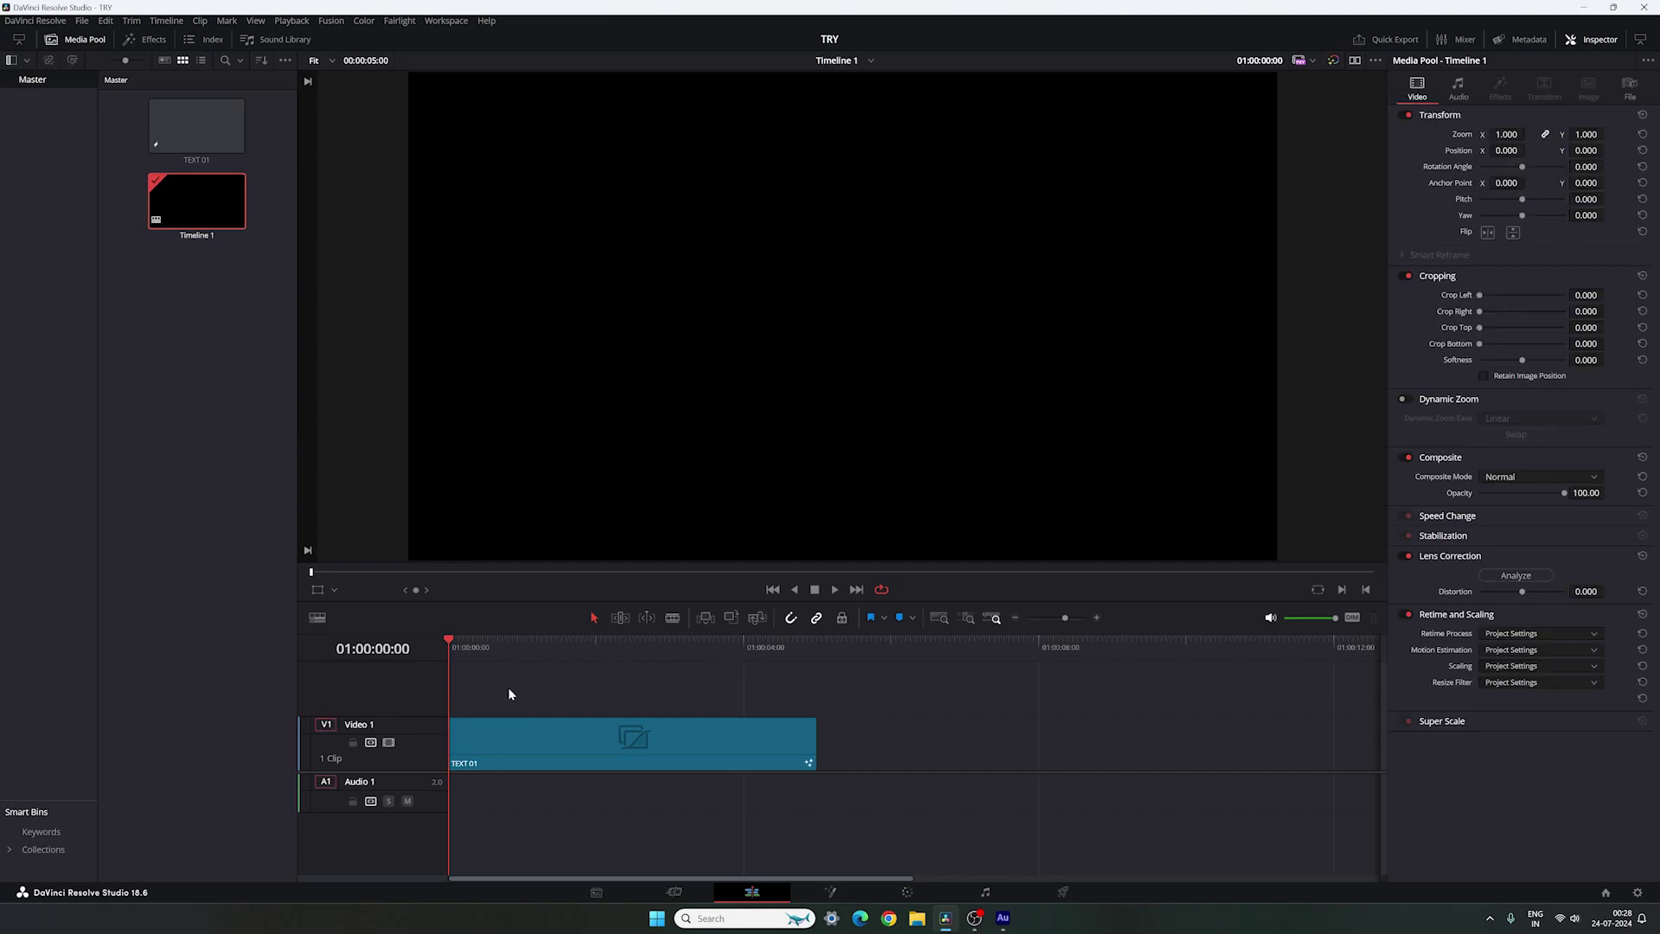
mouse_move(465, 650)
mouse_down()
mouse_move(818, 657)
mouse_move(450, 651)
mouse_up()
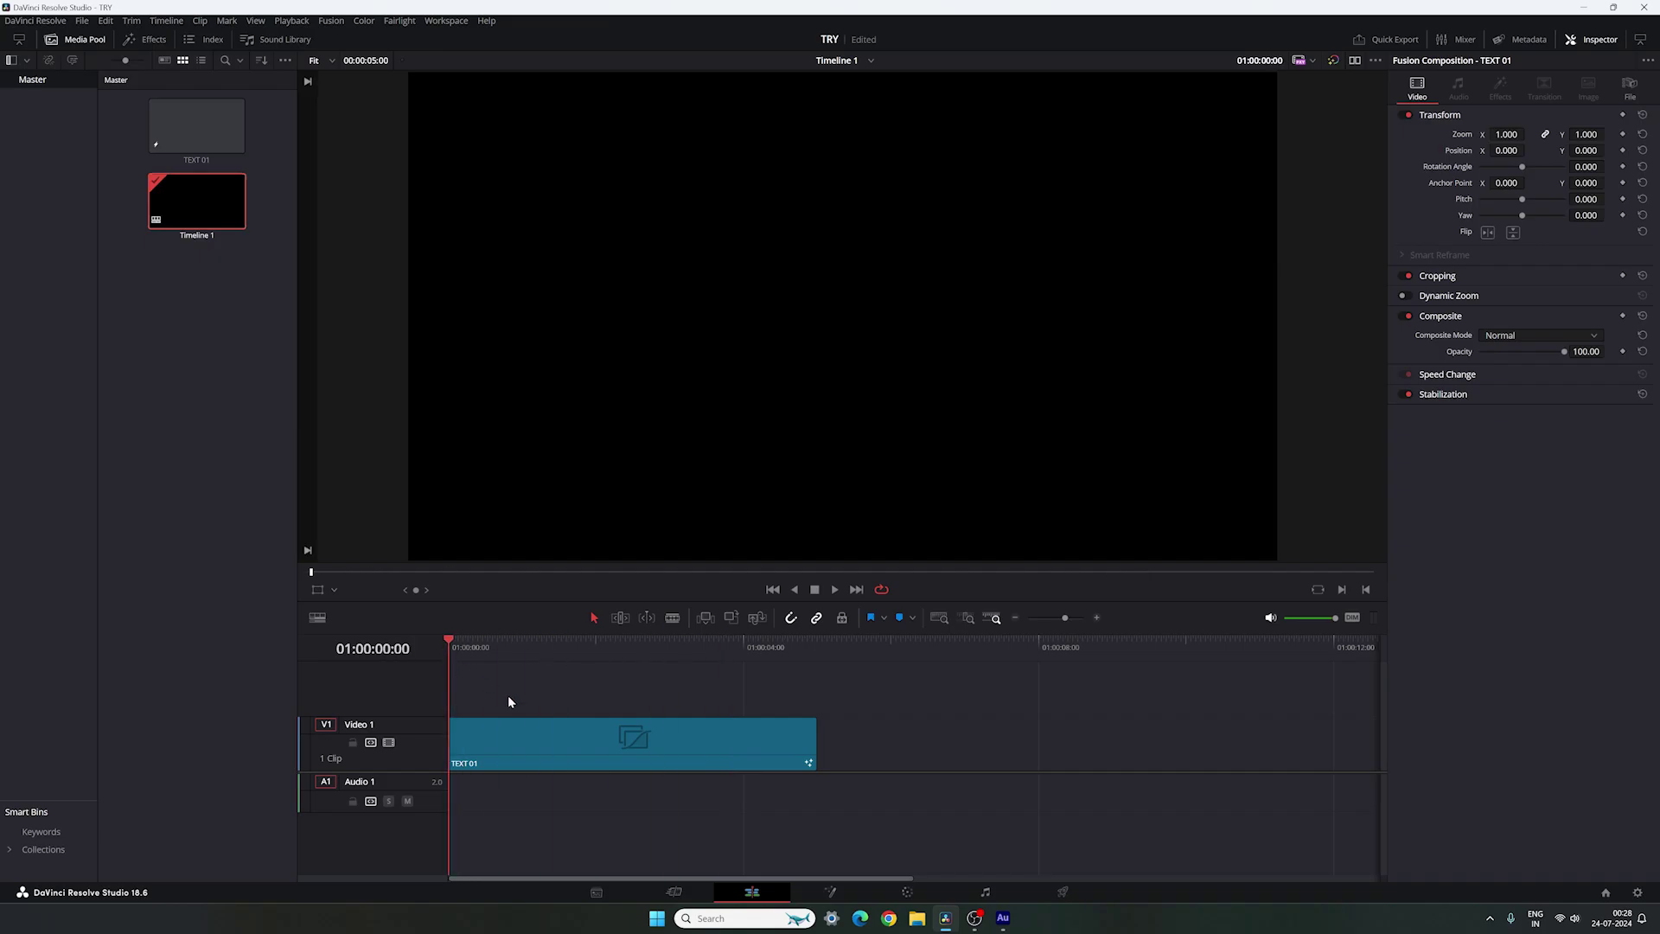
click(828, 891)
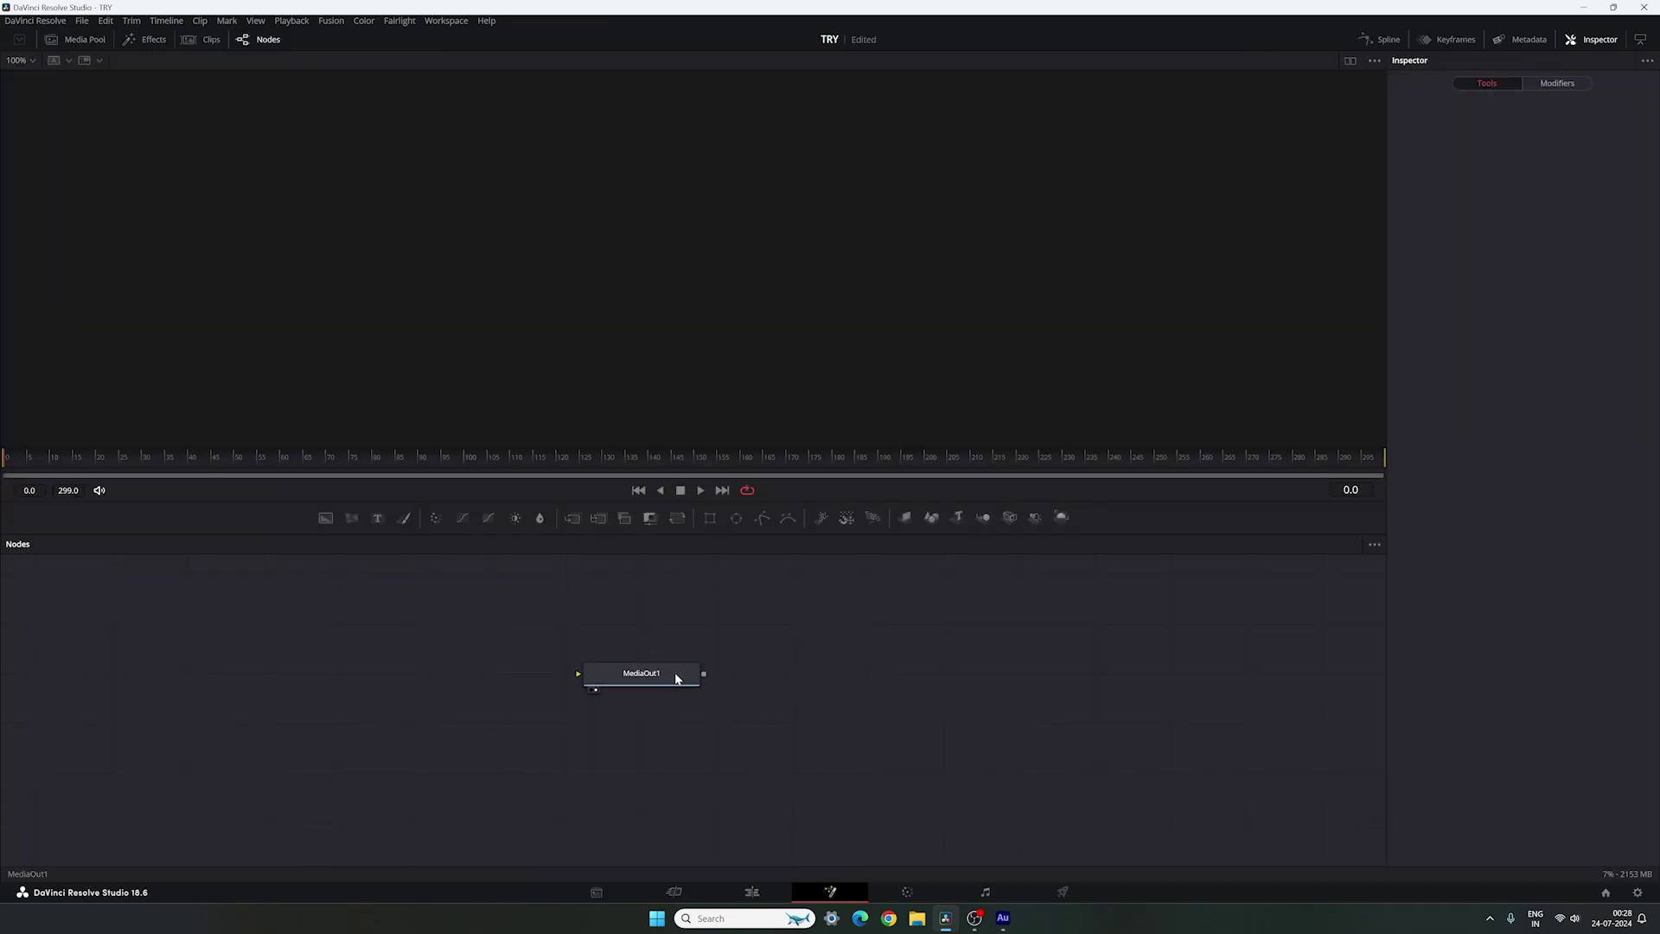
- Make room ahead of MediaOut1, add a Background node there and display it in the viewer
drag(635, 681, 1241, 683)
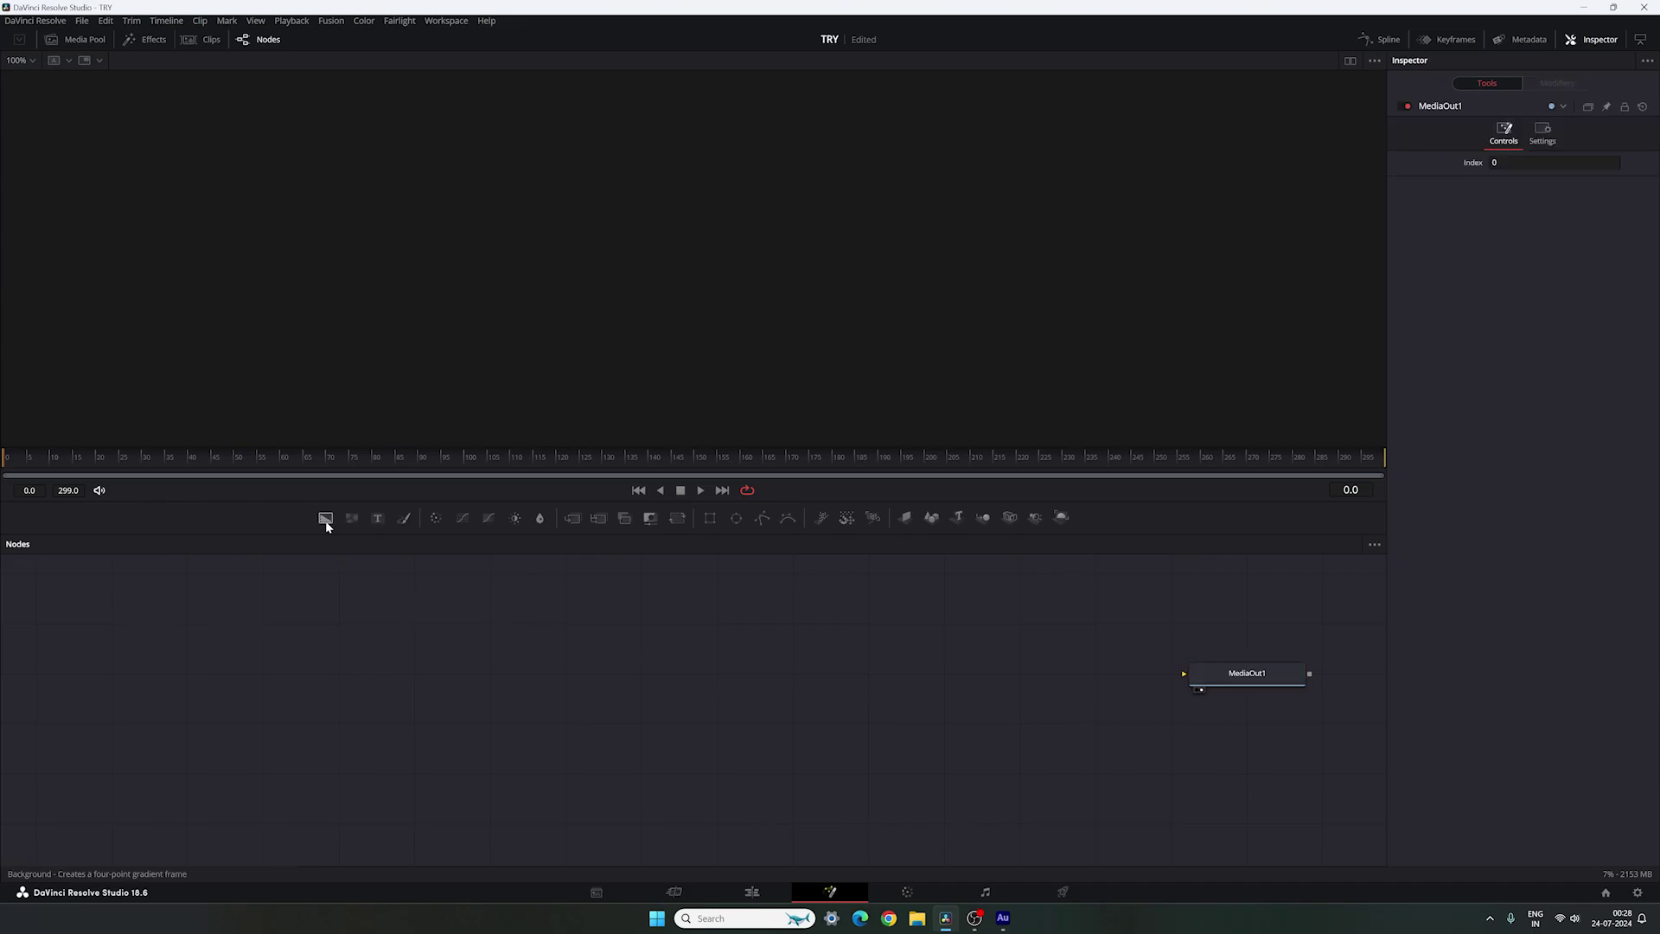
drag(326, 521, 497, 729)
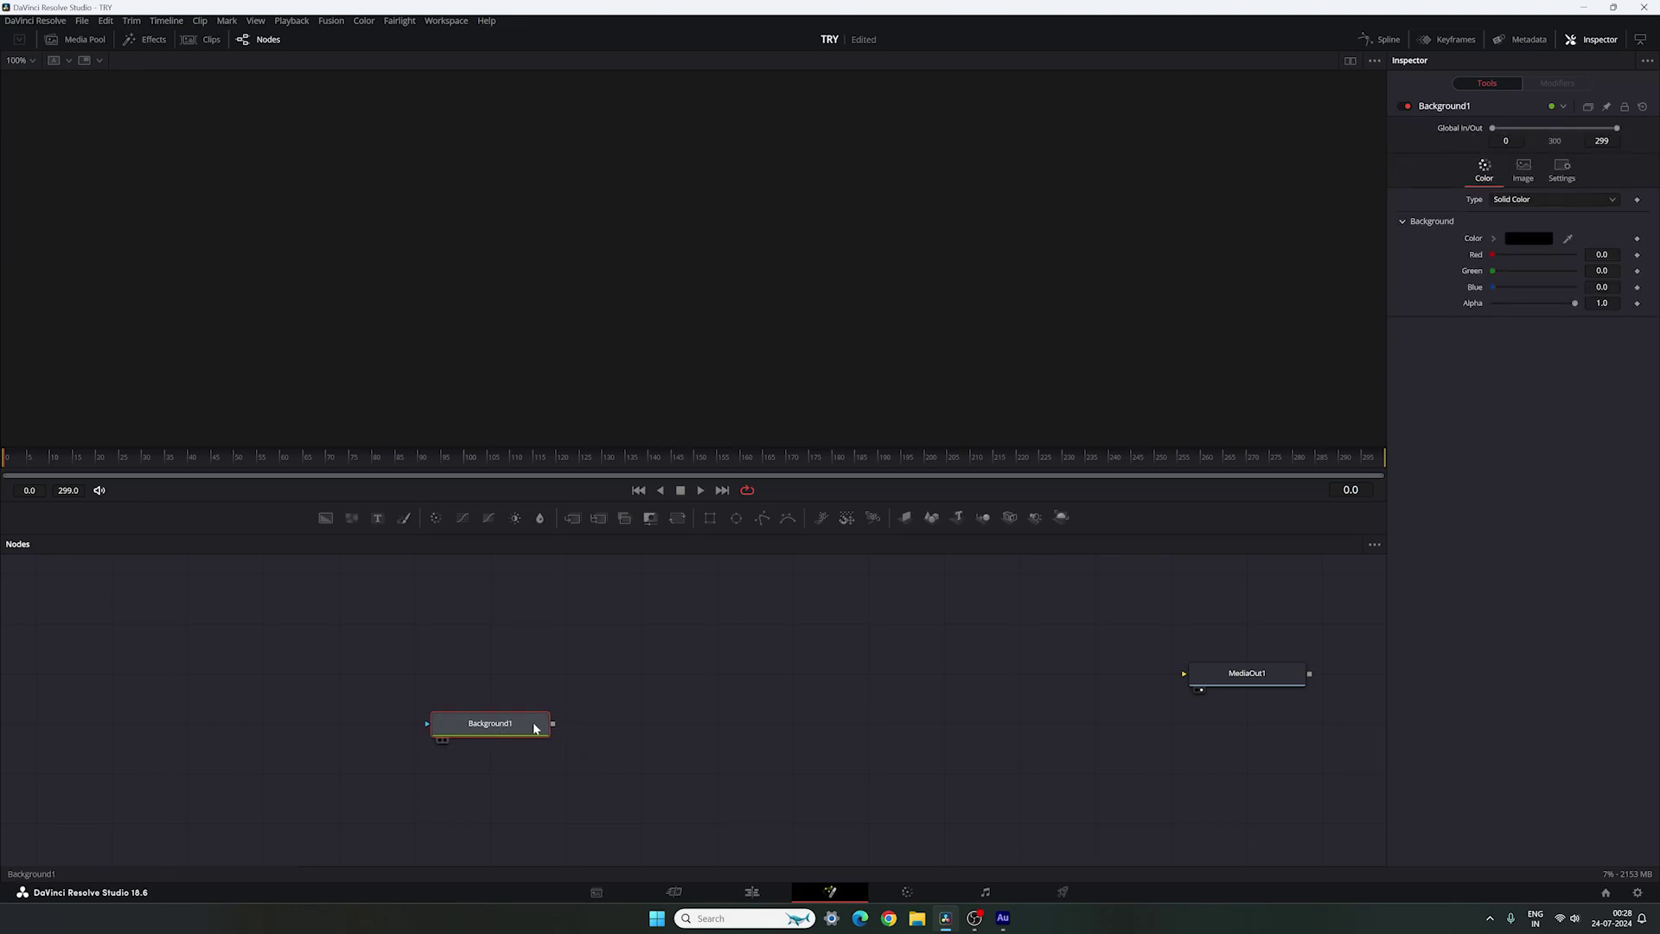
drag(489, 729, 572, 402)
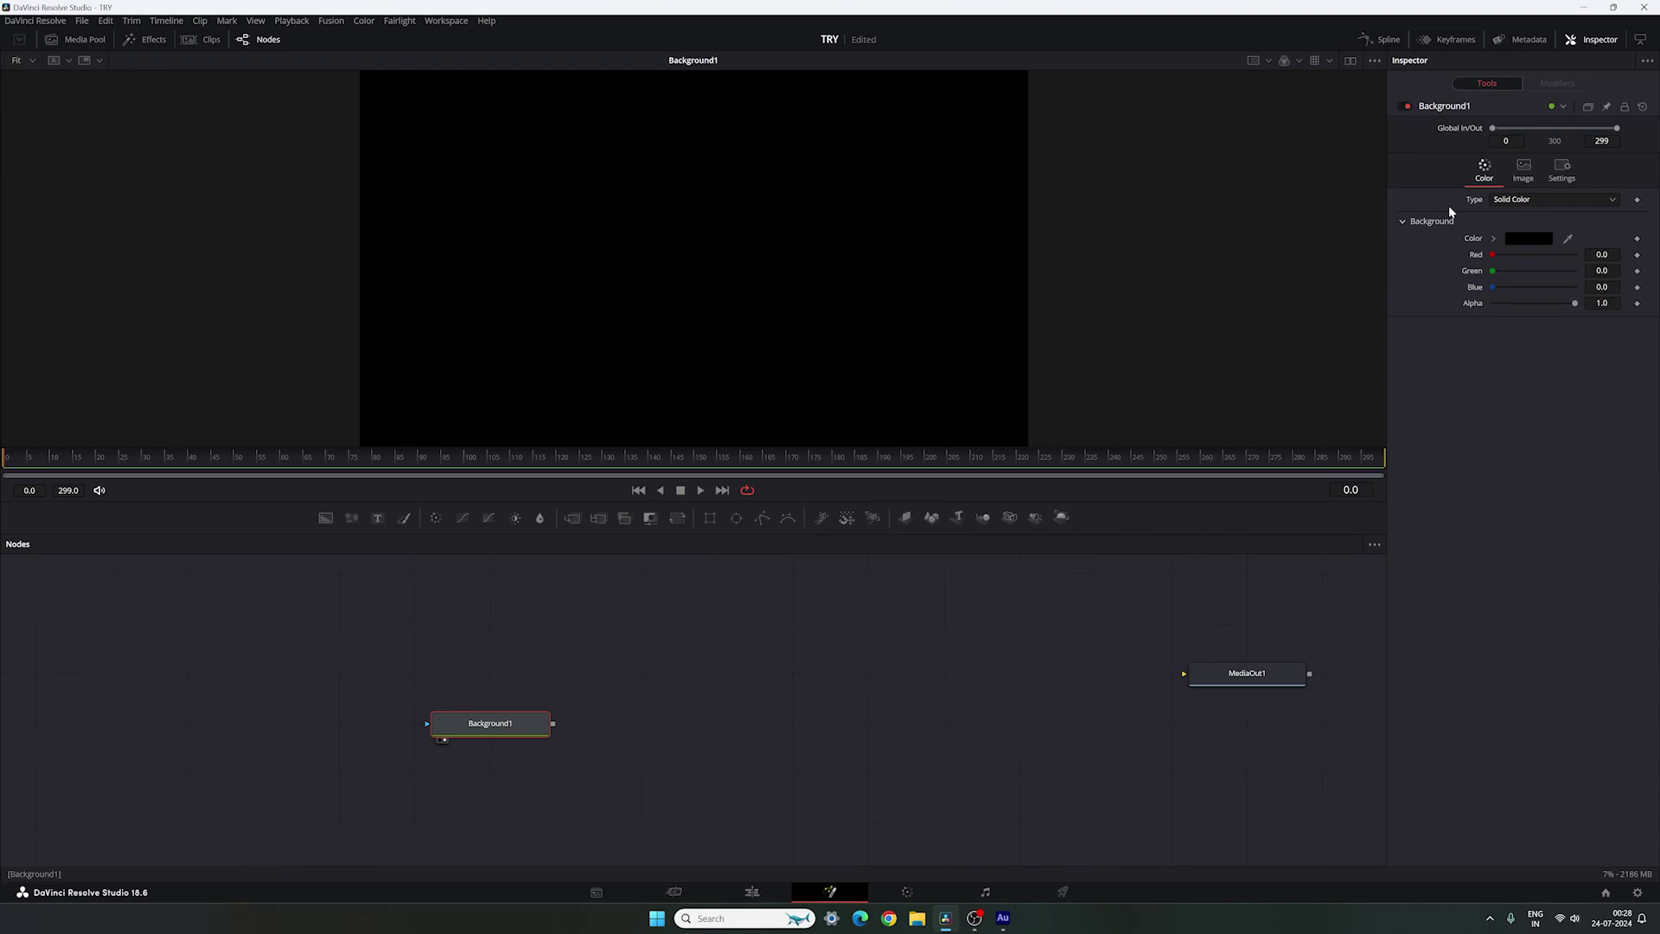
- Set the Background1 node's solid color to white
click(1528, 240)
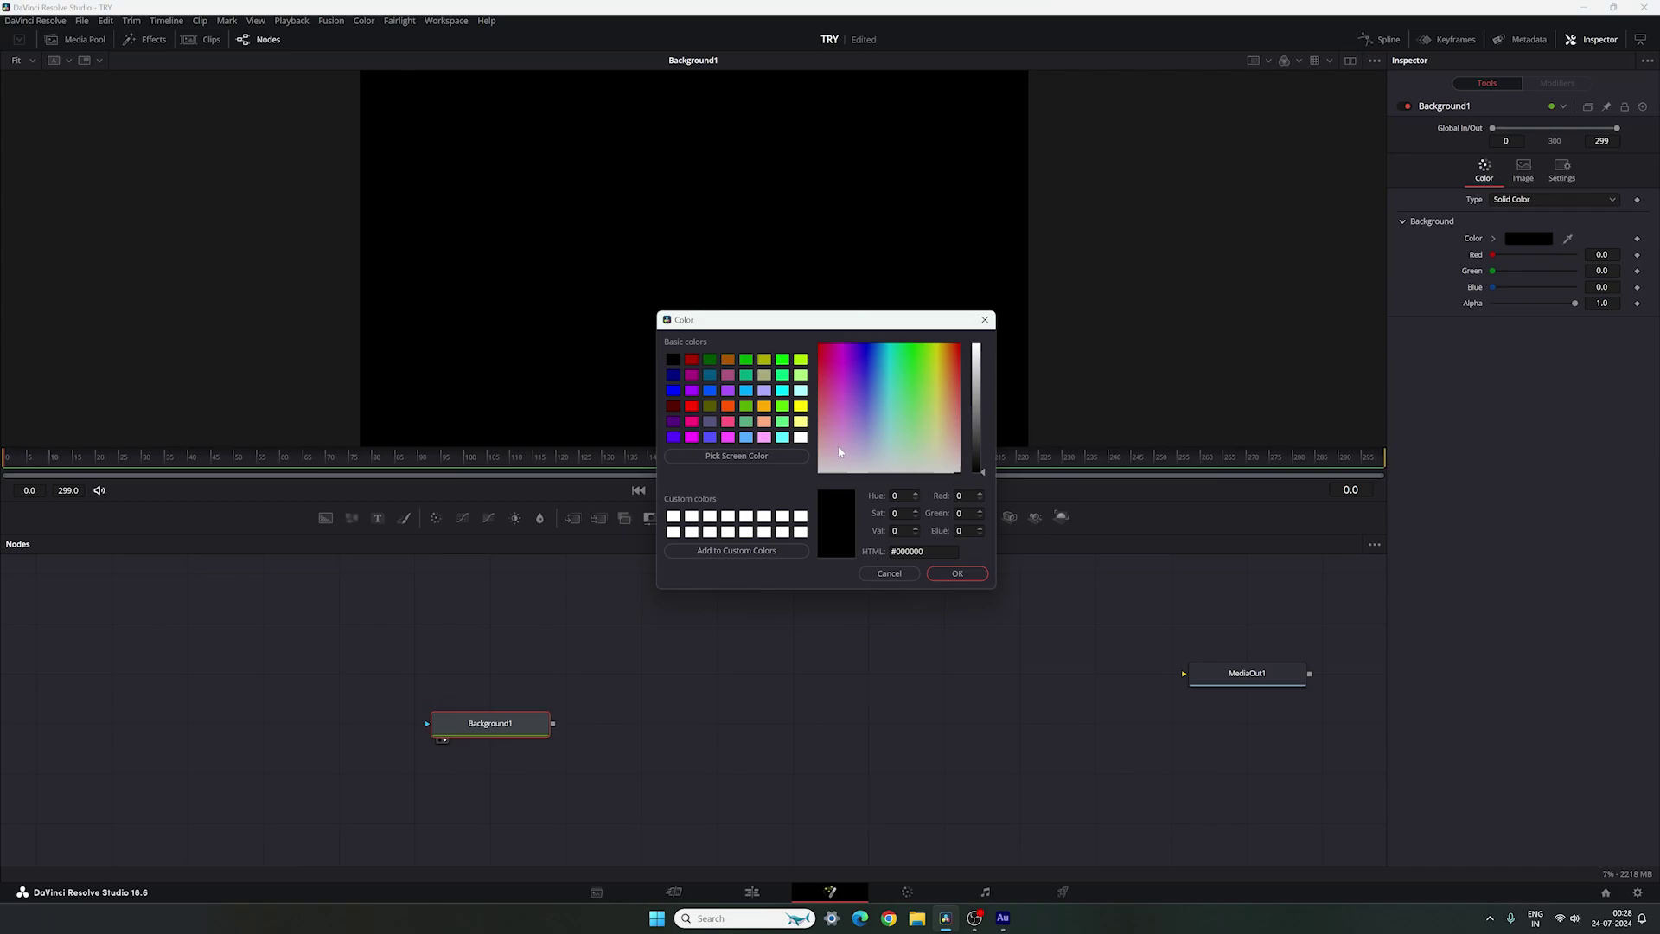
click(801, 438)
click(957, 573)
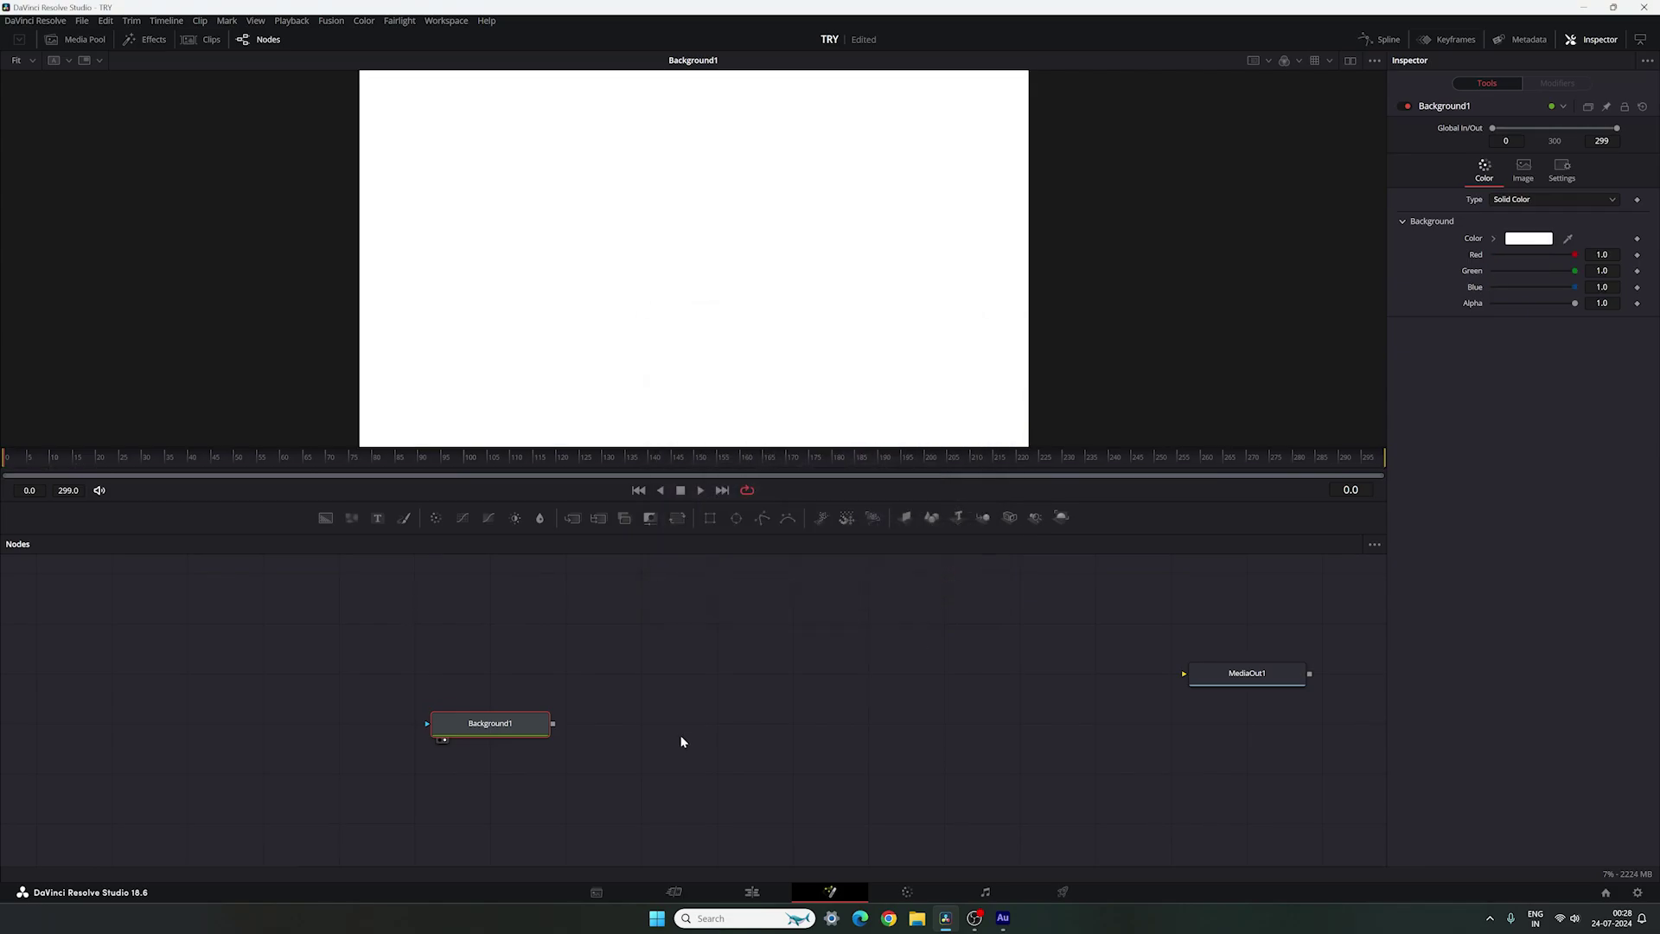
- Add a second Background node just above a repositioned Background1 and rename the new node "Stroke"
drag(486, 737, 637, 786)
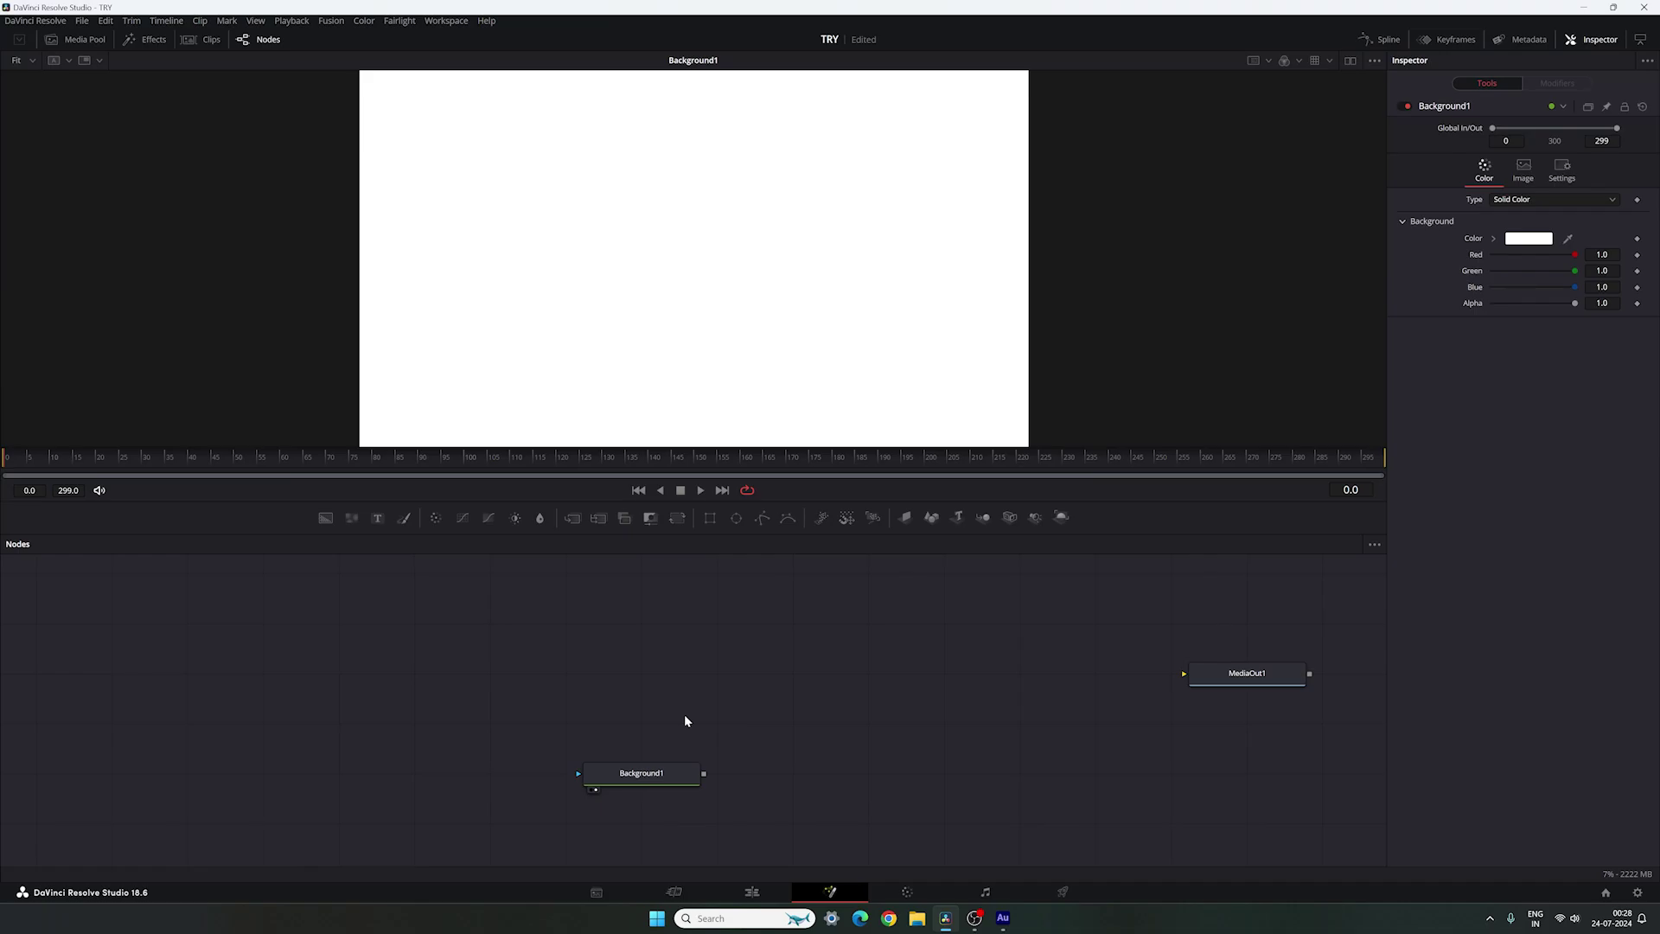
drag(325, 517, 621, 727)
key(F2)
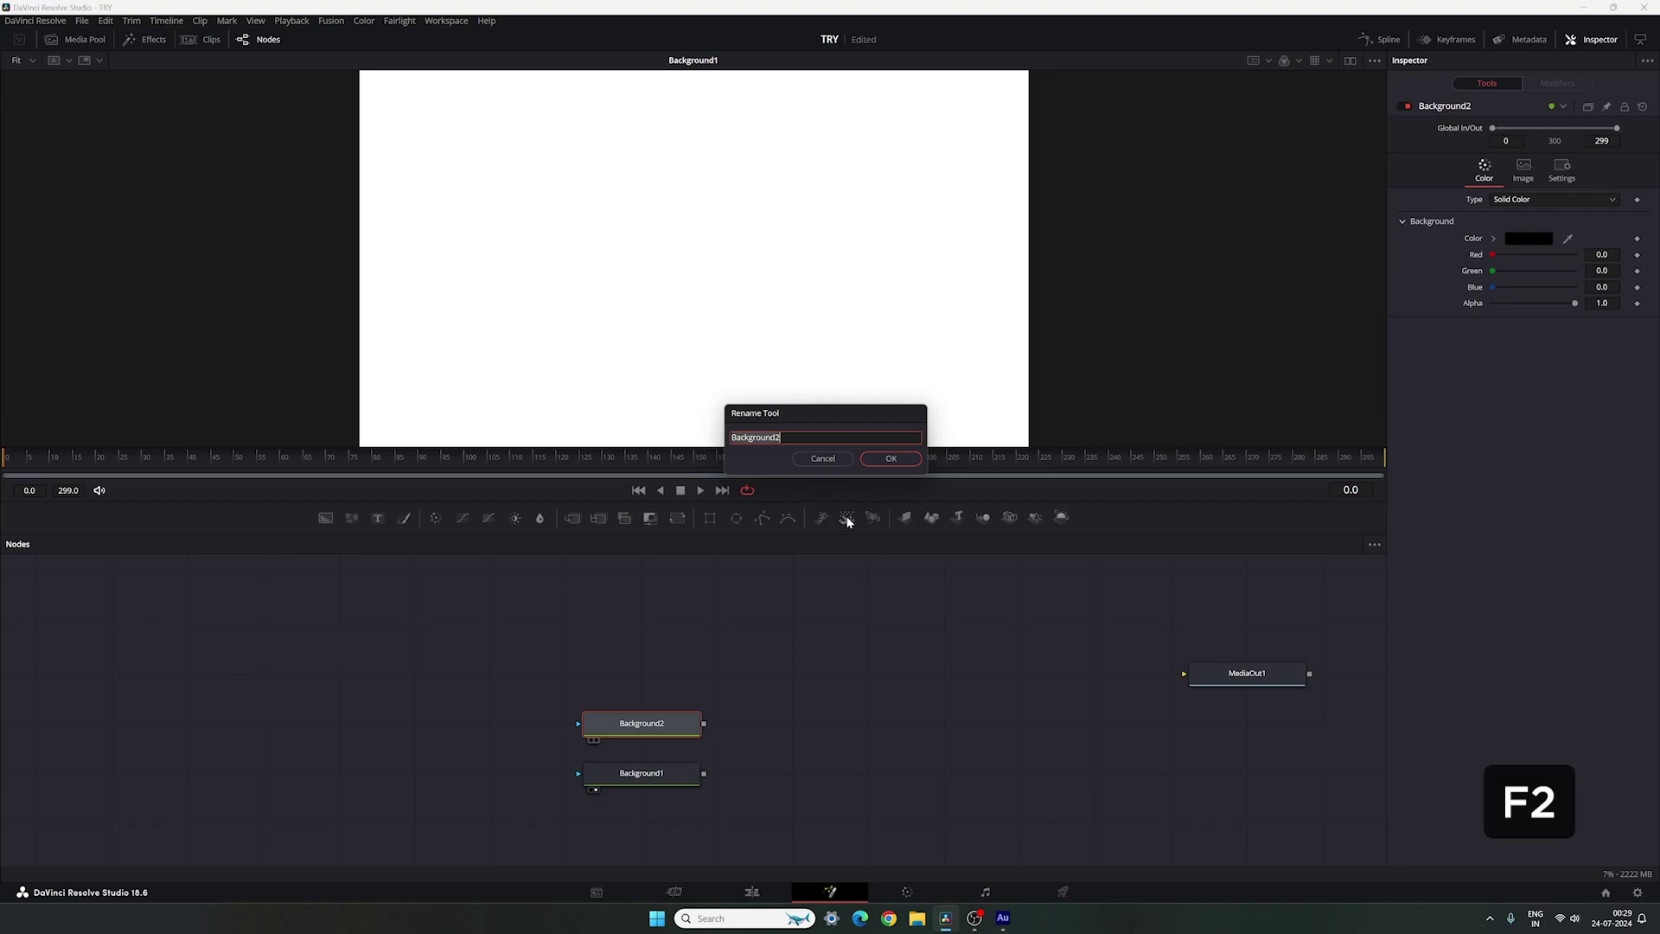
click(823, 459)
right_click(656, 724)
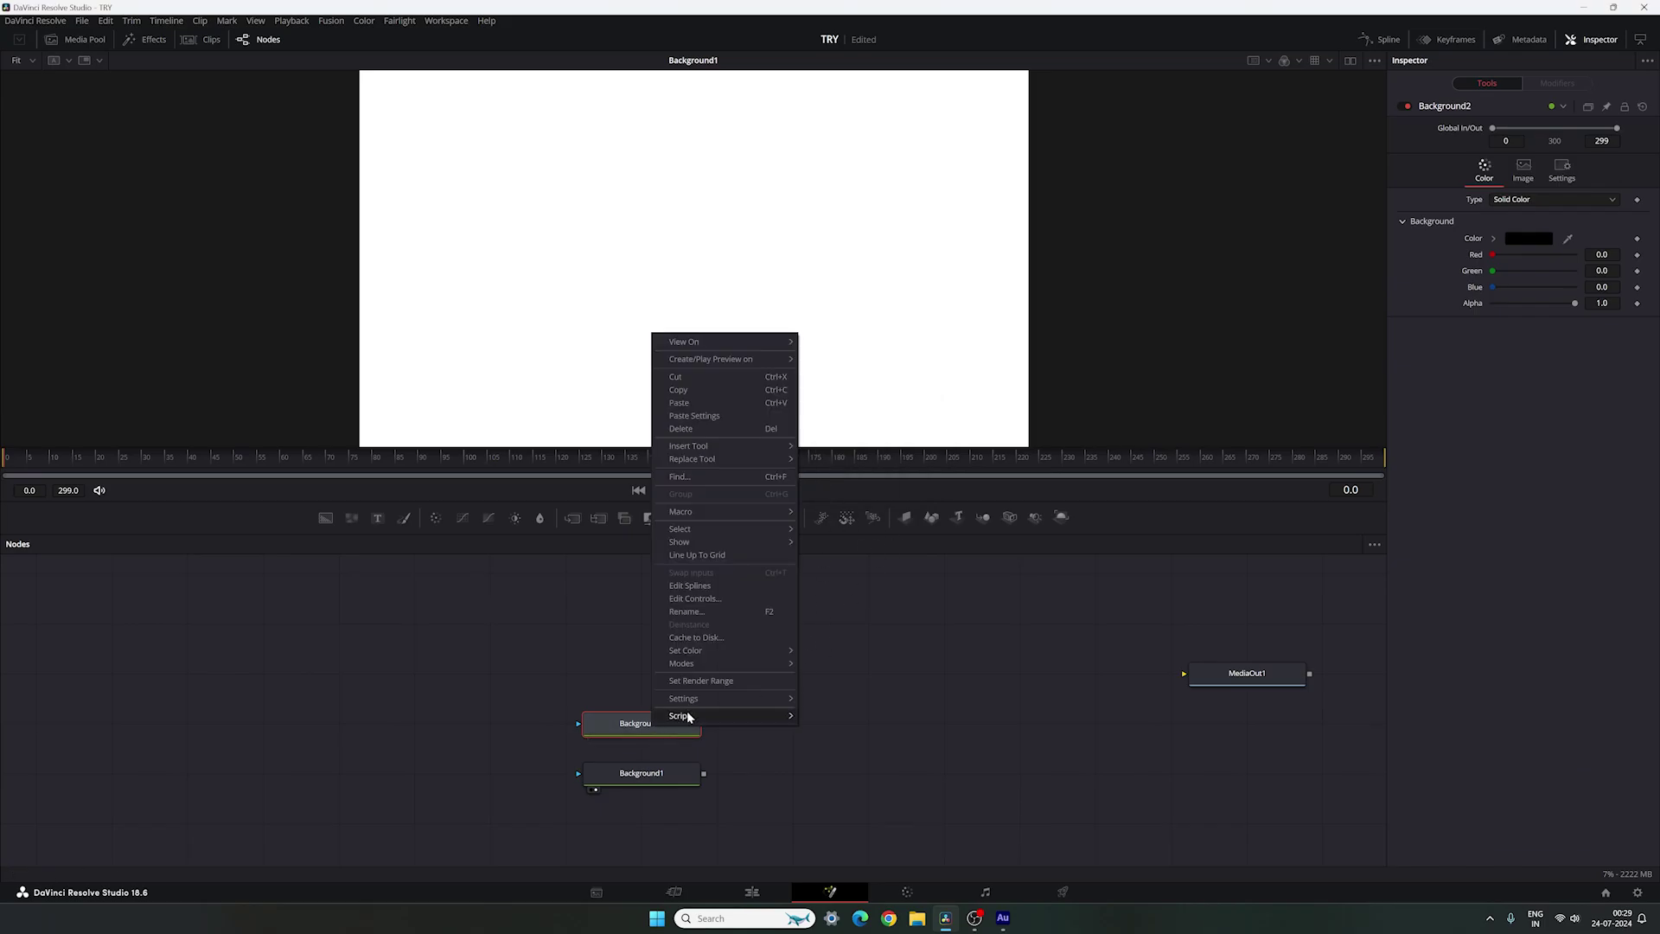
click(692, 612)
key(BackSpace)
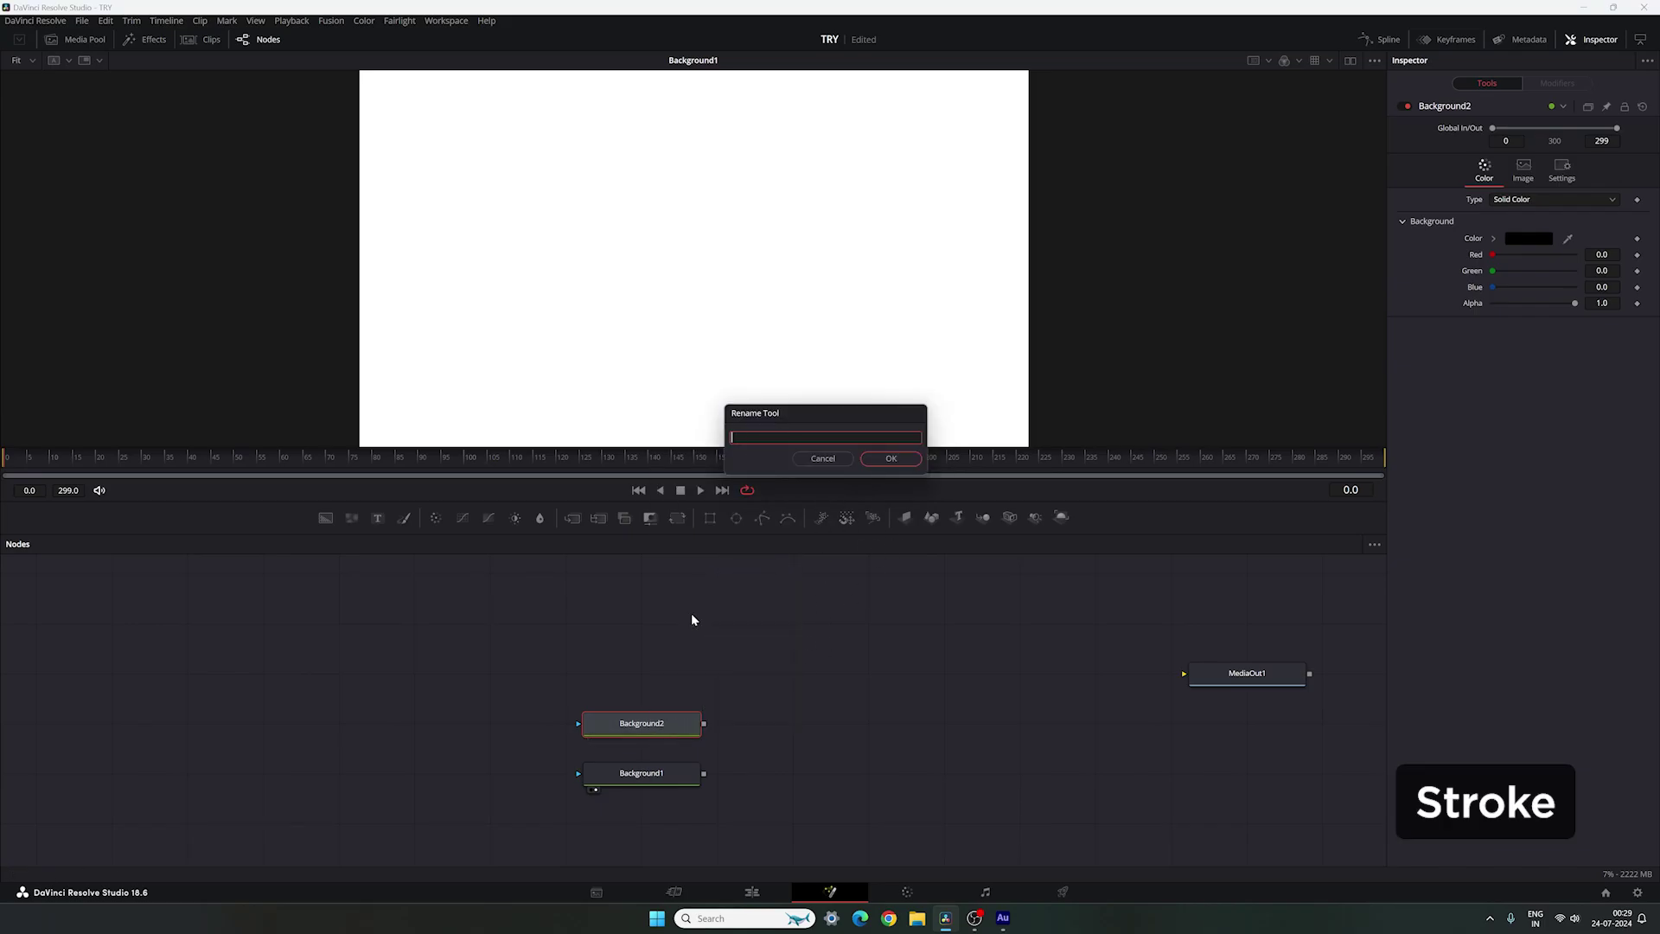
text(Stroke)
click(891, 458)
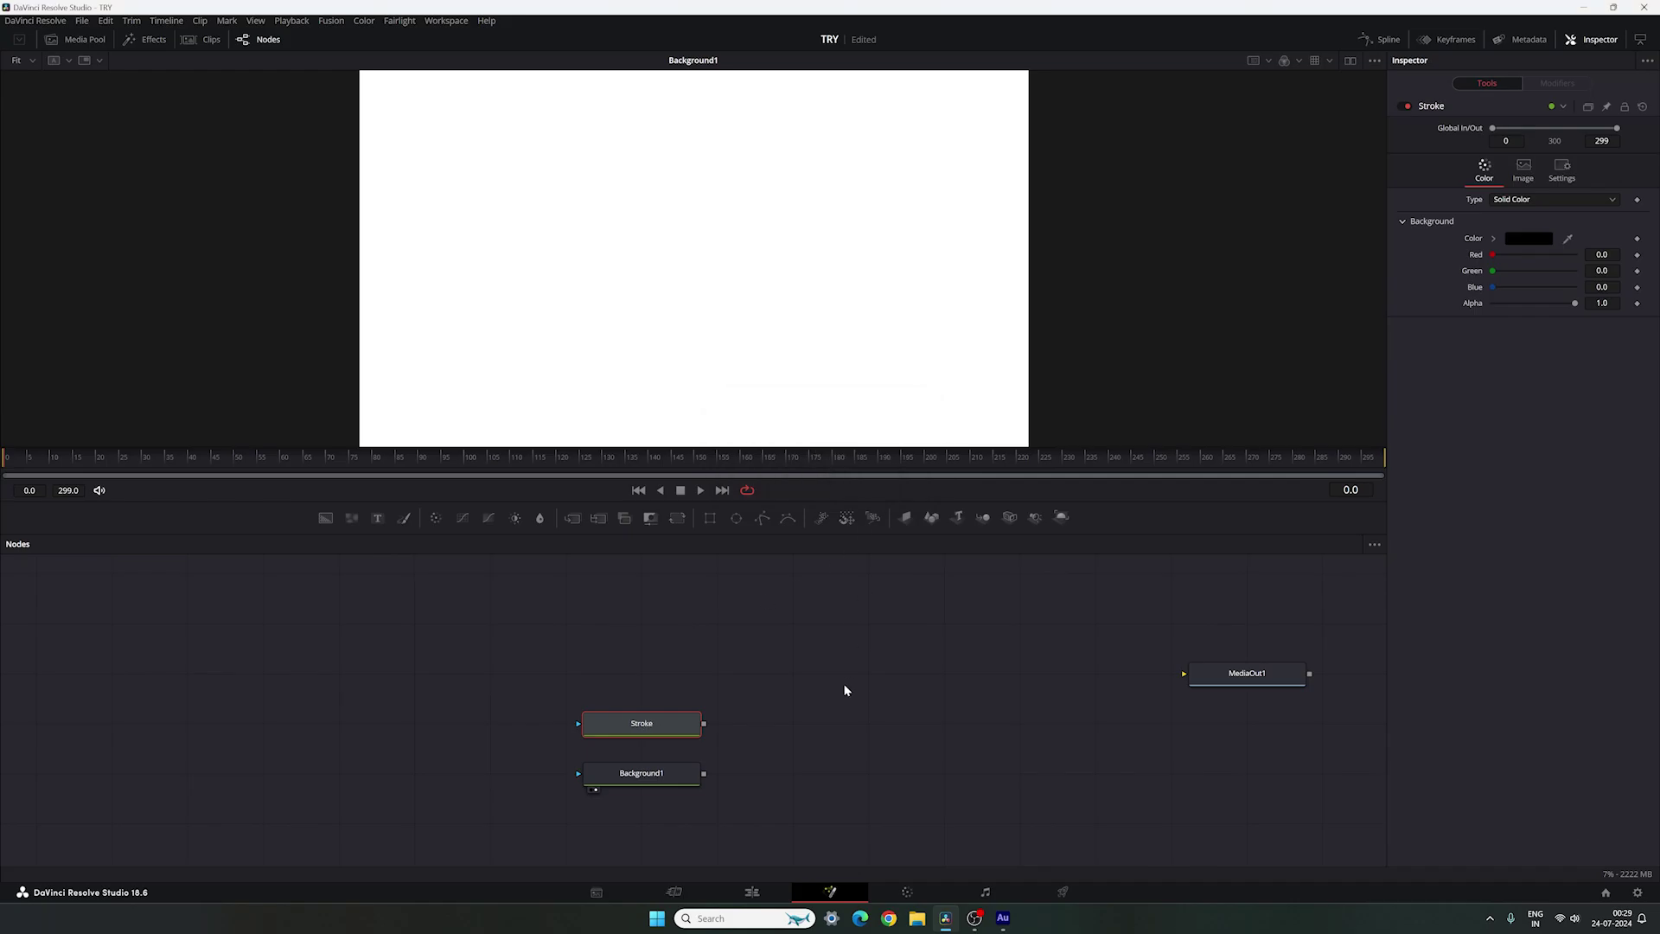
click(845, 690)
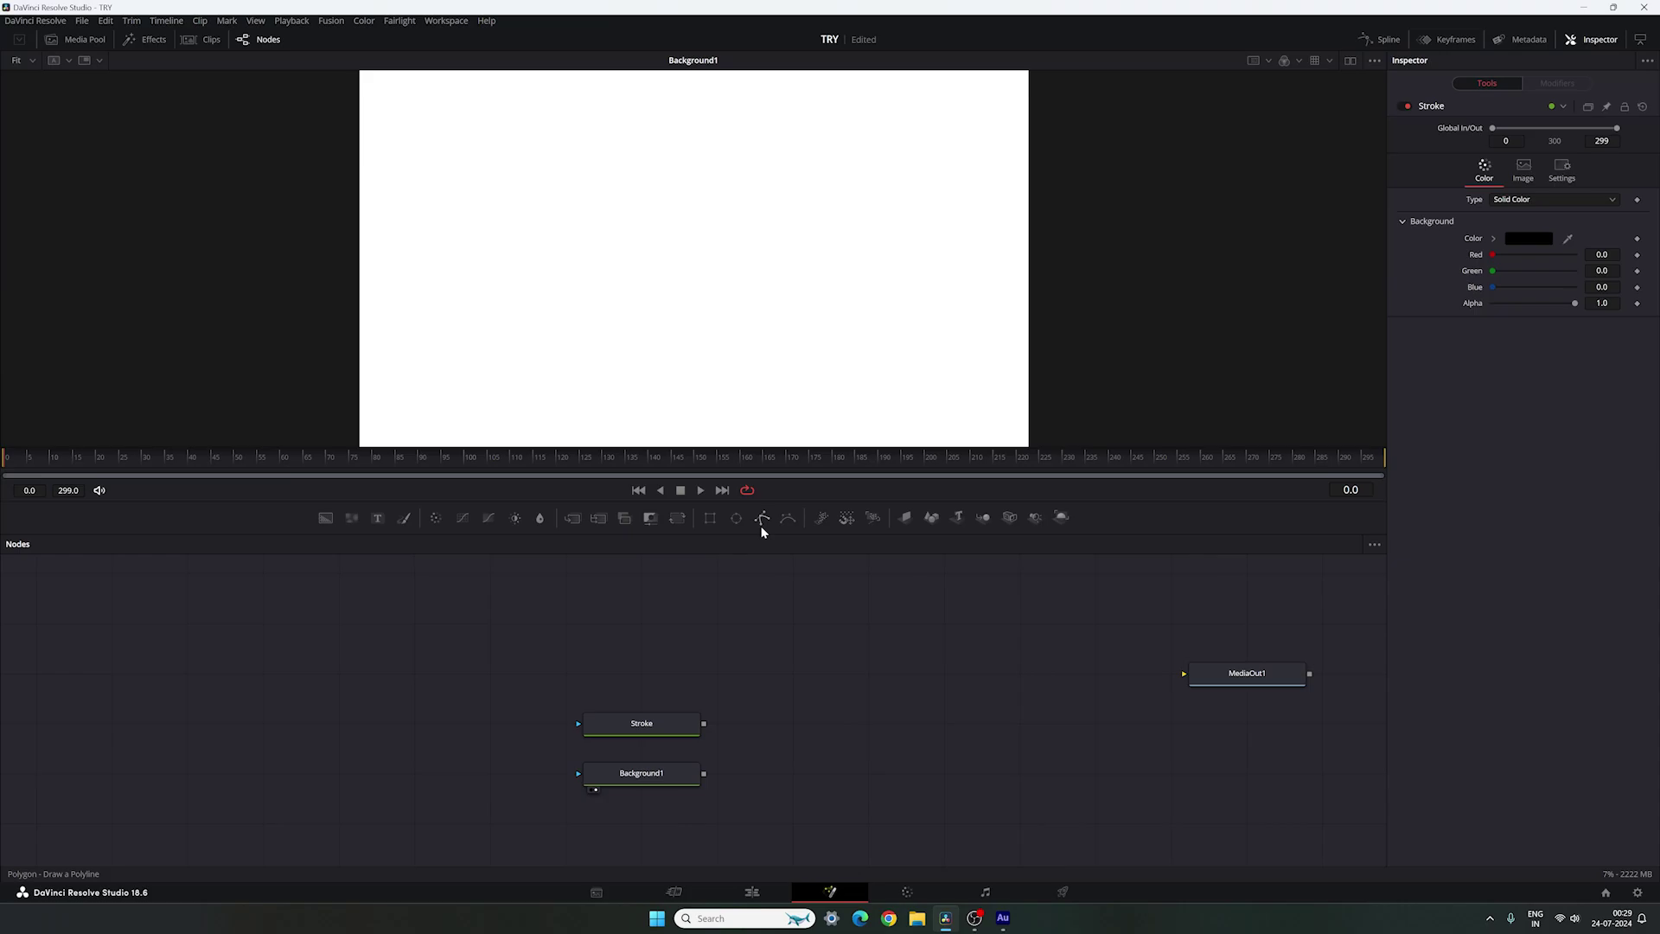
- Attach a Polygon mask to the Stroke node, then merge Stroke over Background1 with the Merge node shown in the viewer
mouse_move(763, 519)
mouse_down()
mouse_move(460, 723)
mouse_move(579, 609)
mouse_move(651, 726)
mouse_up()
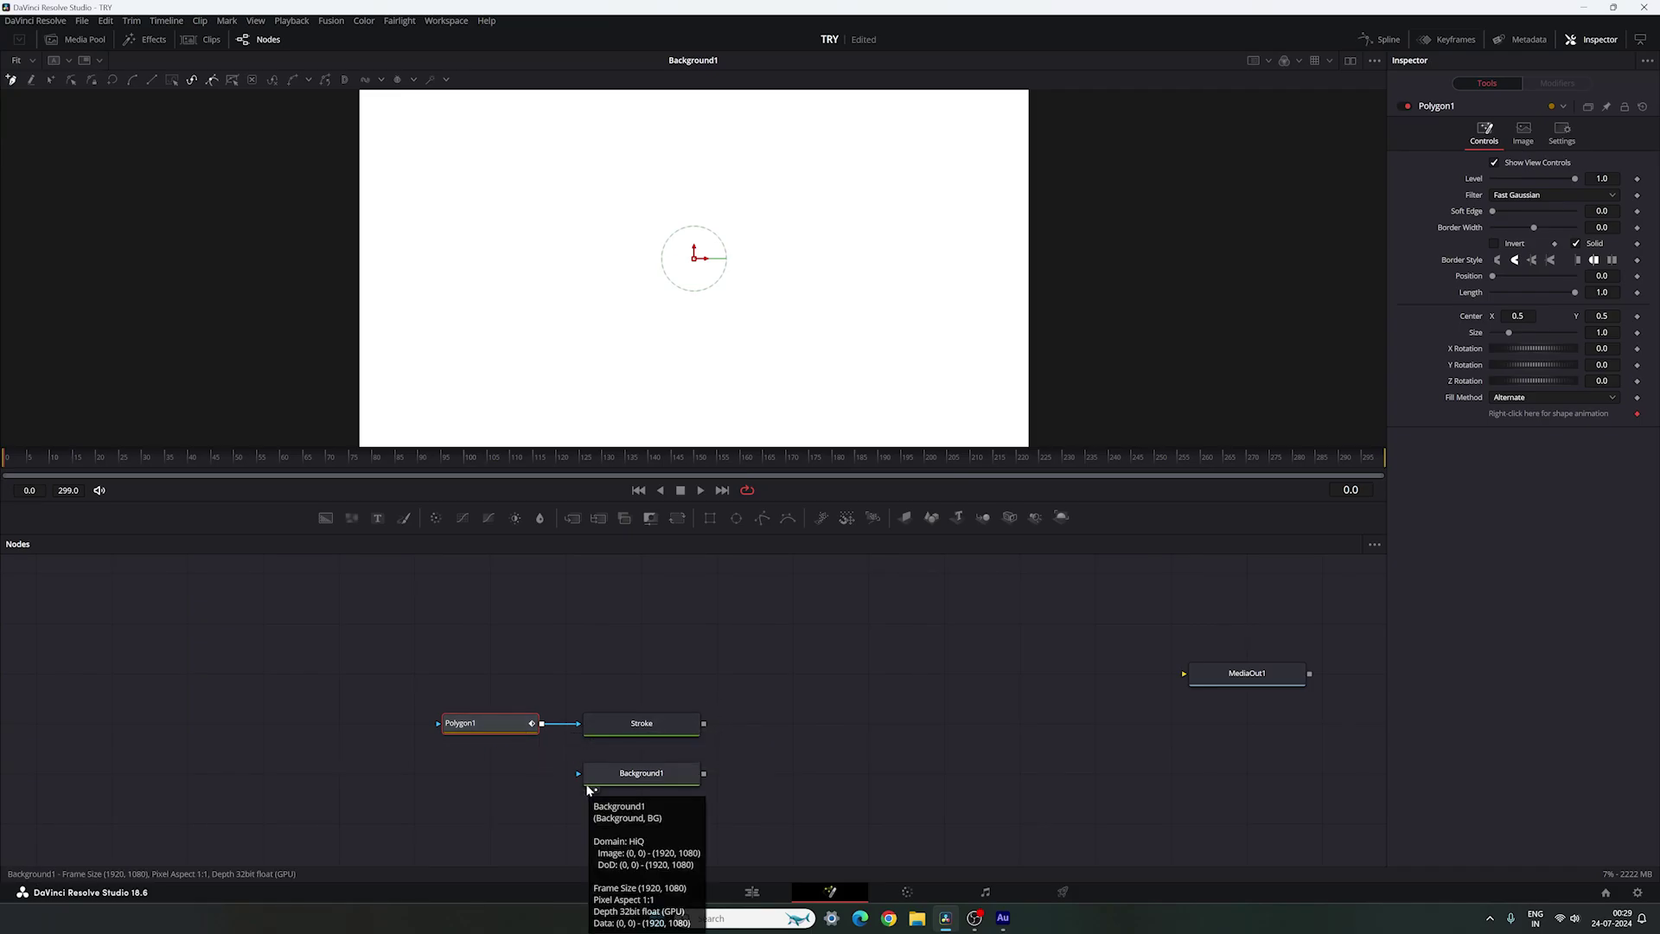
click(758, 770)
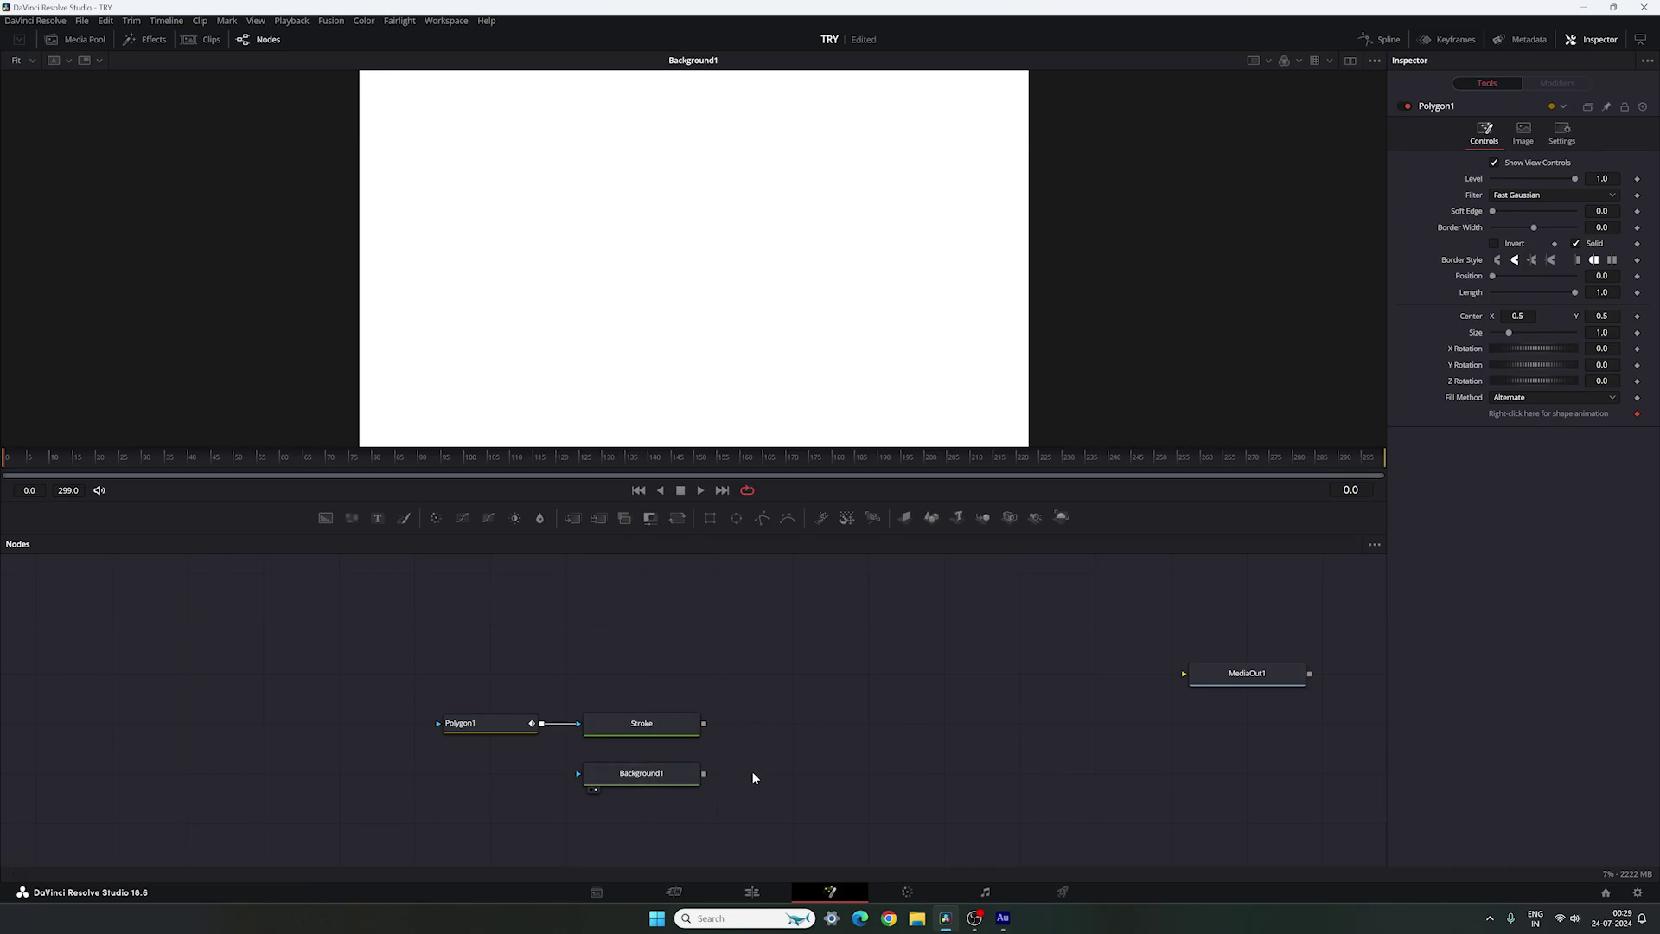
mouse_move(704, 723)
mouse_down()
mouse_move(760, 693)
mouse_move(707, 774)
mouse_up()
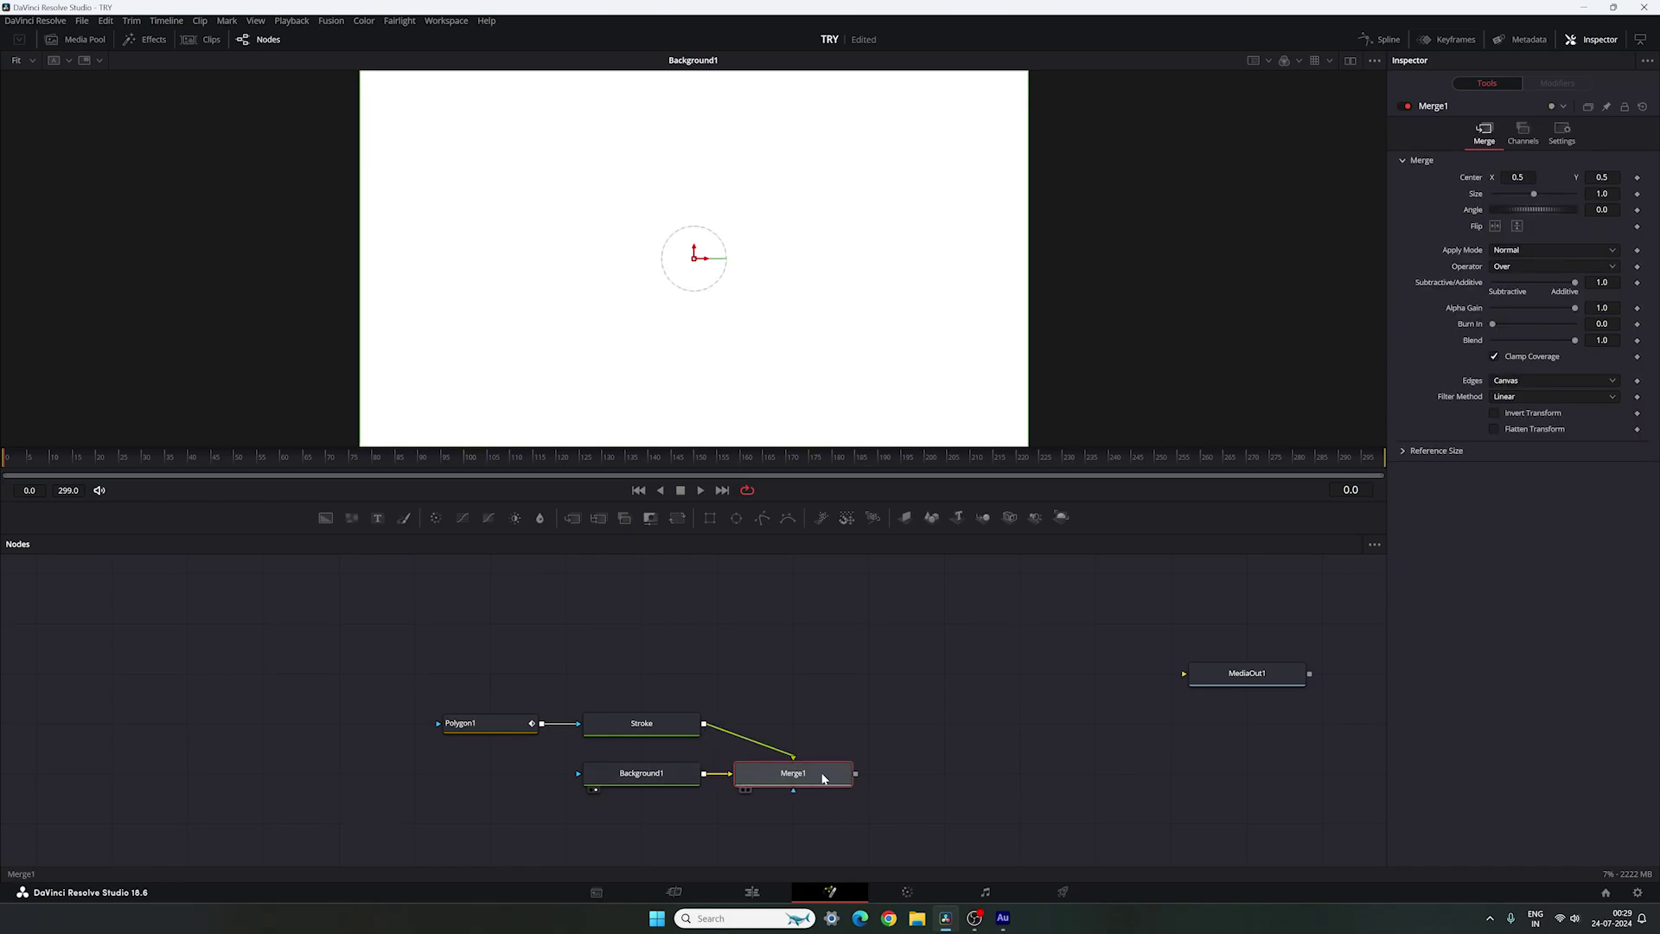
mouse_move(822, 774)
mouse_down()
mouse_move(775, 727)
mouse_move(870, 224)
mouse_up()
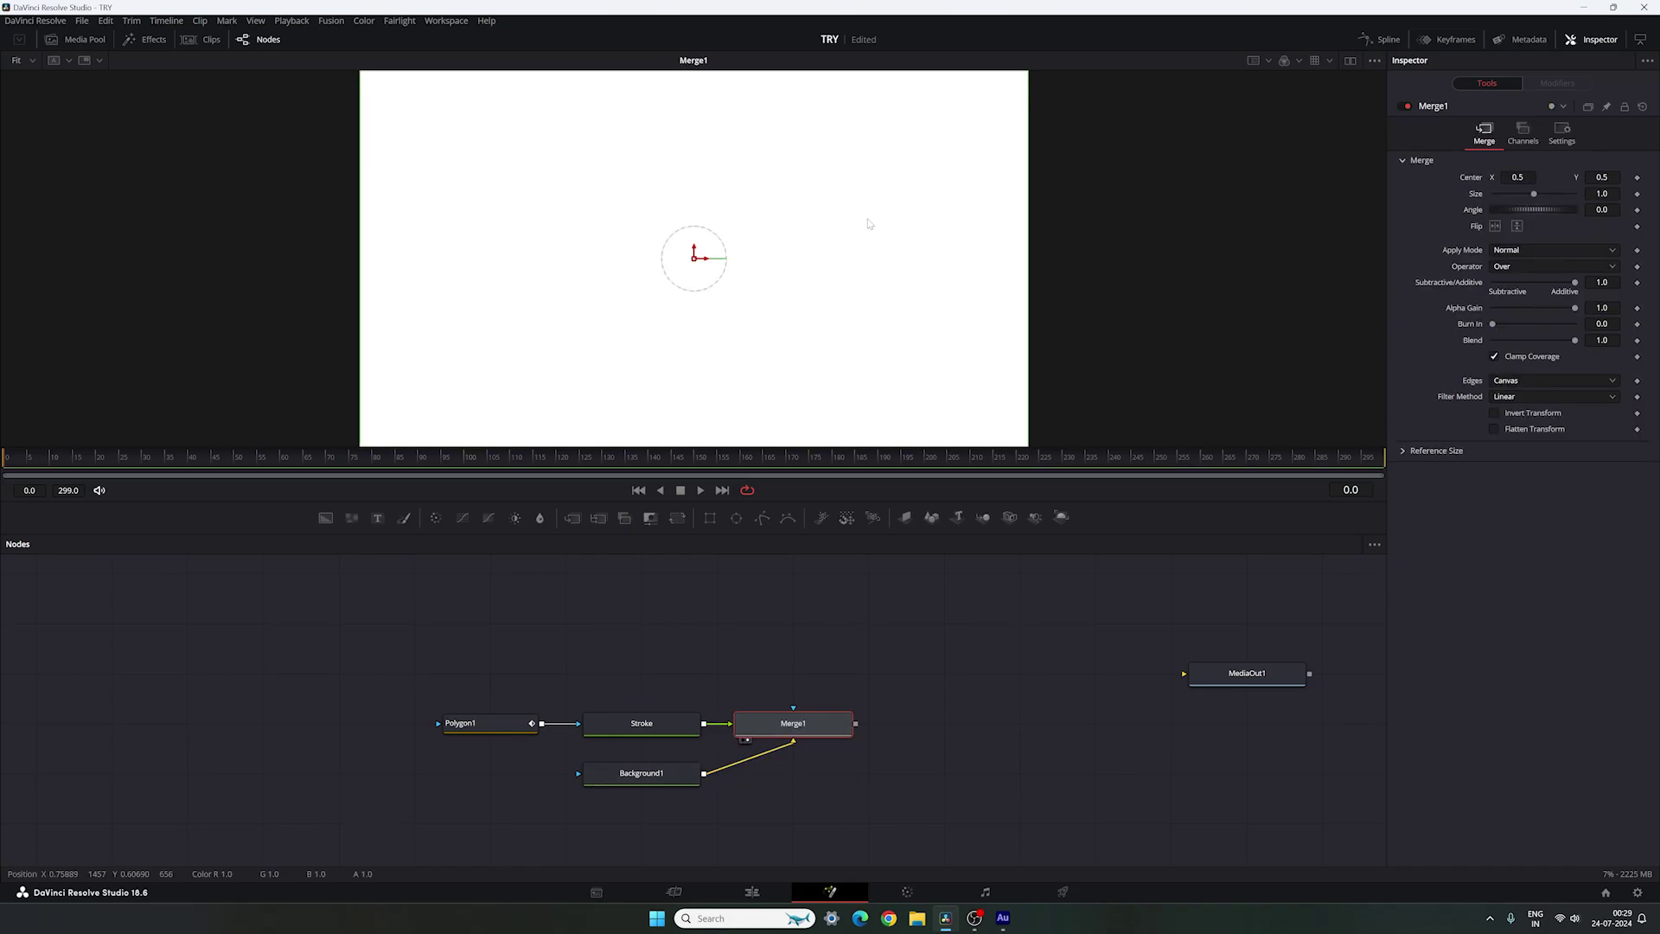
- Remove the automatic polyline shape animation from the Polygon1 mask
click(508, 731)
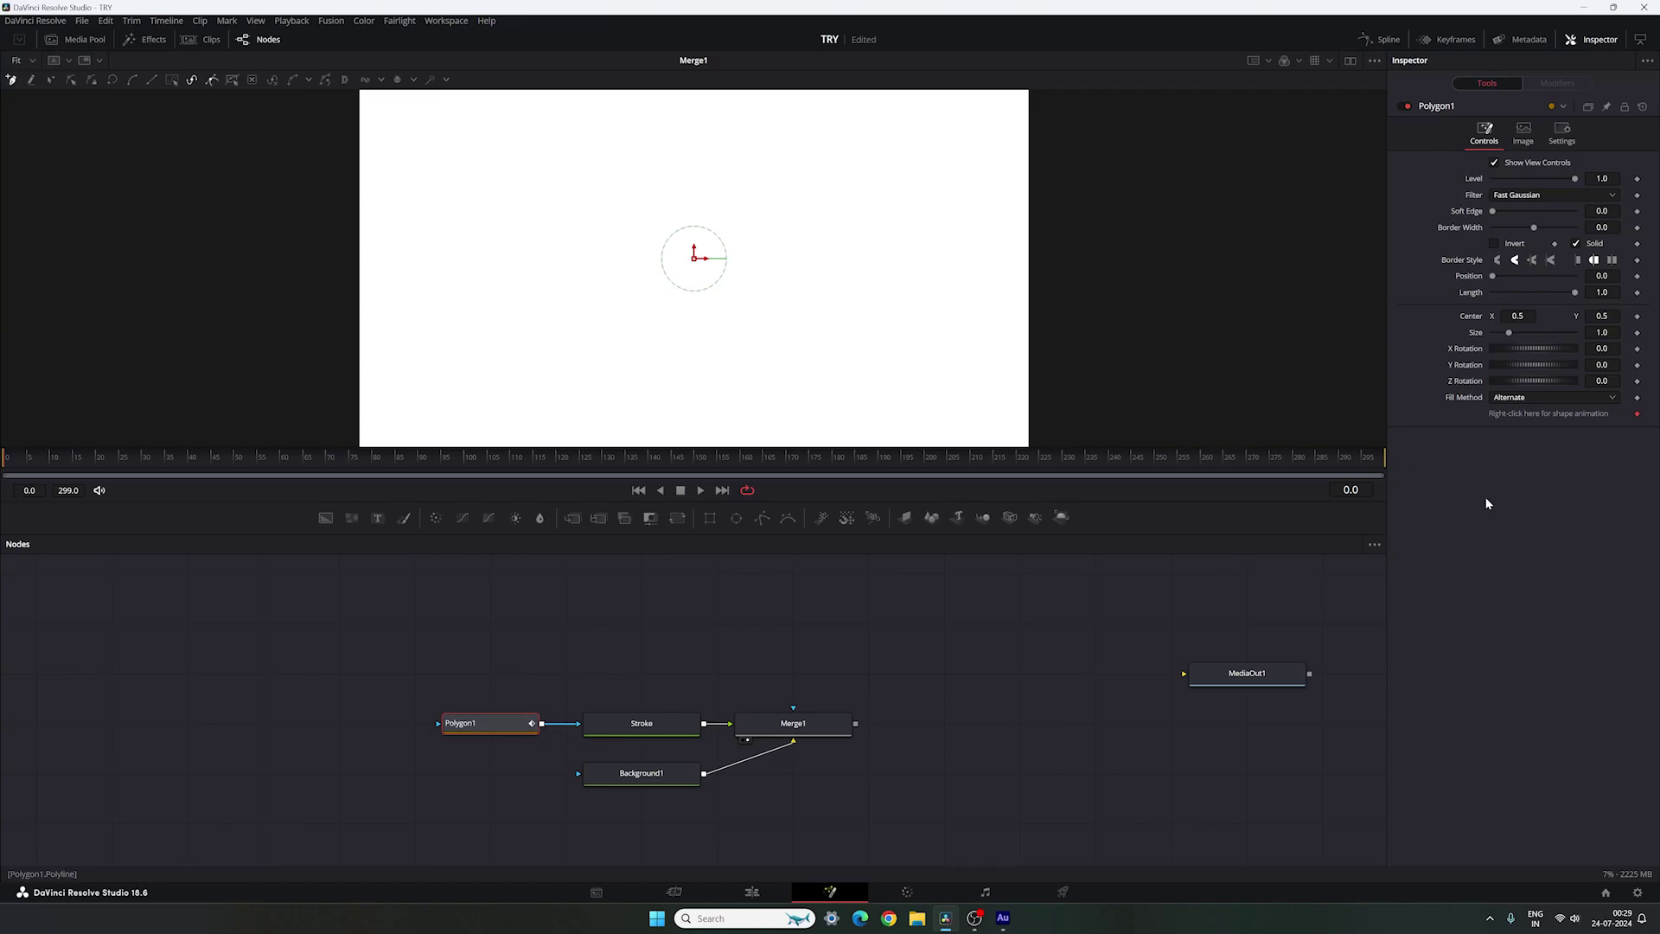
right_click(1528, 411)
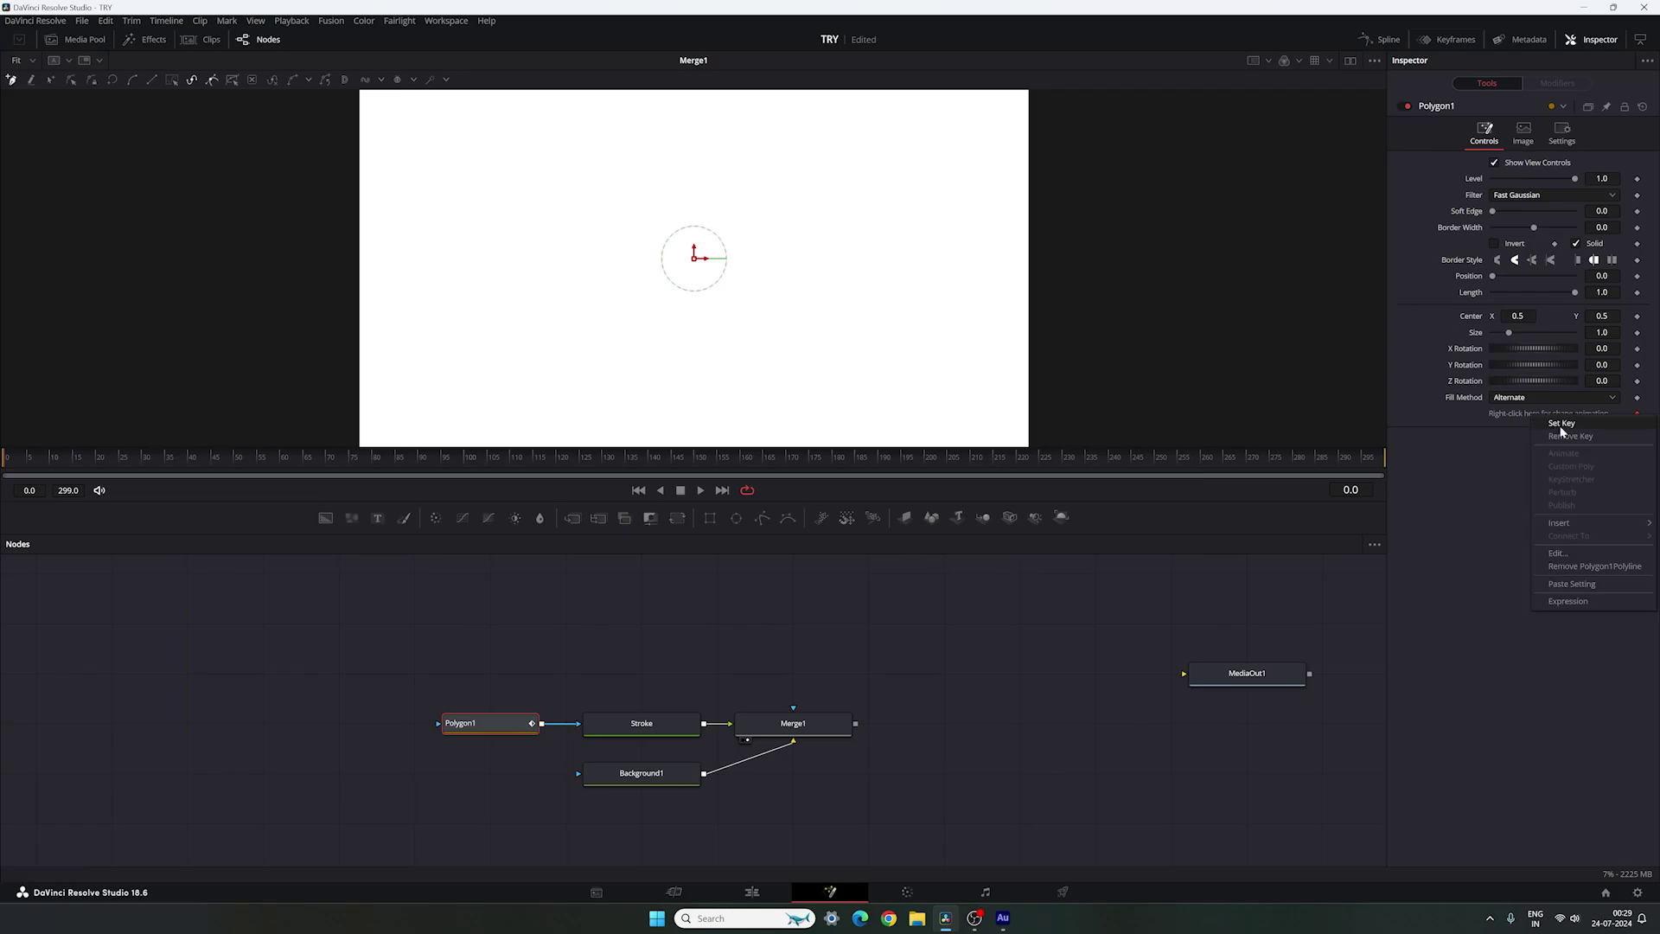
click(1559, 566)
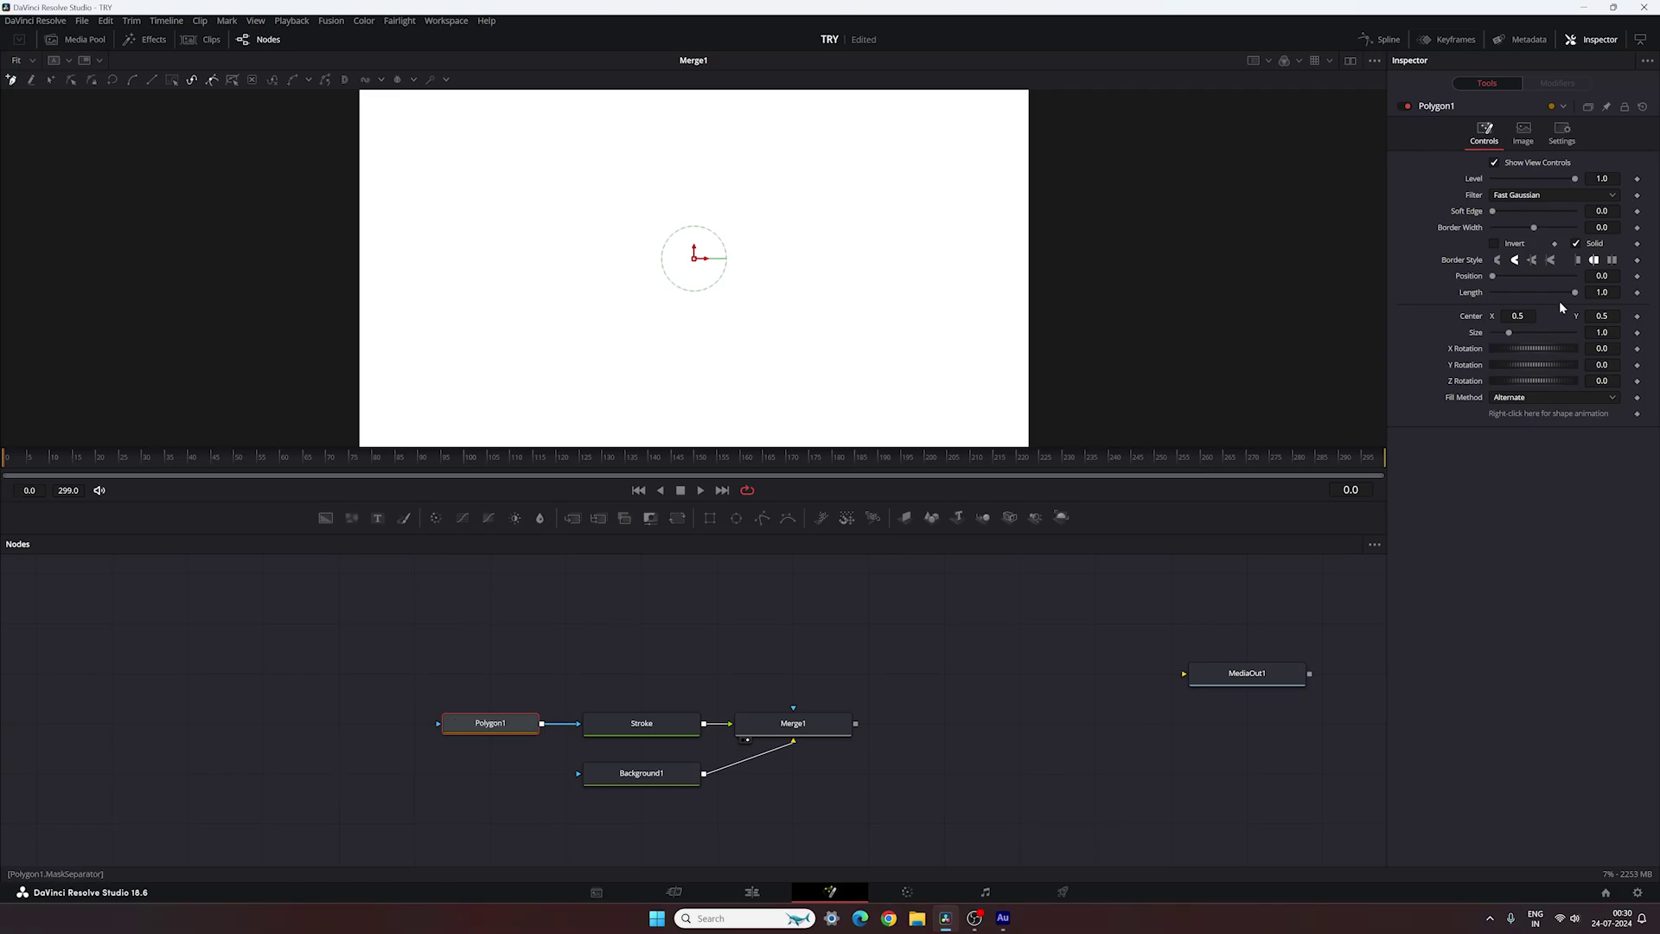
- Turn off Solid for the Polygon1 mask and set its Border Width to 0.095
click(1575, 244)
drag(1534, 227, 1554, 230)
- Show the guides in the viewer and enlarge the viewer area for drawing
right_click(658, 192)
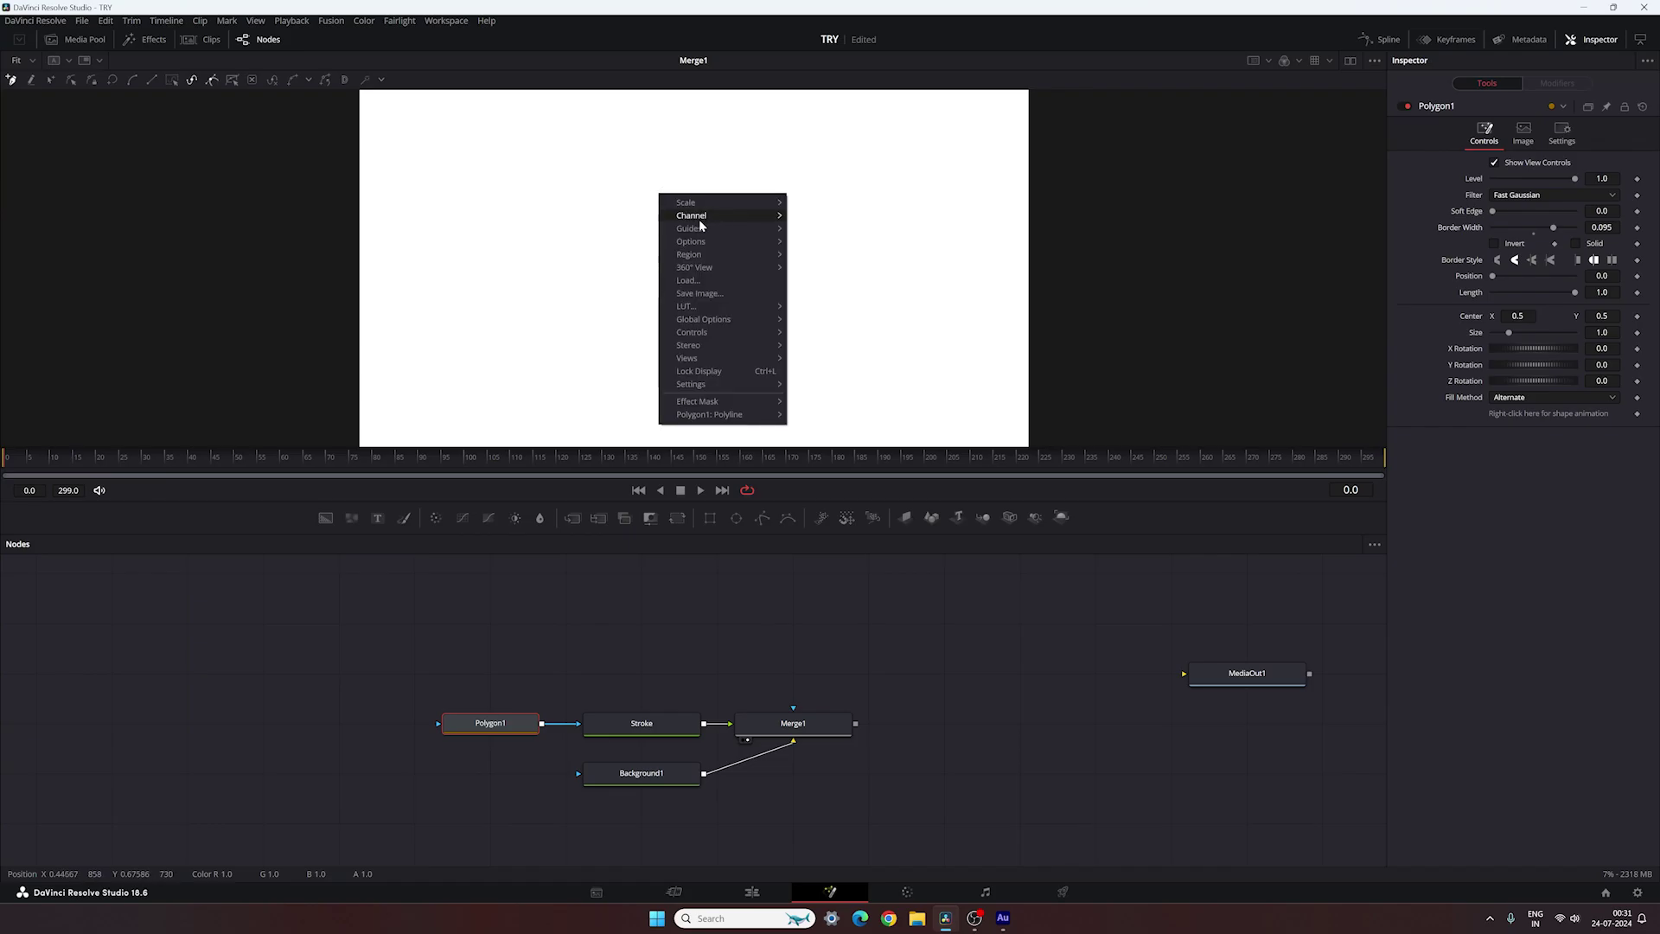
mouse_move(692, 229)
click(826, 229)
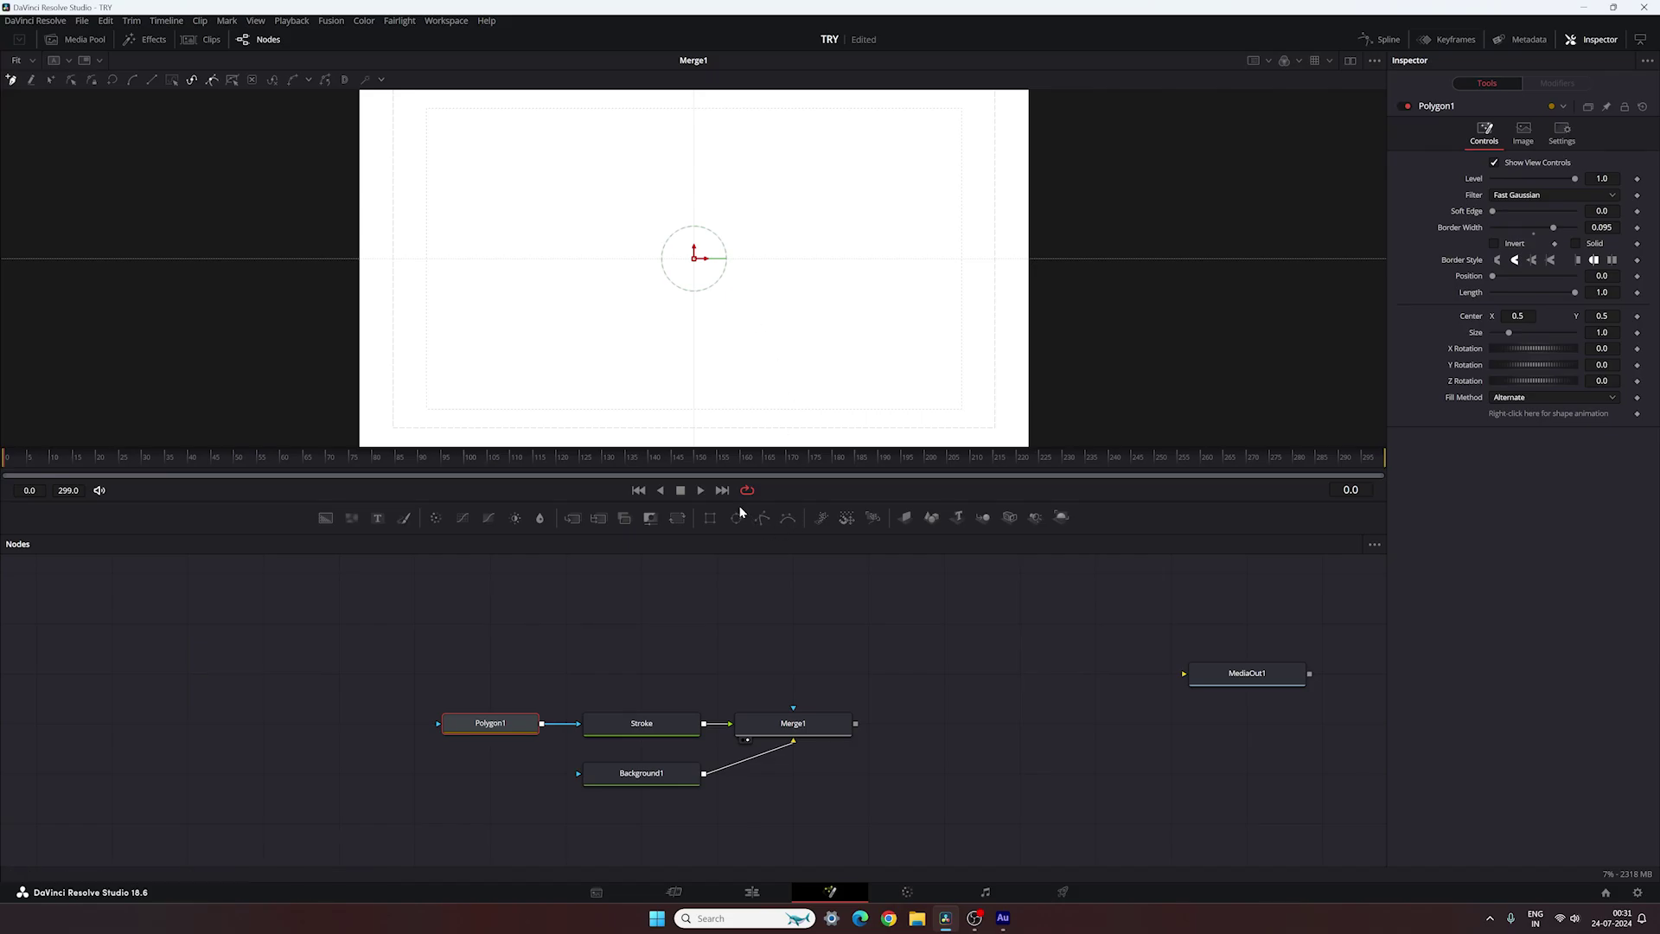
drag(736, 502, 736, 611)
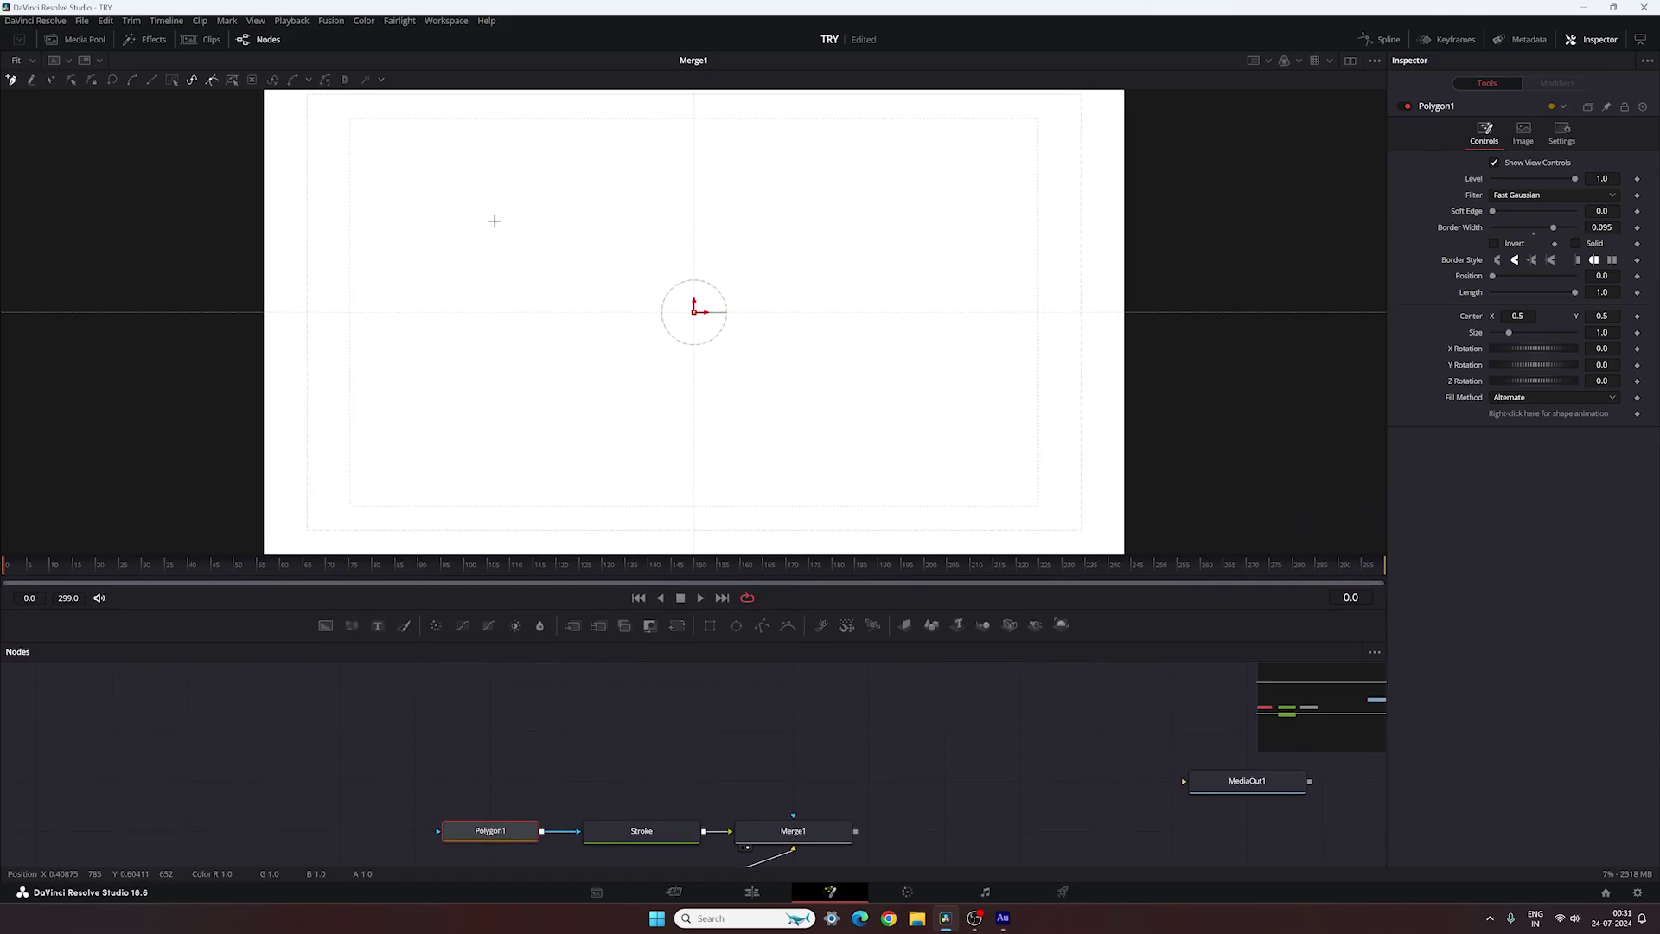
- Draw an open eight-point zigzag polyline rising from lower left to upper right of the frame, and give its ends flat caps
click(454, 421)
click(610, 156)
click(609, 464)
click(755, 150)
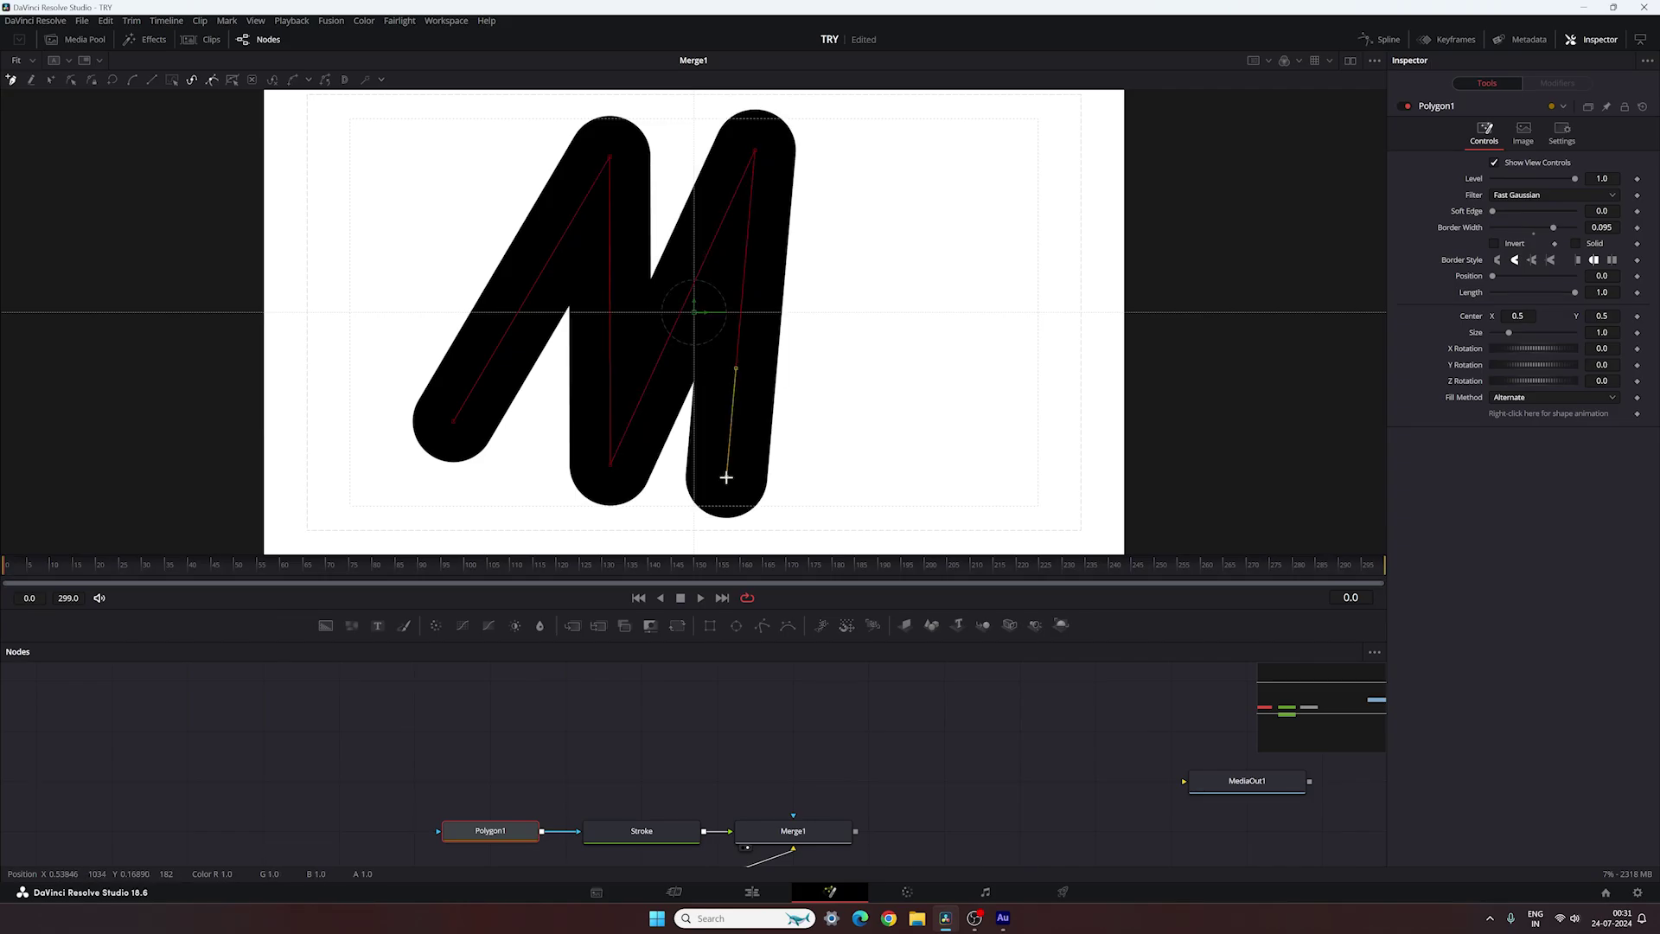
click(726, 477)
click(879, 164)
click(843, 492)
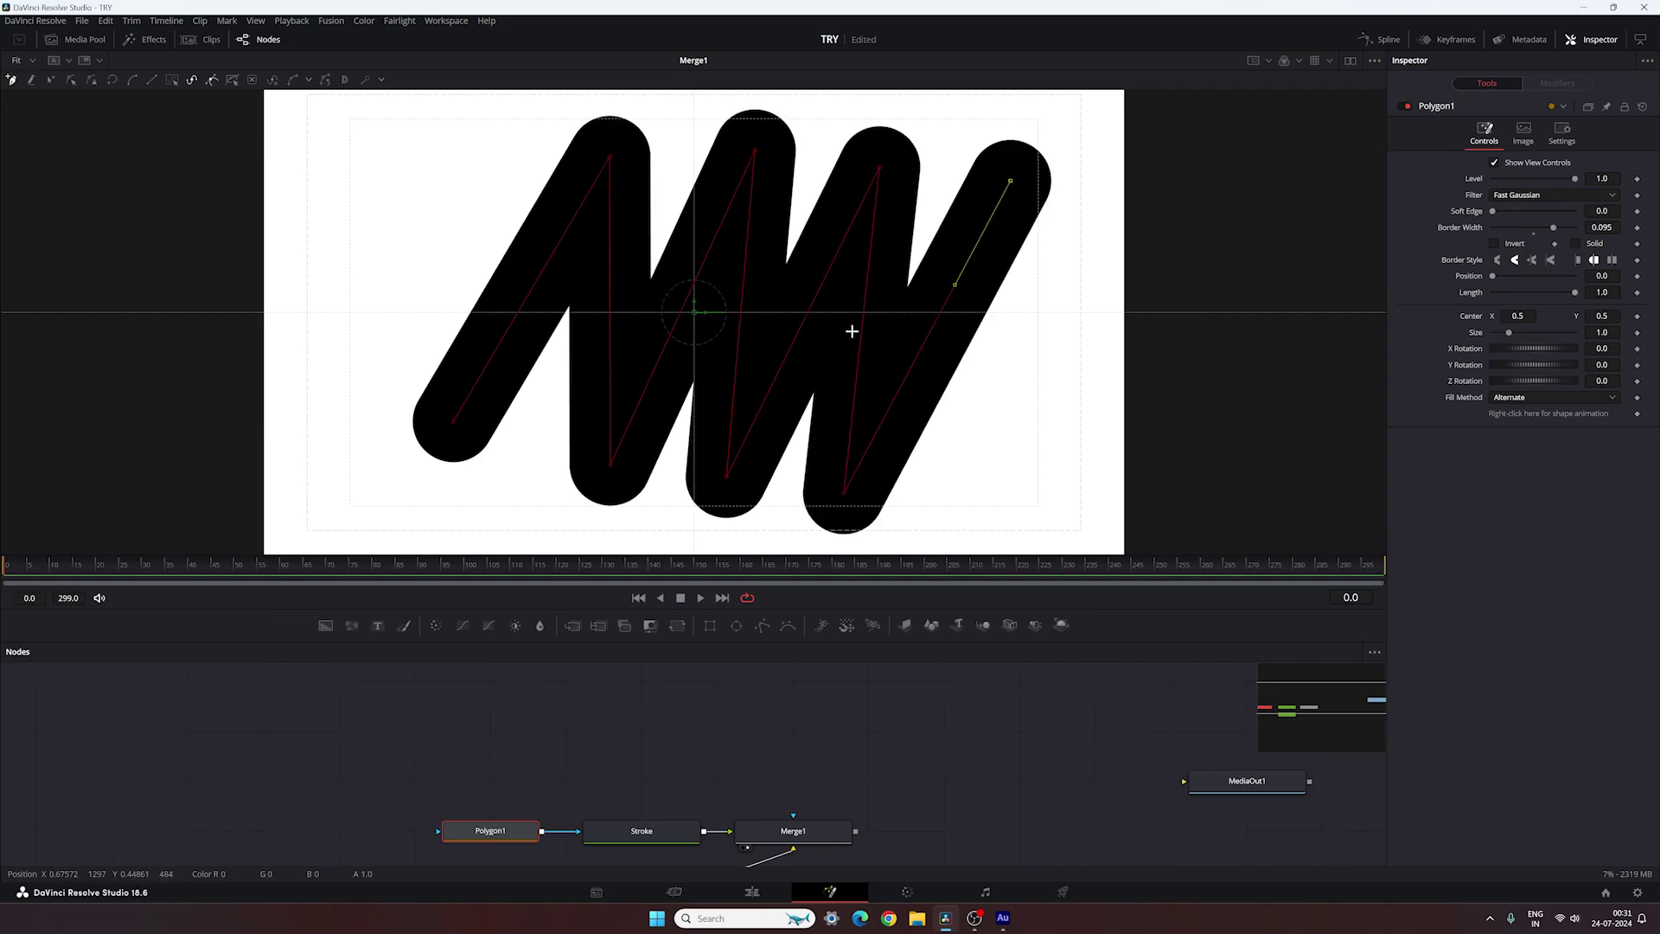
scroll(690, 747, down, 3)
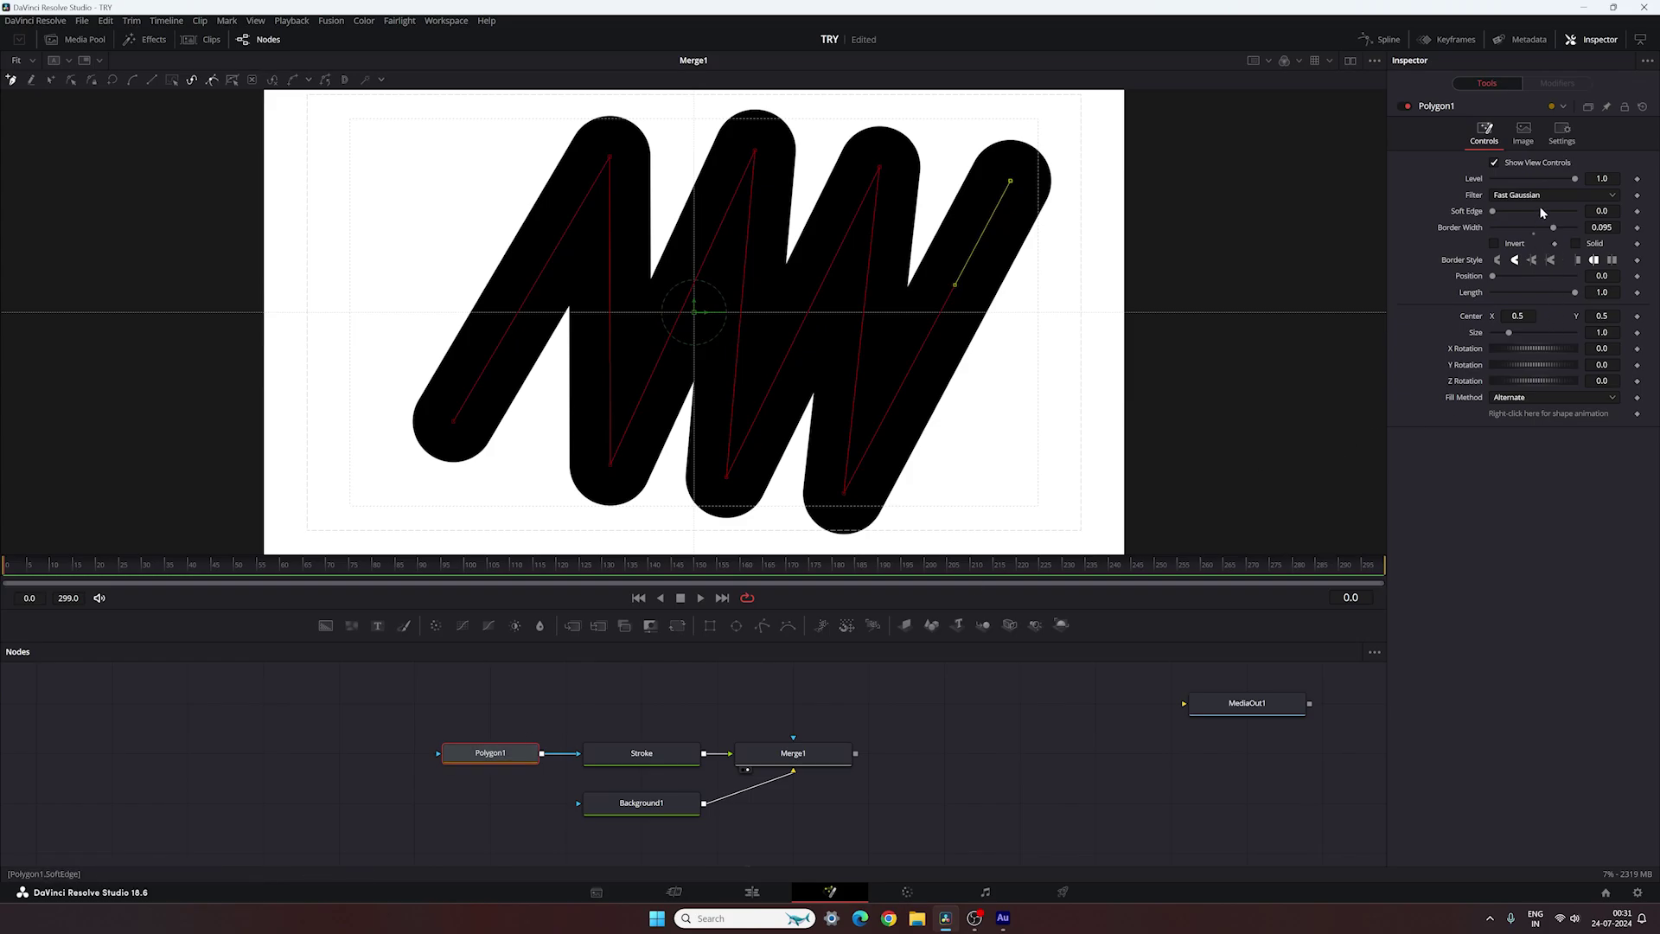
click(1578, 260)
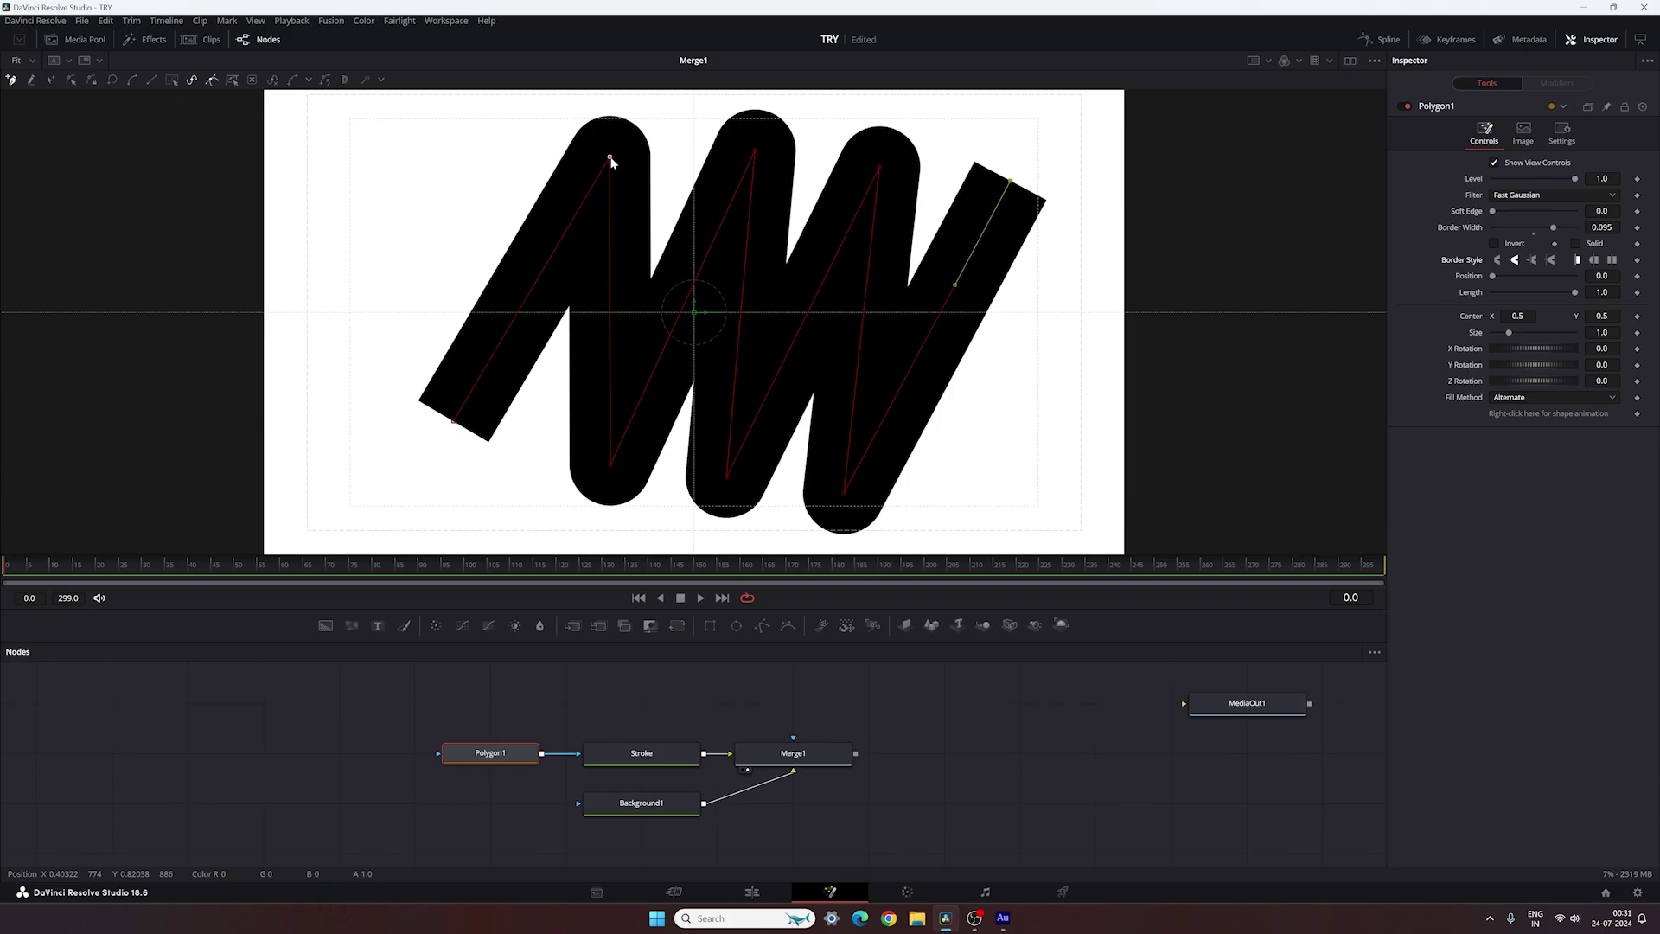
- Reposition the zigzag's points so its strokes sit closer together with a more even slant and spacing
drag(610, 154, 550, 491)
drag(574, 162, 602, 156)
drag(755, 153, 716, 136)
drag(726, 476, 664, 494)
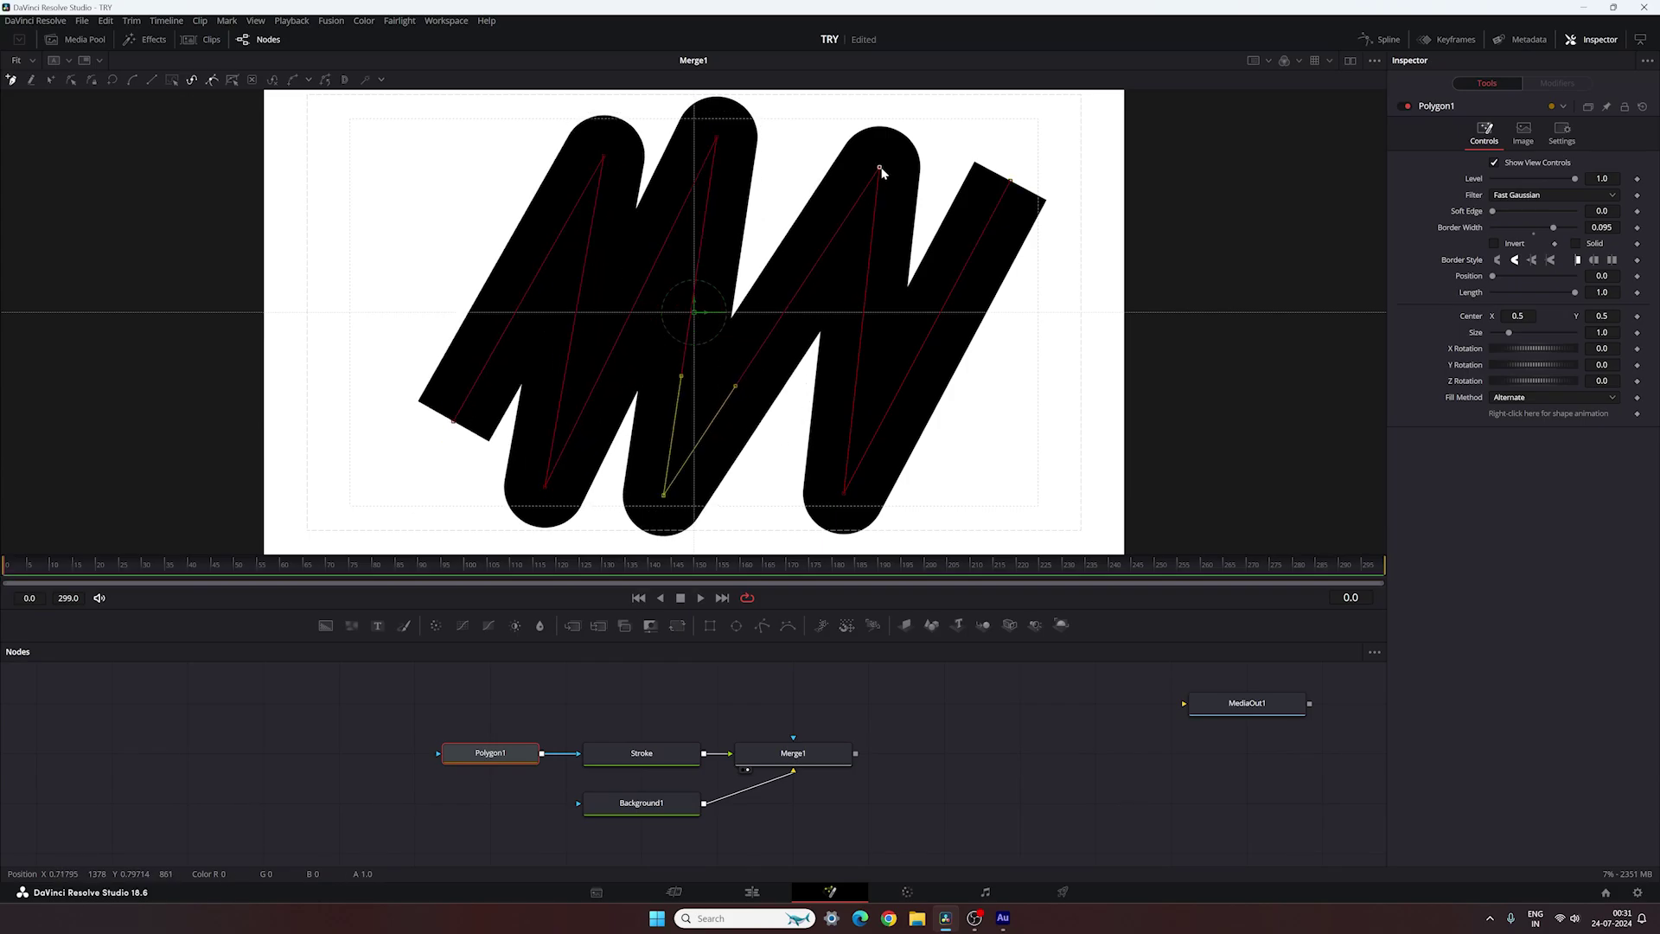
drag(879, 164, 813, 161)
mouse_move(844, 493)
mouse_down()
mouse_move(776, 506)
mouse_move(780, 471)
mouse_up()
drag(1010, 181, 945, 150)
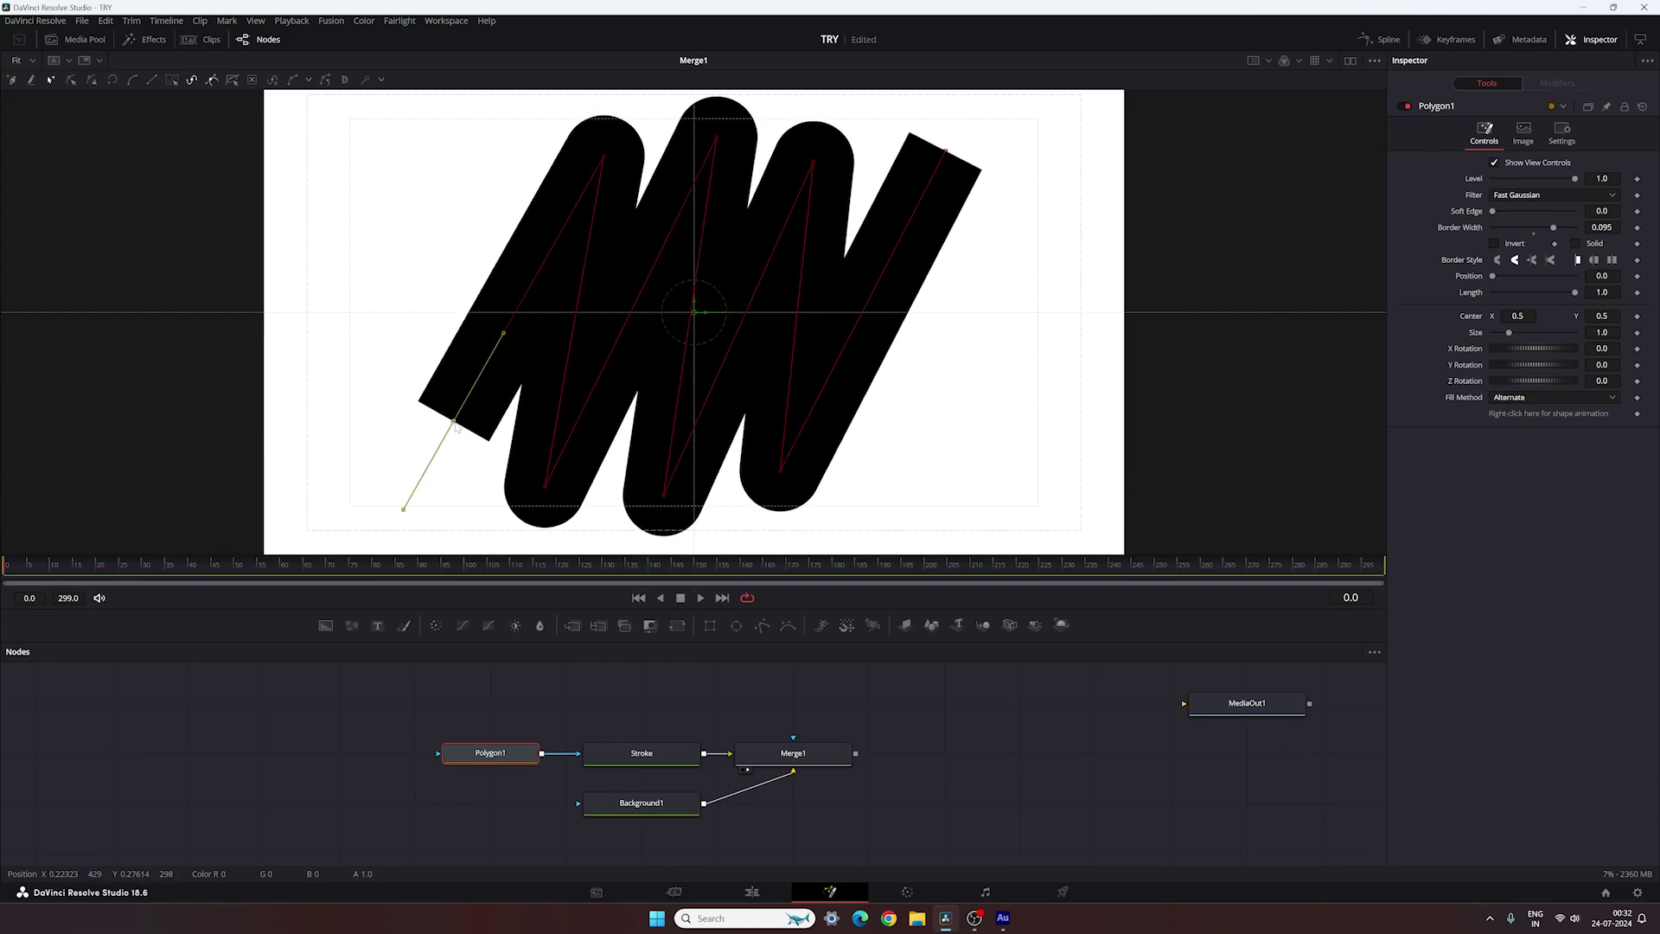
drag(453, 421, 445, 431)
drag(813, 162, 819, 162)
drag(716, 136, 723, 138)
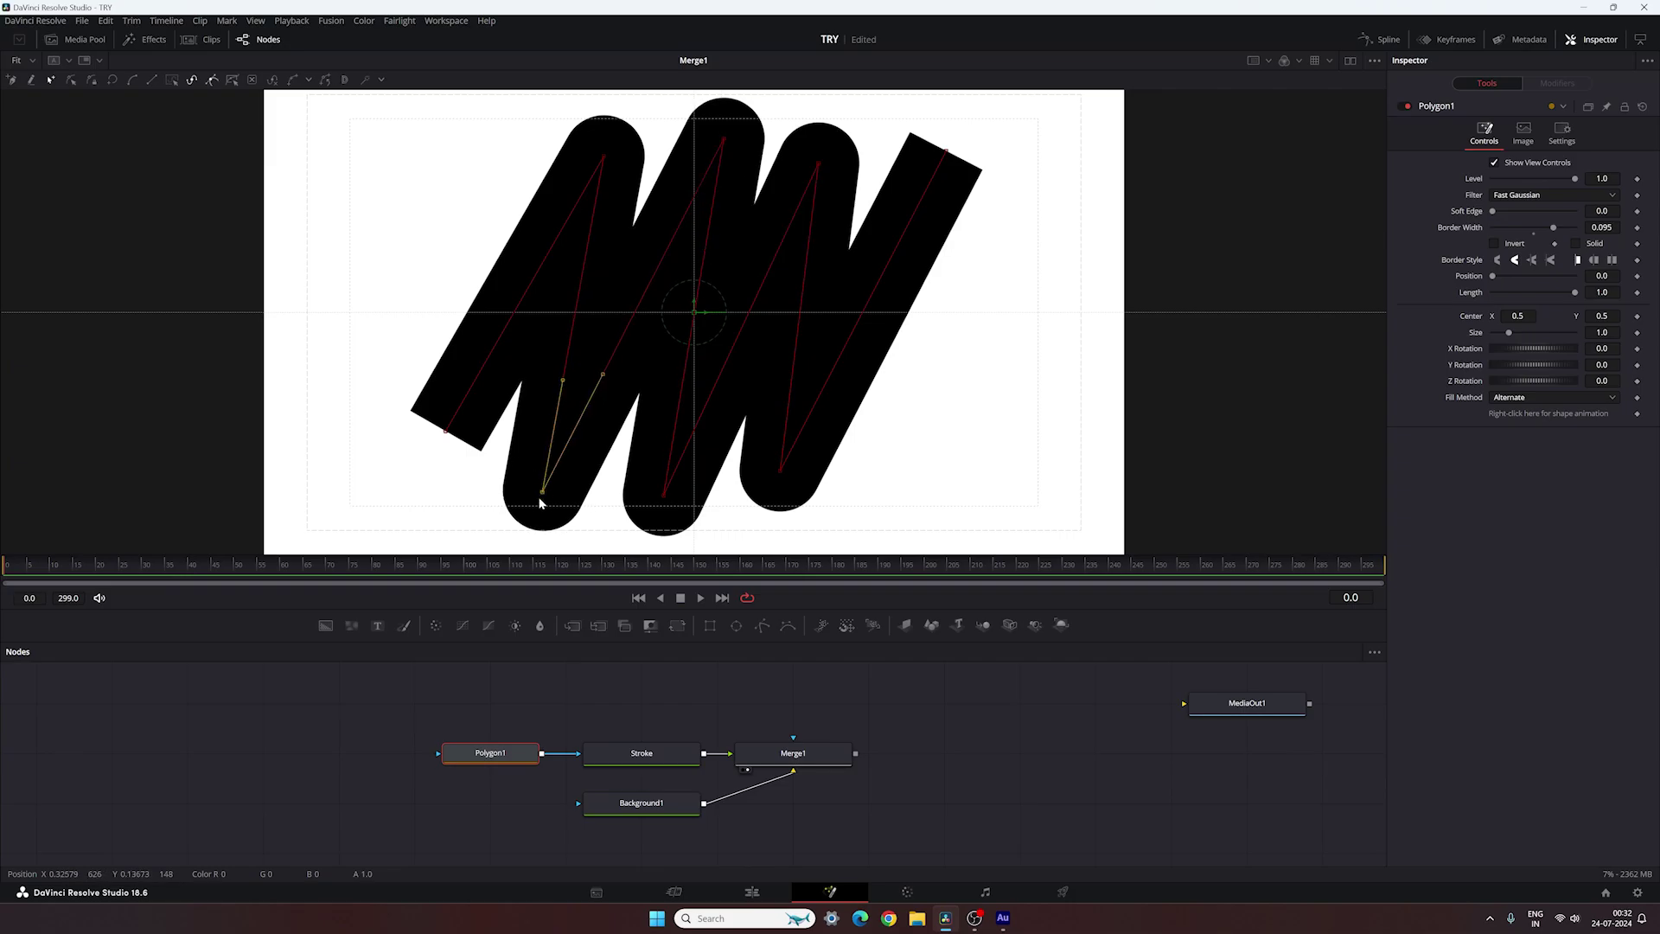
- Move the zigzag's first two lower points slightly down and outward so those strokes reach further
drag(545, 486, 538, 503)
drag(664, 494, 653, 507)
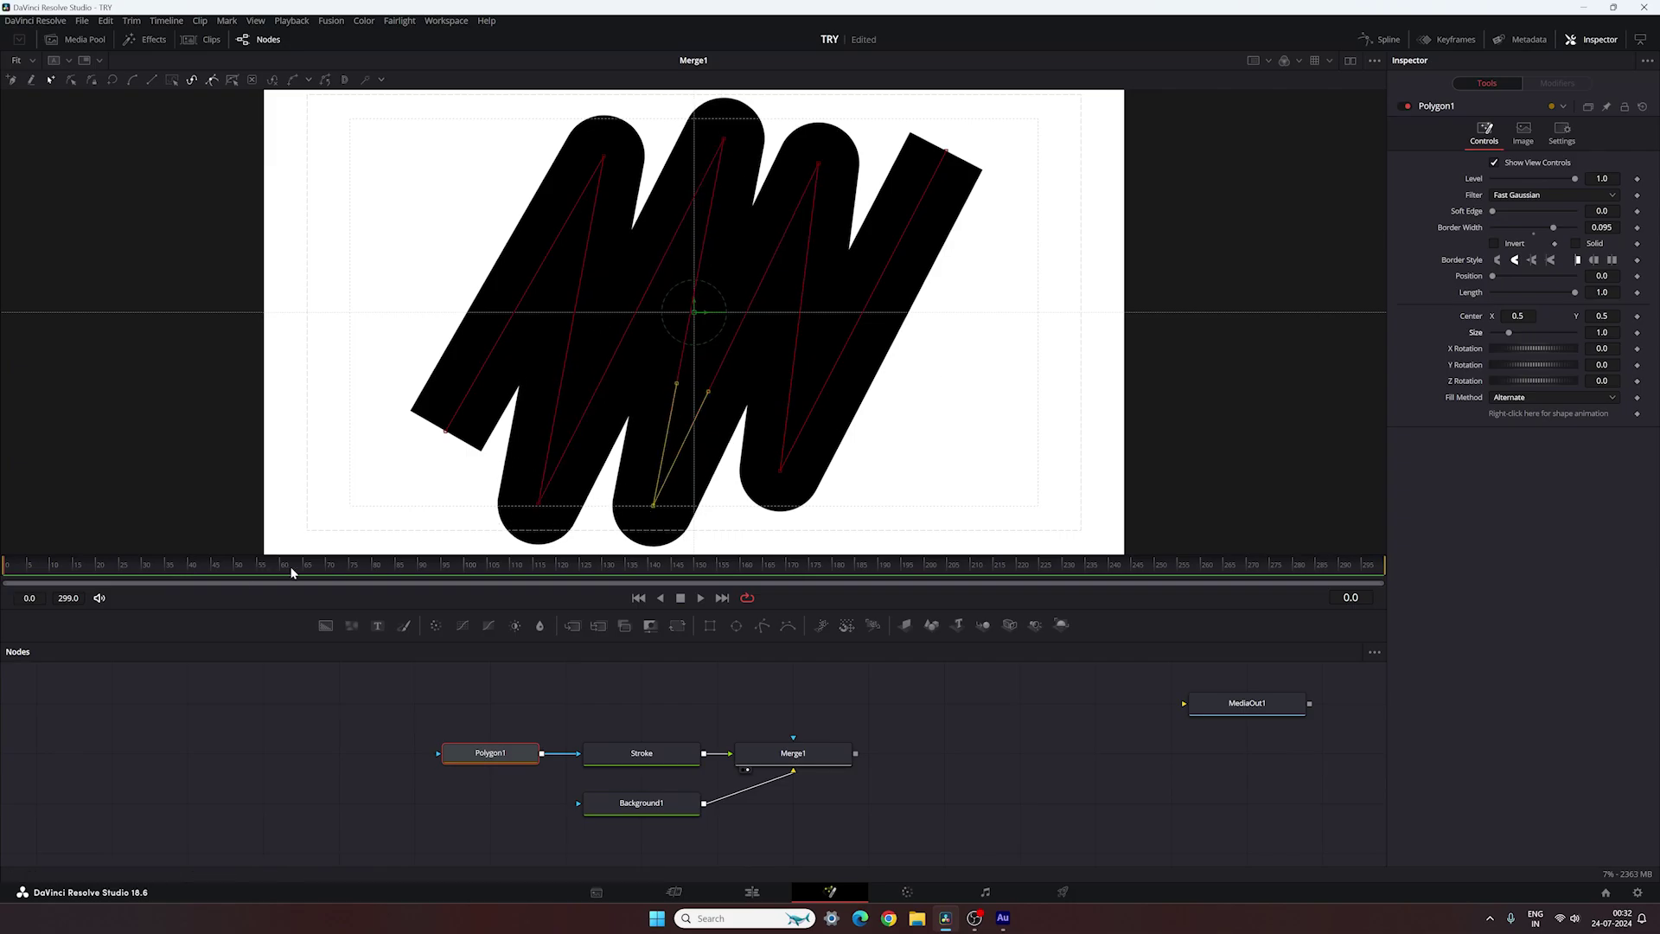
- Keyframe the Polygon1 mask's Length at 1.0 on frame 60 and 0 on frame 0, and scrub through the draw-on
drag(322, 568, 283, 584)
right_click(1471, 296)
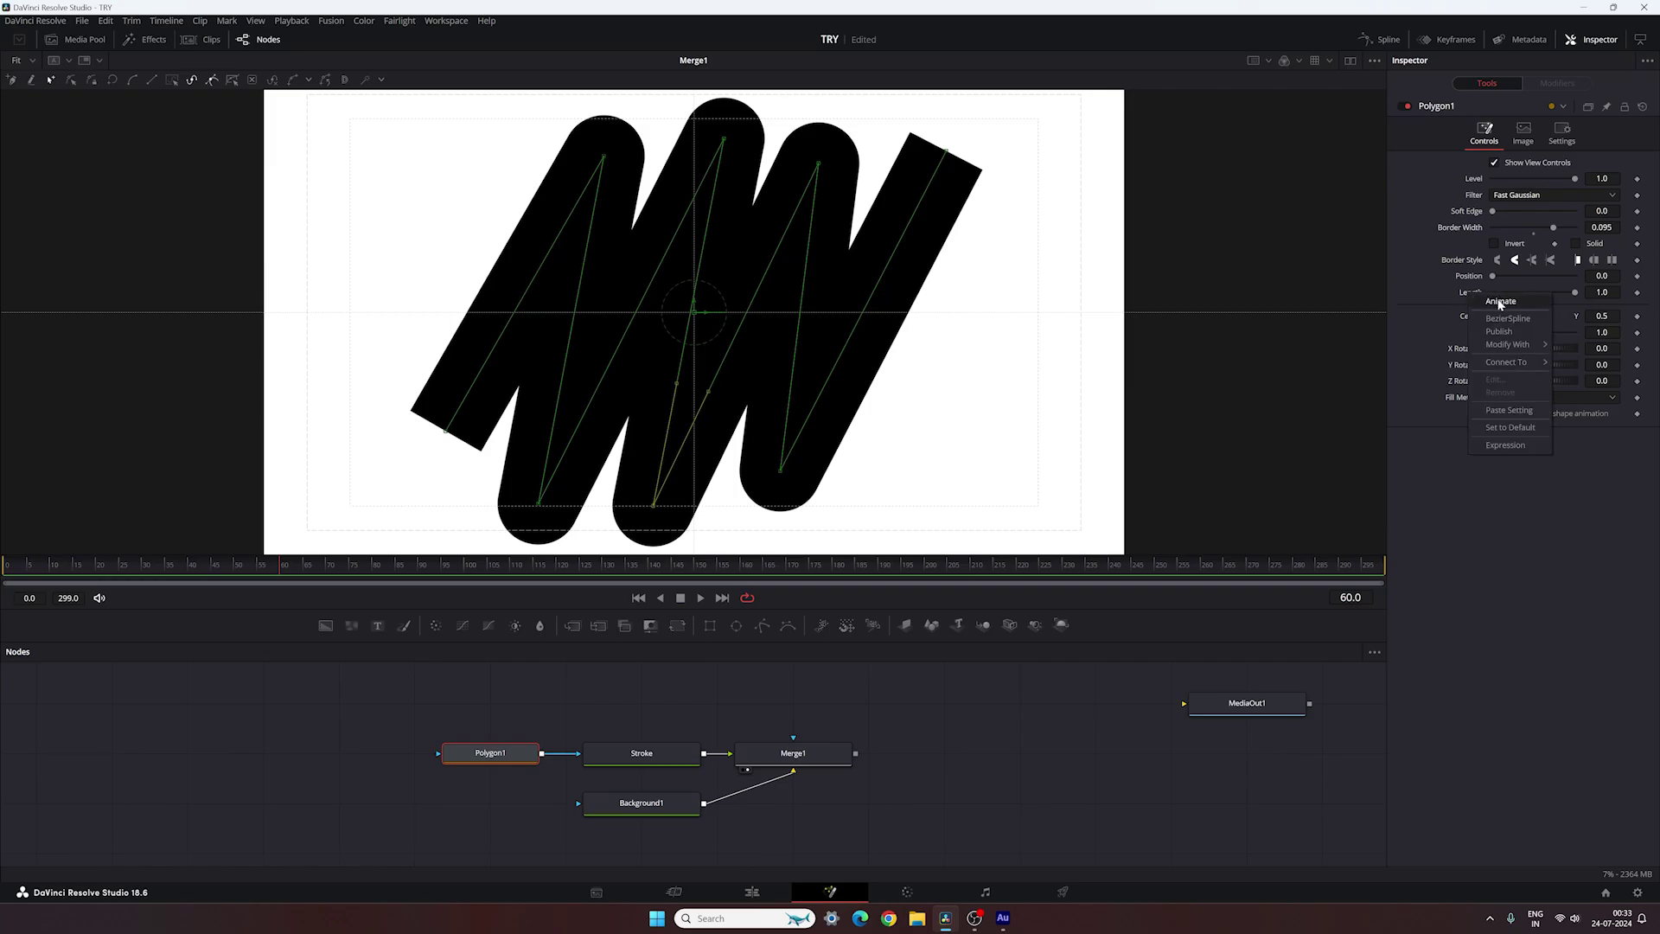
click(1499, 304)
drag(284, 573, 5, 571)
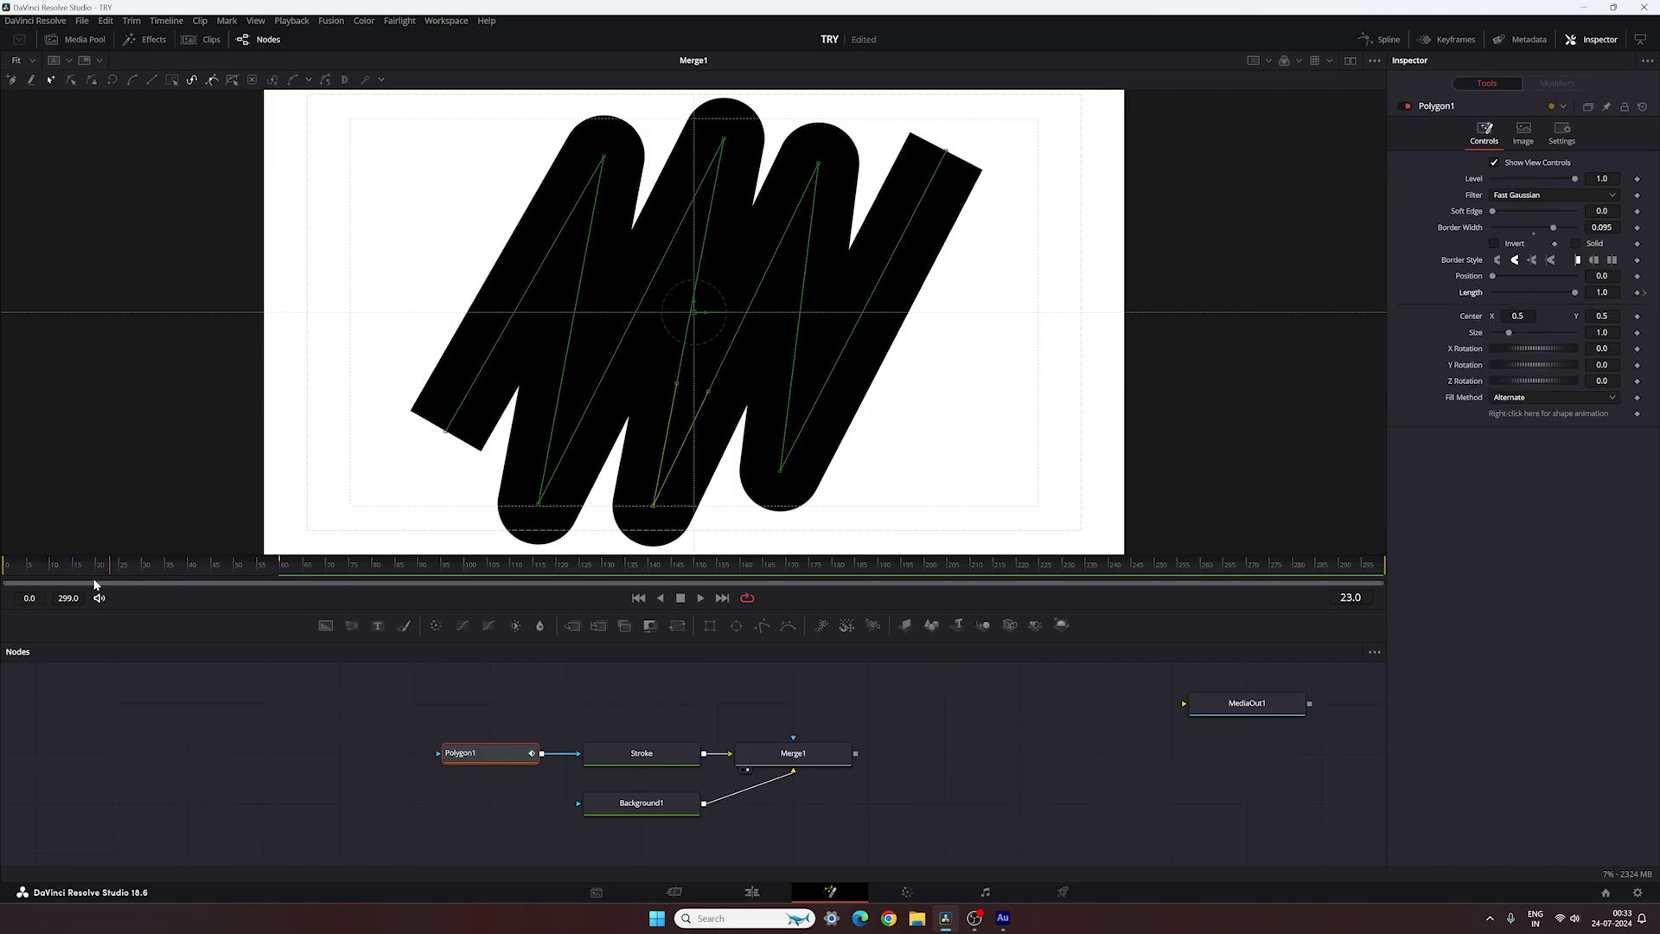
text(0)
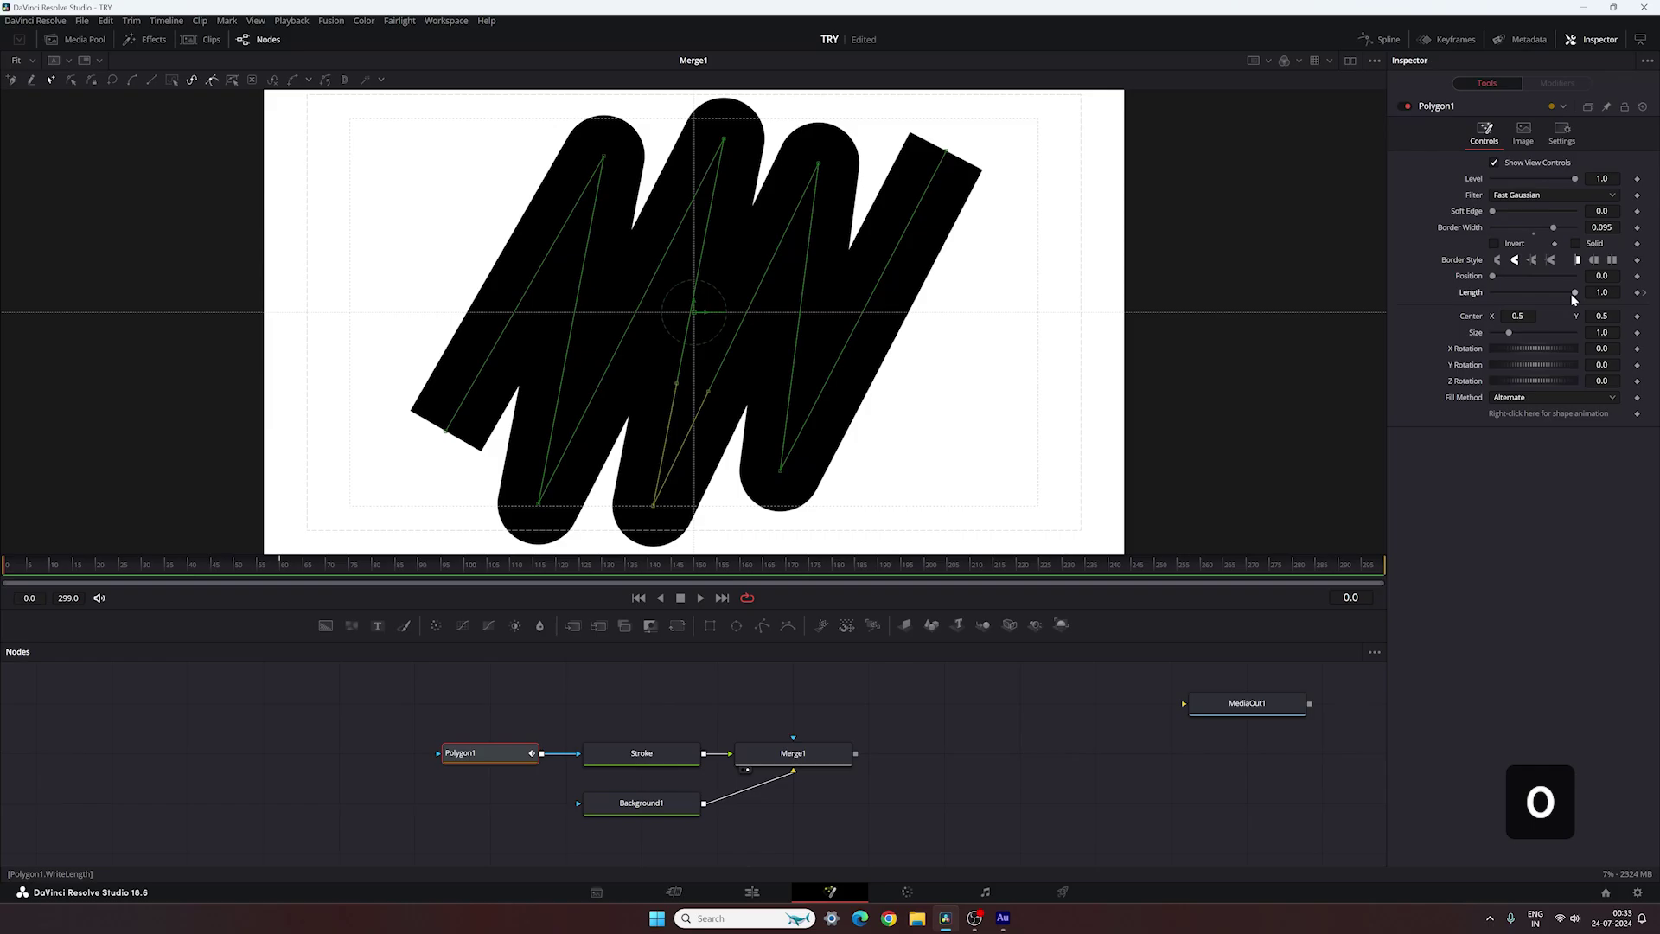
mouse_move(42, 575)
mouse_down()
mouse_move(22, 573)
mouse_move(345, 559)
mouse_up()
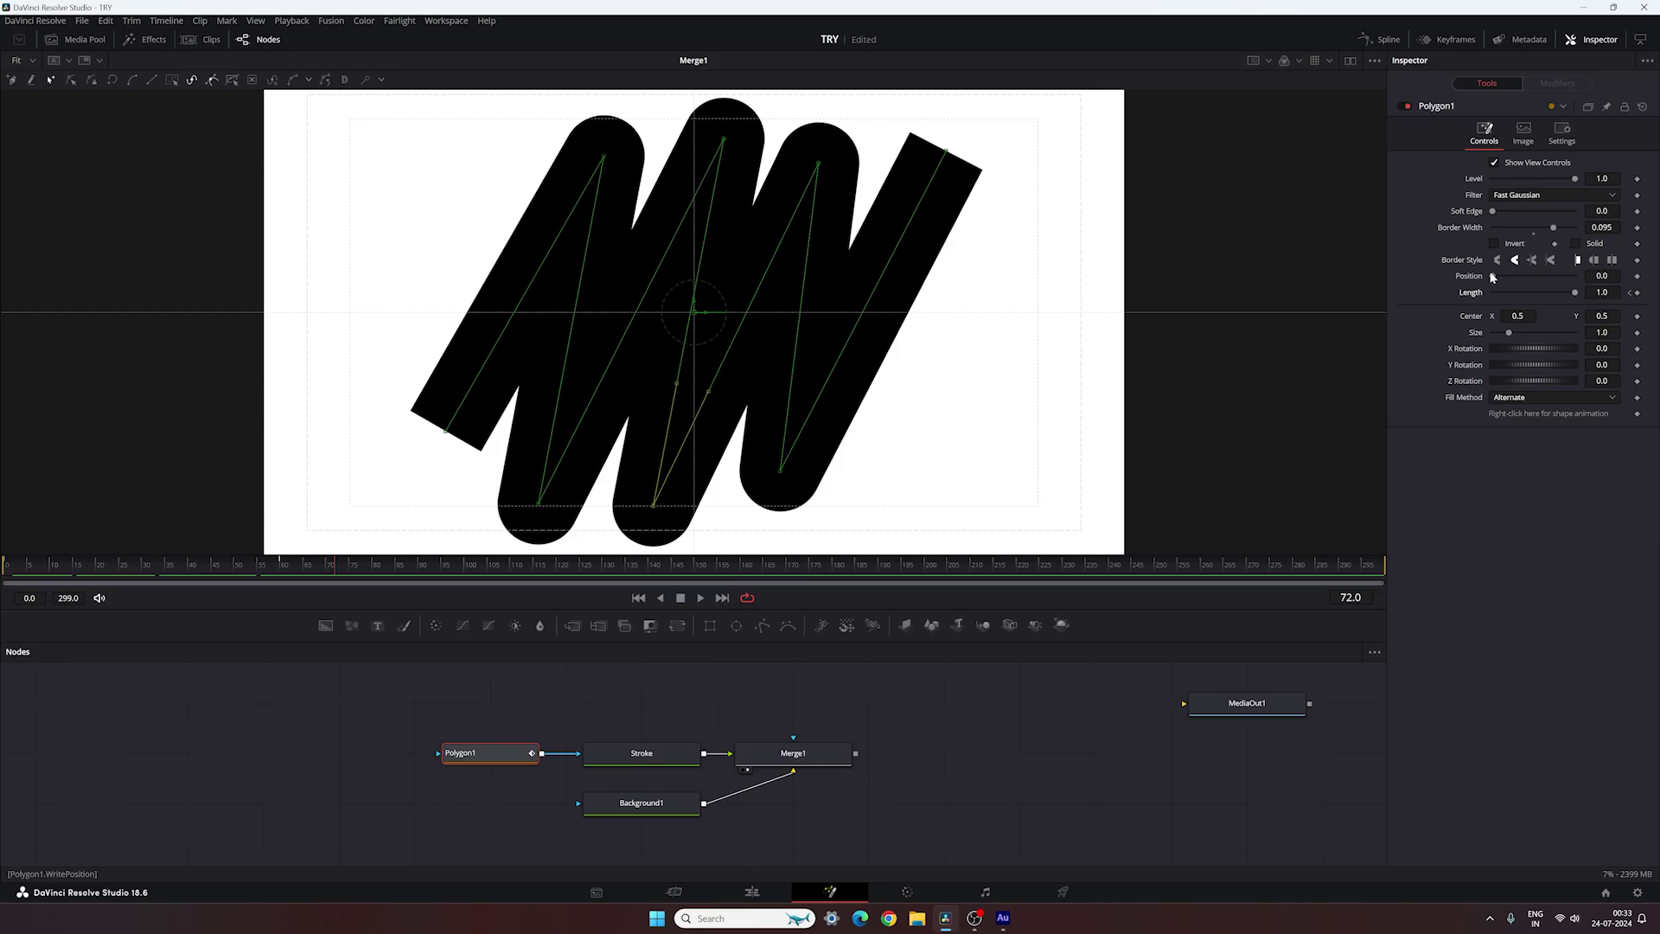
- Keyframe the mask's Position at 0.0 on frame 240 and 1.0 on frame 299, and scrub through the wipe-off
click(1028, 568)
drag(1079, 571, 1087, 579)
right_click(1473, 279)
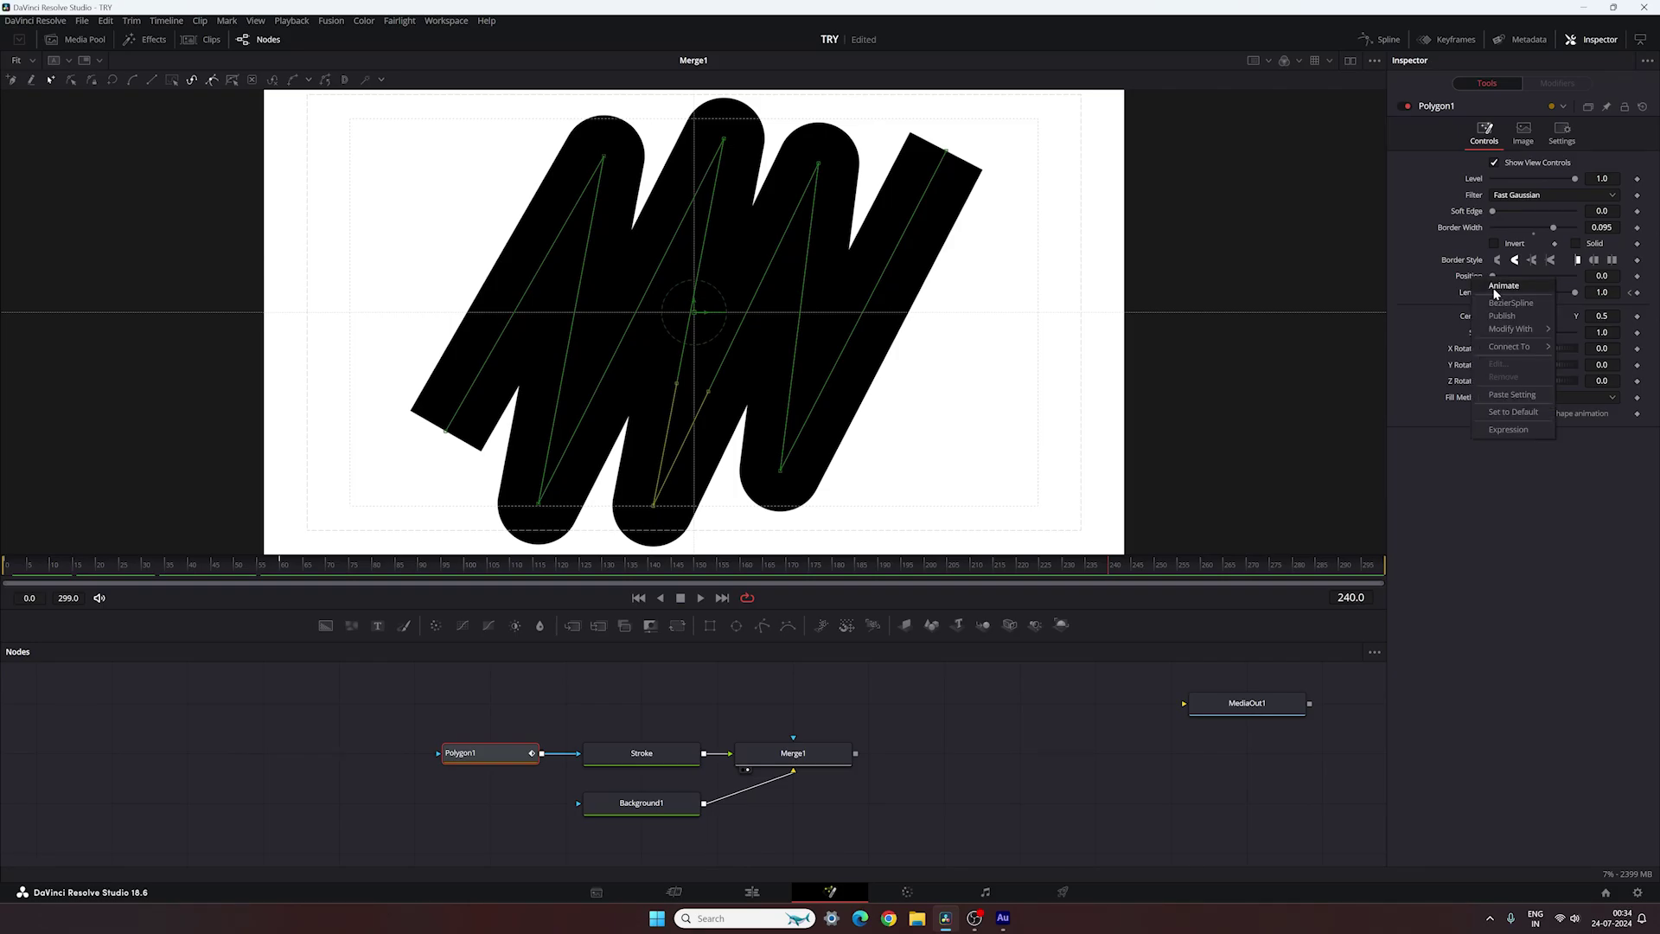
click(1493, 287)
key(End)
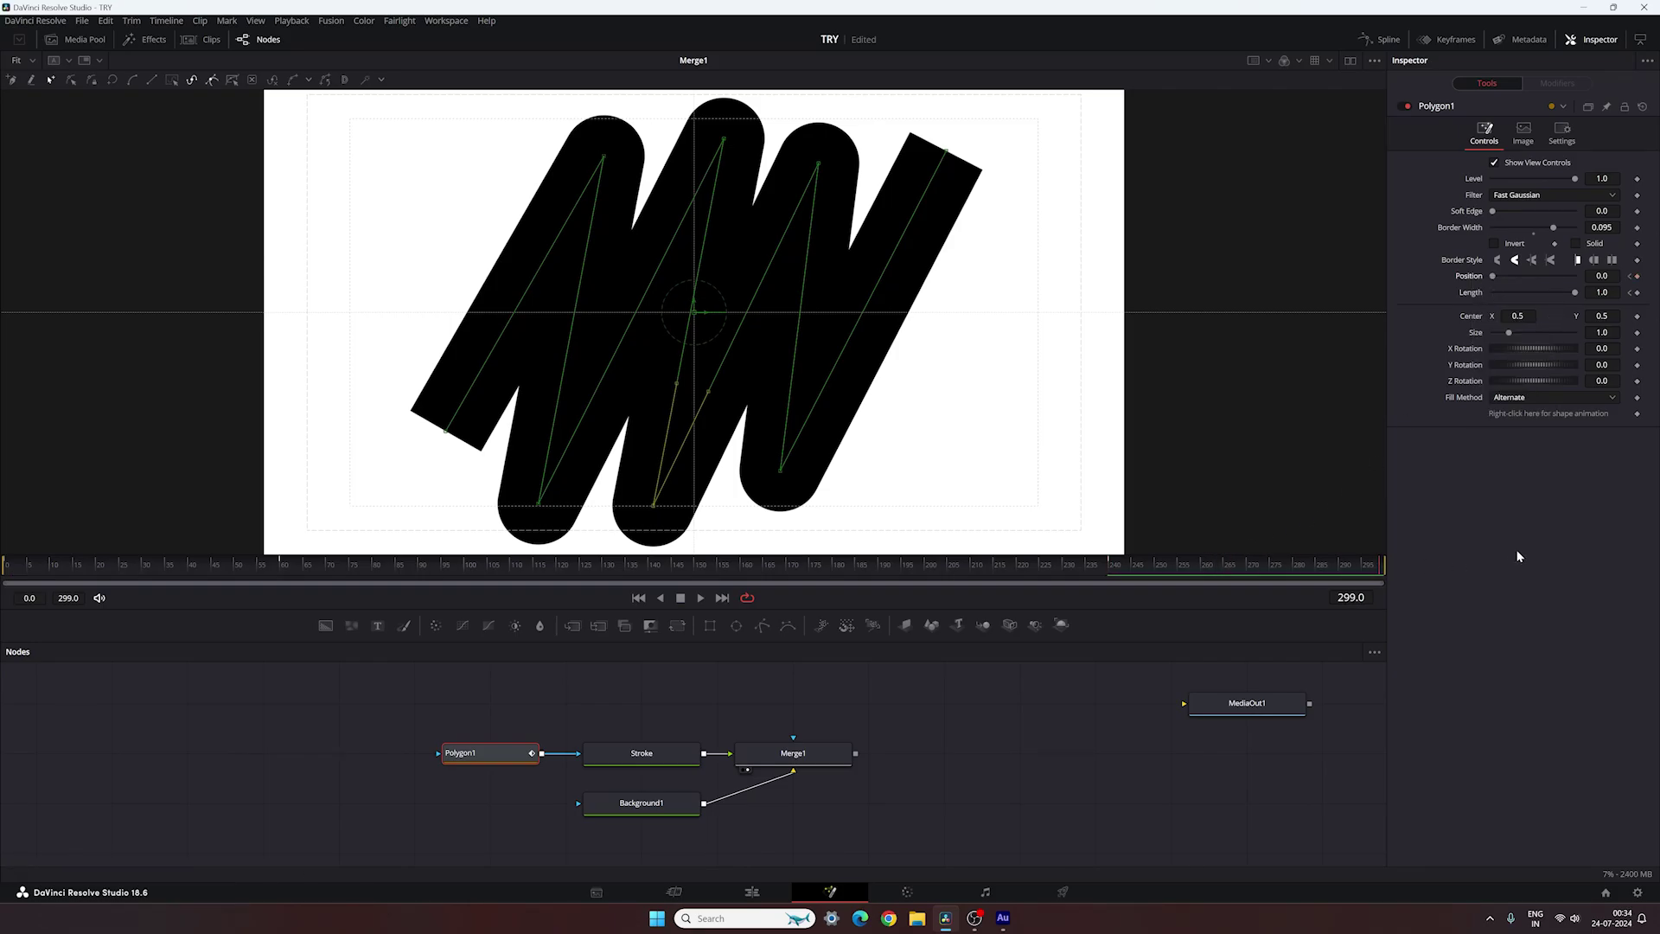
drag(1493, 279, 1584, 282)
mouse_move(25, 566)
mouse_down()
mouse_move(1381, 569)
mouse_move(1142, 578)
mouse_move(1265, 571)
mouse_move(1237, 573)
mouse_up()
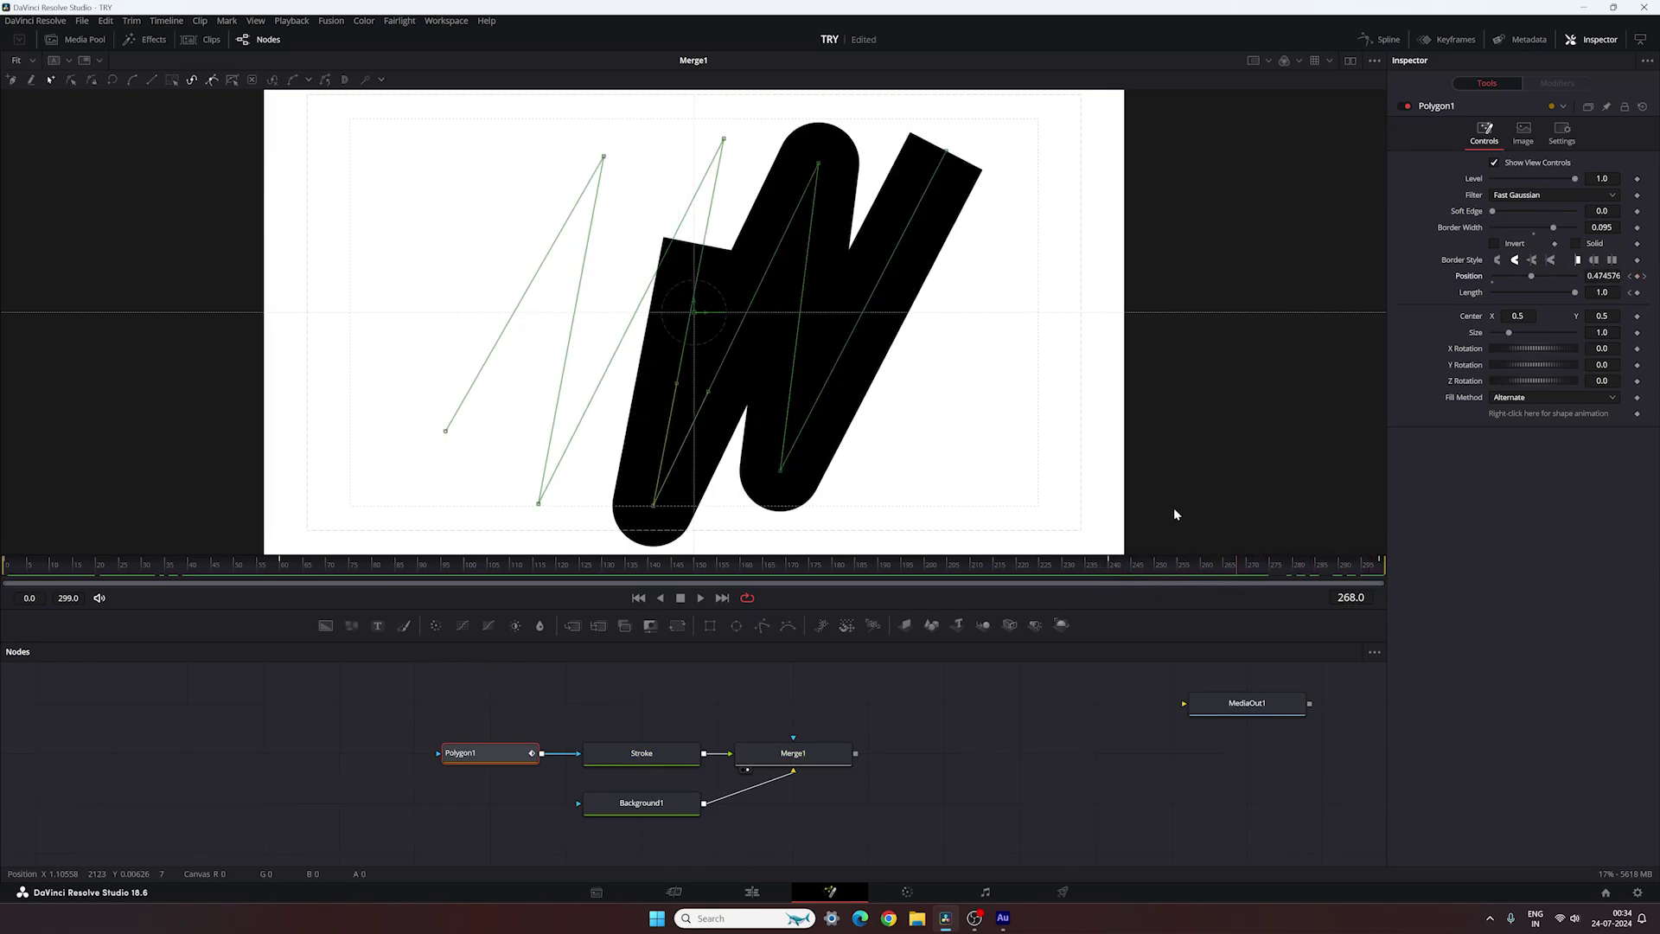
- Show Polygon1's Position and Length curves in the spline editor, smooth their keyframes into eased curves, and close the editor
click(1381, 39)
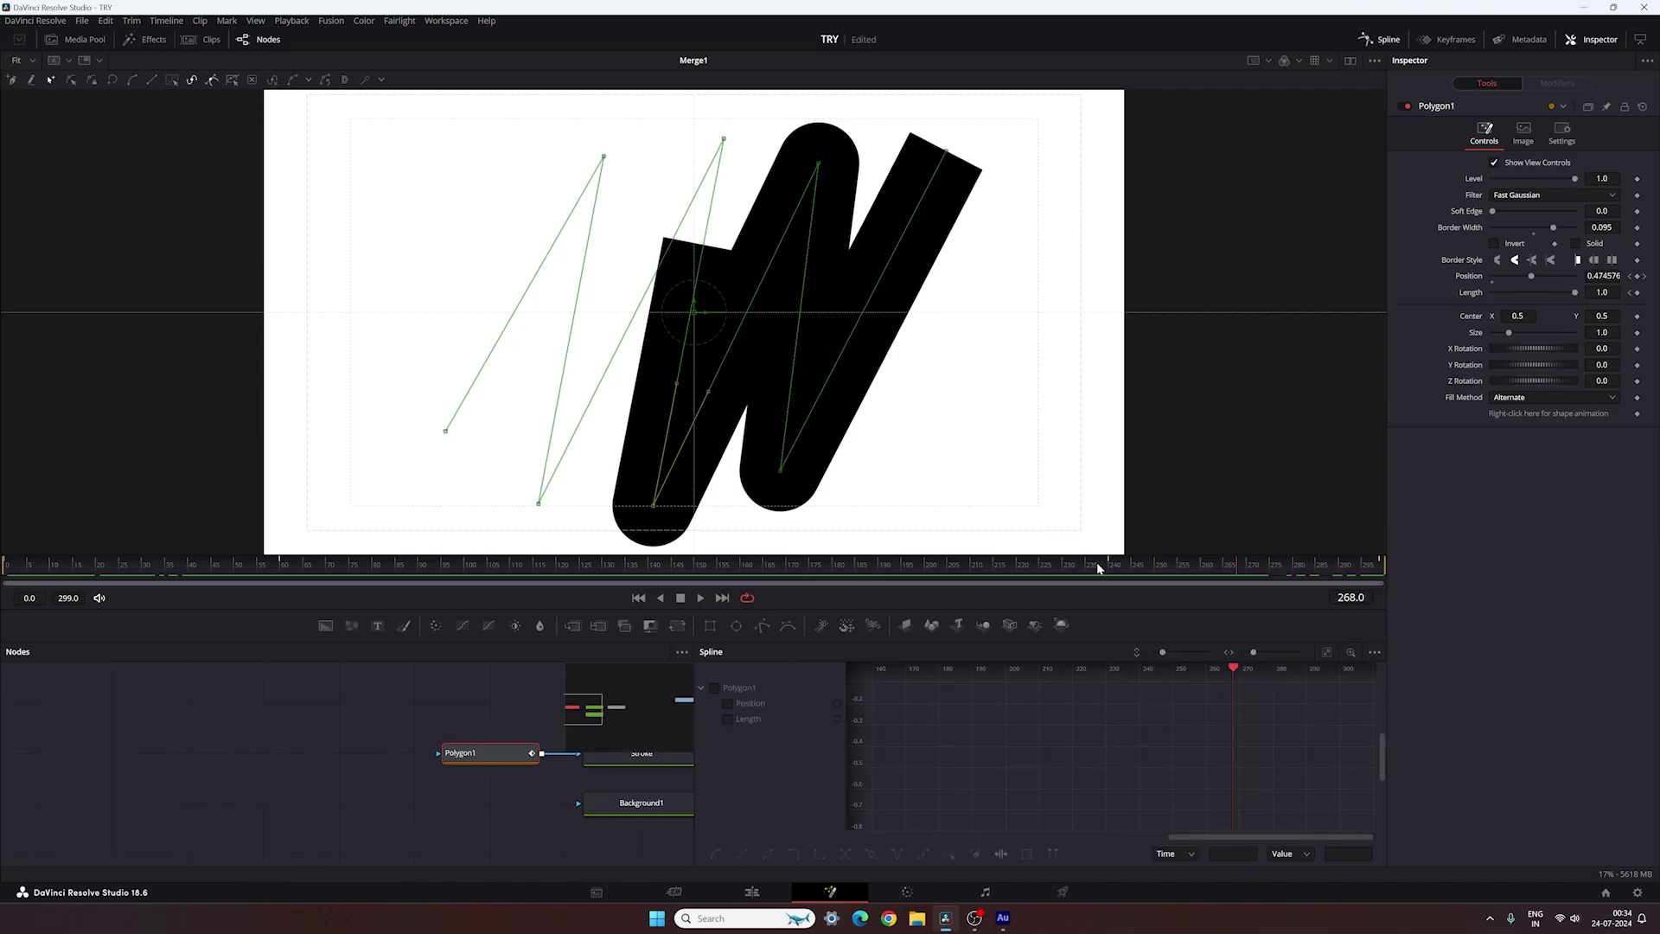
click(728, 719)
click(727, 703)
click(1328, 655)
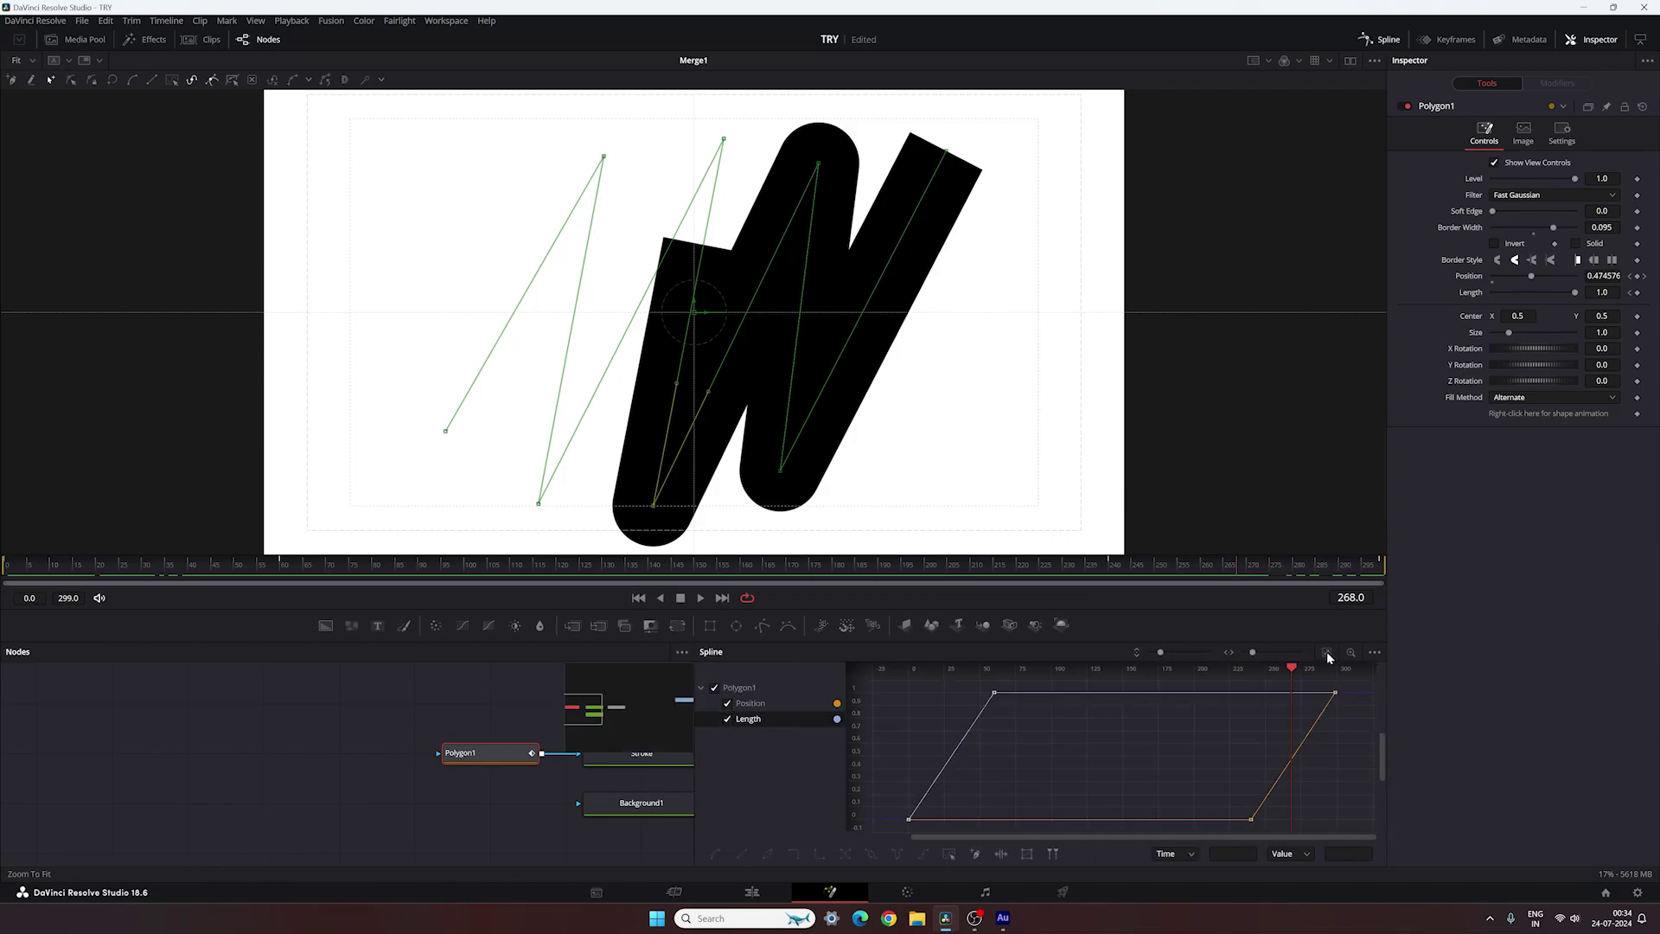
drag(1358, 679, 1229, 835)
key(s)
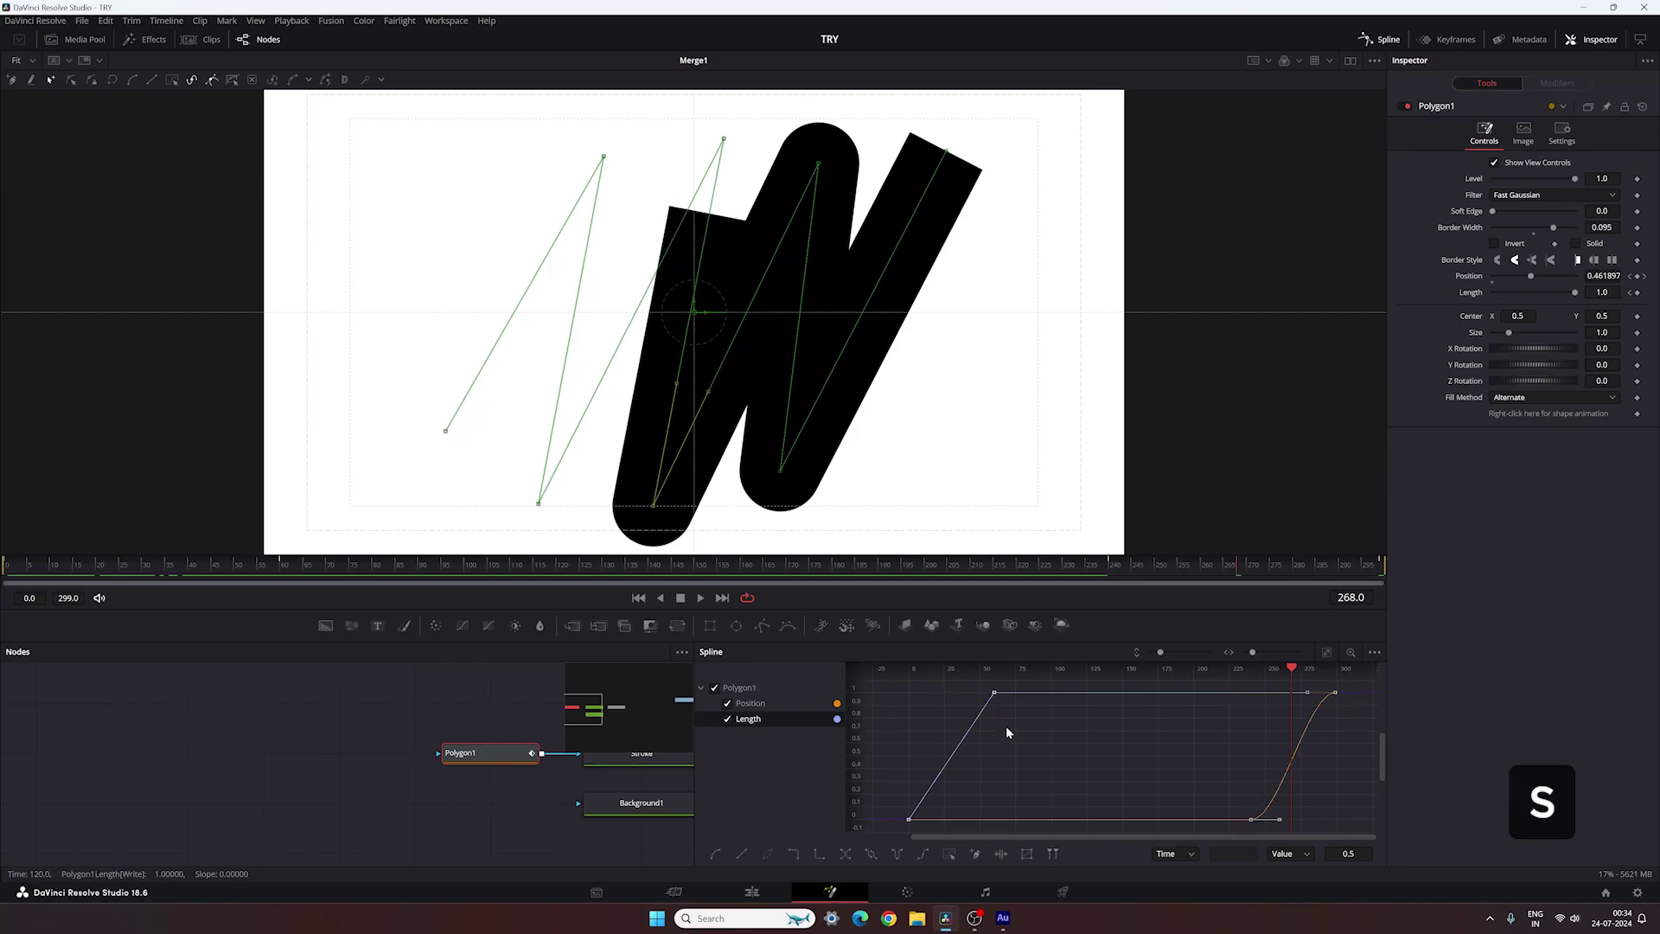
drag(1010, 683, 903, 822)
key(s)
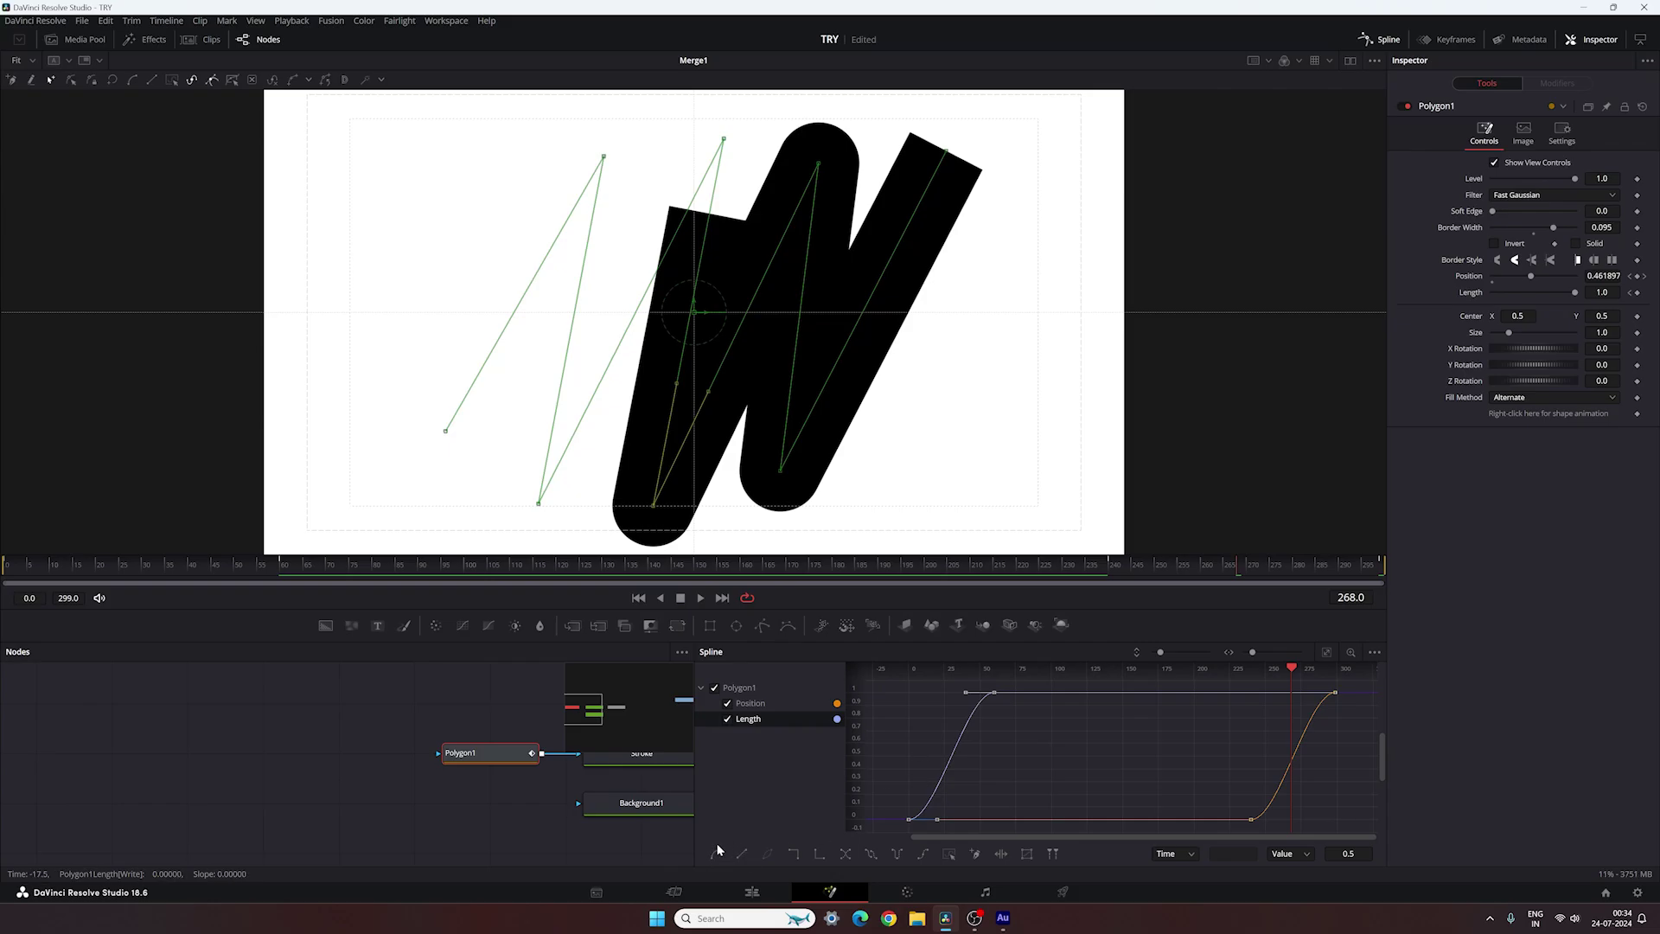
click(1378, 39)
- Play back the zigzag stroke animation to review its eased timing
key(space)
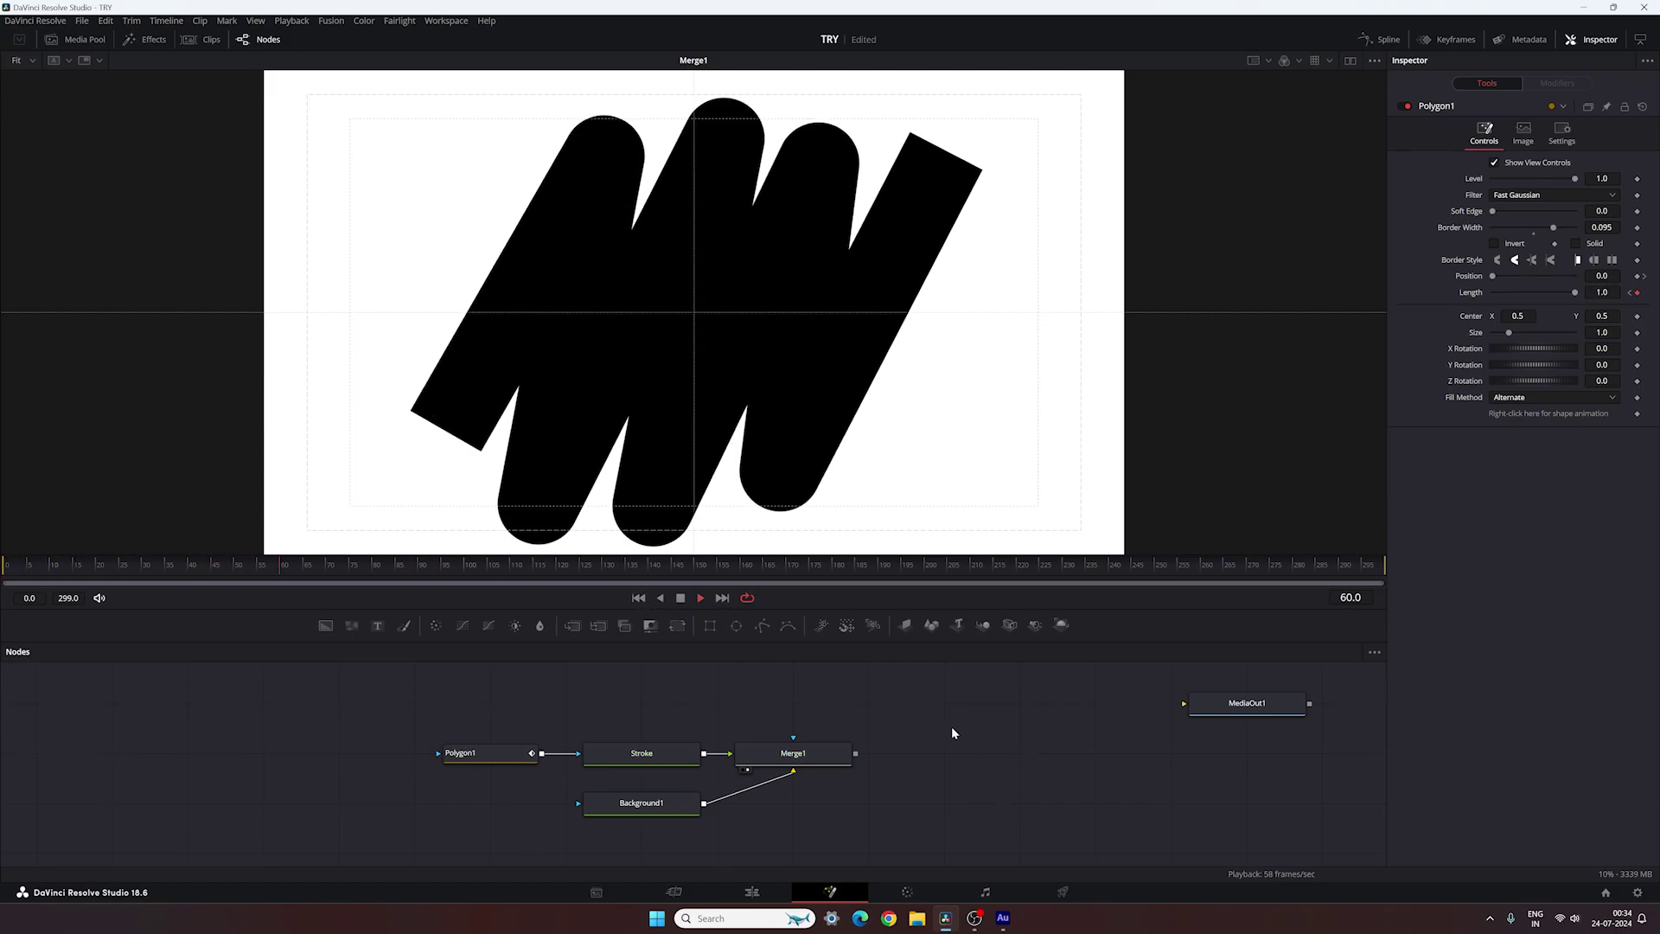
key(space)
drag(1518, 316, 1470, 315)
key(ctrl+z)
- Add a Text+ node merged over Merge1, place the new merge above Merge1, and show it in the viewer
drag(759, 688, 745, 692)
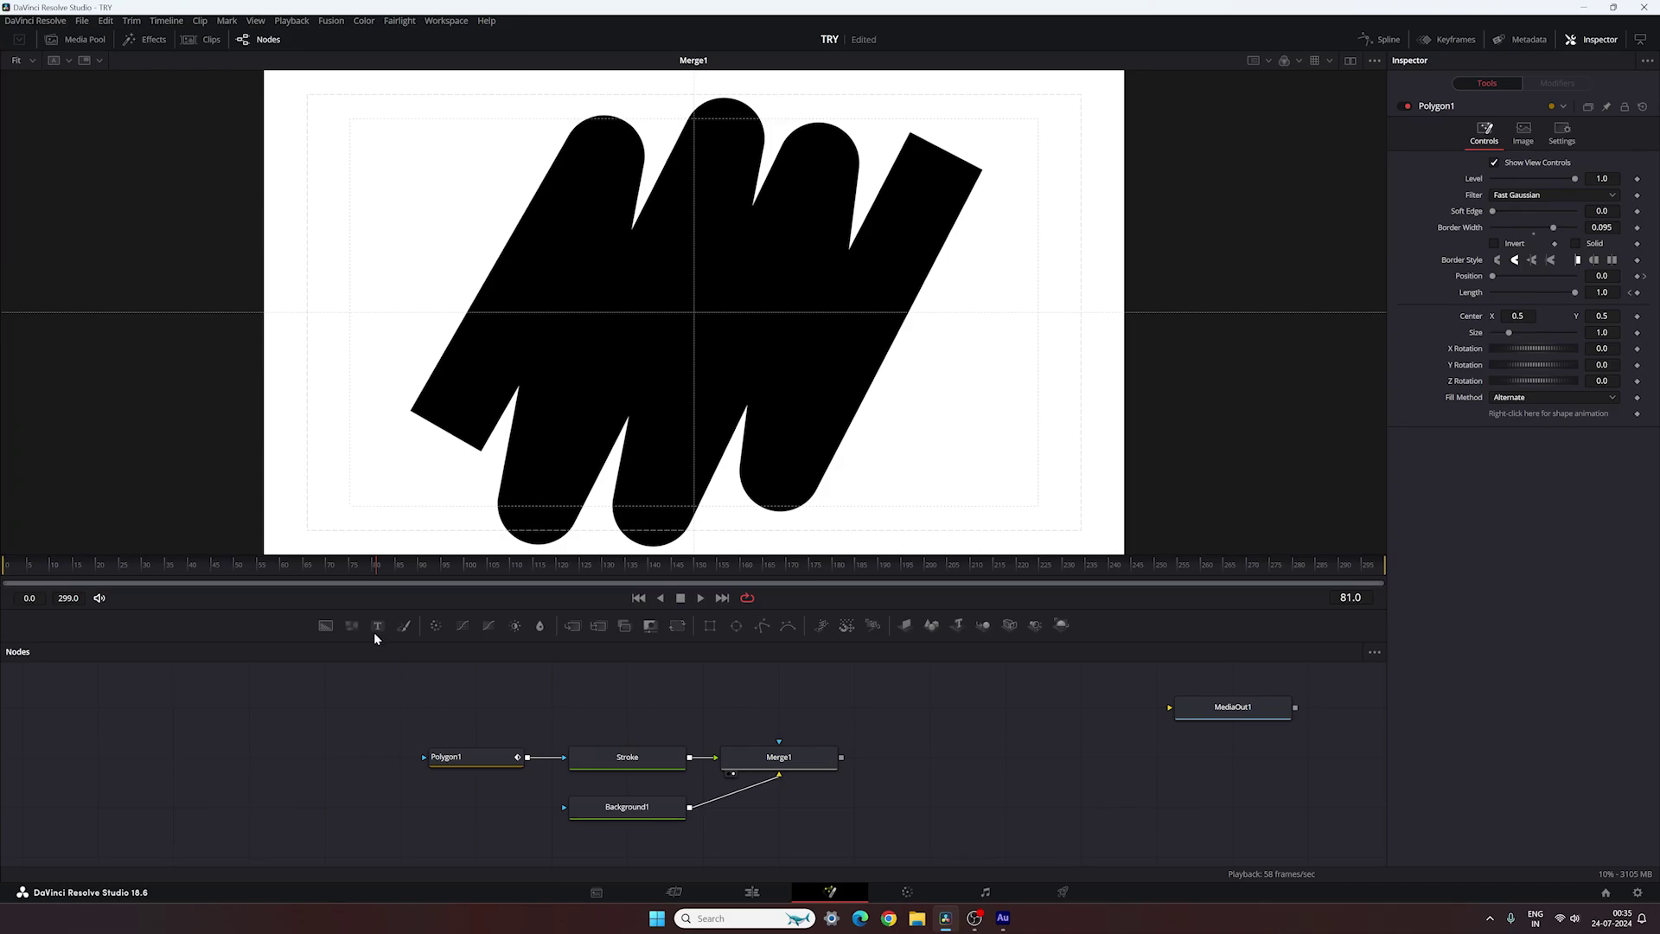
drag(377, 625, 841, 758)
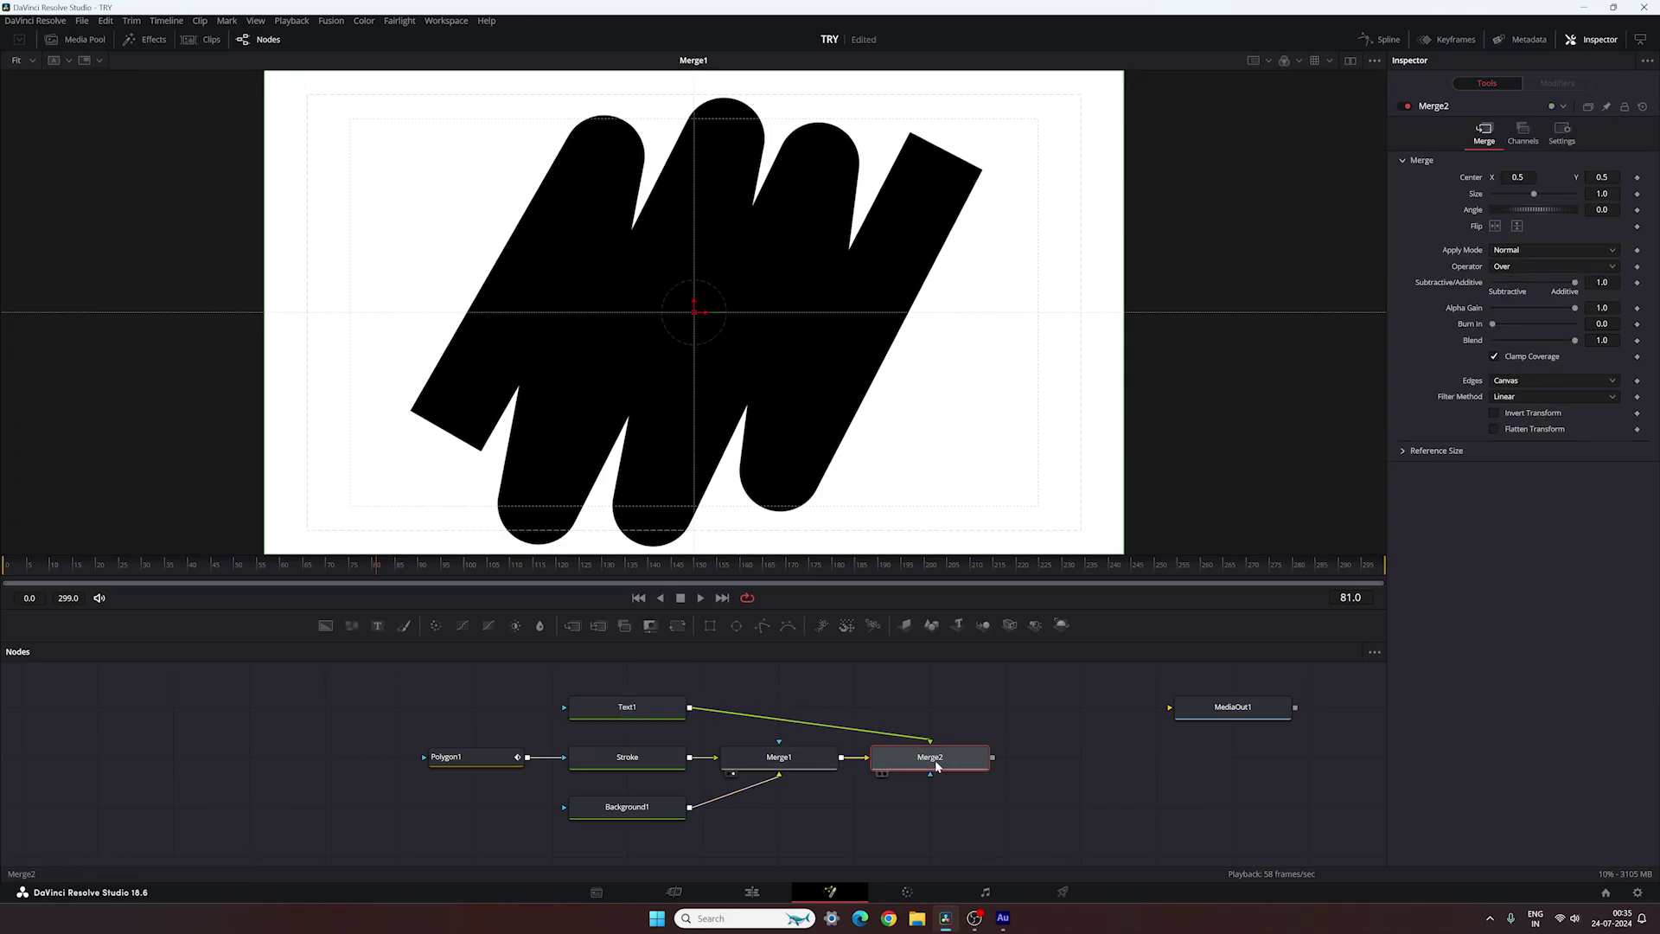
drag(945, 760, 803, 351)
- Enter "all new" and "design" as two lines of text in the Text1 node
click(628, 709)
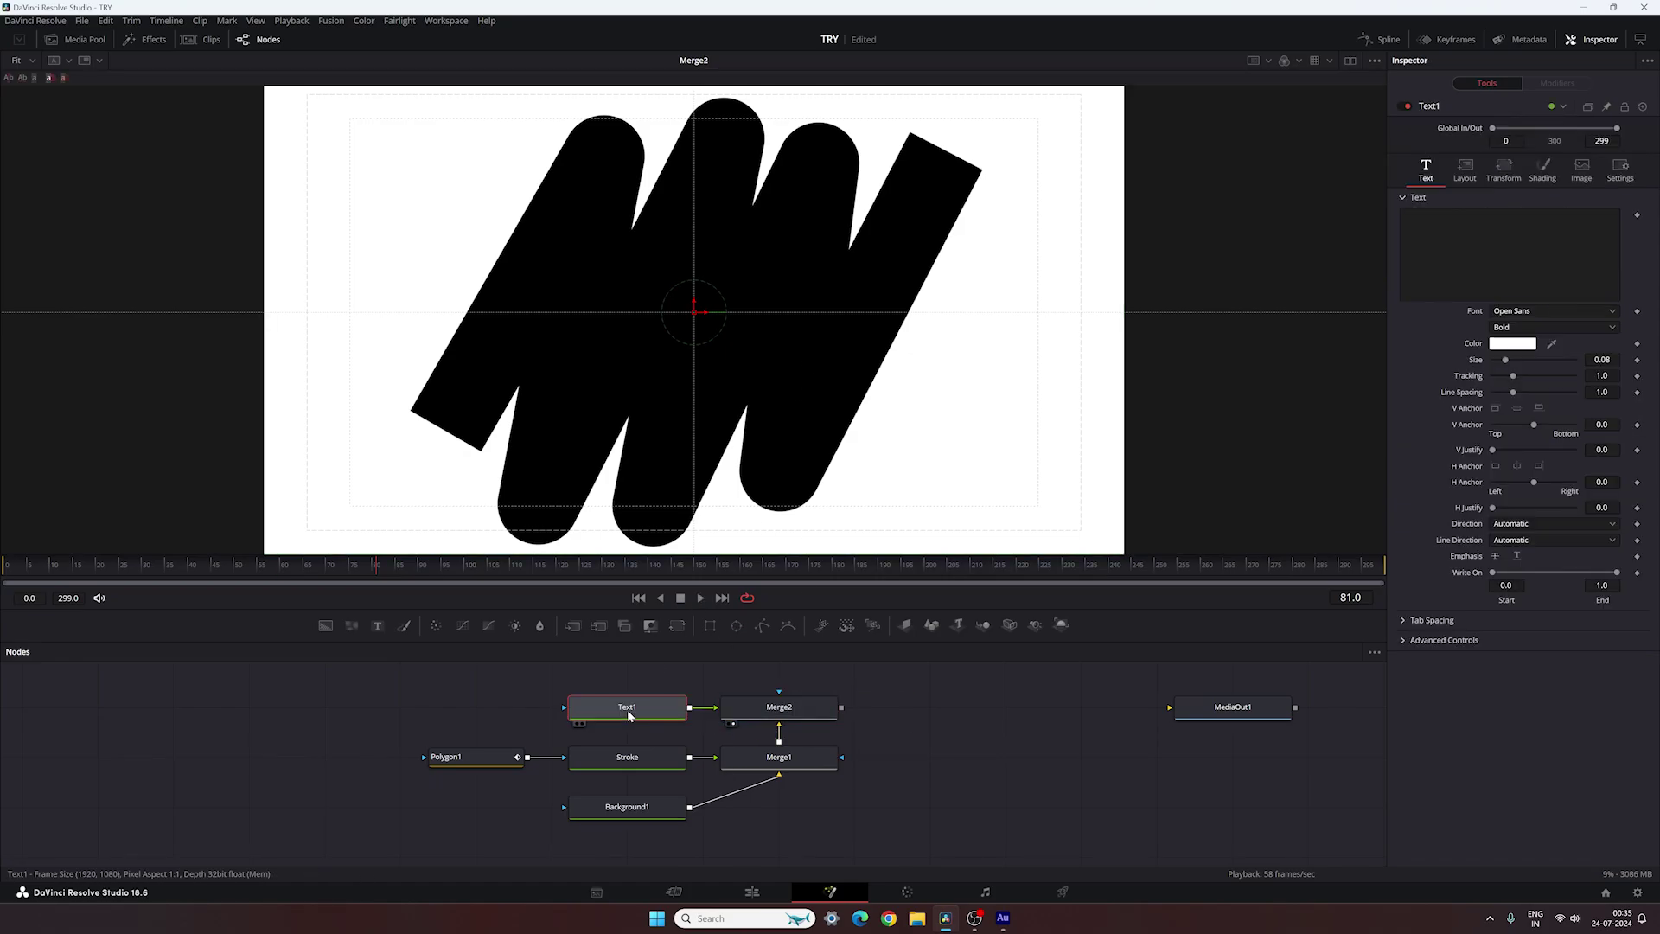
click(1400, 290)
text(all new)
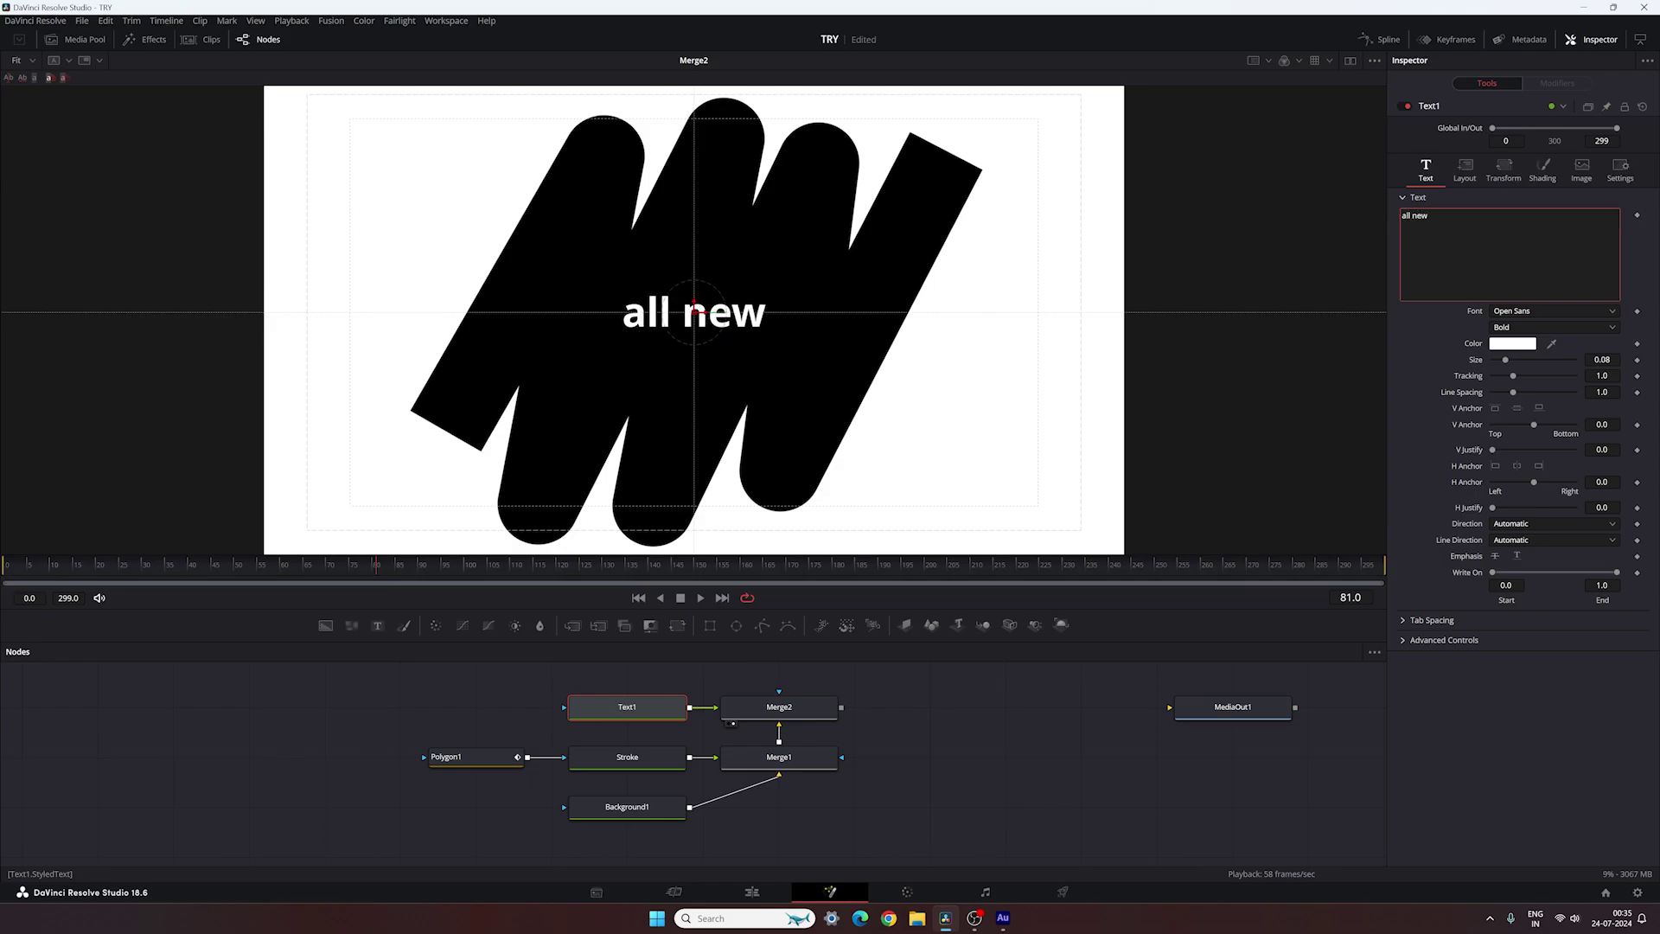
key(Return)
text(design)
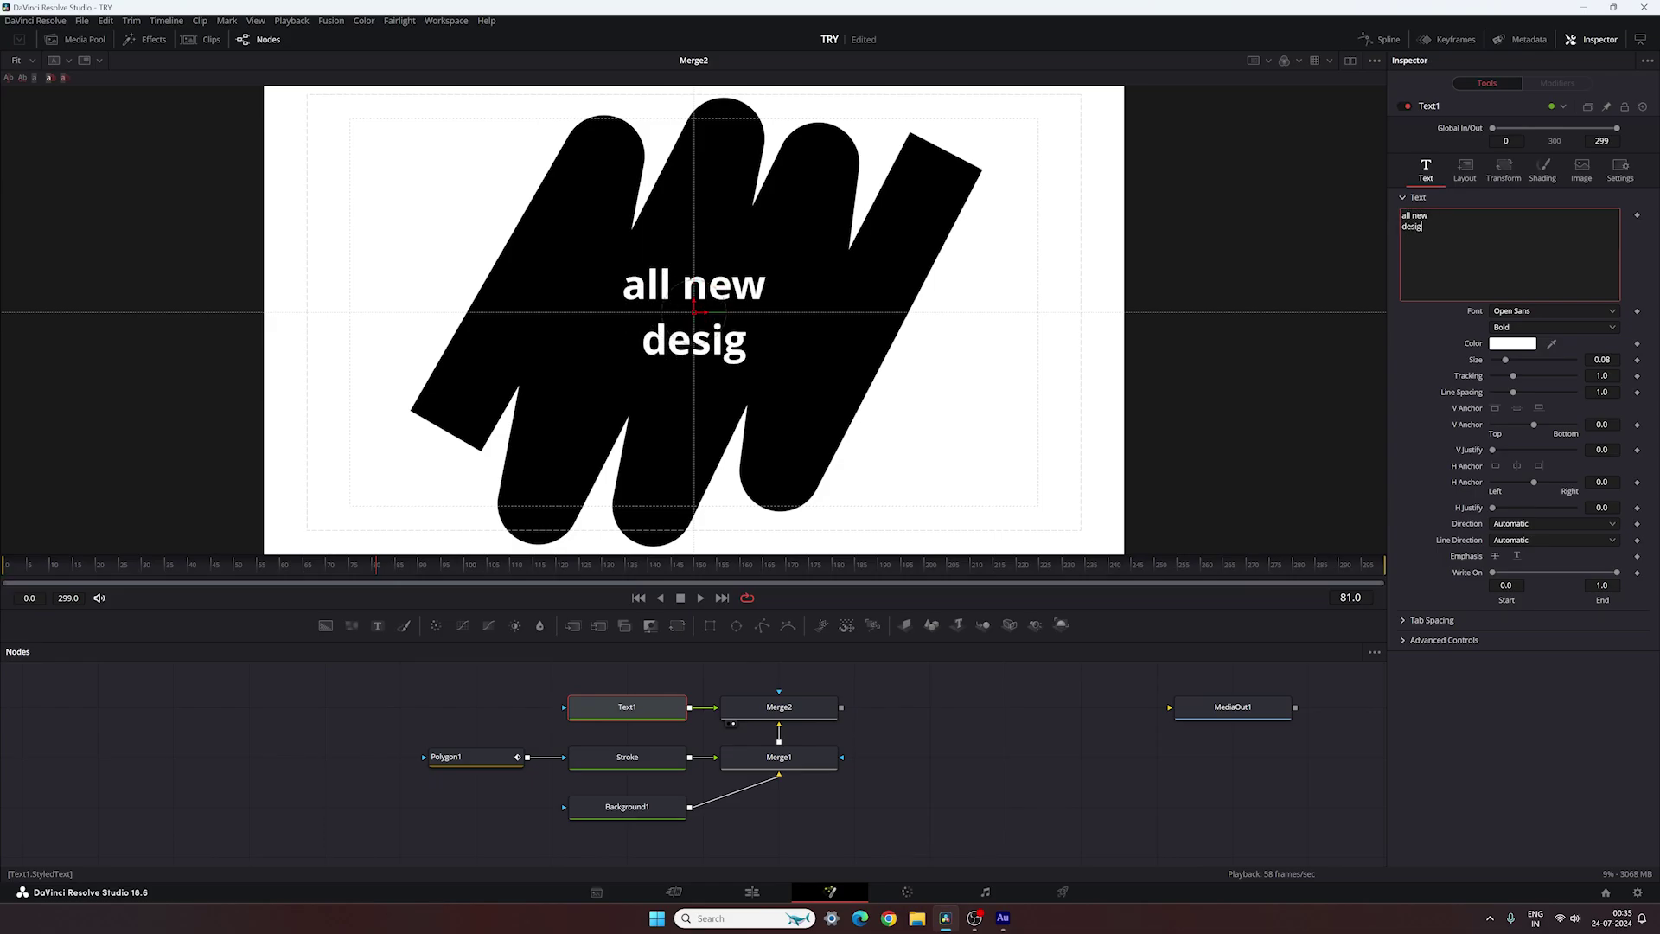
- Set the text's font to Gotham Bold and tighten its tracking to about 0.948
click(1531, 311)
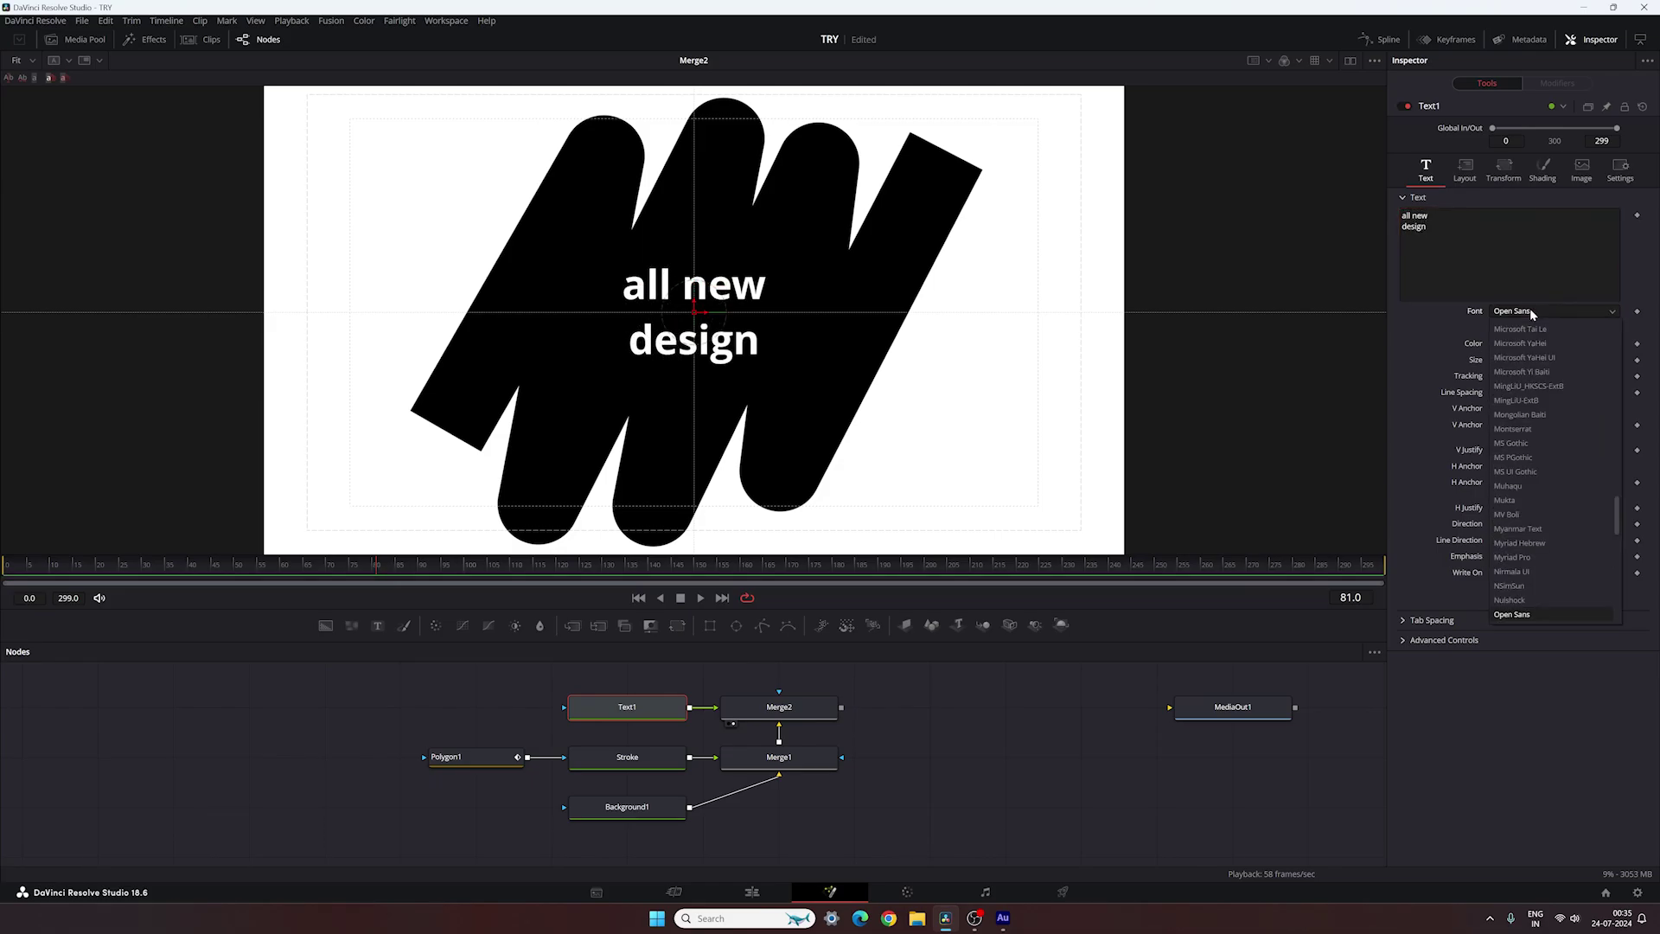
scroll(1527, 448, up, 10)
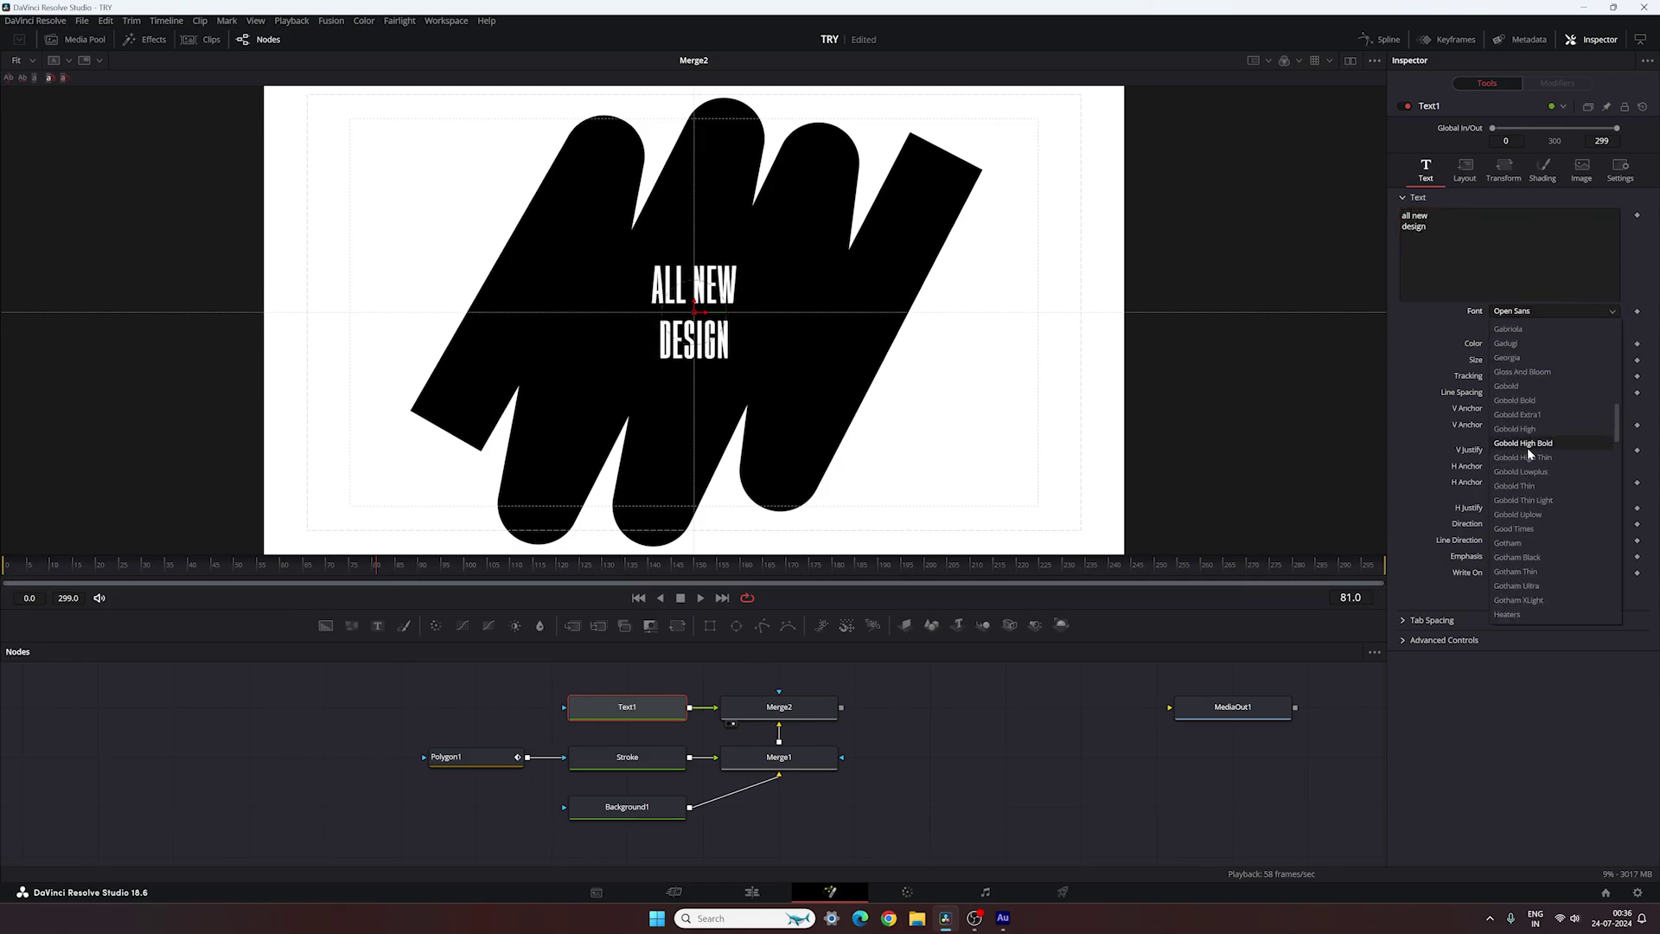
click(1519, 545)
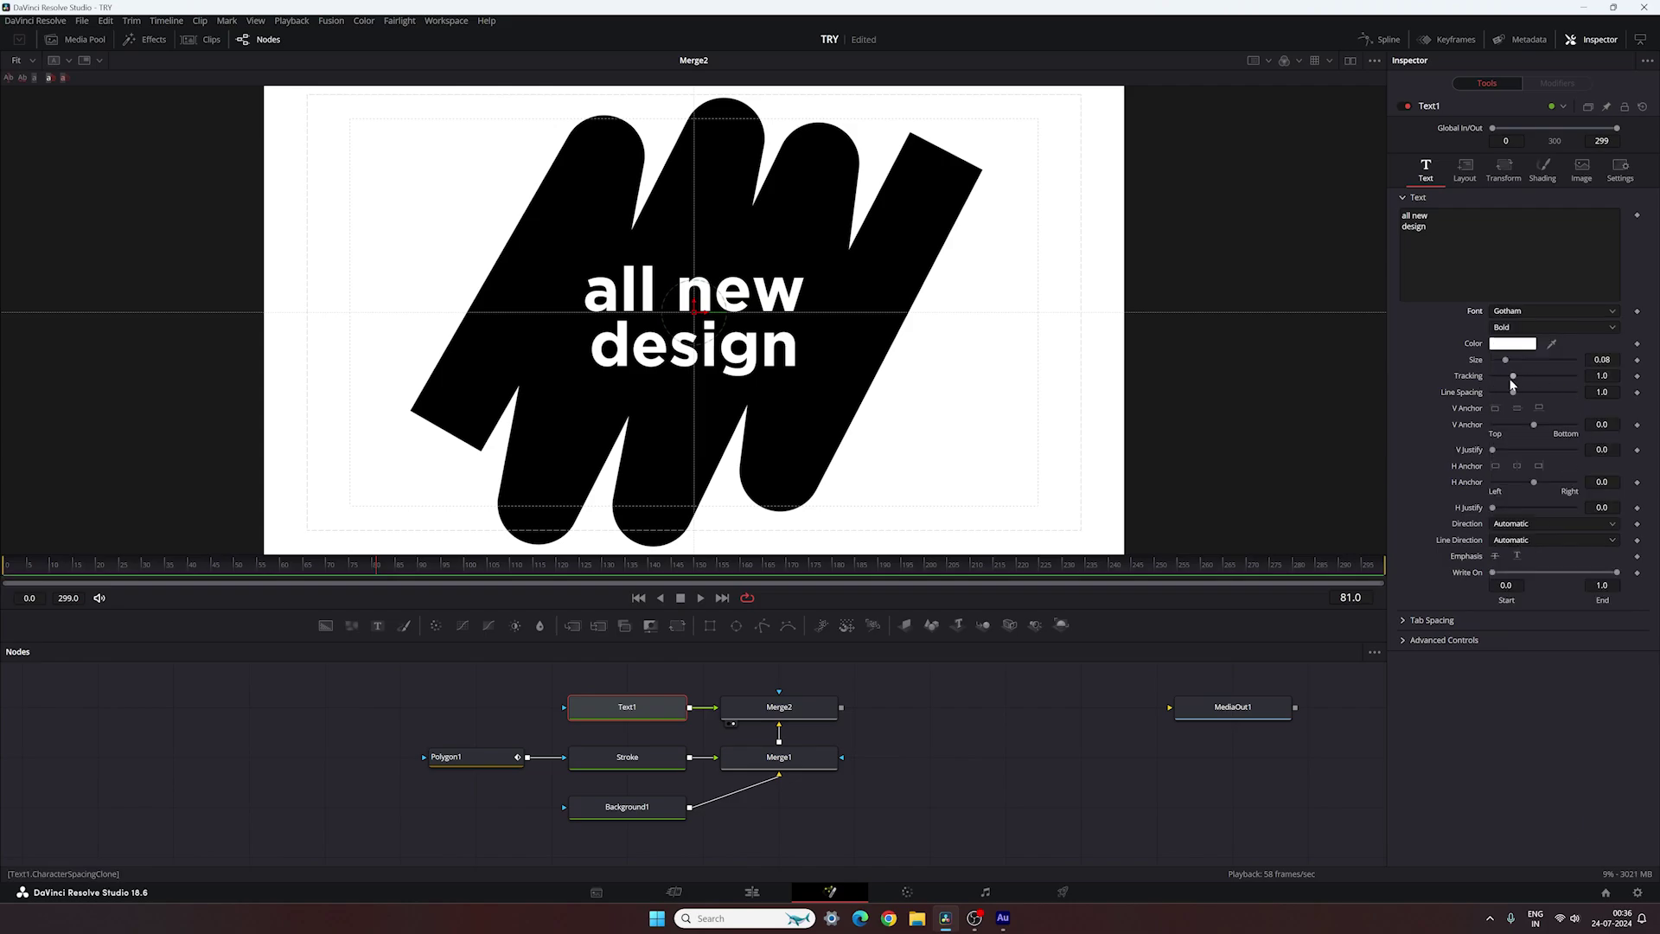
drag(1514, 381, 1514, 384)
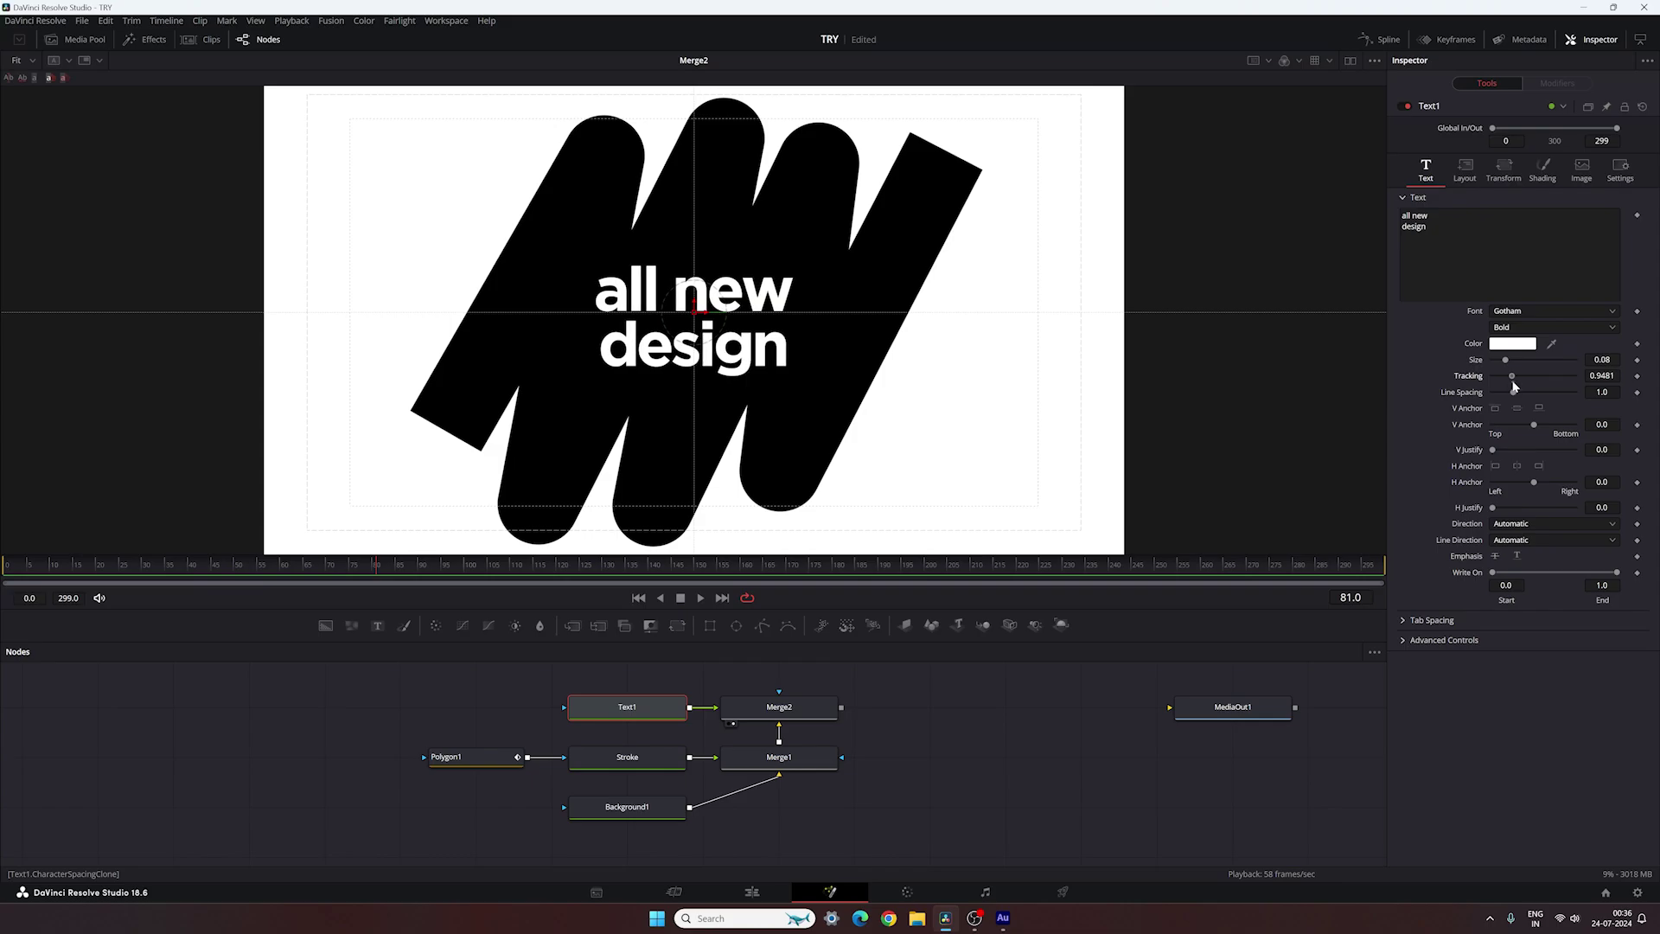
- Delete "all" from the first line of text and nudge the text slightly upward over the black stroke
drag(1418, 216, 1376, 214)
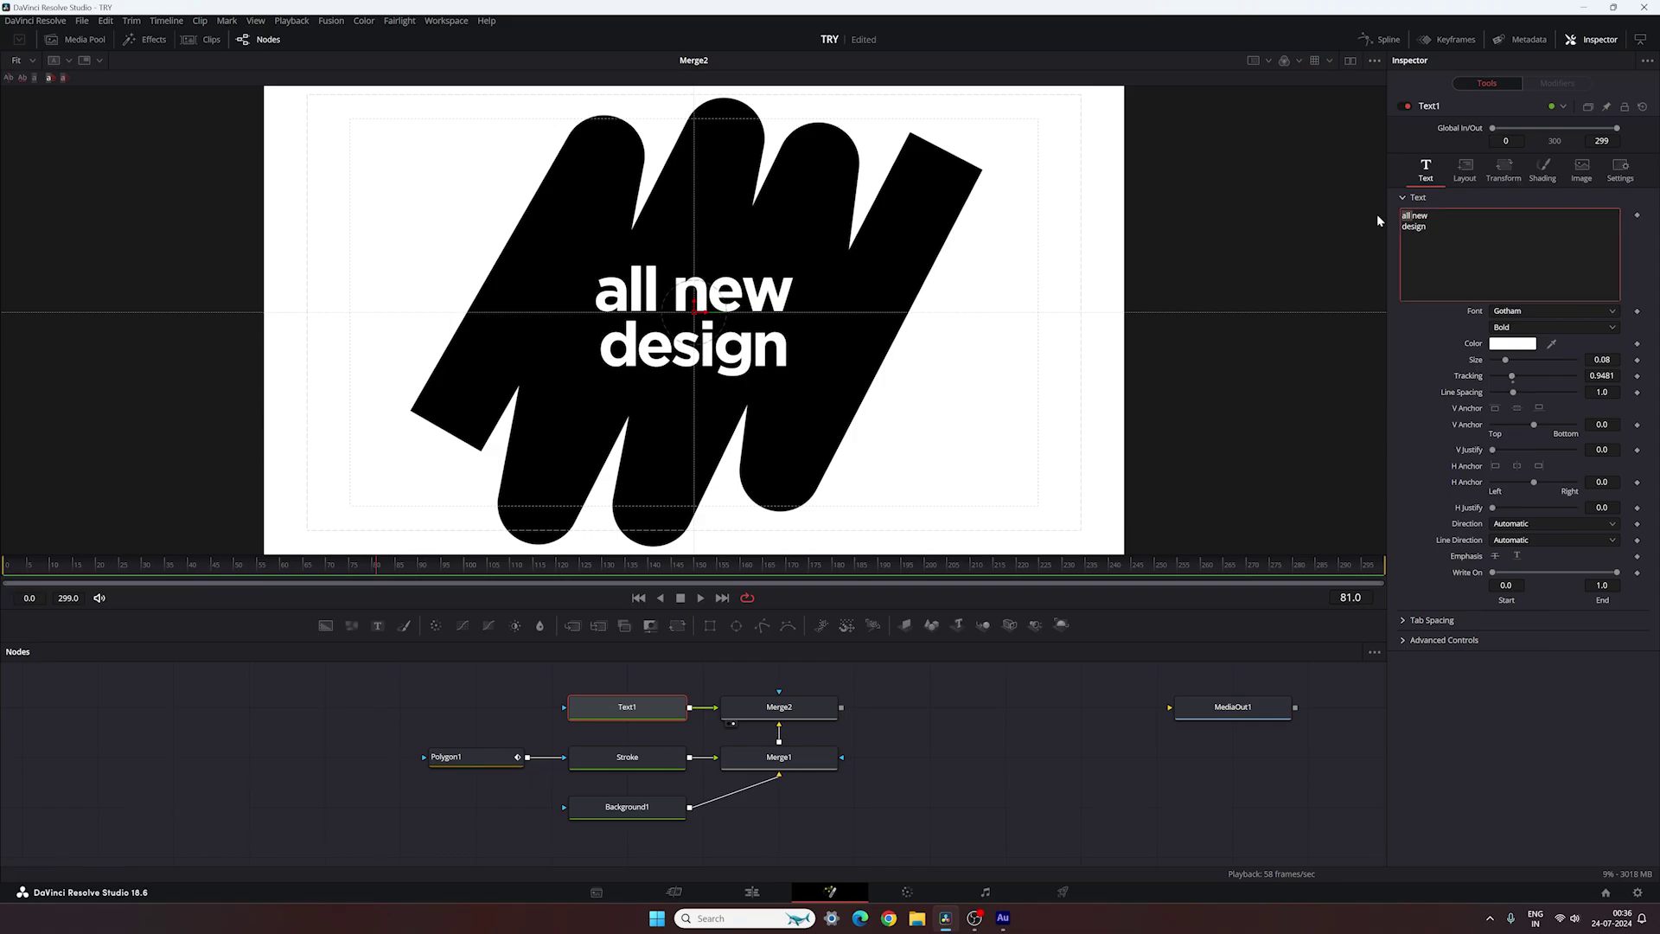
key(BackSpace)
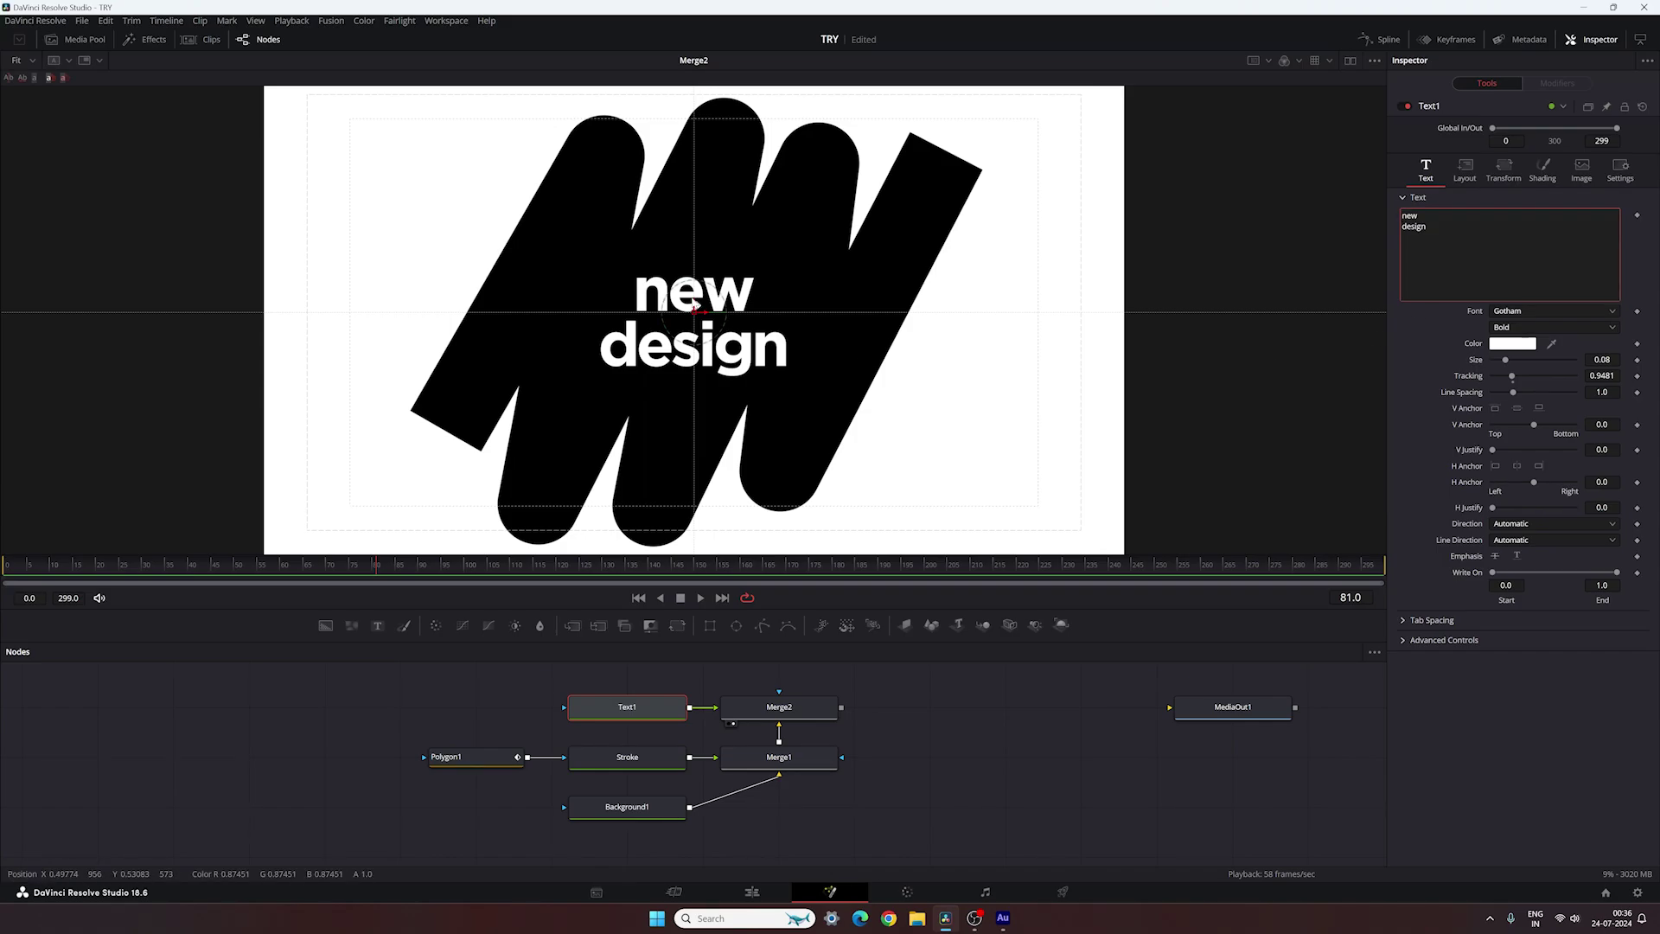
drag(695, 307, 694, 302)
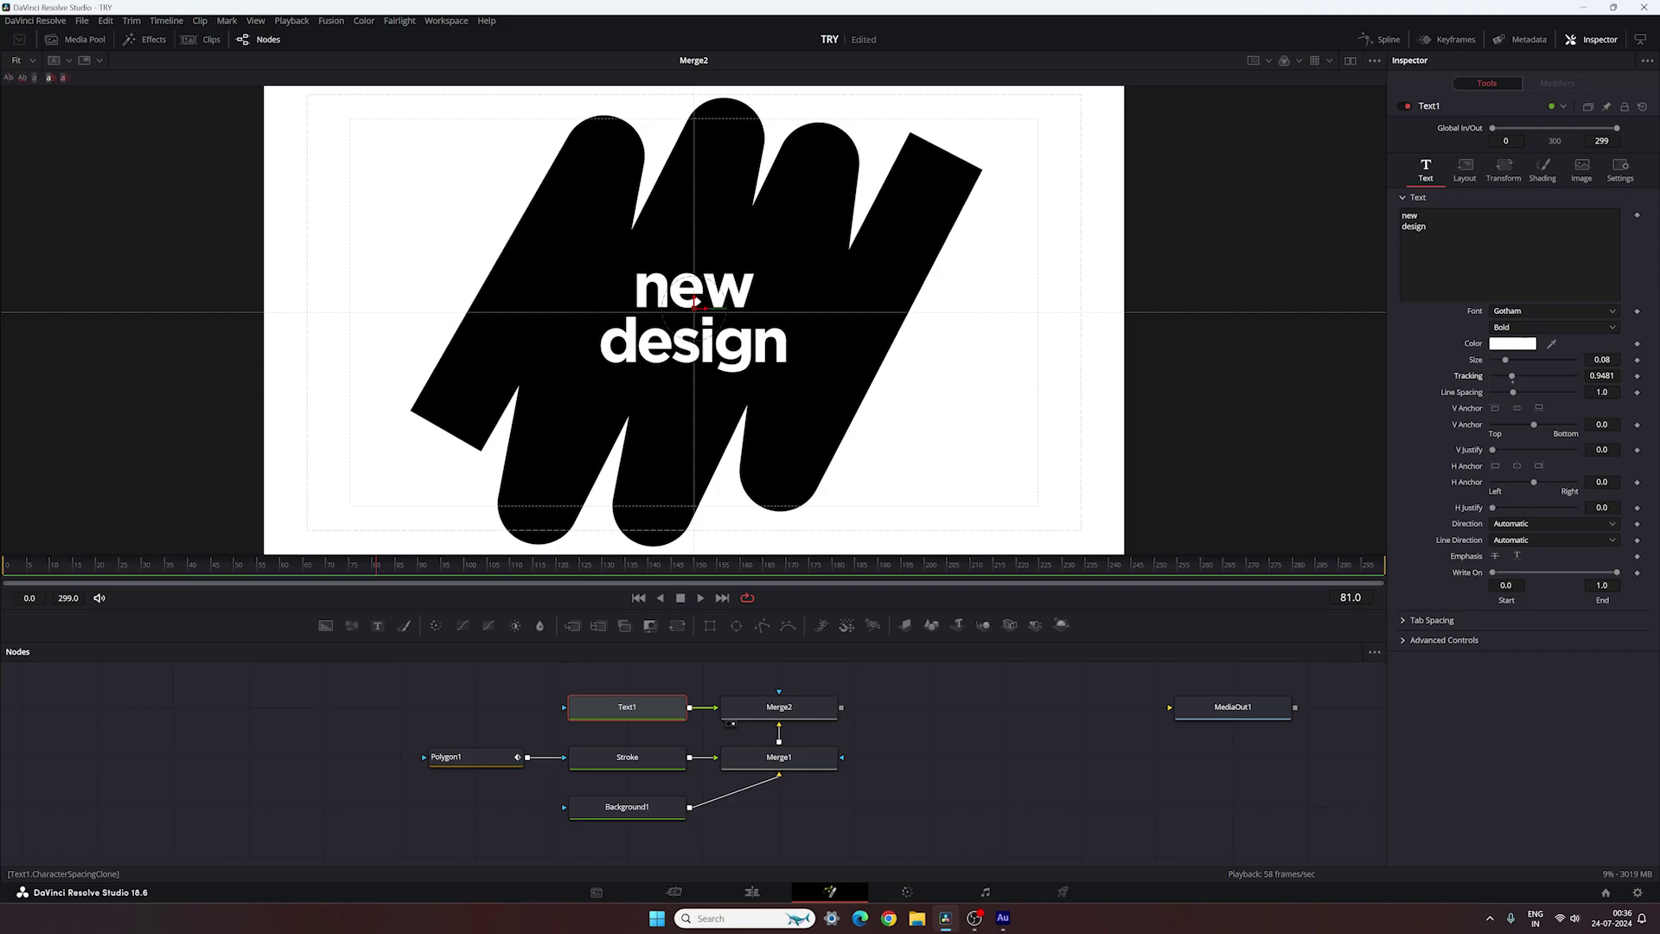
- Set the text's tracking to 0.95, and try a larger text size of about 0.087 before undoing it
double_click(1603, 376)
text(0)
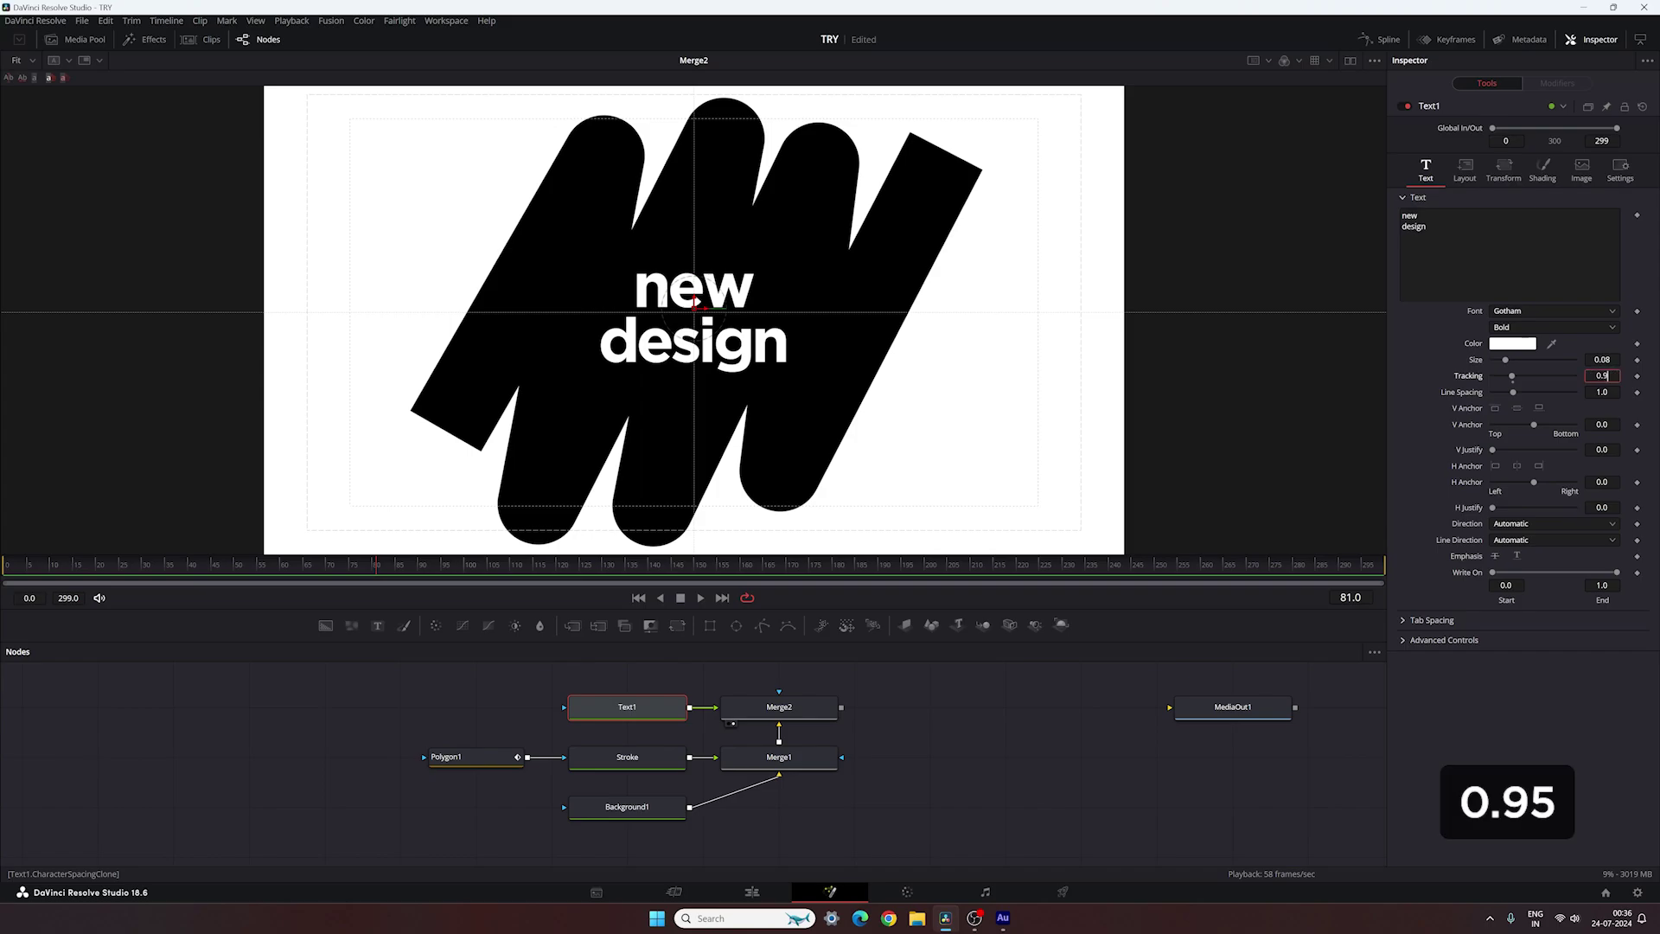
key(Tab)
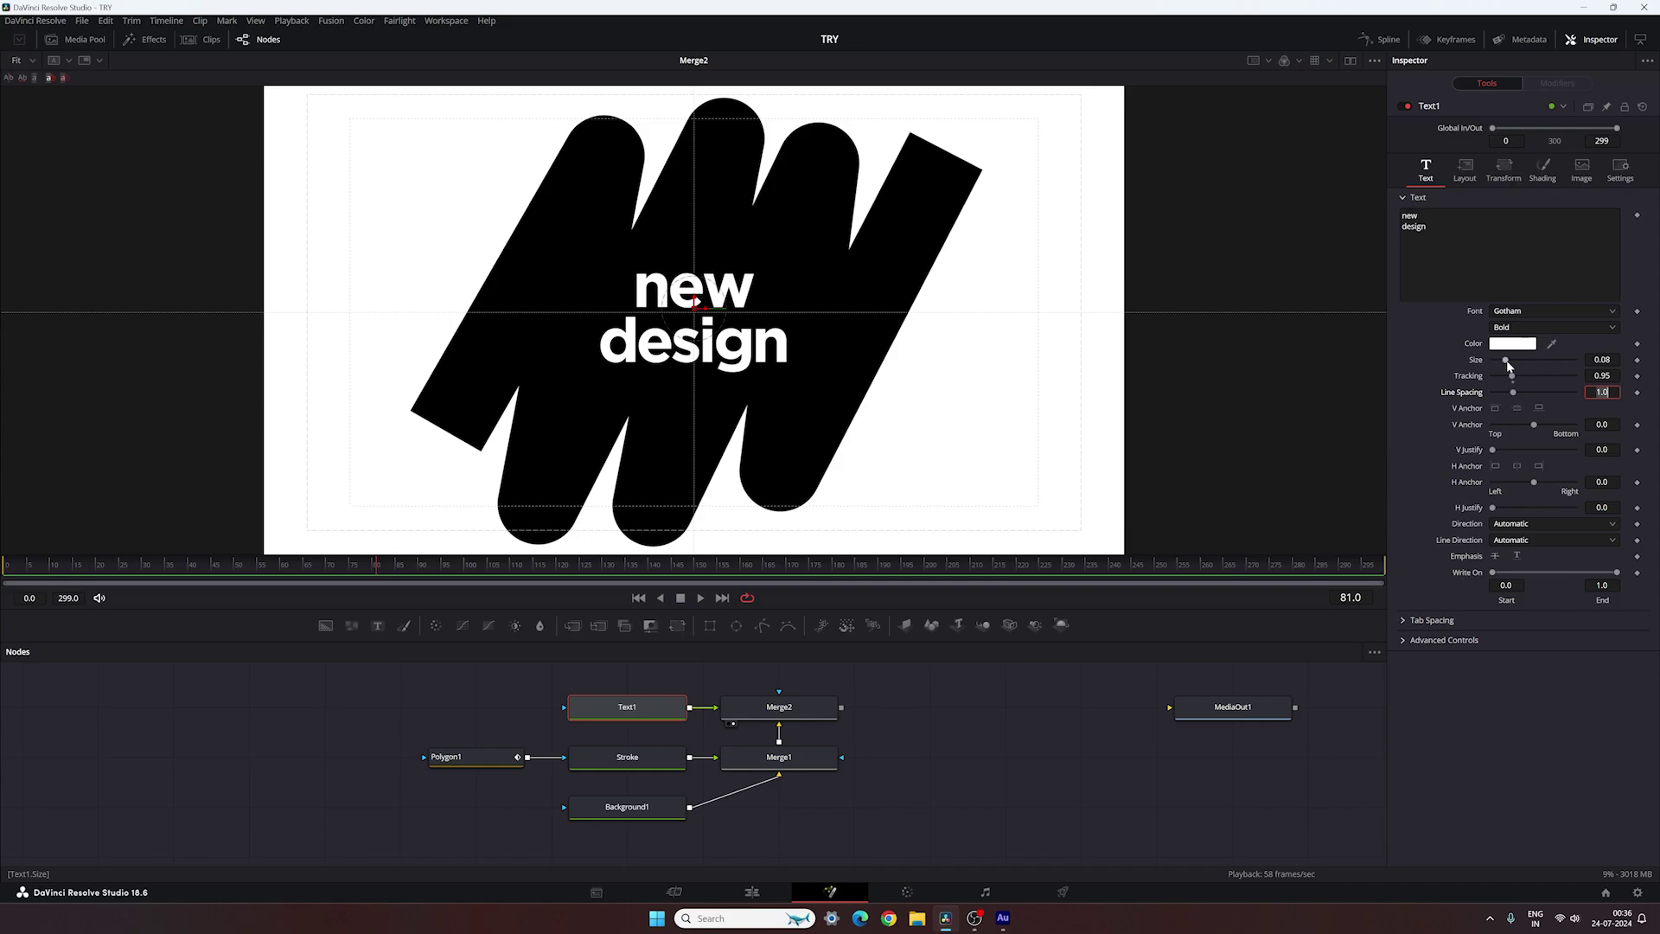
drag(1507, 360, 1518, 366)
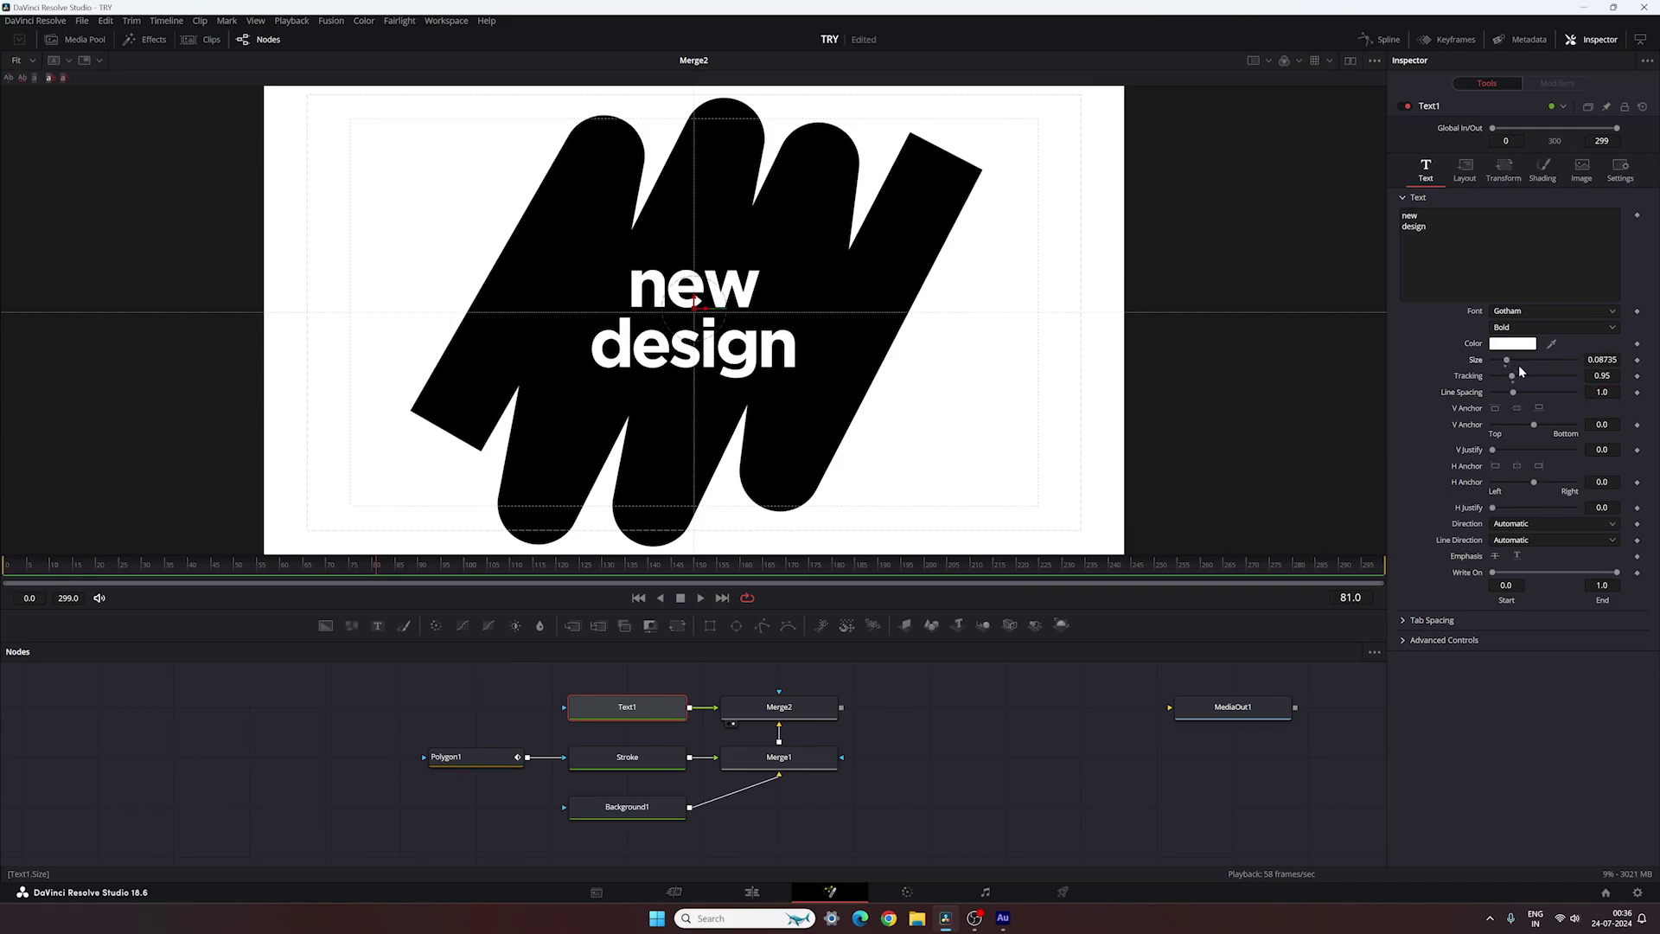
key(ctrl+z)
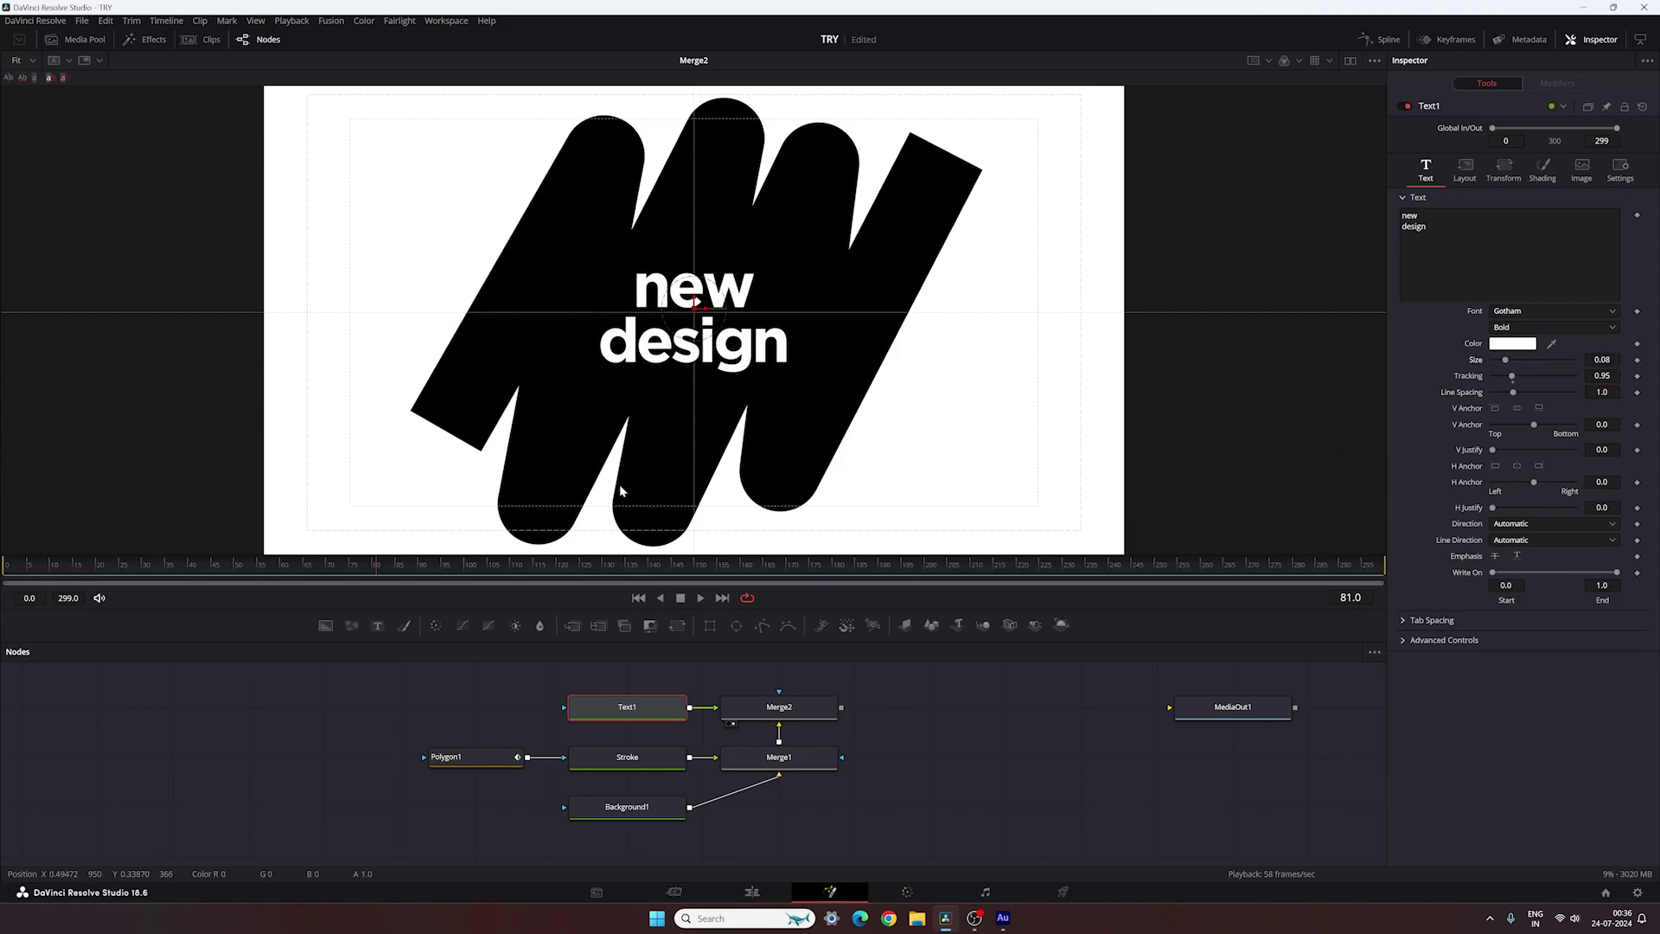
- Keyframe the text's Size at 0.08 on frame 299 and 0.1 on frame 0, and scrub through the shrinking text
mouse_move(387, 575)
mouse_down()
mouse_move(103, 562)
mouse_move(752, 552)
mouse_move(1399, 569)
mouse_up()
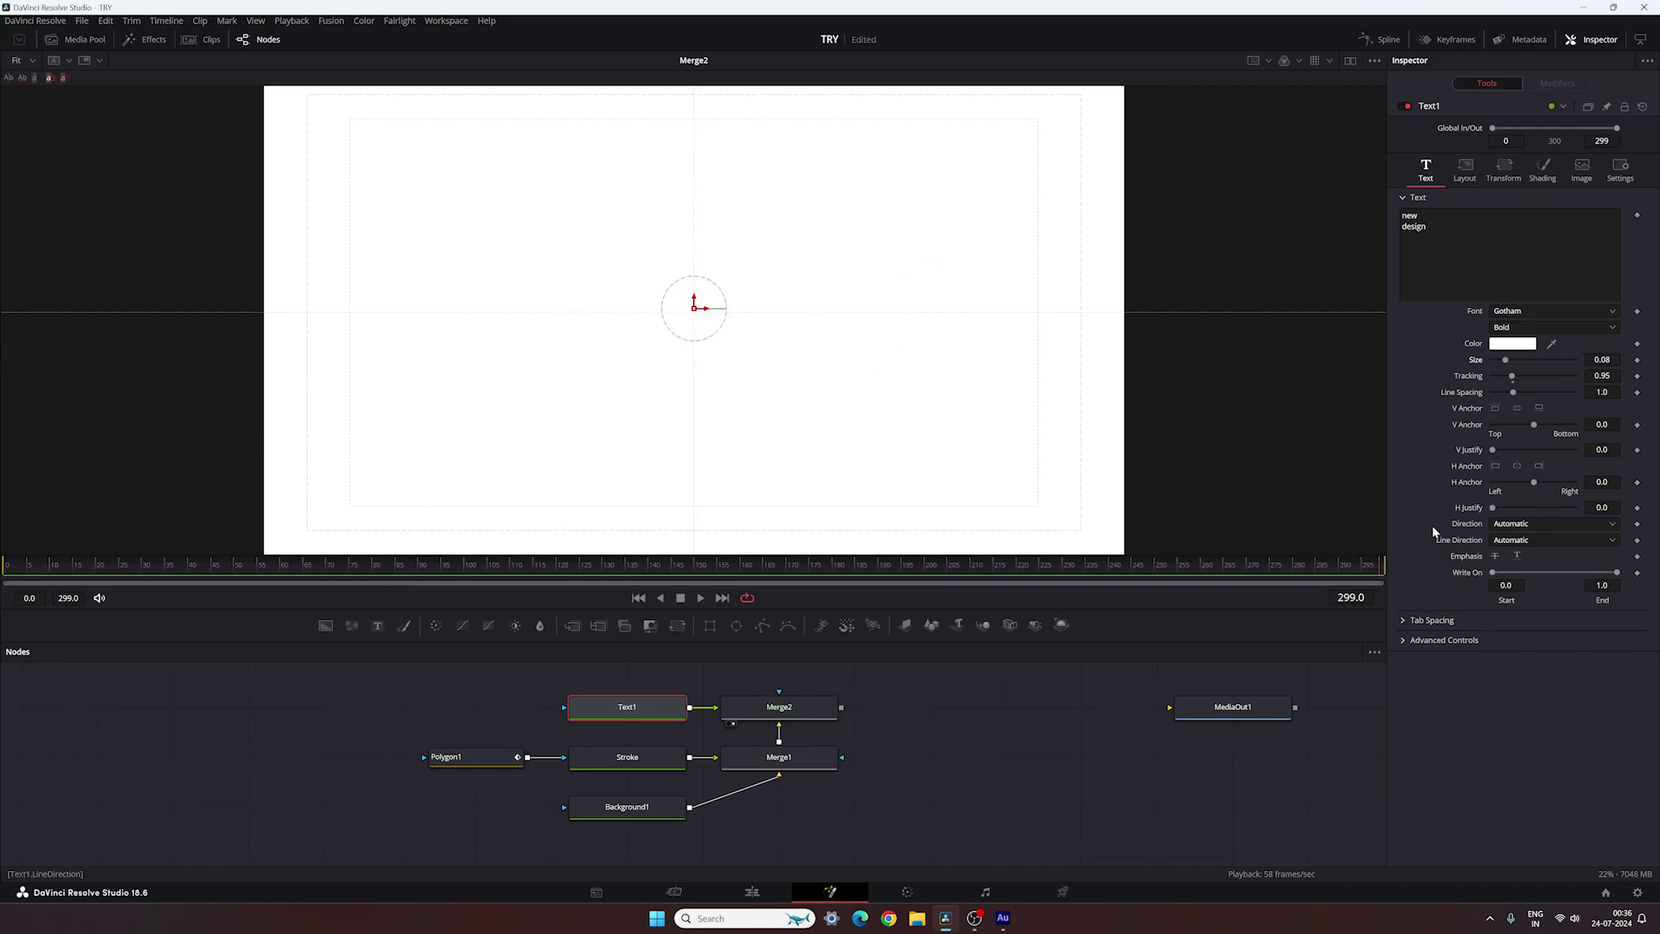
right_click(1476, 359)
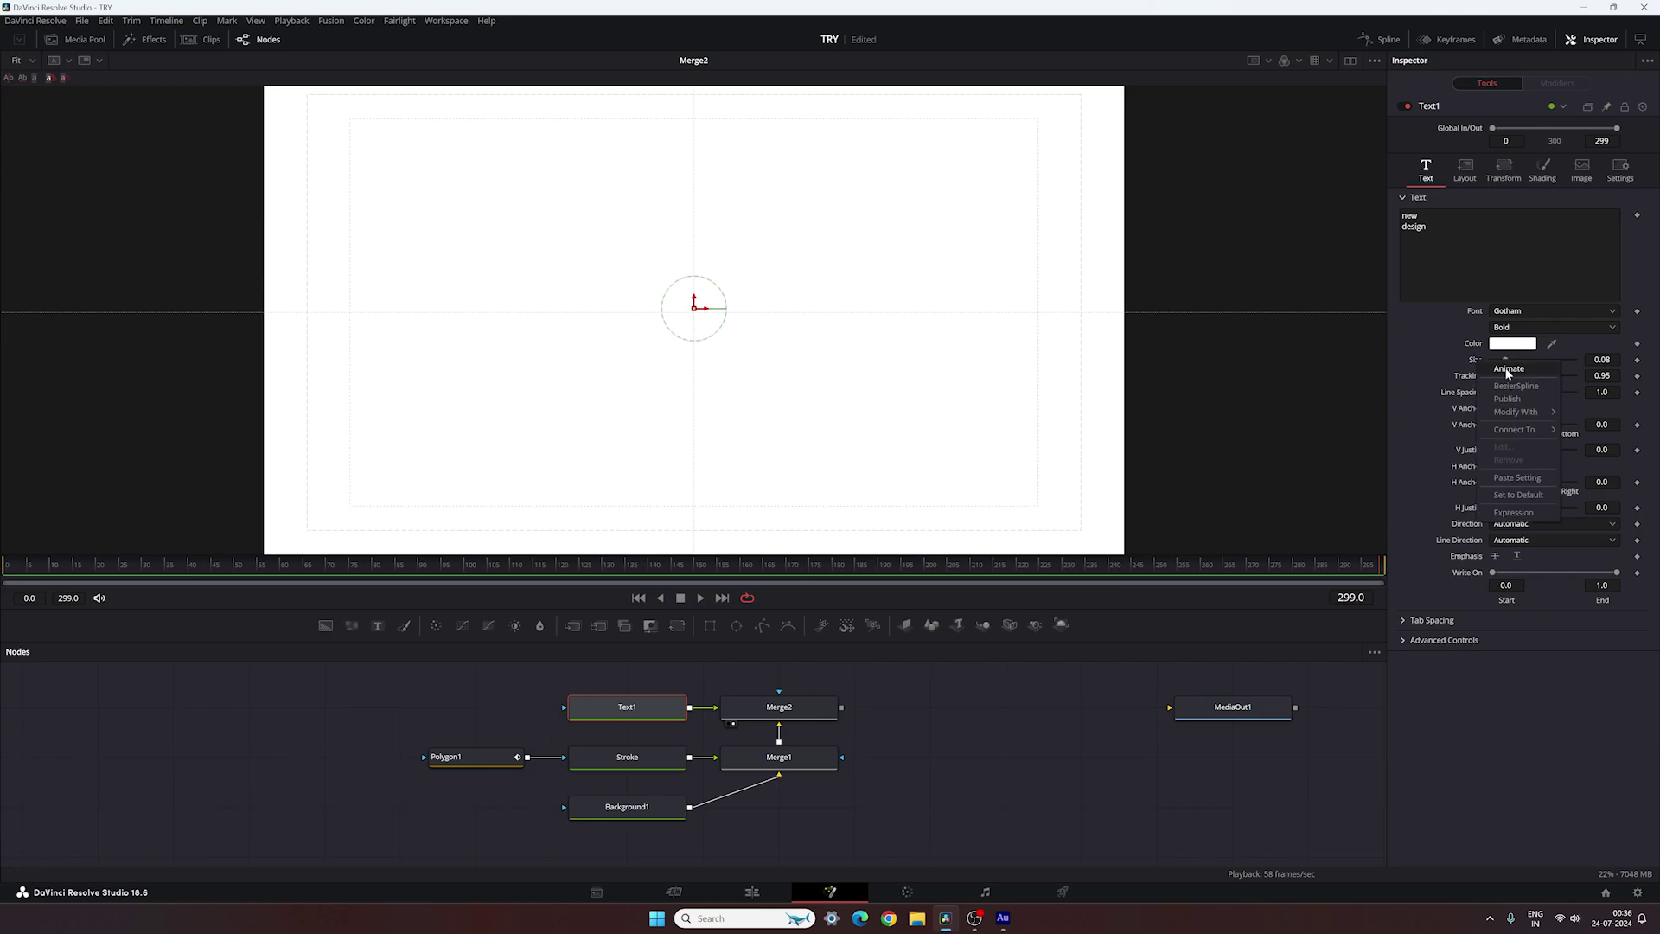
click(1509, 370)
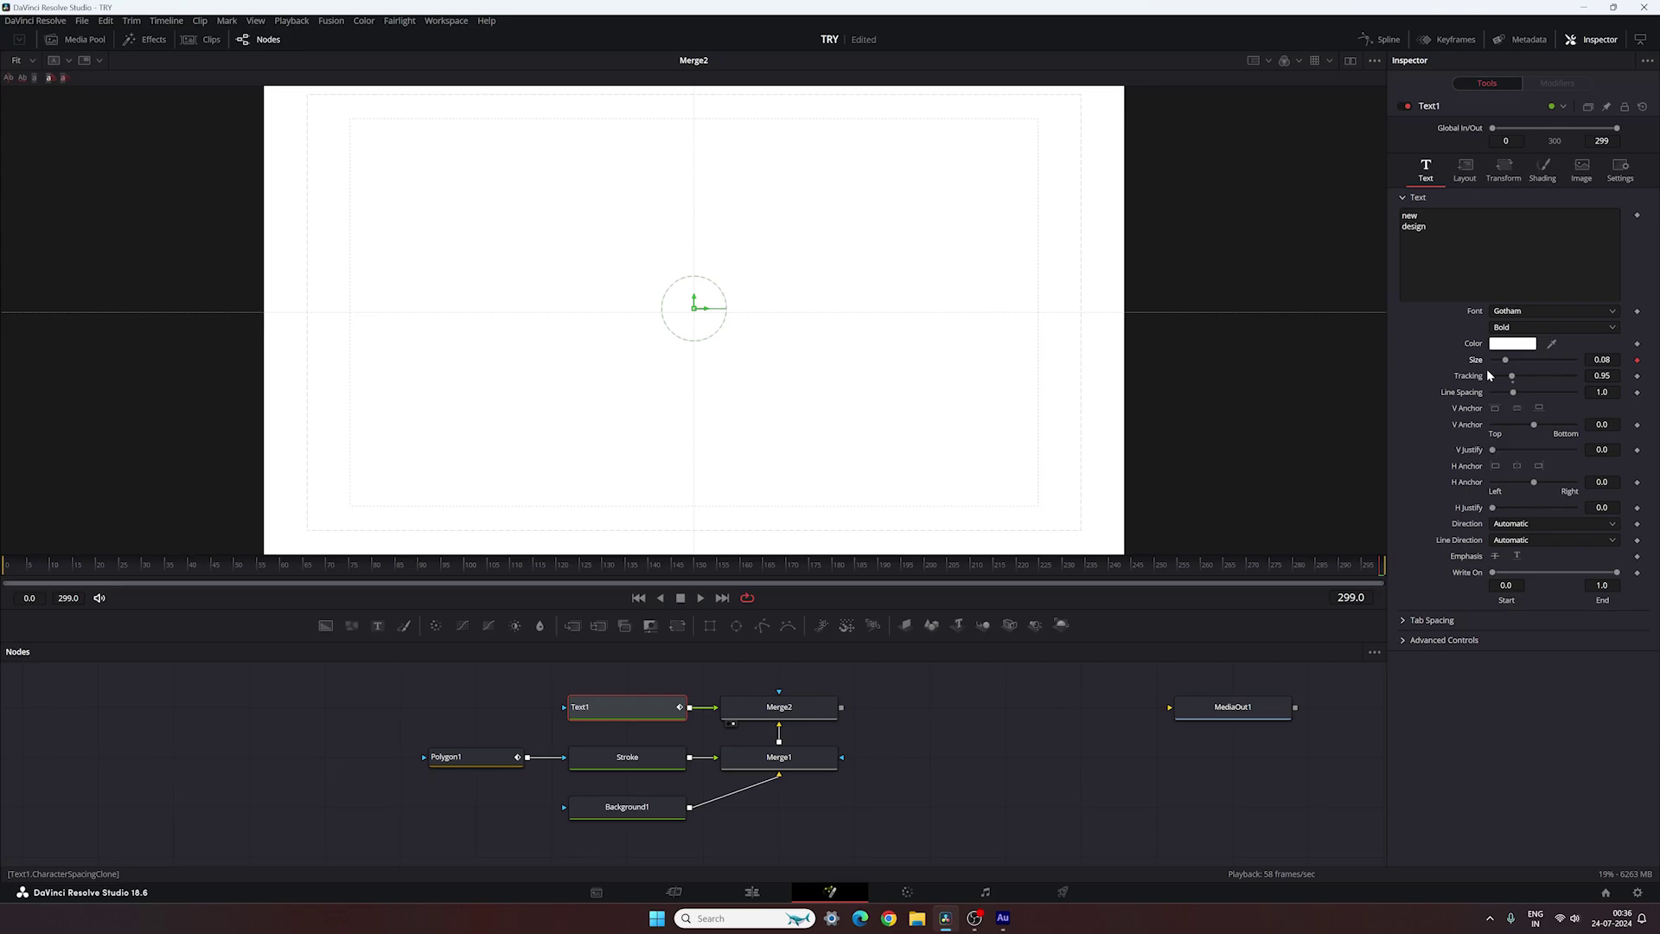
click(699, 571)
drag(622, 589, 6, 589)
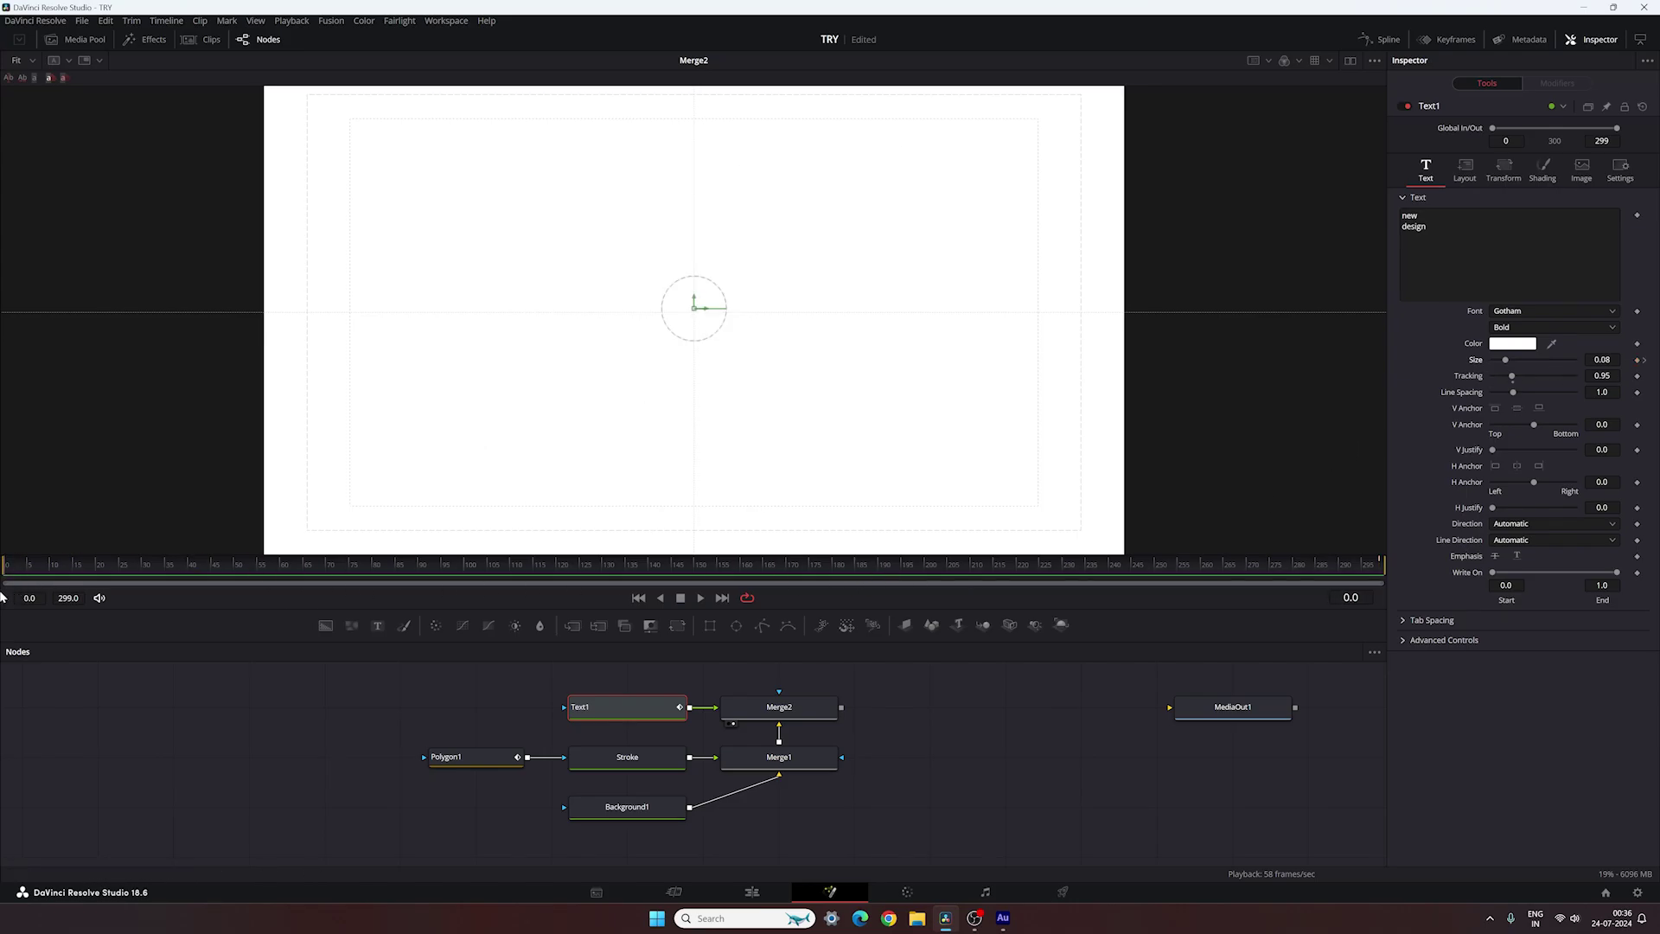
click(1602, 360)
key(Tab)
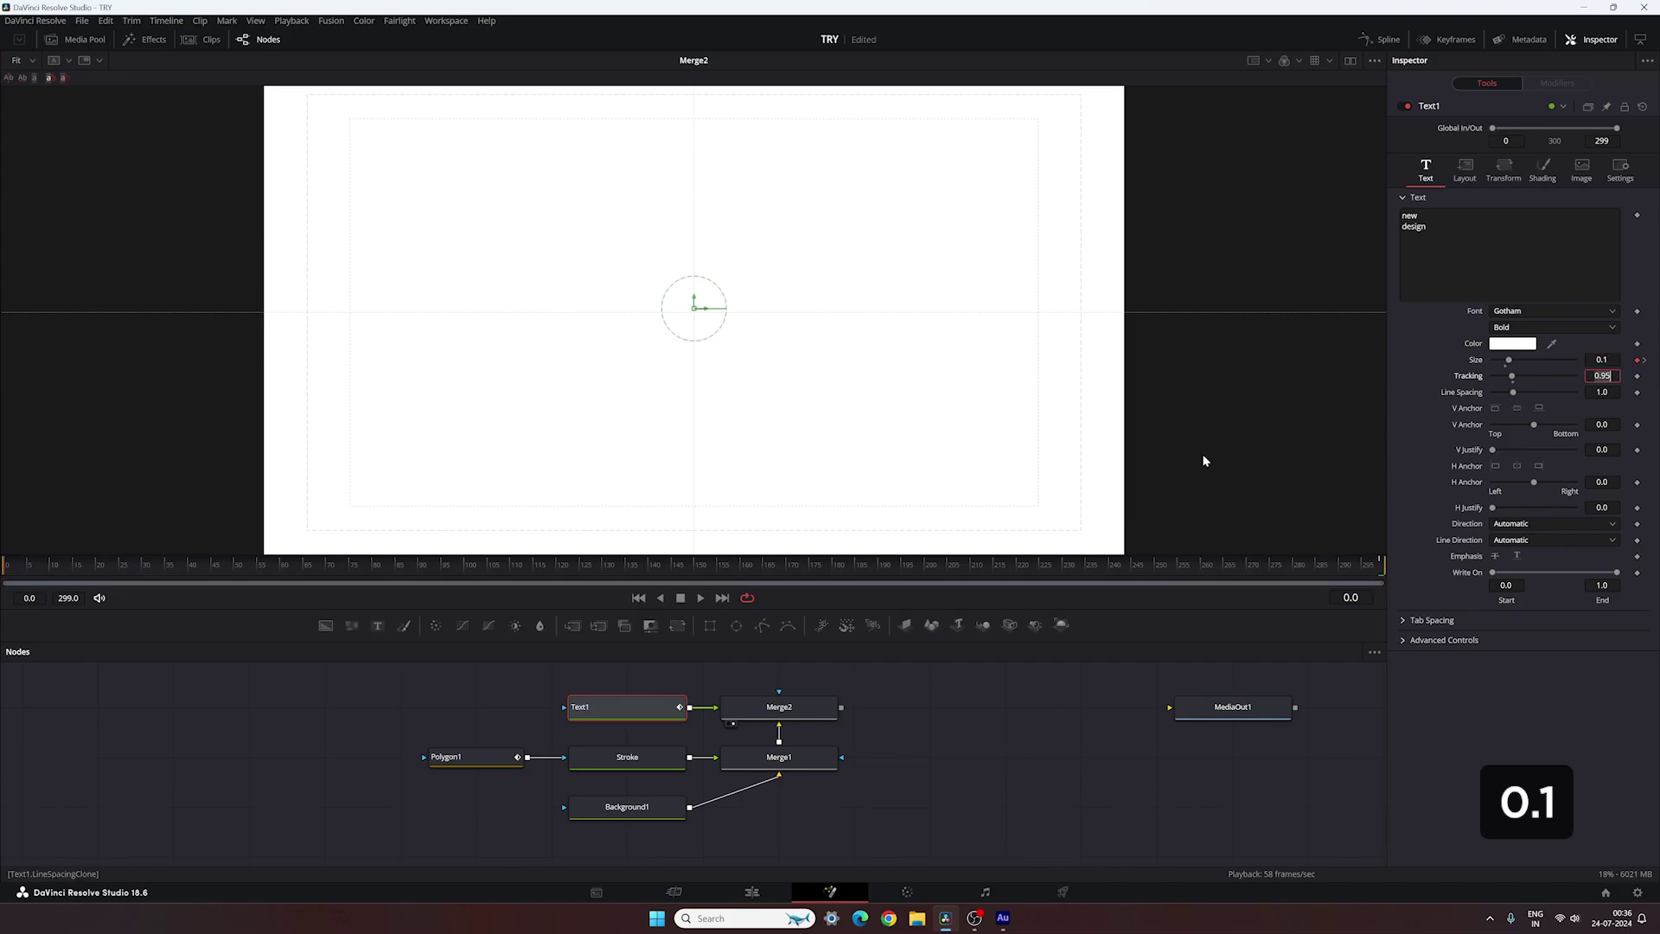
drag(32, 569, 1046, 574)
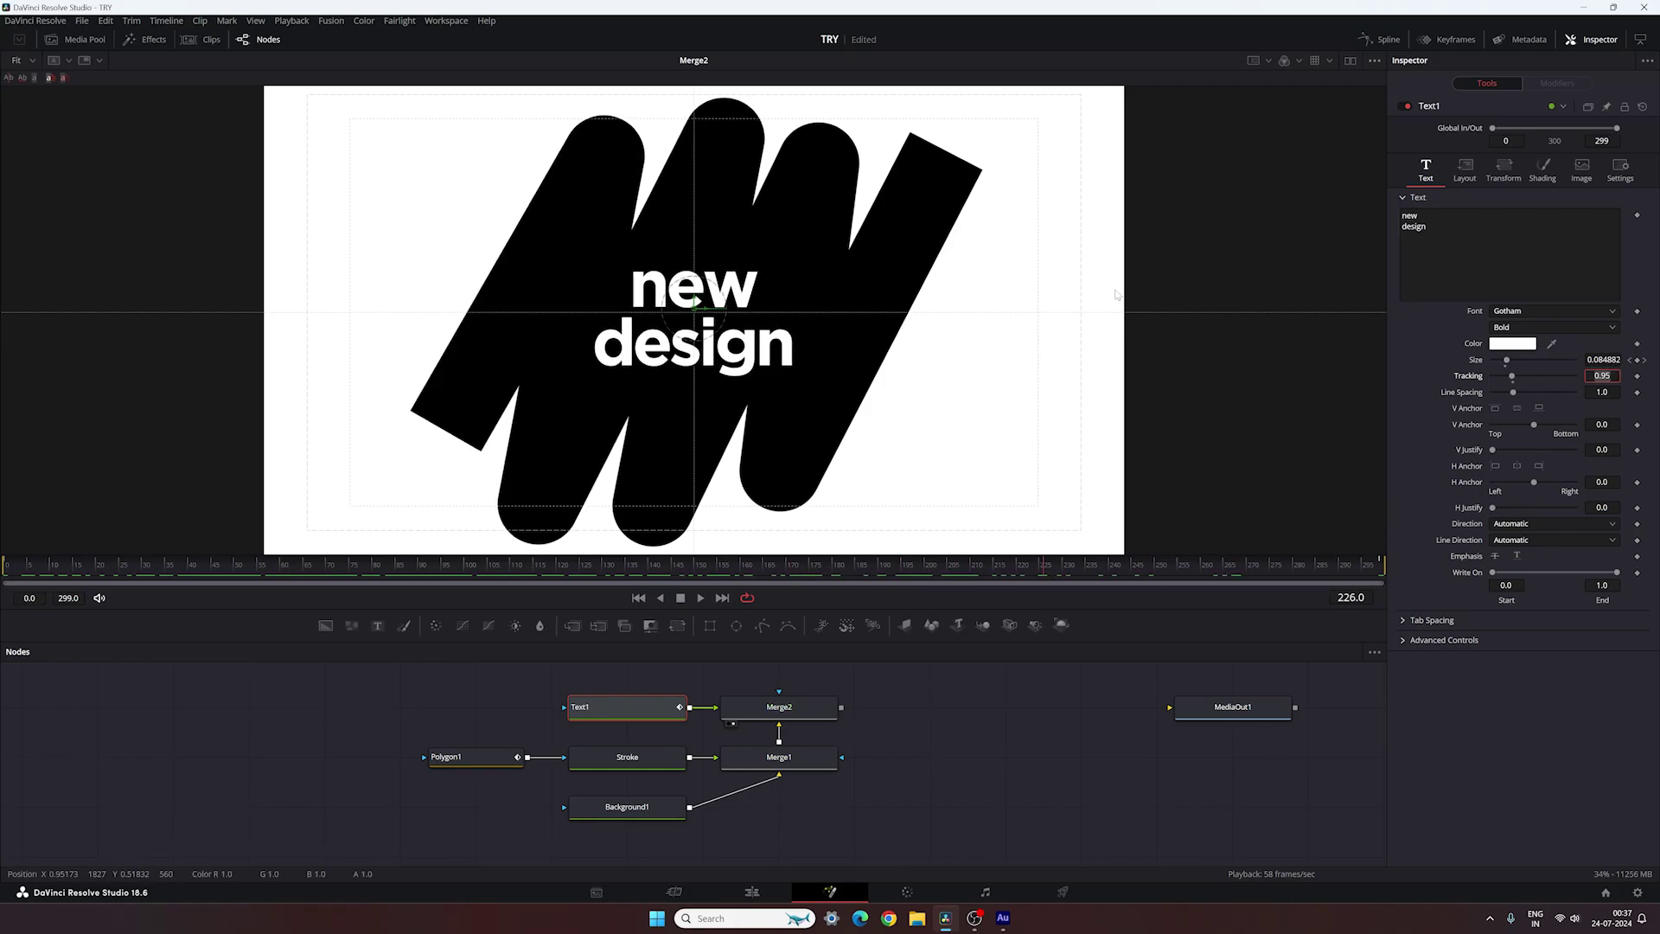
- Isolate the text's Size curve in the Spline editor and smooth both of its keyframes for an eased shrink
click(1380, 39)
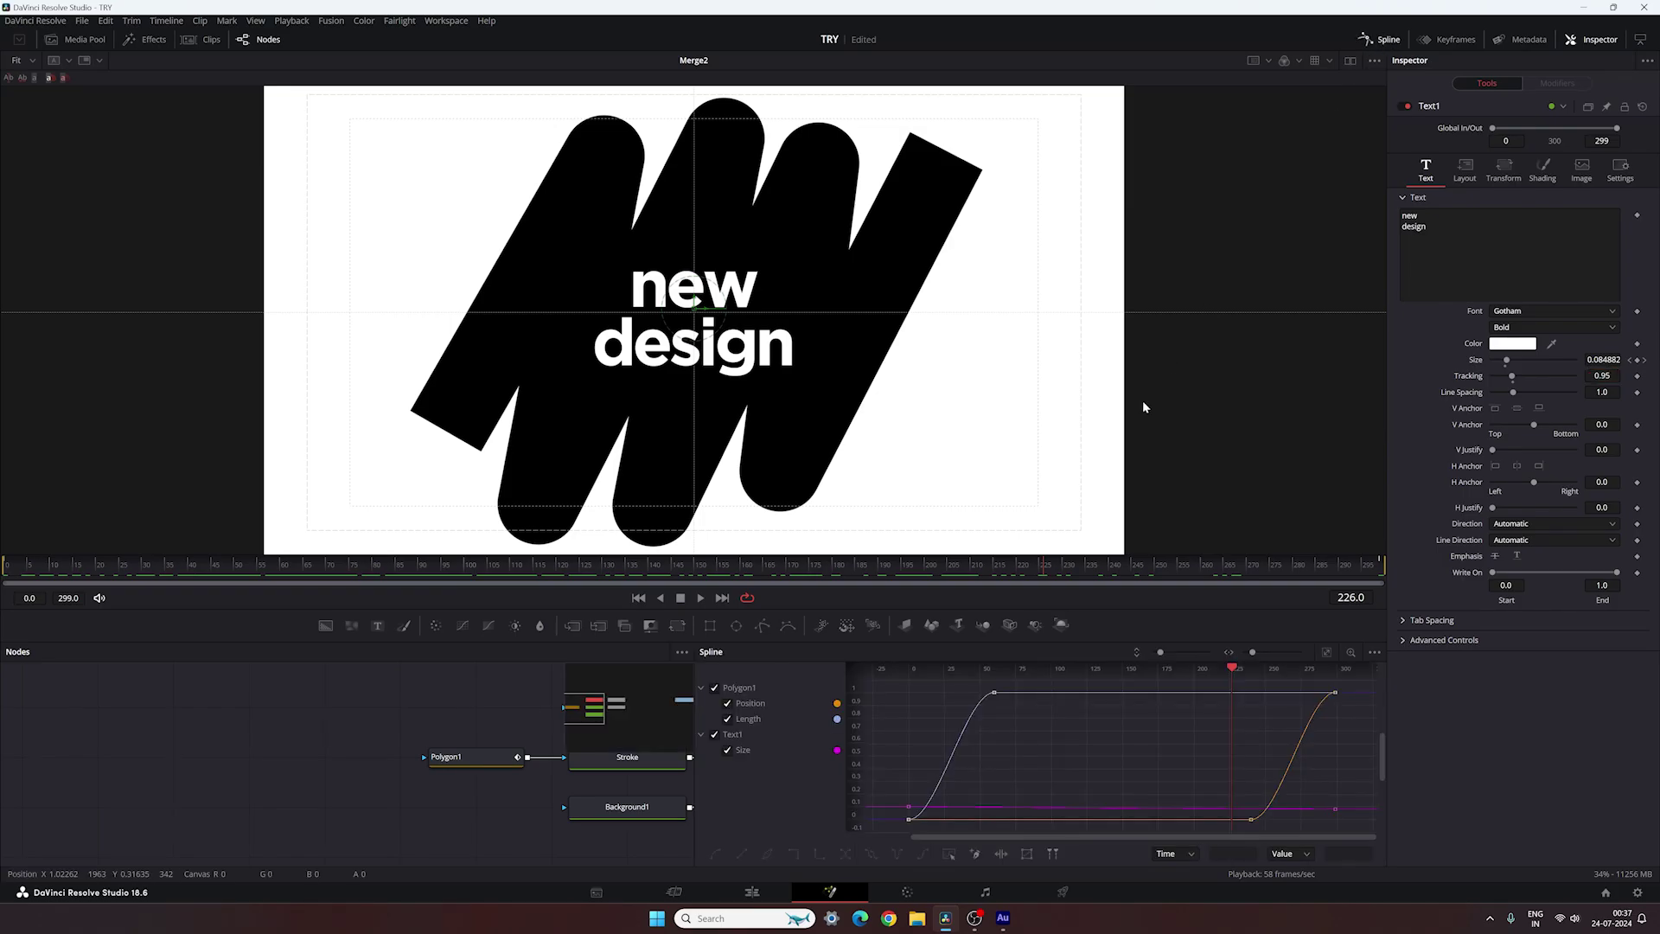
click(714, 689)
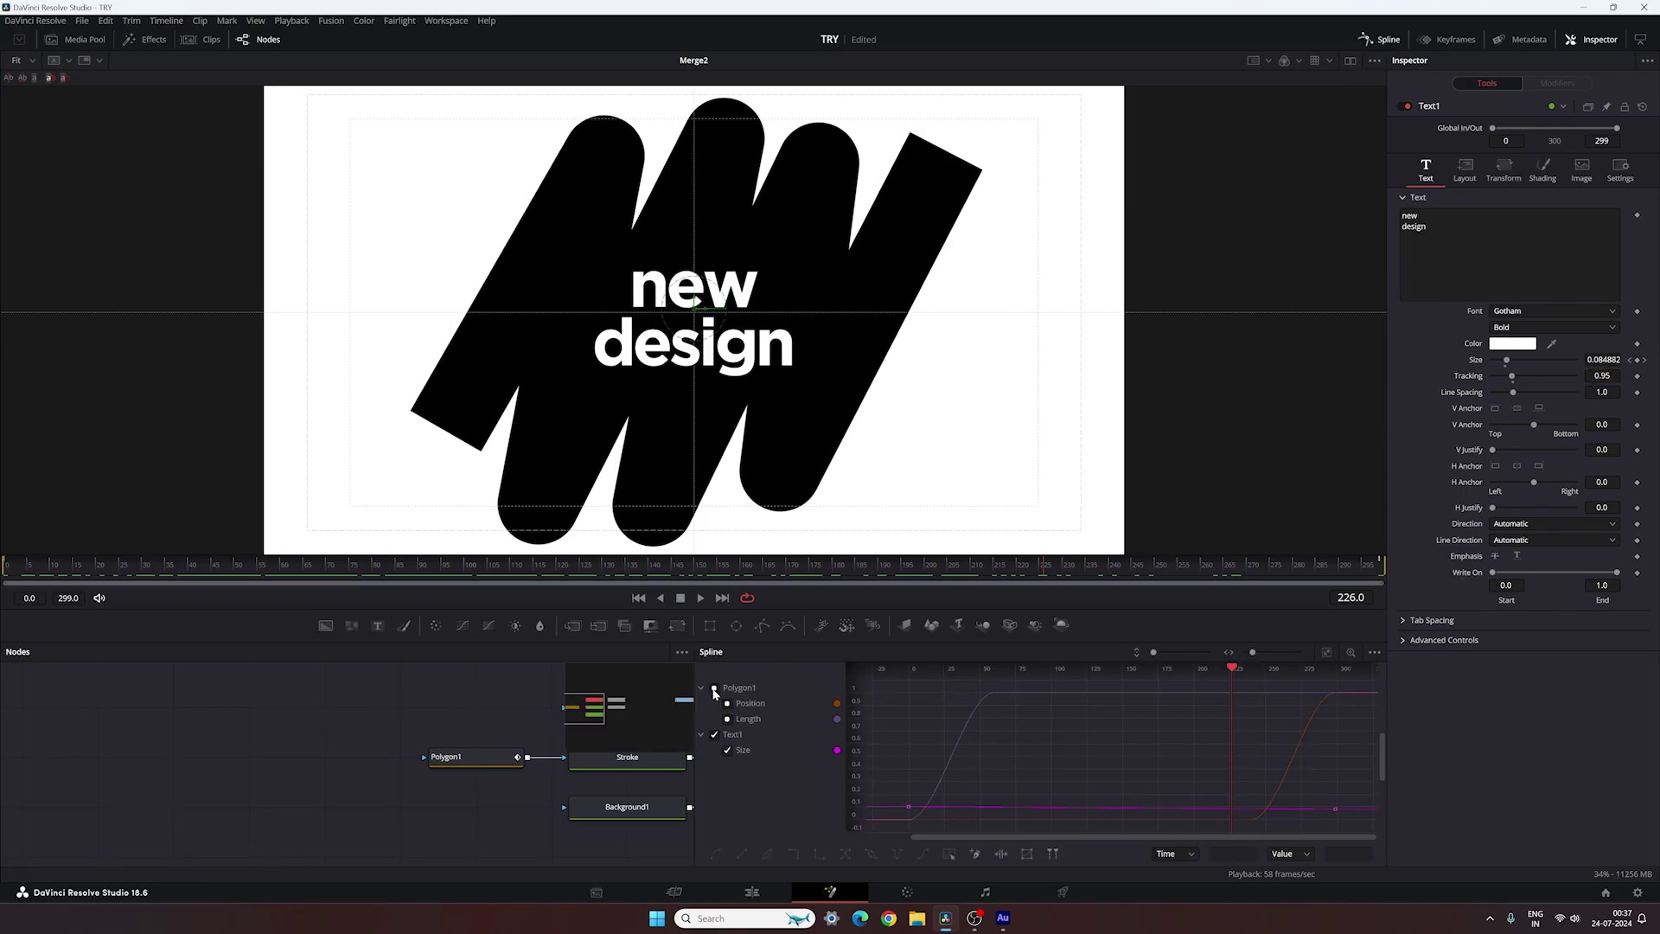
click(1328, 652)
drag(896, 683, 1370, 836)
click(715, 857)
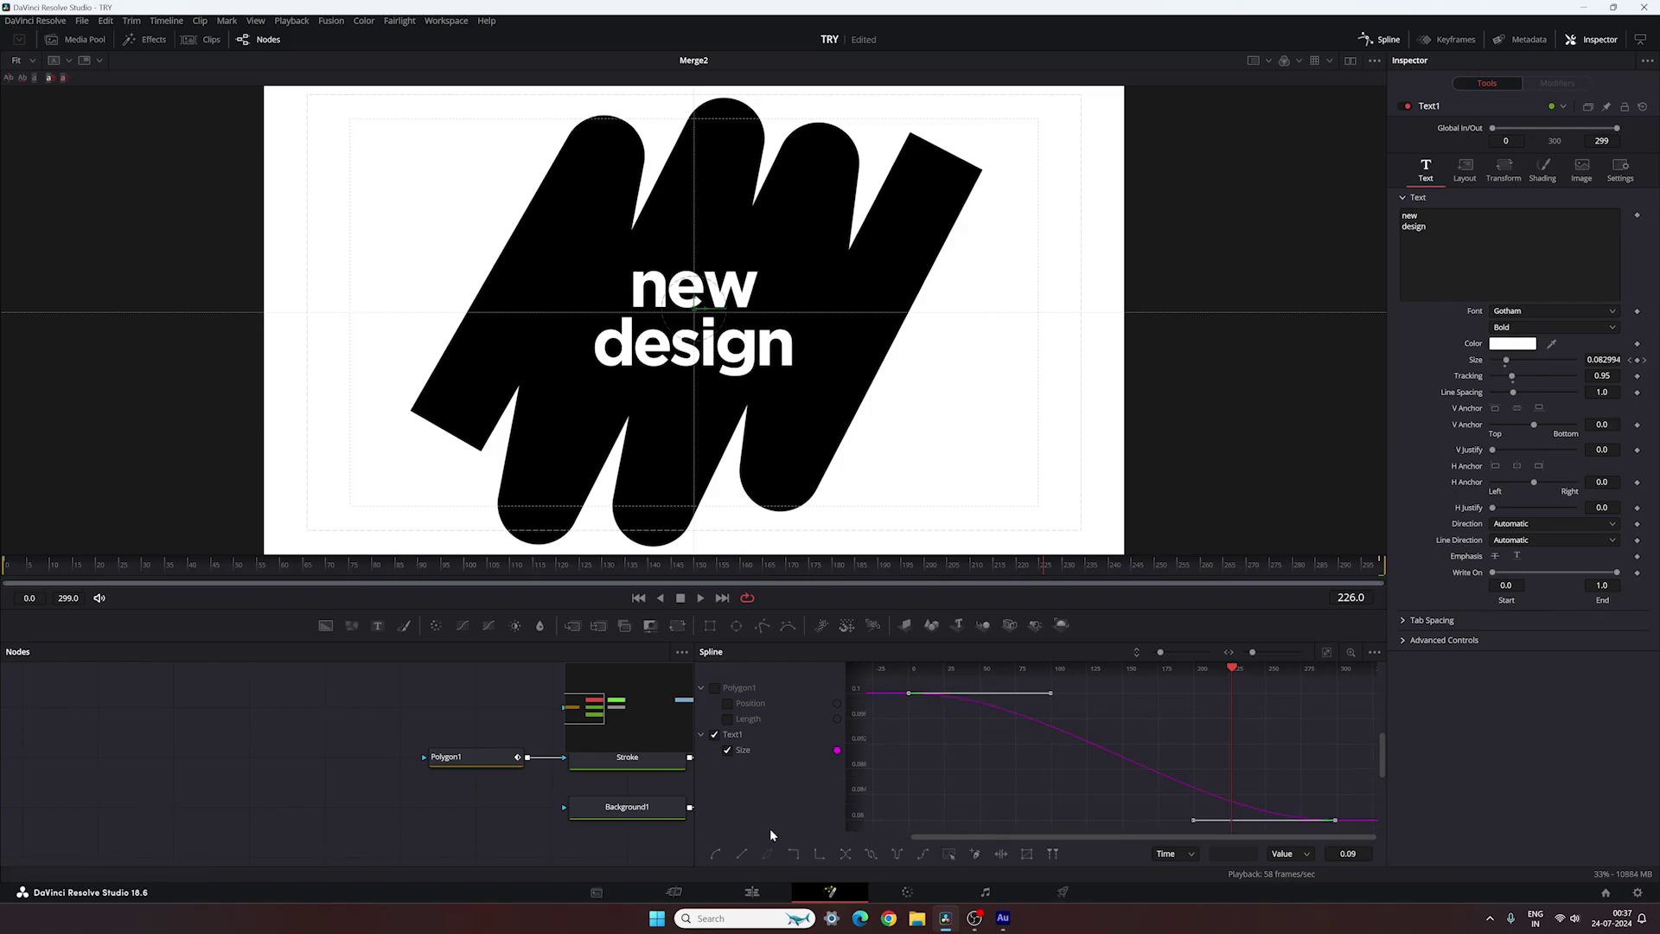
key(F8)
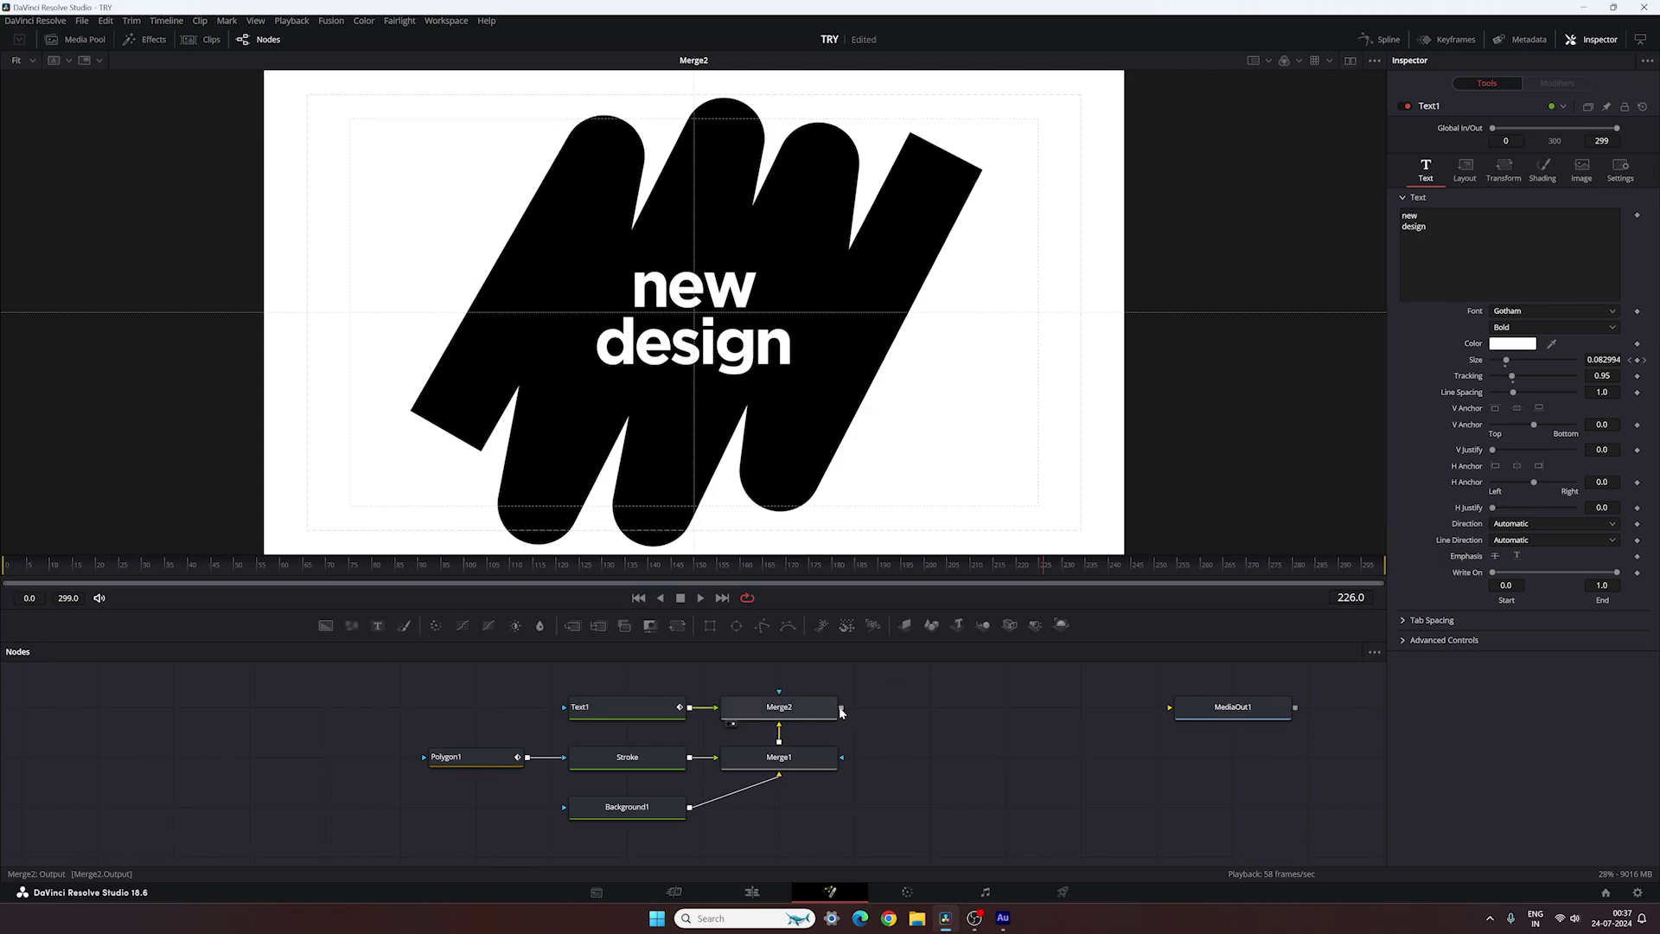
- Connect Merge2 to MediaOut1 and insert a Motion Blur node between them
drag(842, 707, 1241, 709)
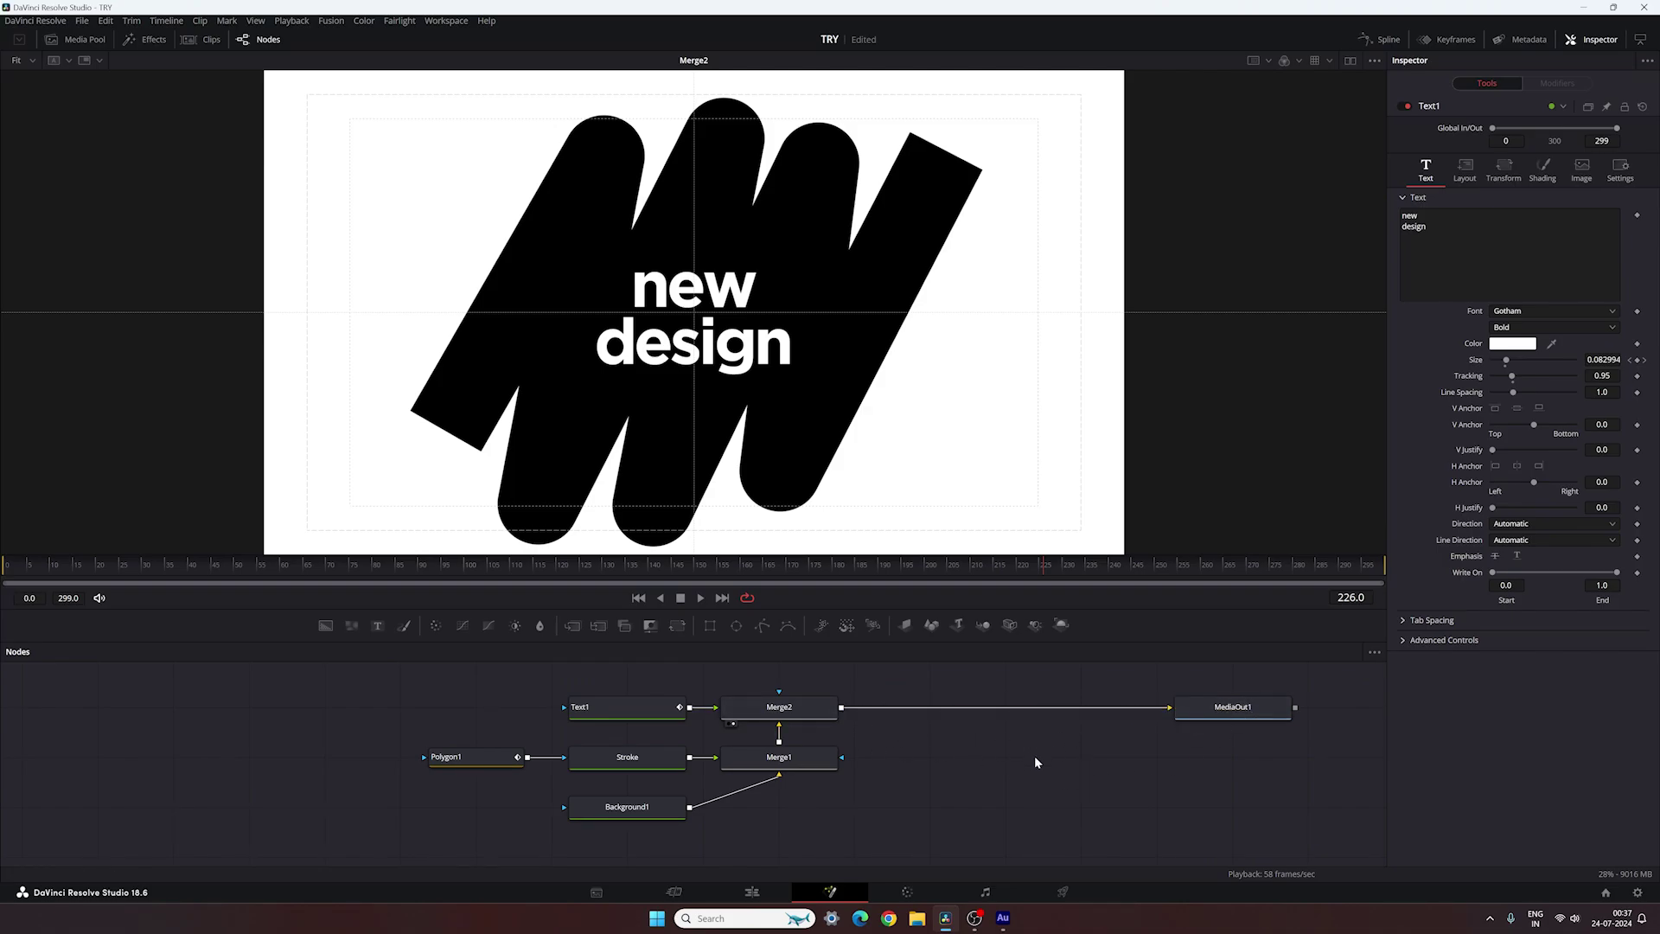
click(817, 707)
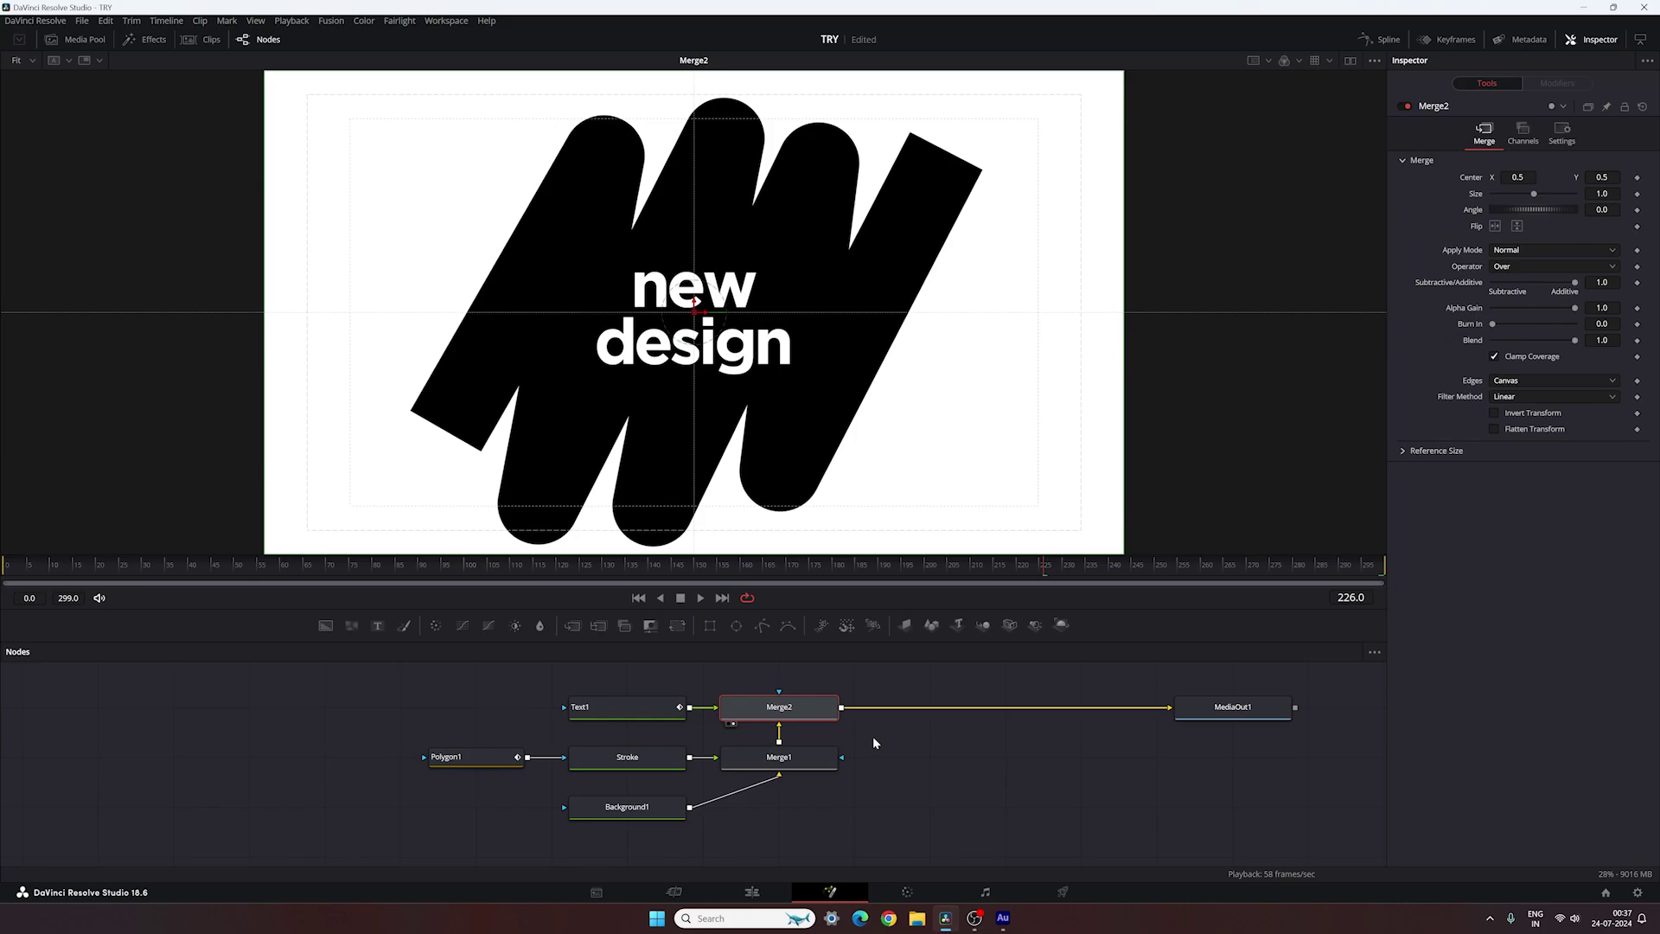
key(ctrl+space)
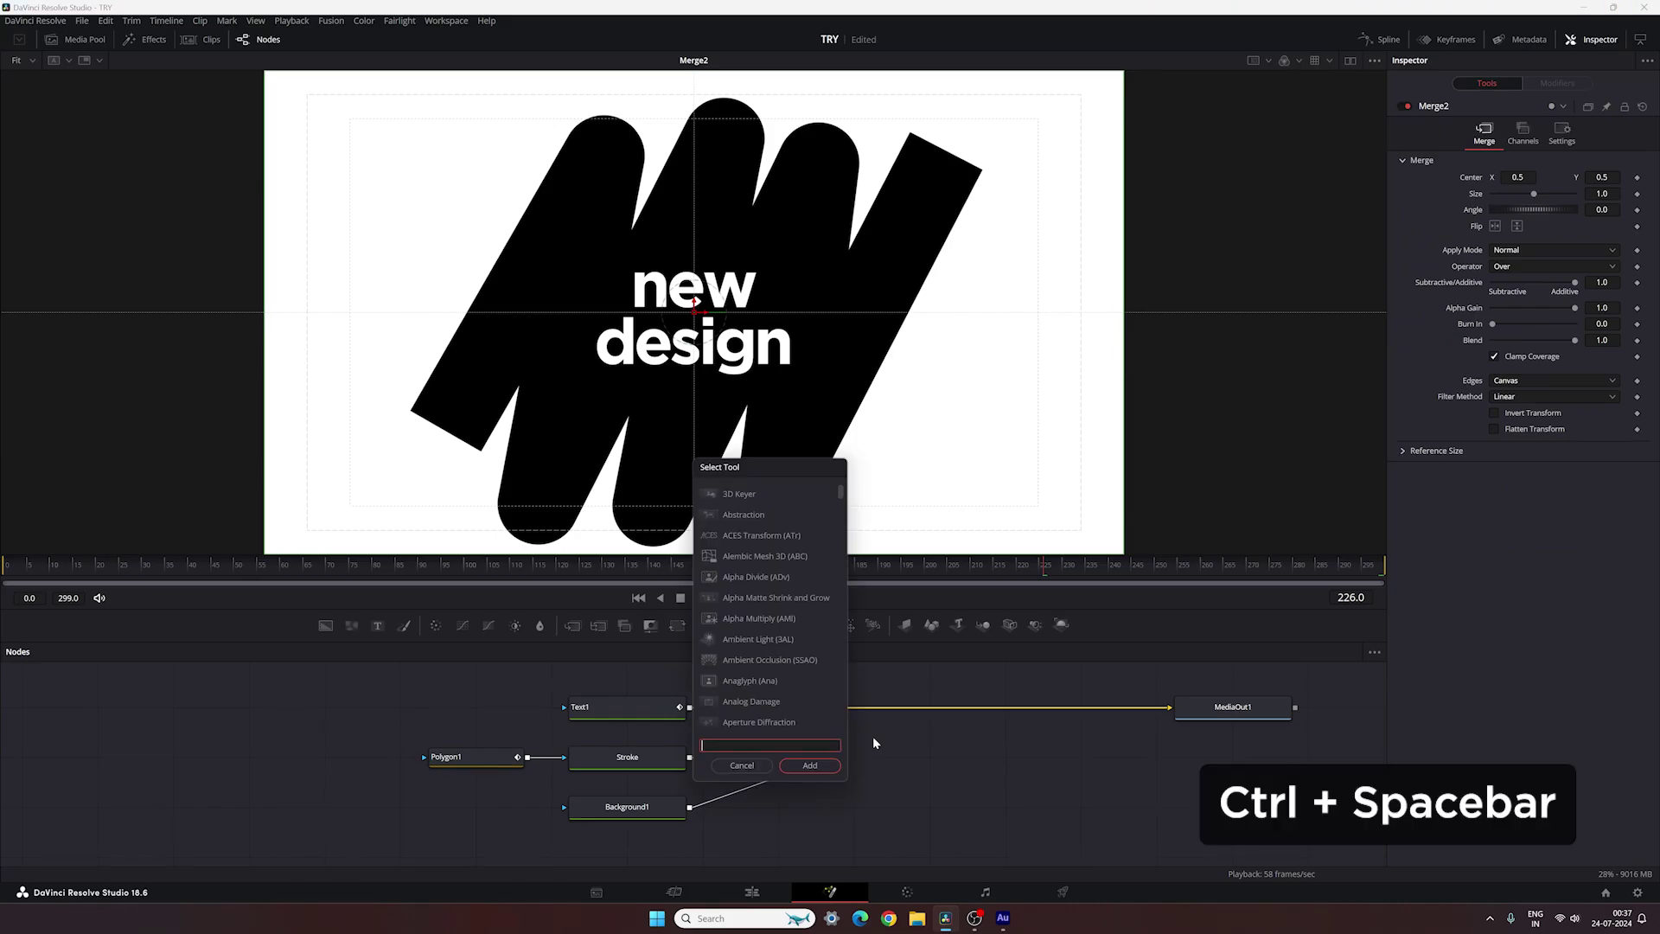
text(mo)
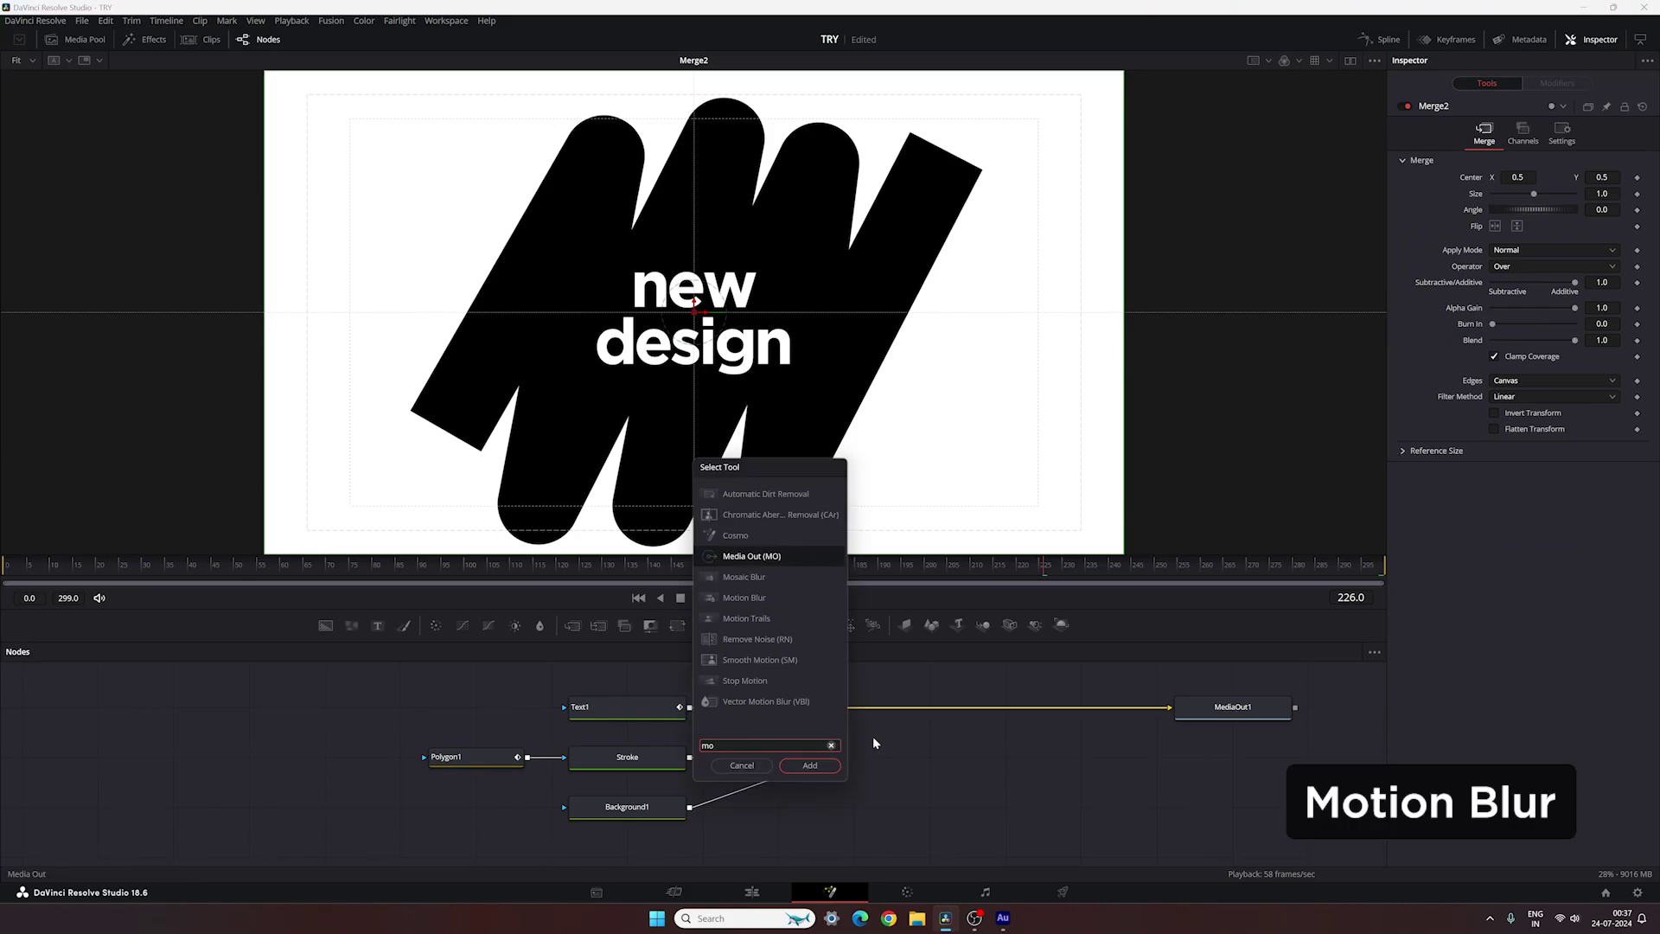
text(tion blur)
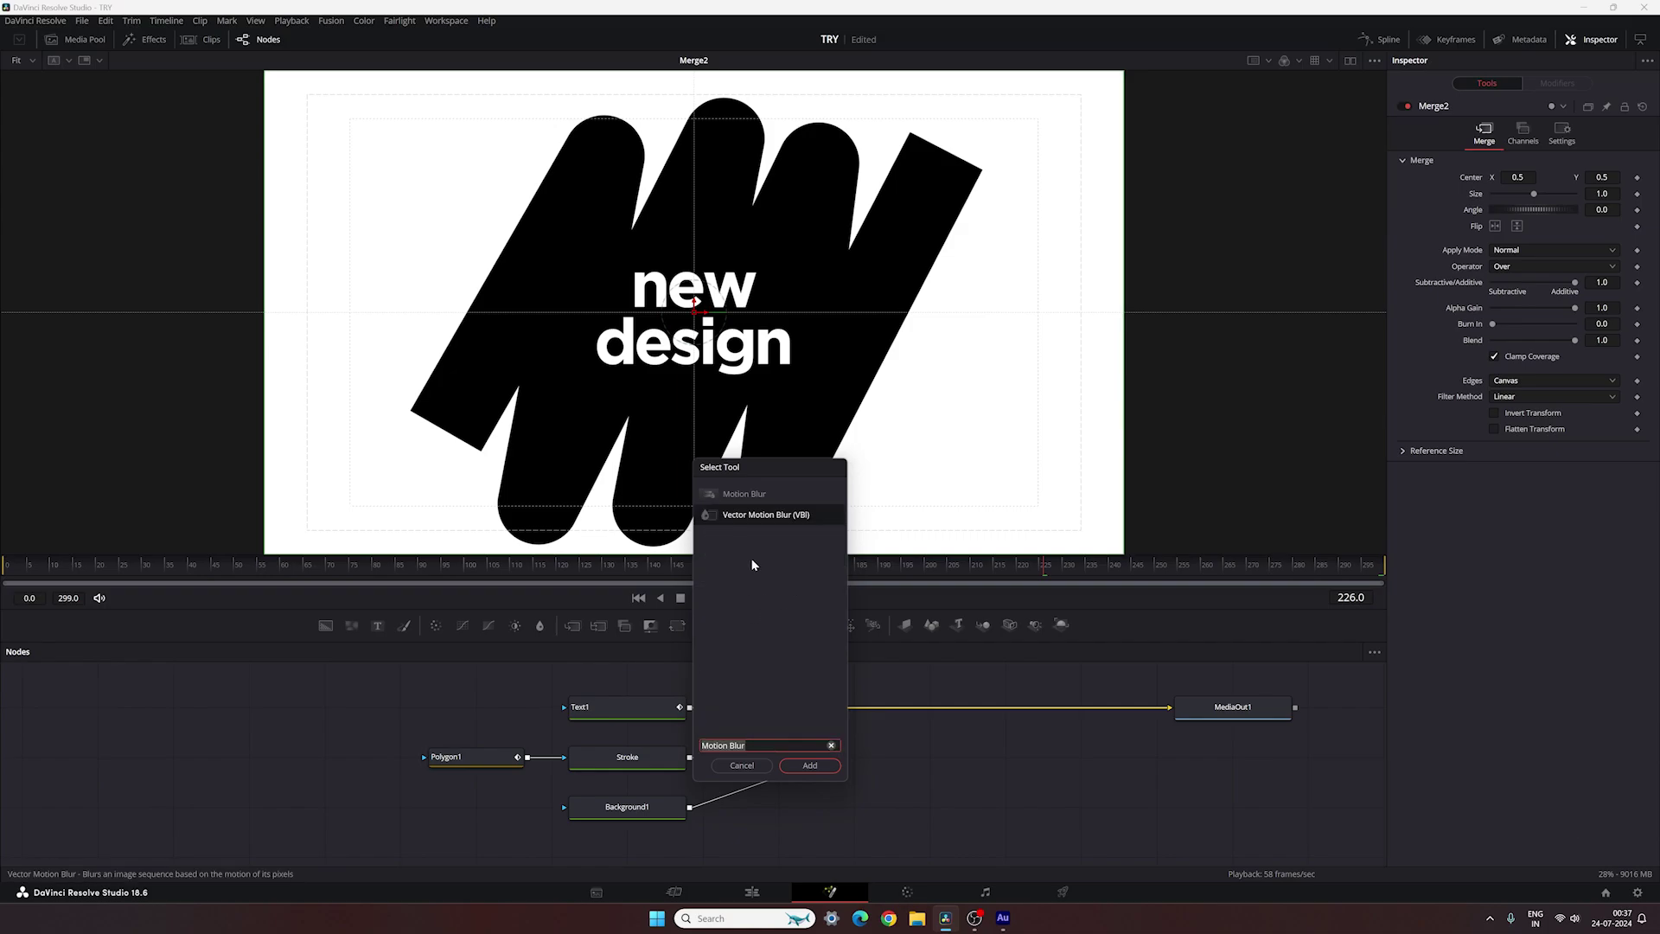
click(774, 497)
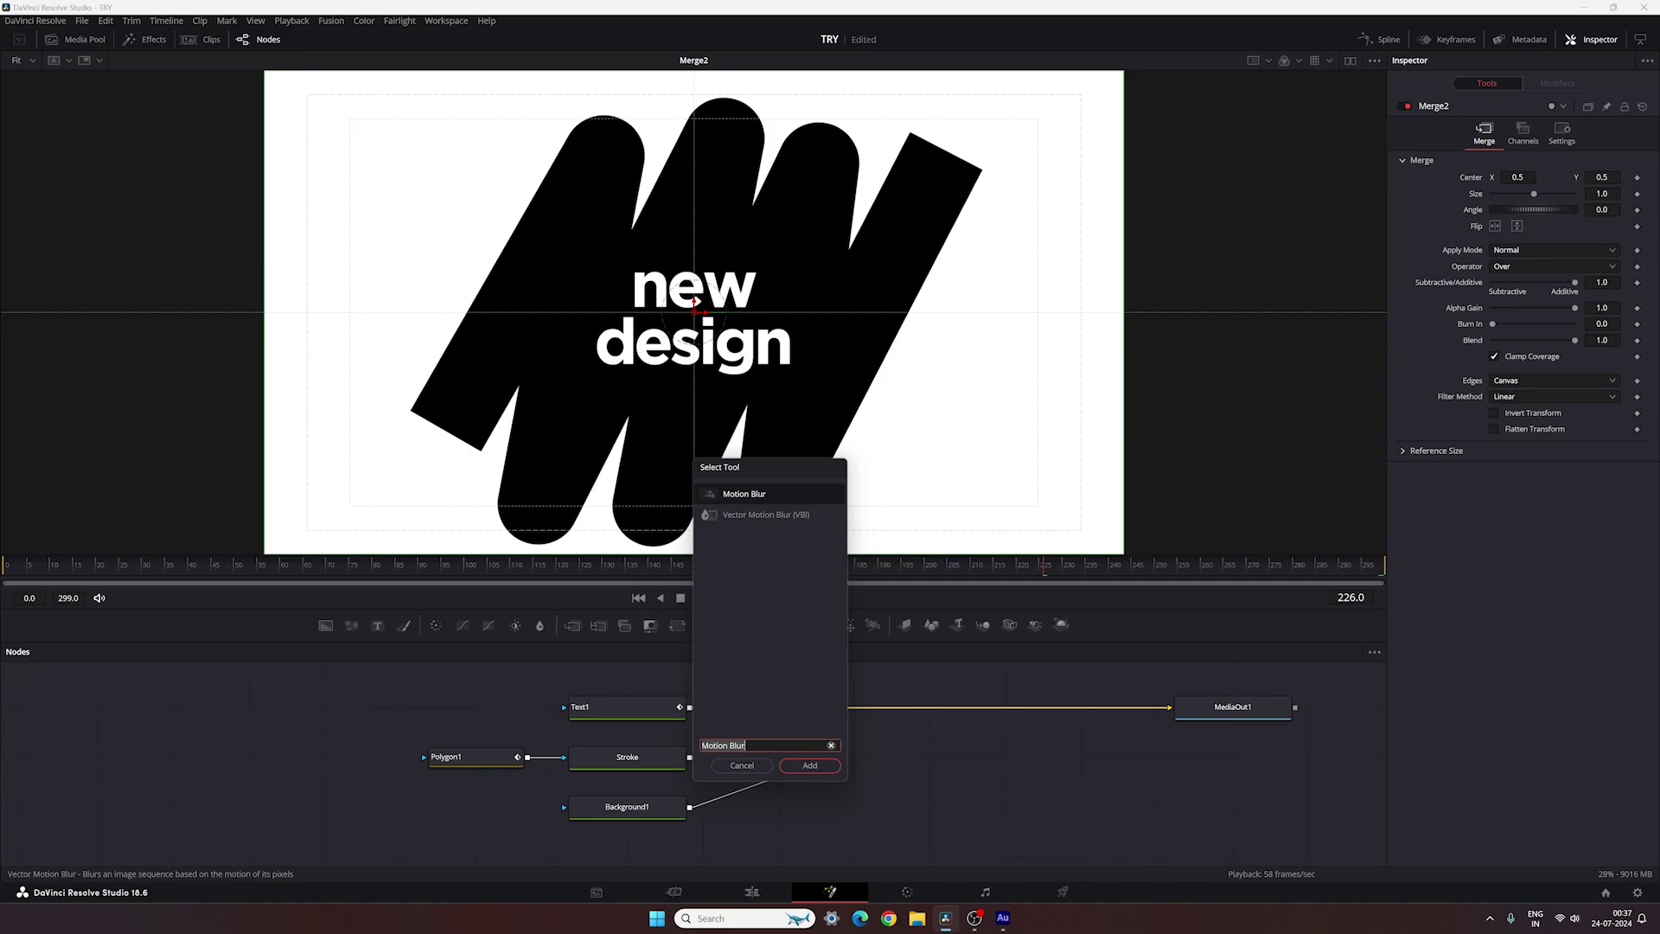
click(810, 766)
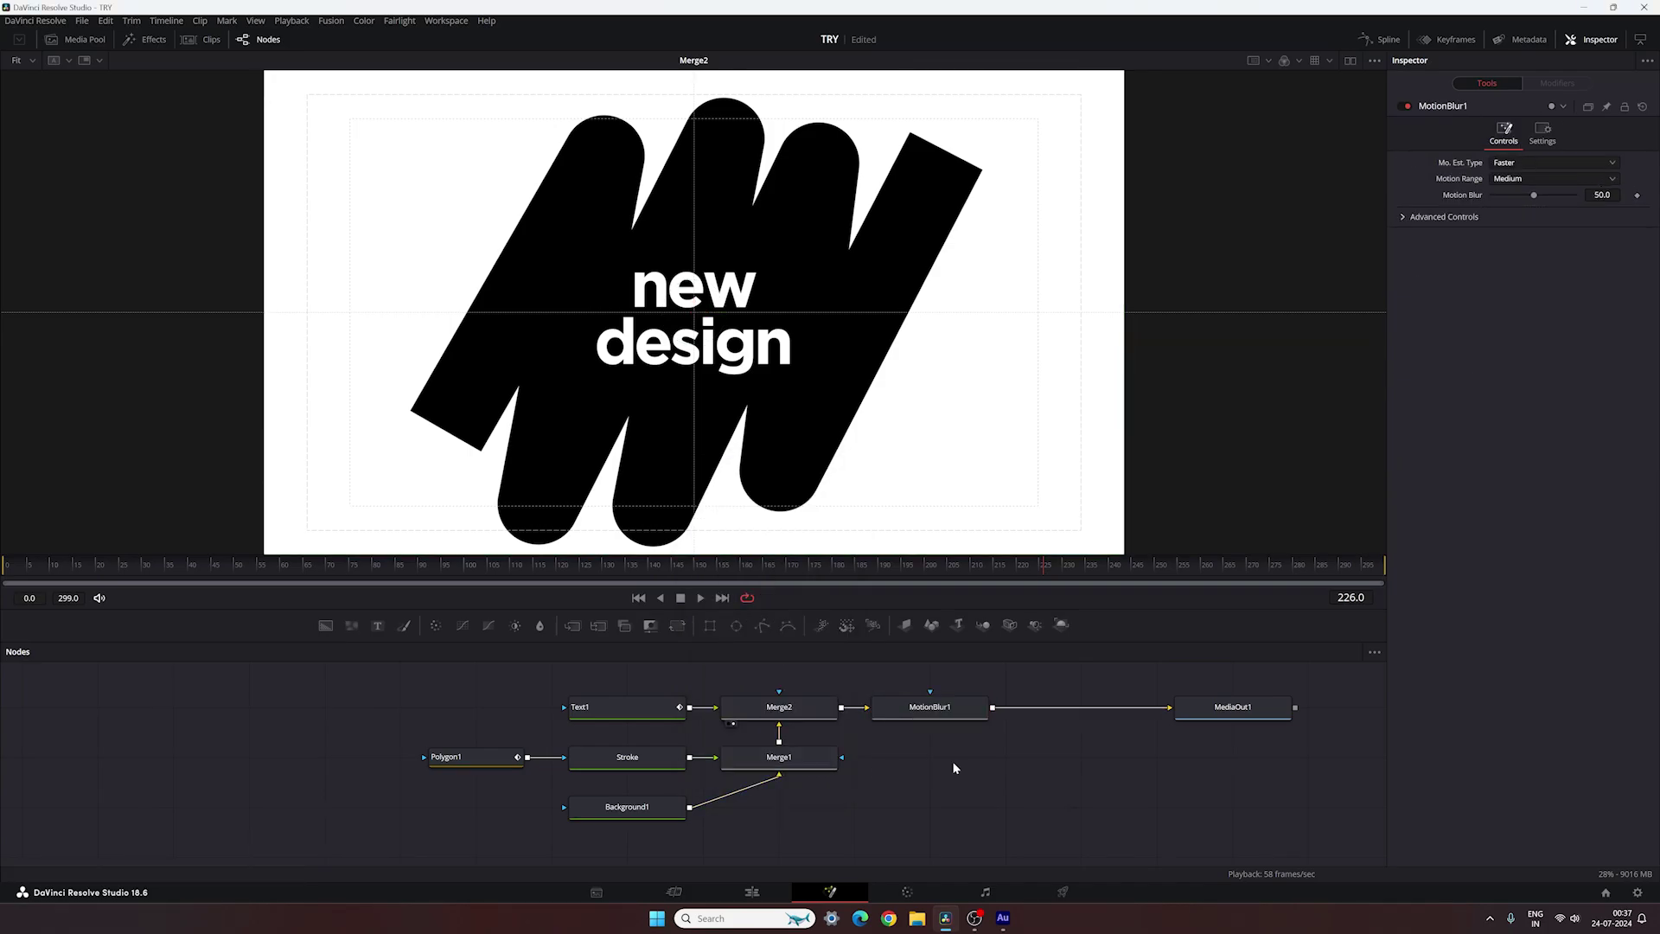
- Switch to the Edit page and play back the TEXT 01 clip with its motion blur
click(753, 892)
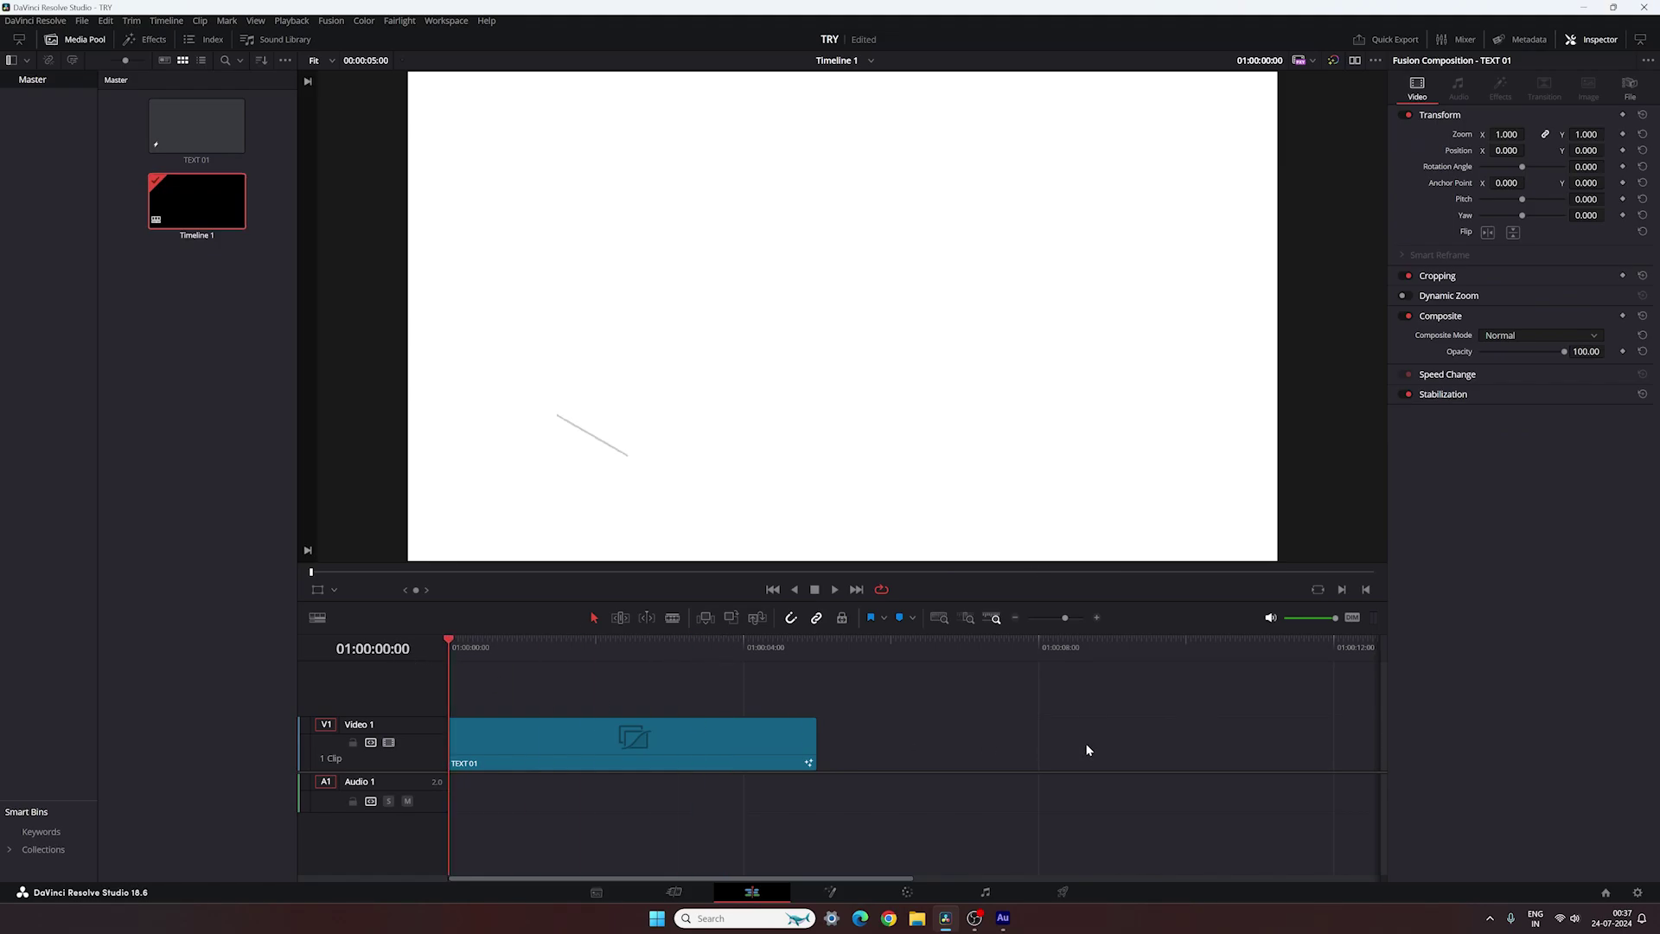
key(space)
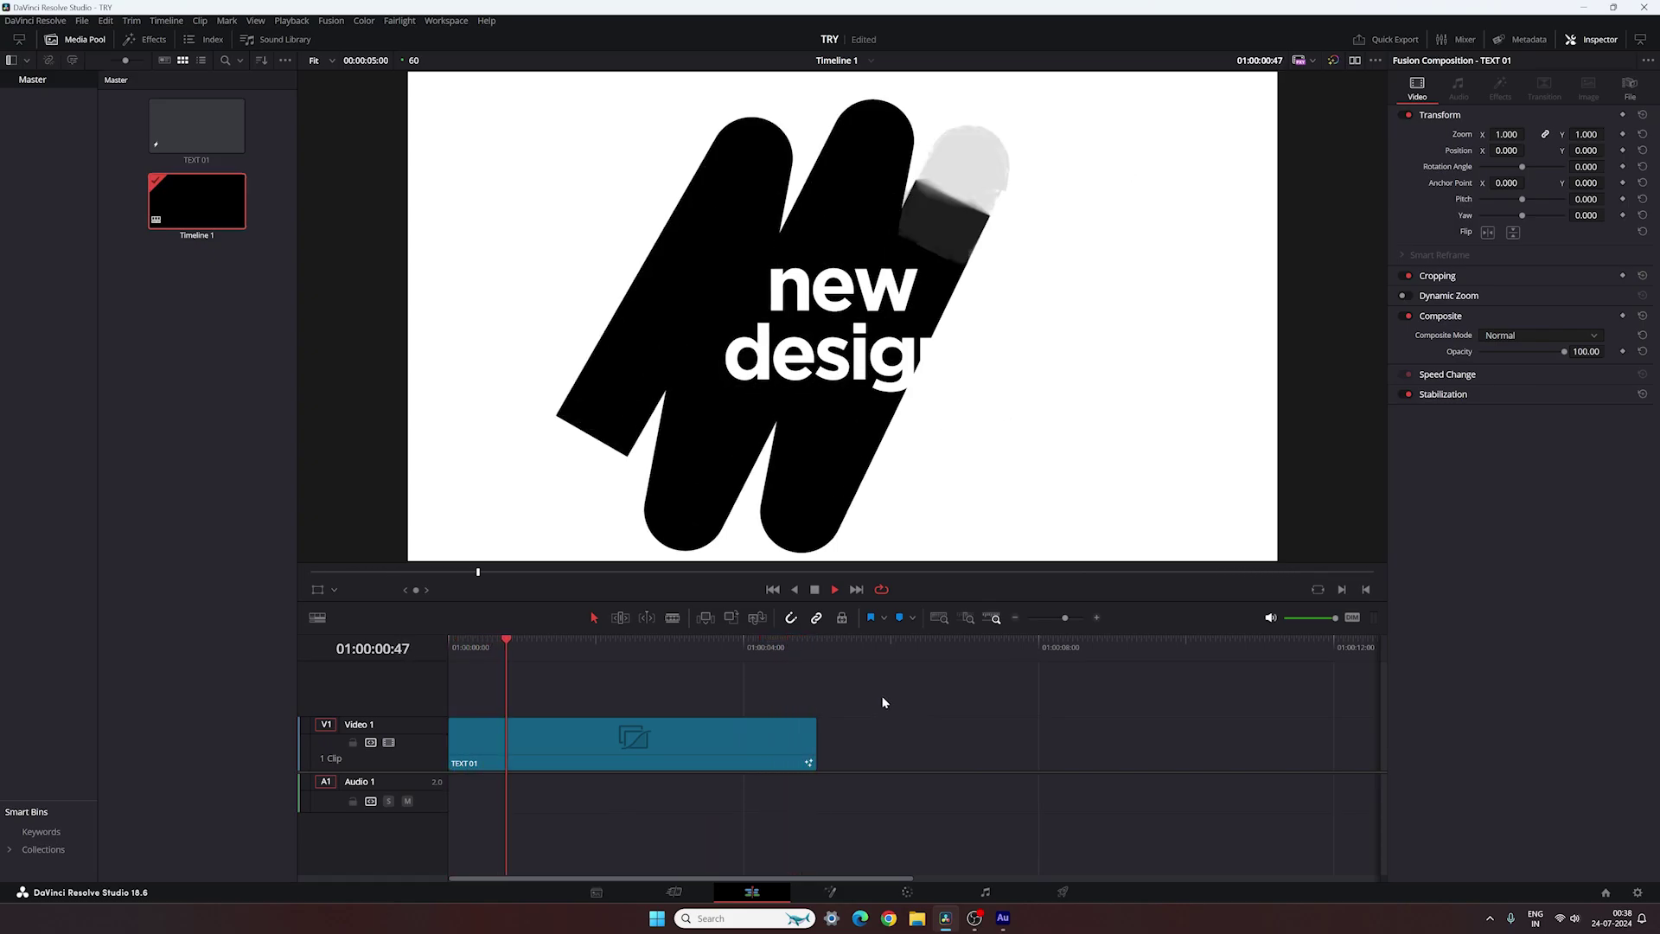
scroll(628, 745, down, 3)
key(space)
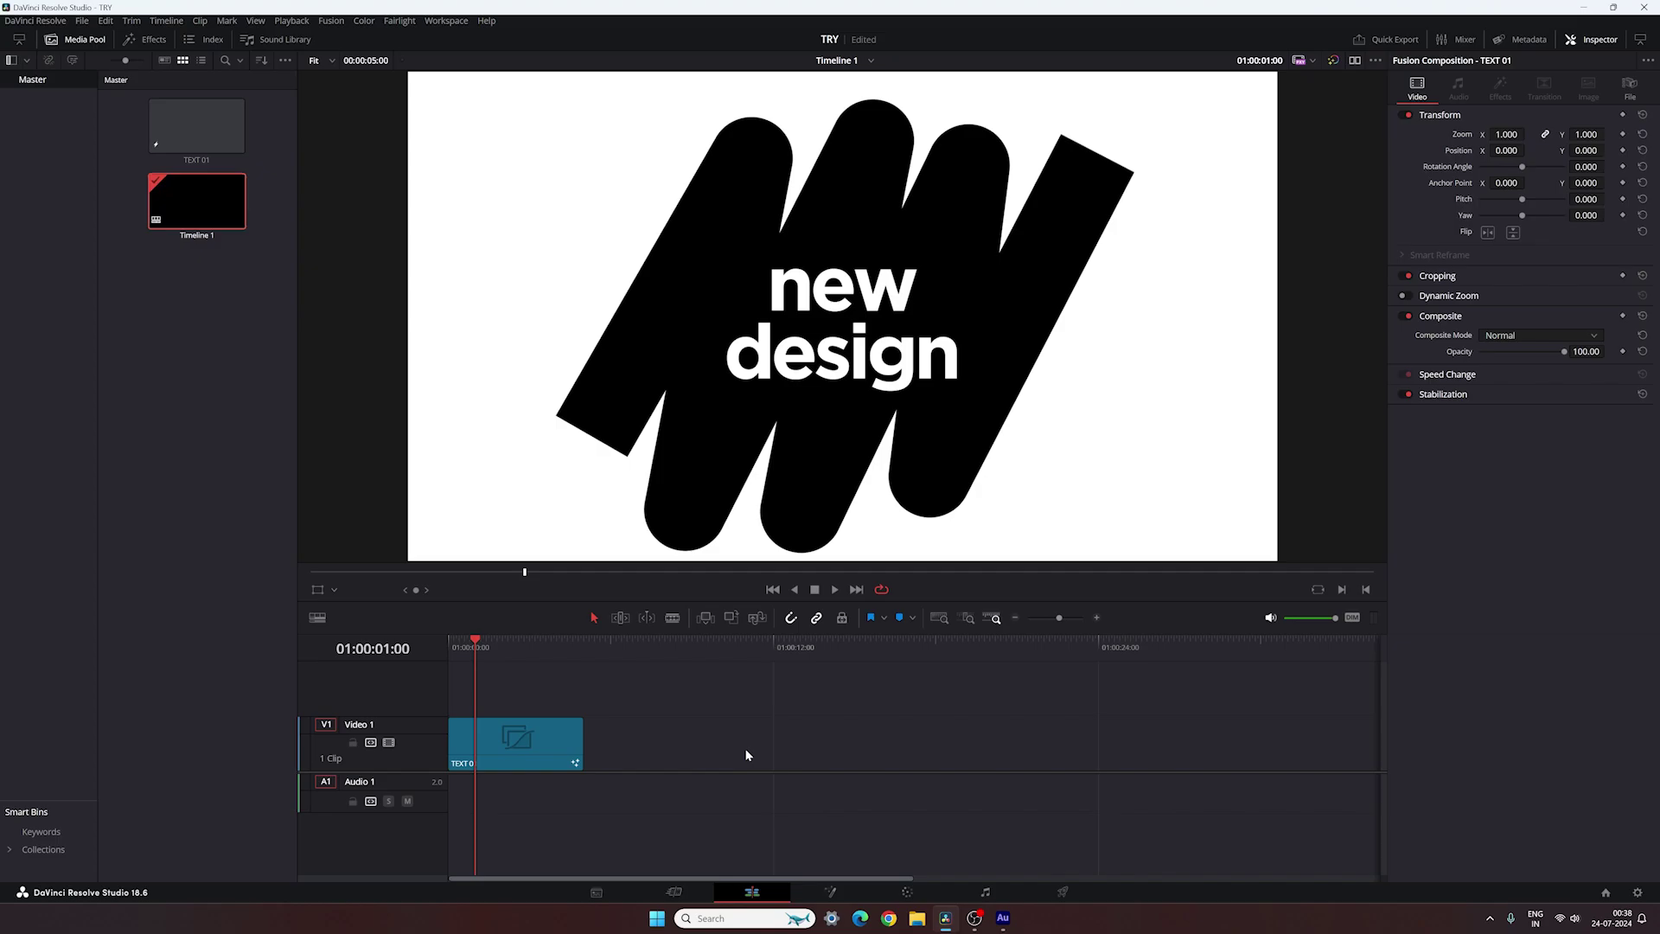
- Duplicate the TEXT 01 clip directly after the original on Video 1 and scrub through the copy to 01:00:07:59
click(537, 745)
key(alt)
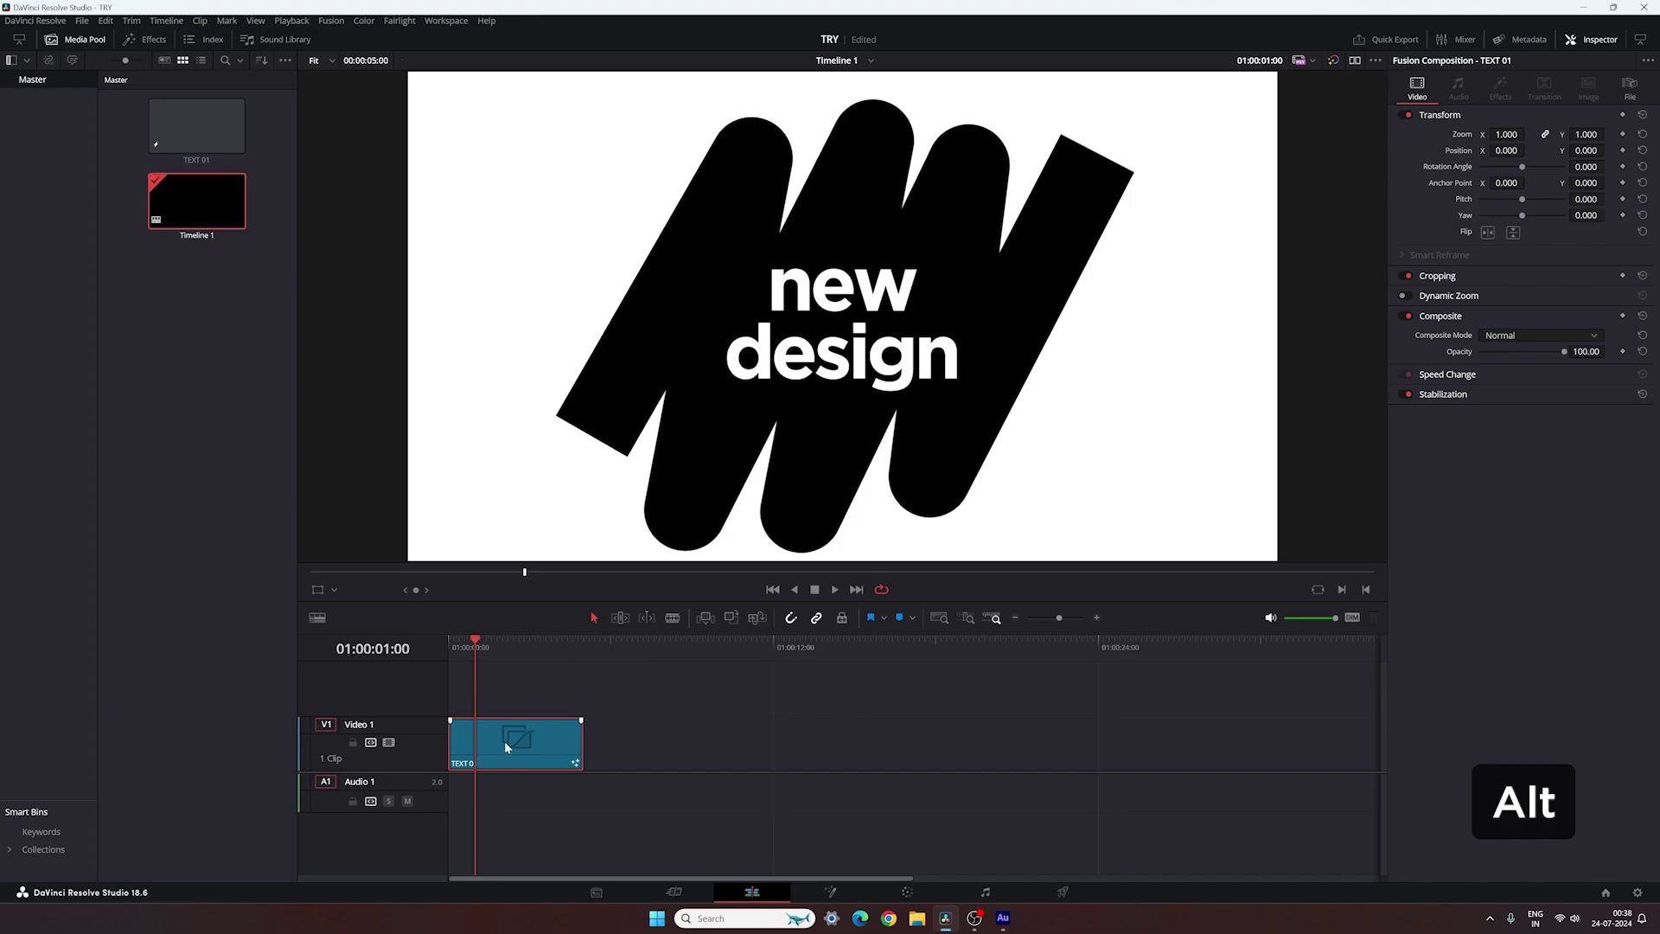
drag(506, 740, 643, 744)
drag(607, 648, 666, 657)
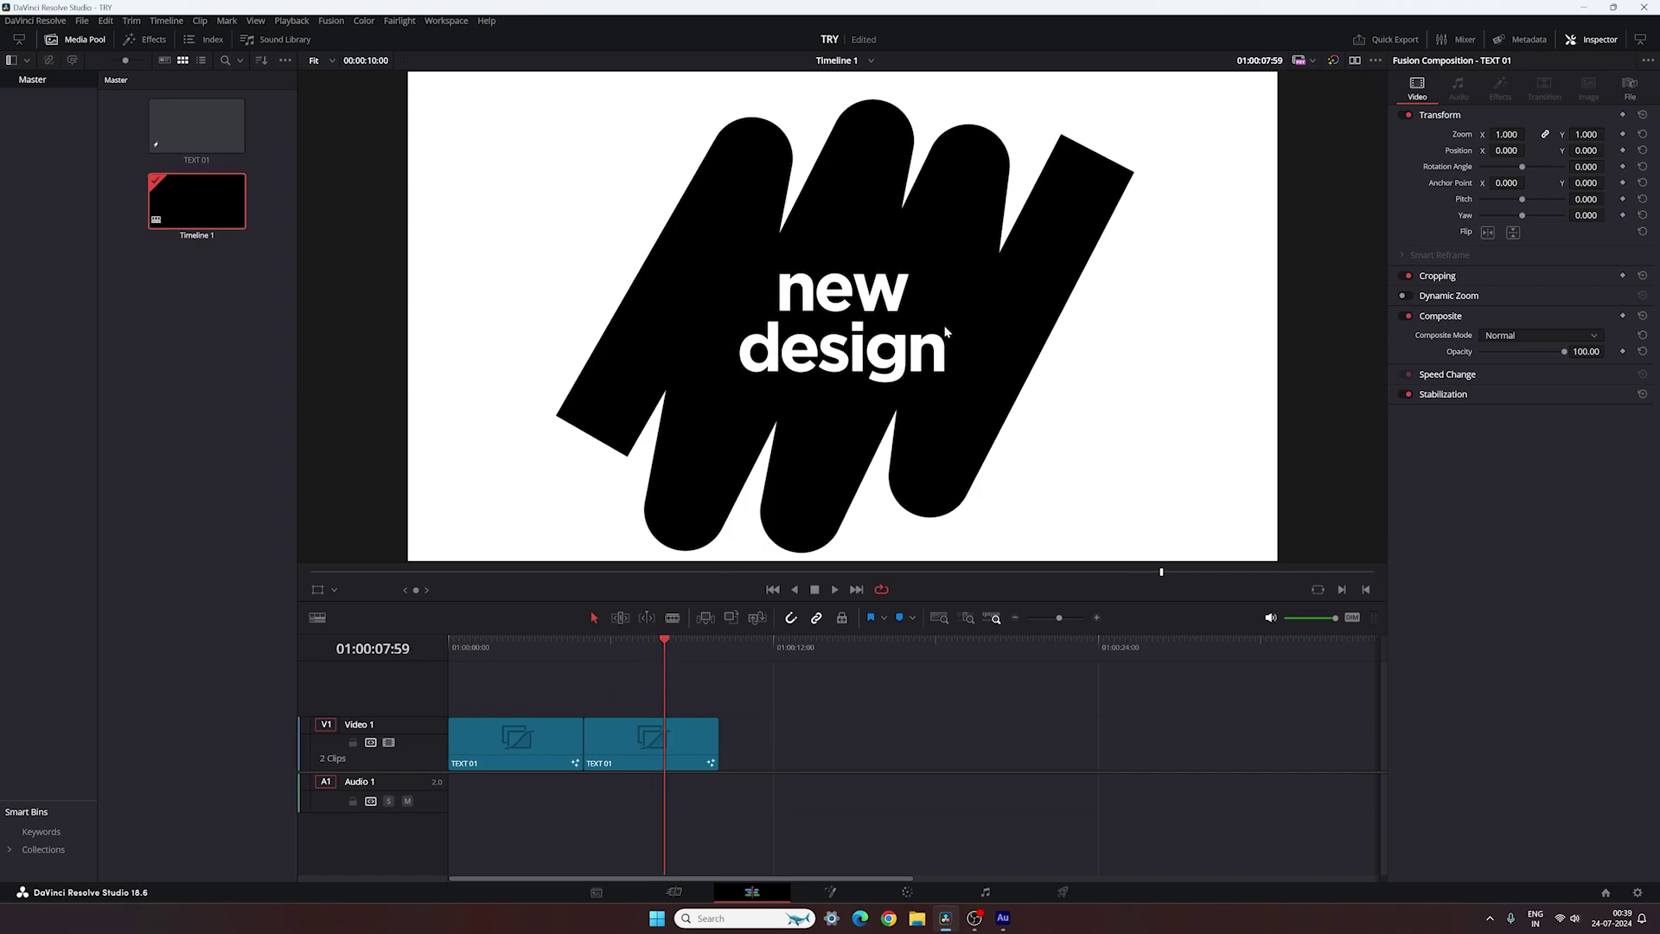
- Import the 4K Film Burn Transition video and place it on a second video track above the second TEXT 01 clip
click(607, 359)
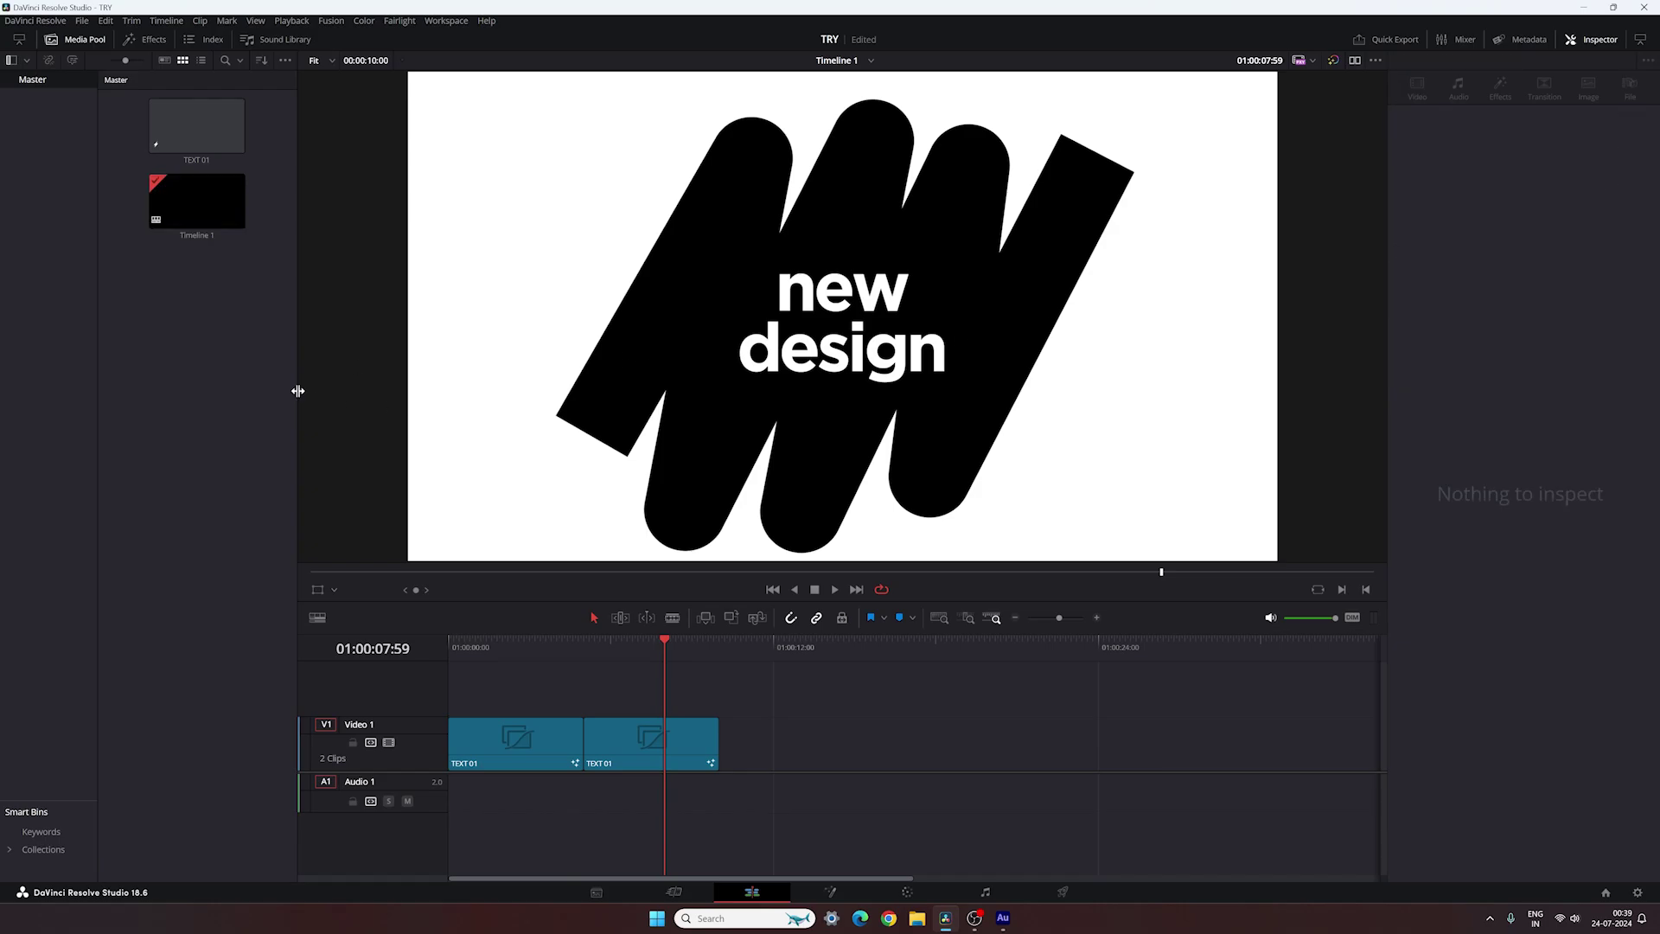
right_click(172, 373)
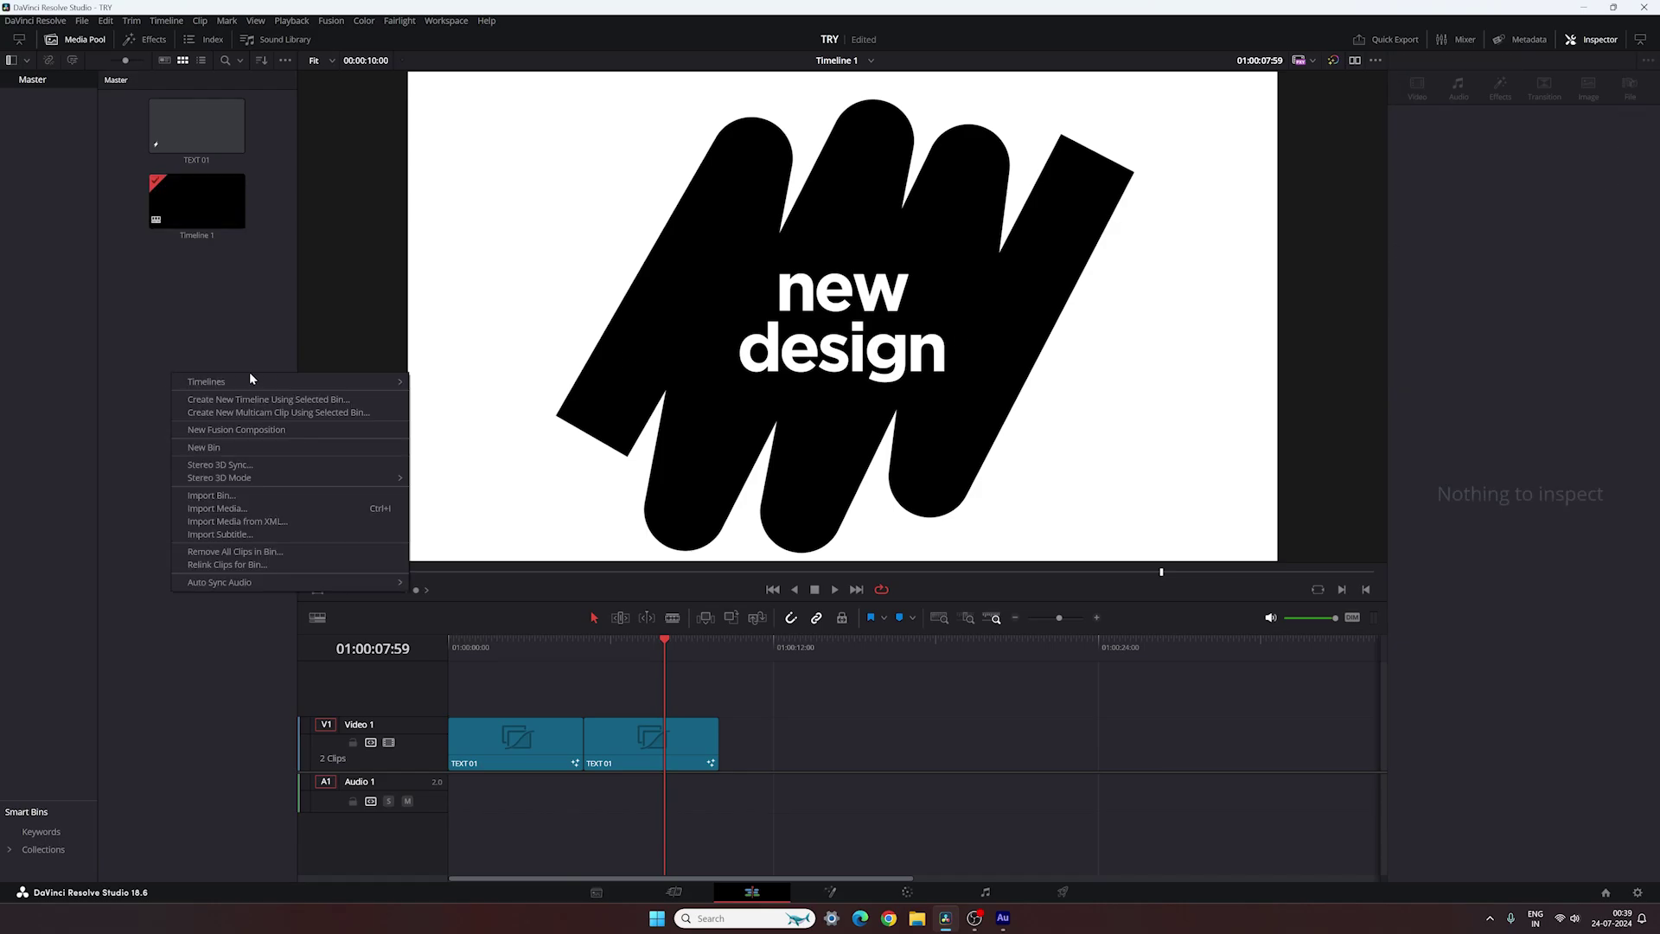
click(234, 508)
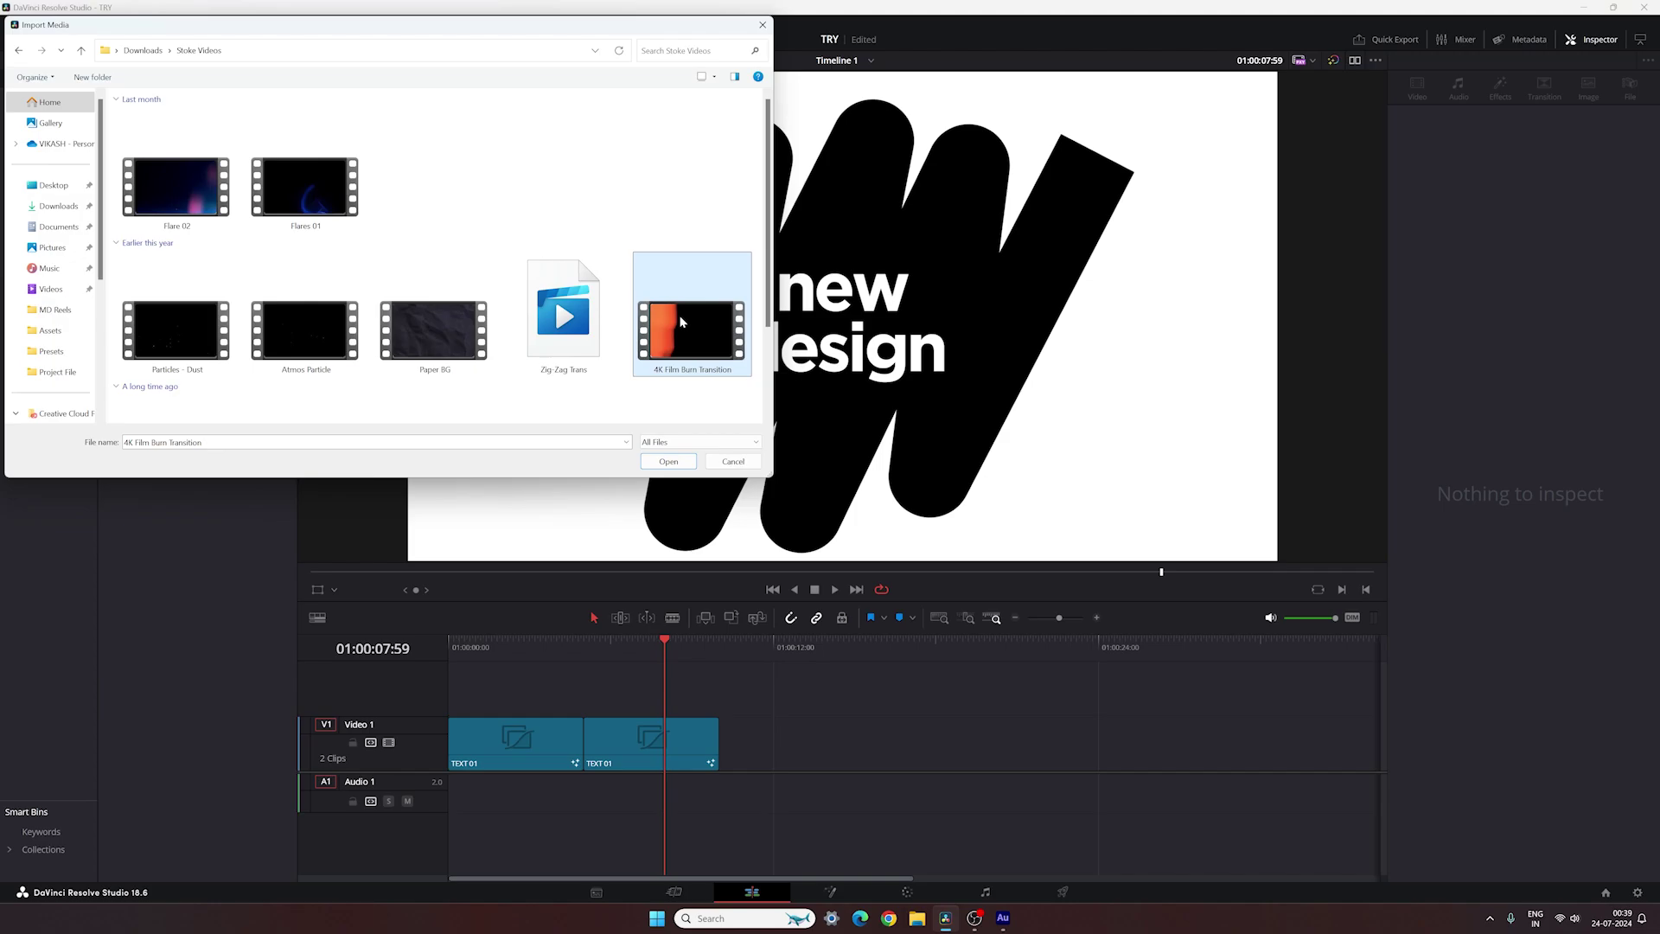
click(680, 464)
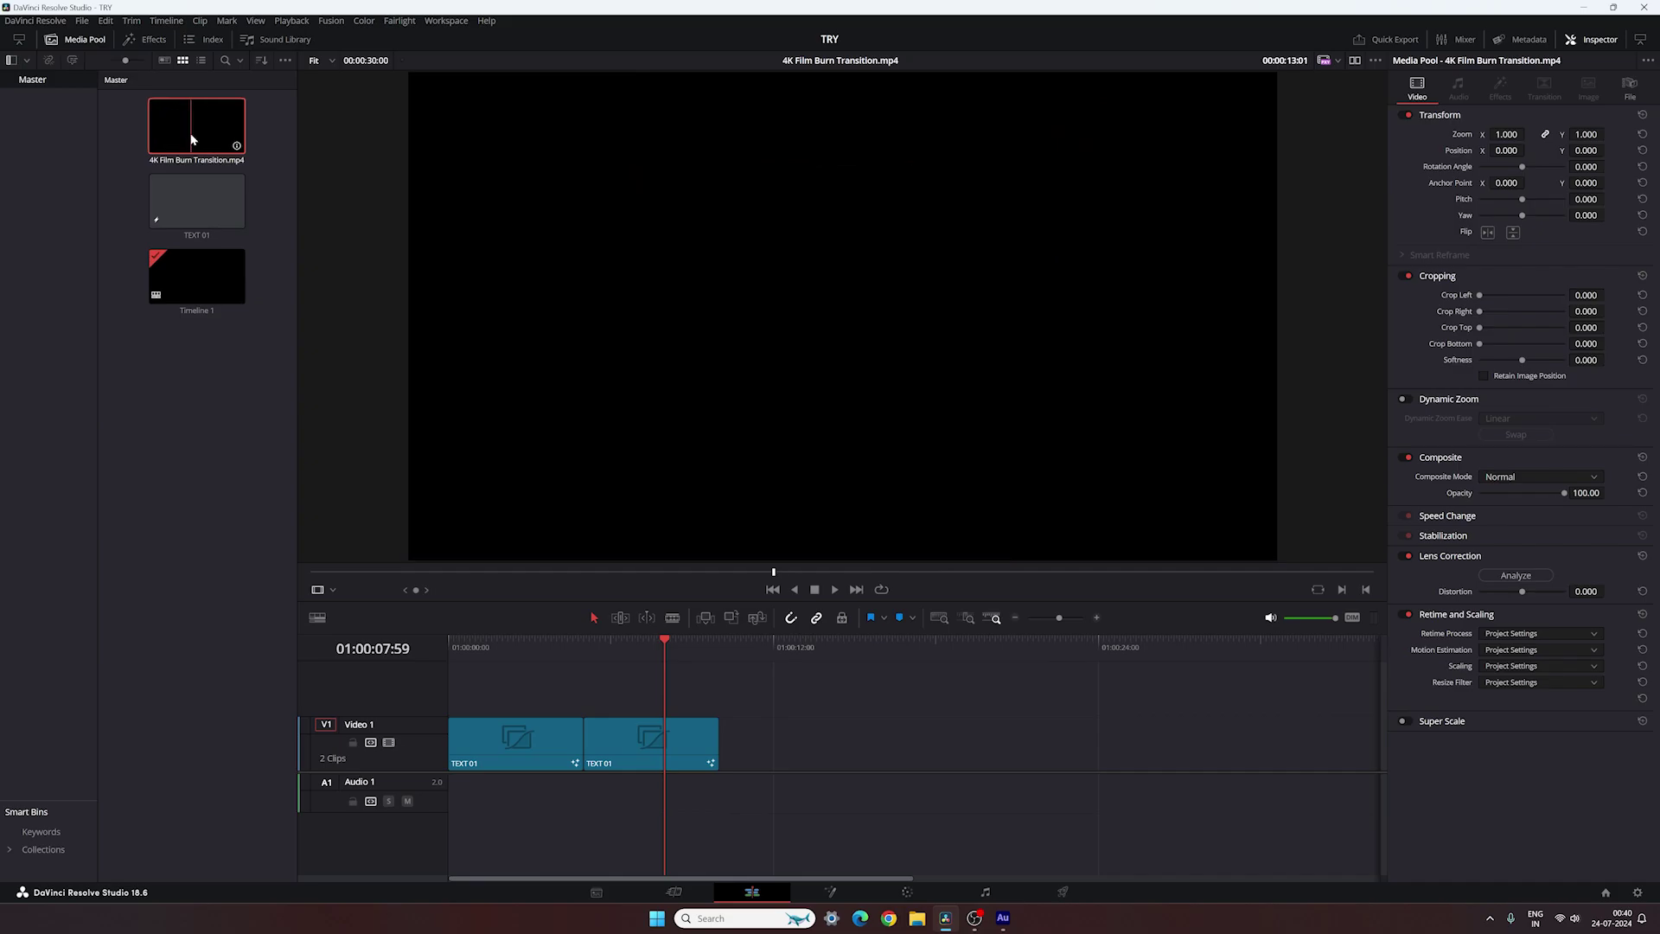
mouse_move(189, 132)
mouse_down()
mouse_move(519, 380)
mouse_move(770, 635)
mouse_move(728, 683)
mouse_move(597, 683)
mouse_move(622, 647)
mouse_move(669, 661)
mouse_move(626, 661)
mouse_move(680, 660)
mouse_up()
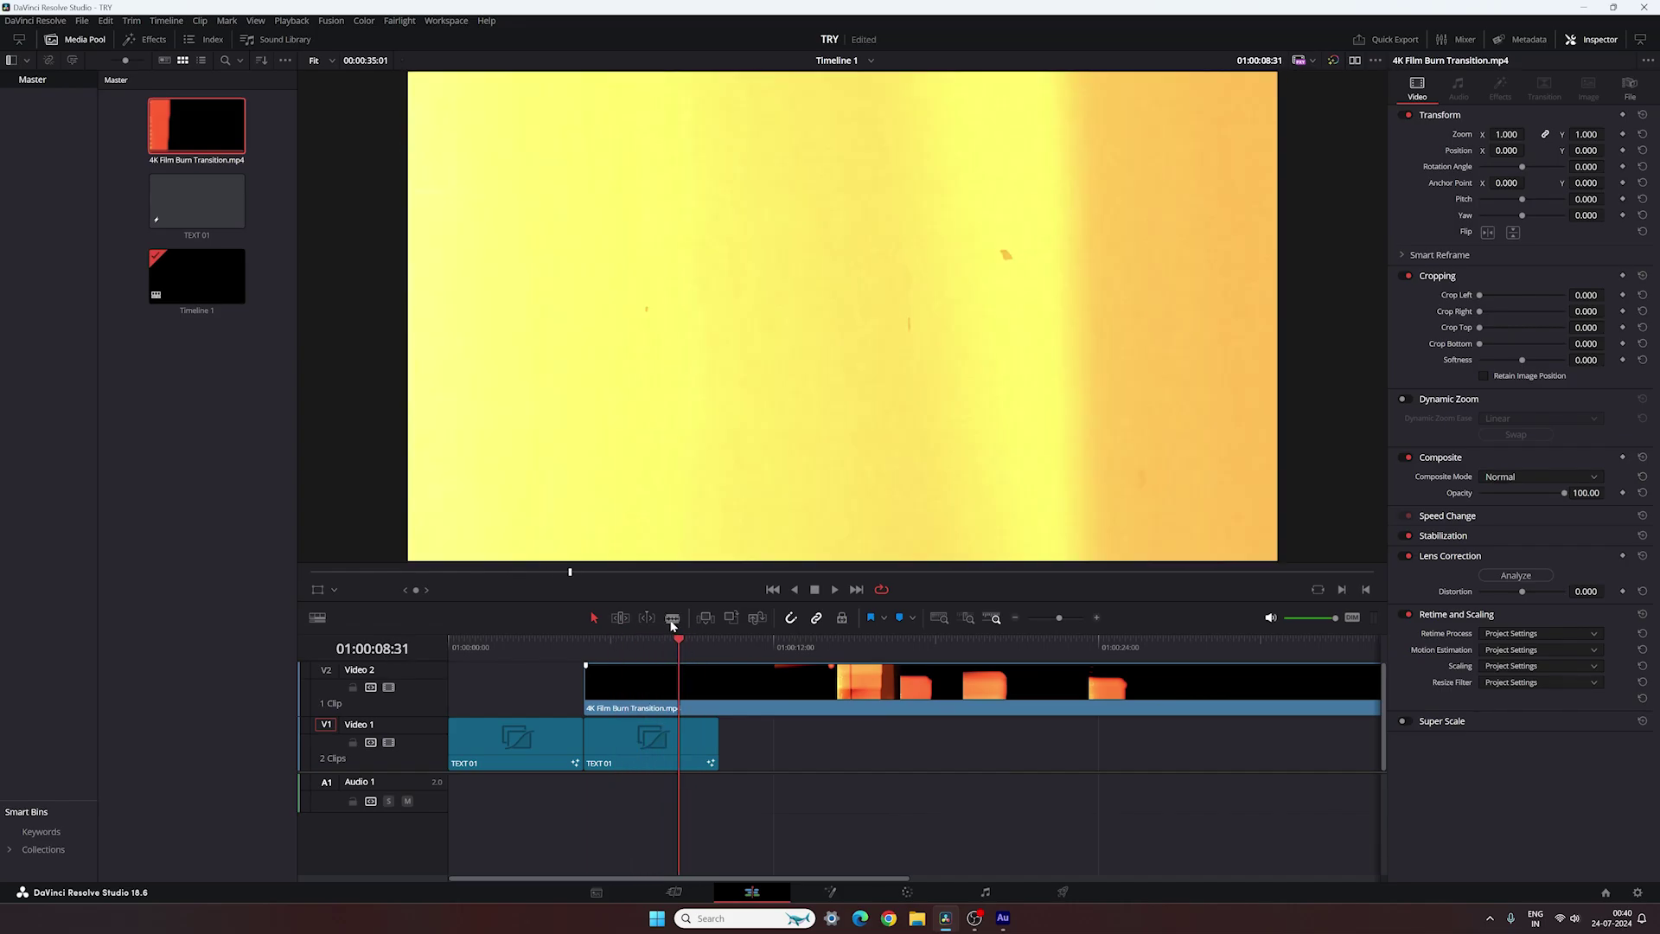
- Split the film burn clip at the end of the second TEXT 01 clip and delete the excess part
click(672, 618)
click(720, 683)
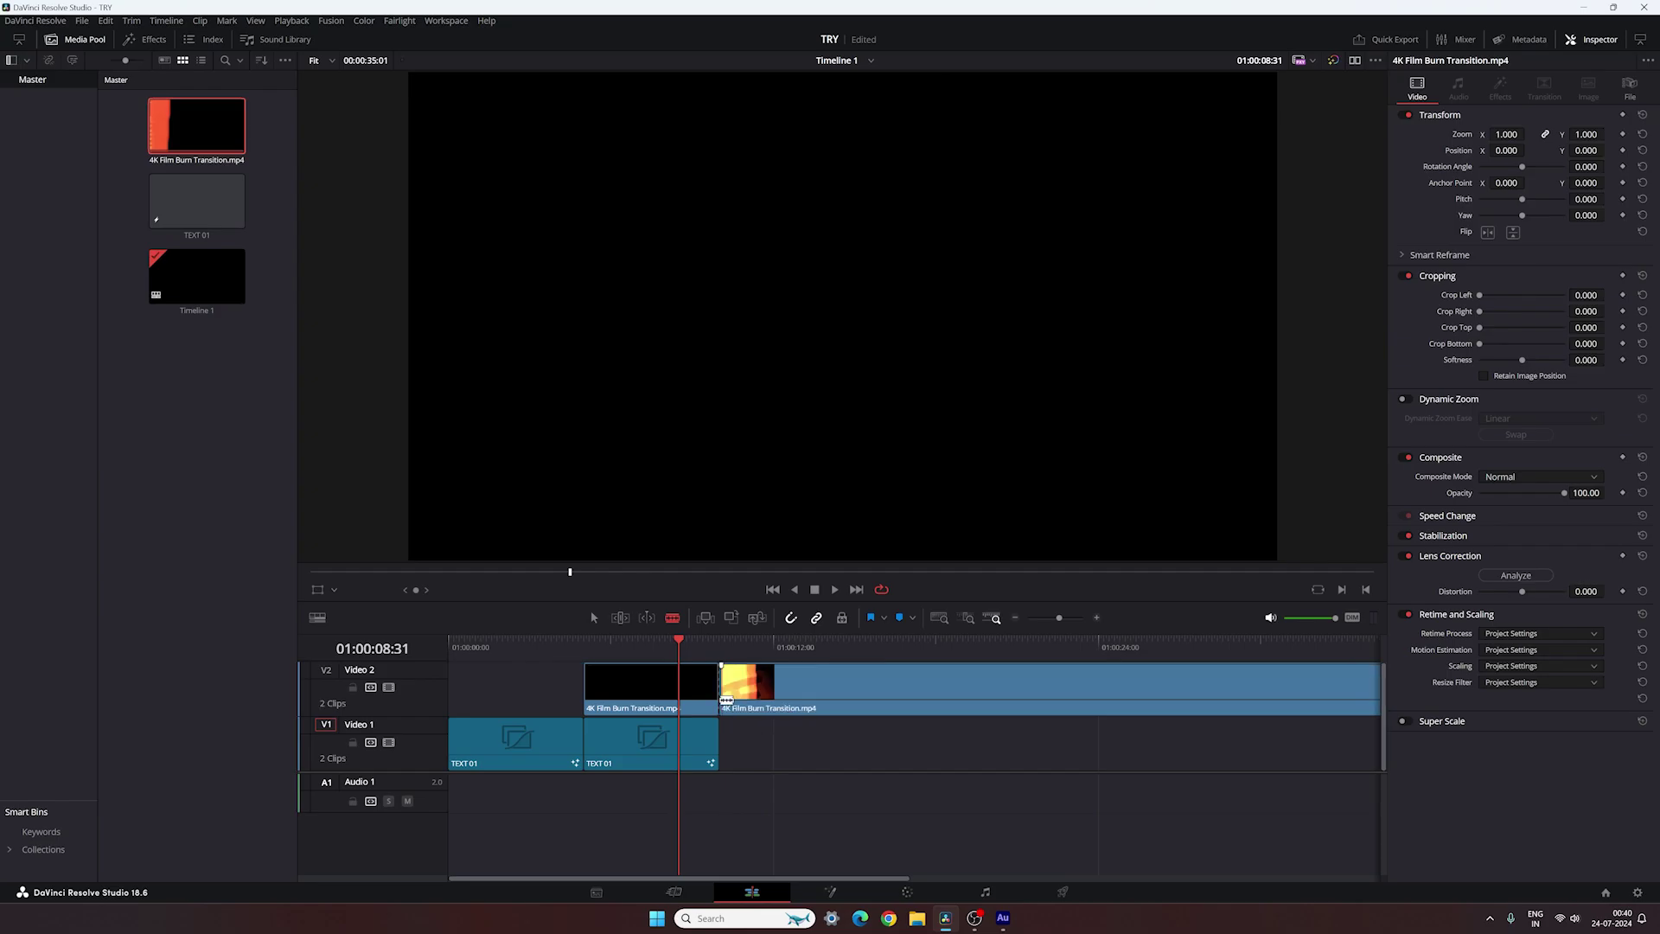
click(818, 678)
key(Delete)
- Set the film burn clip's Composite Mode to Screen, checking it at 01:00:07:32
click(652, 646)
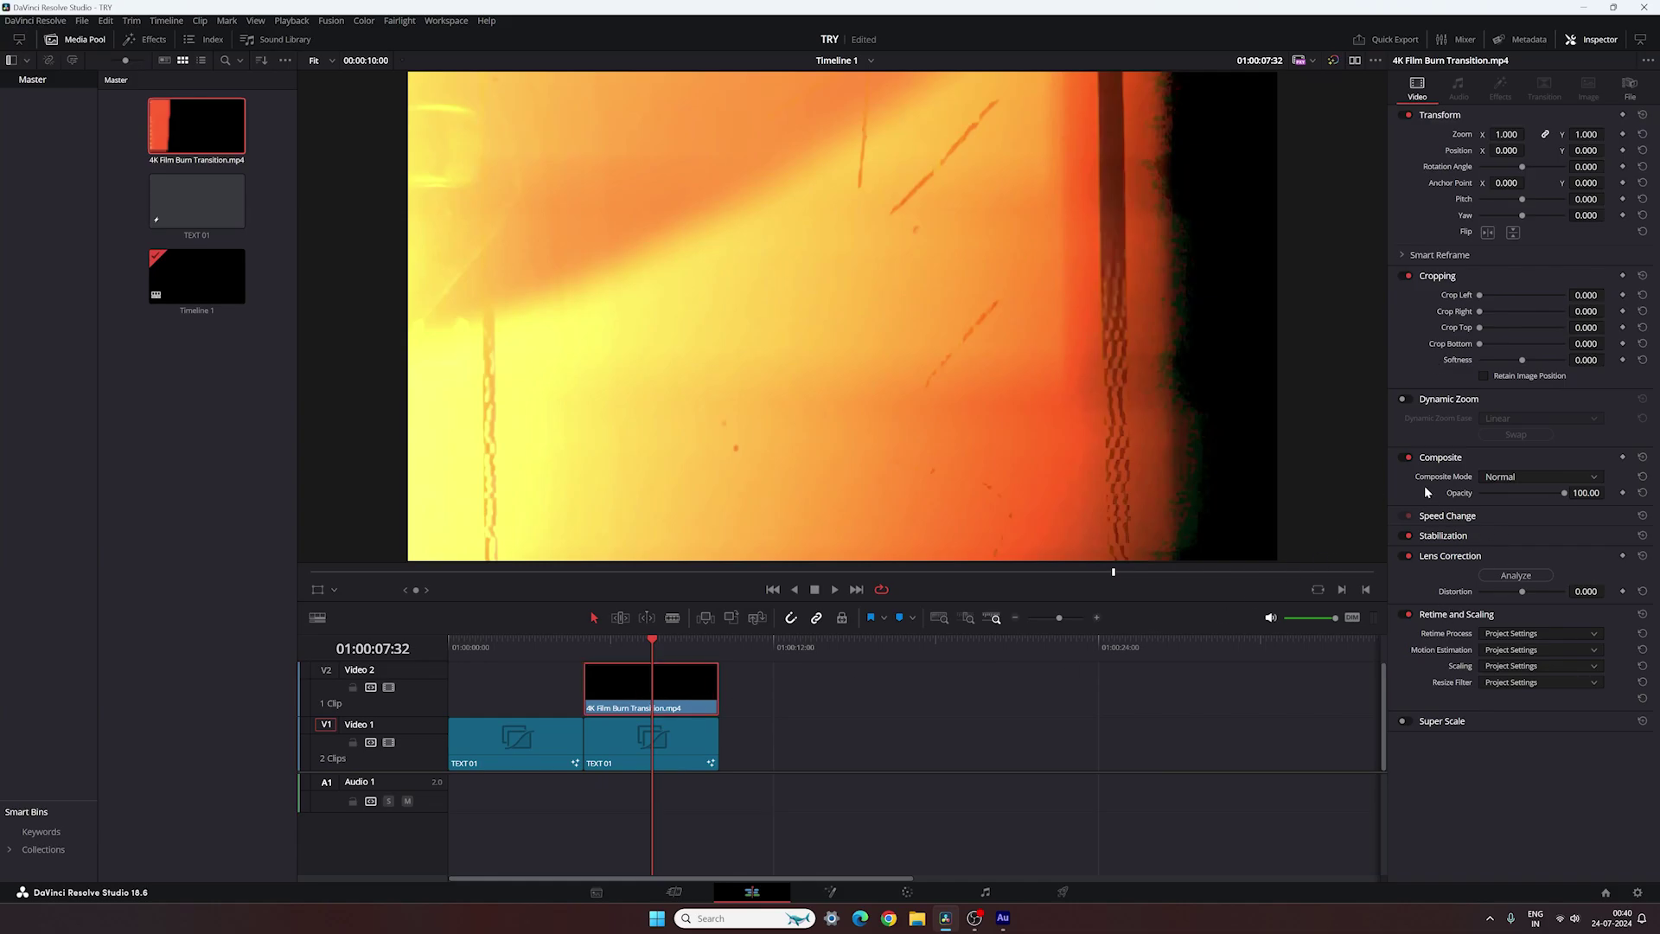
click(1519, 476)
scroll(1519, 537, down, 5)
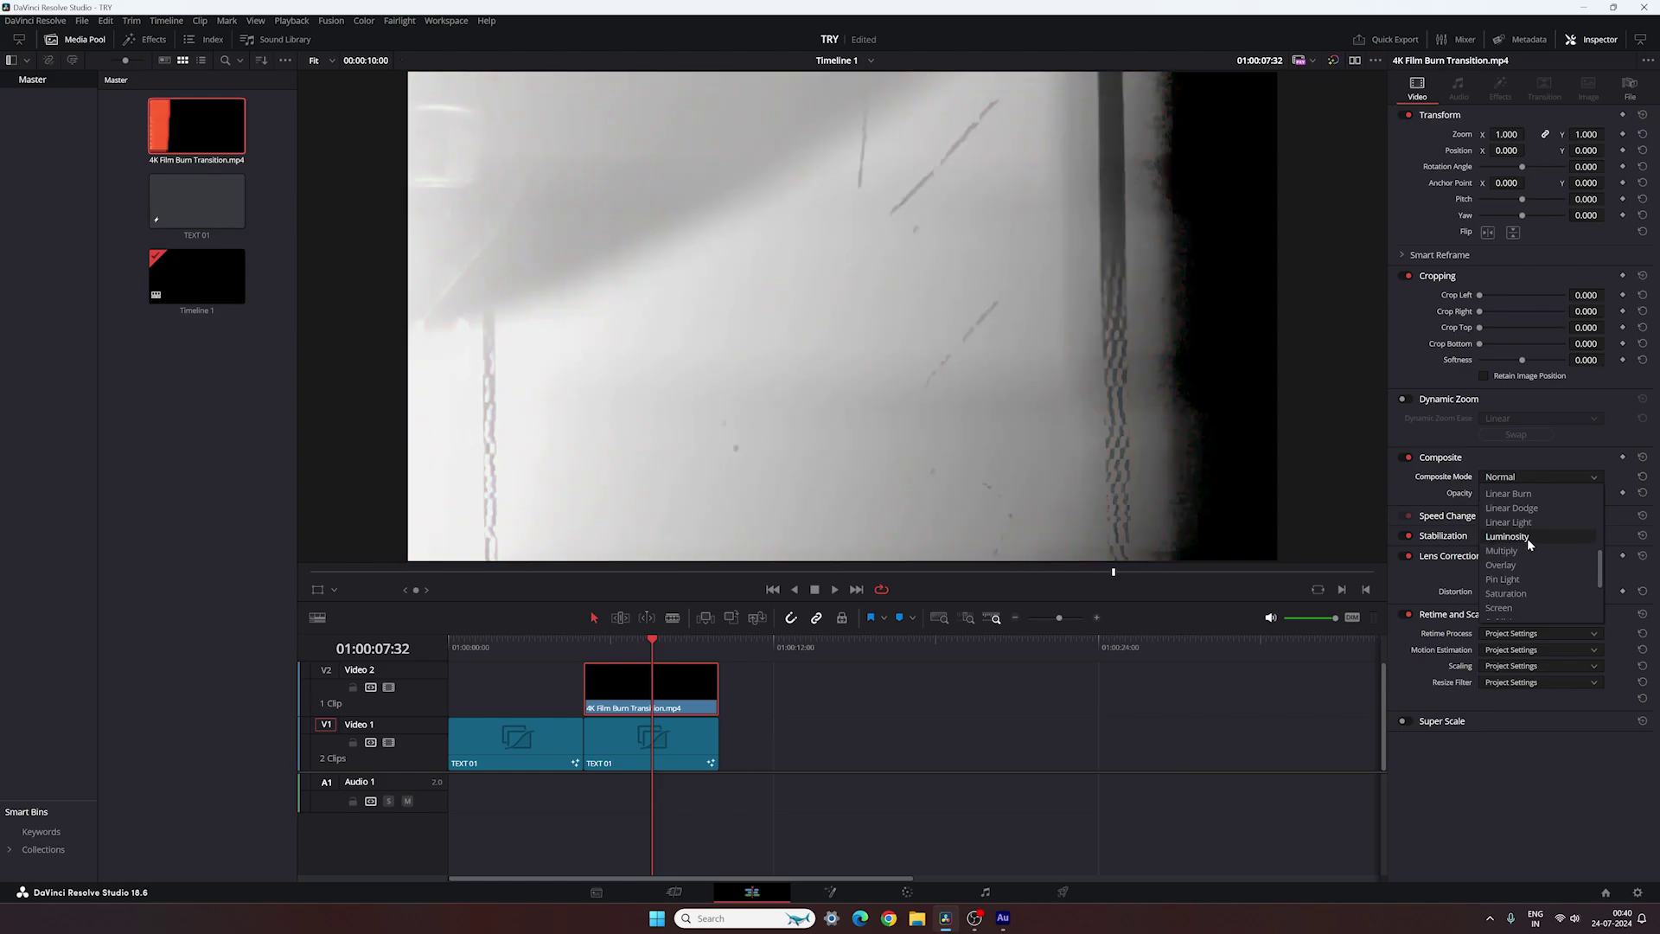
click(1536, 610)
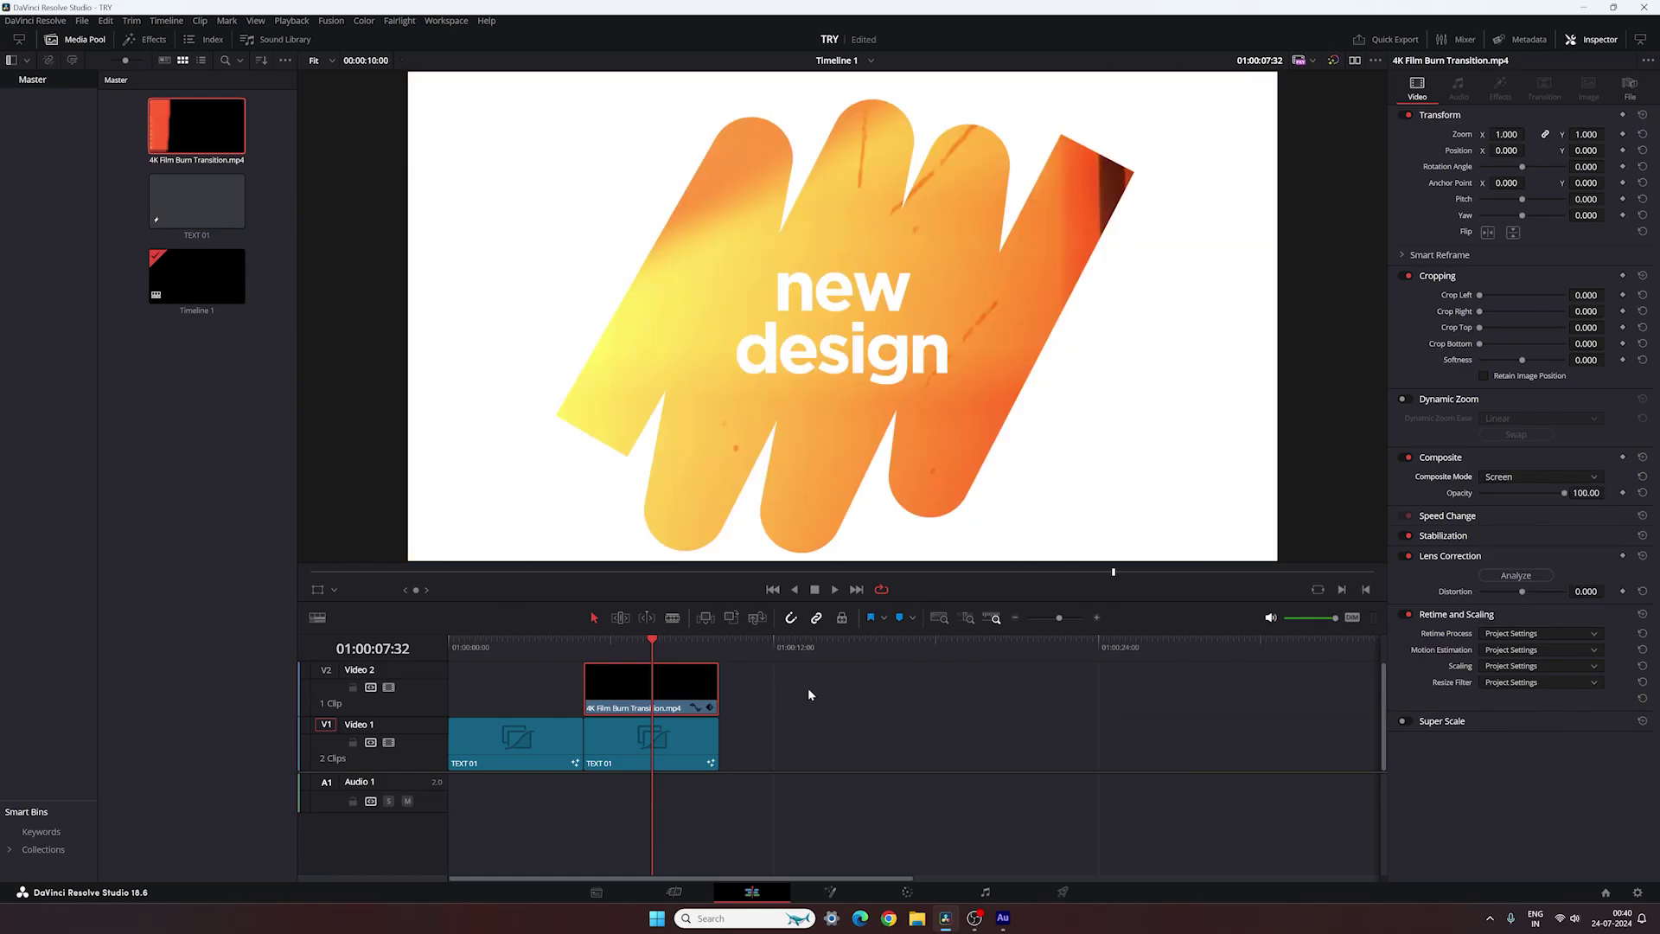
- Play back and scrub the second clip to check the film burn showing inside the stroke
click(585, 642)
key(space)
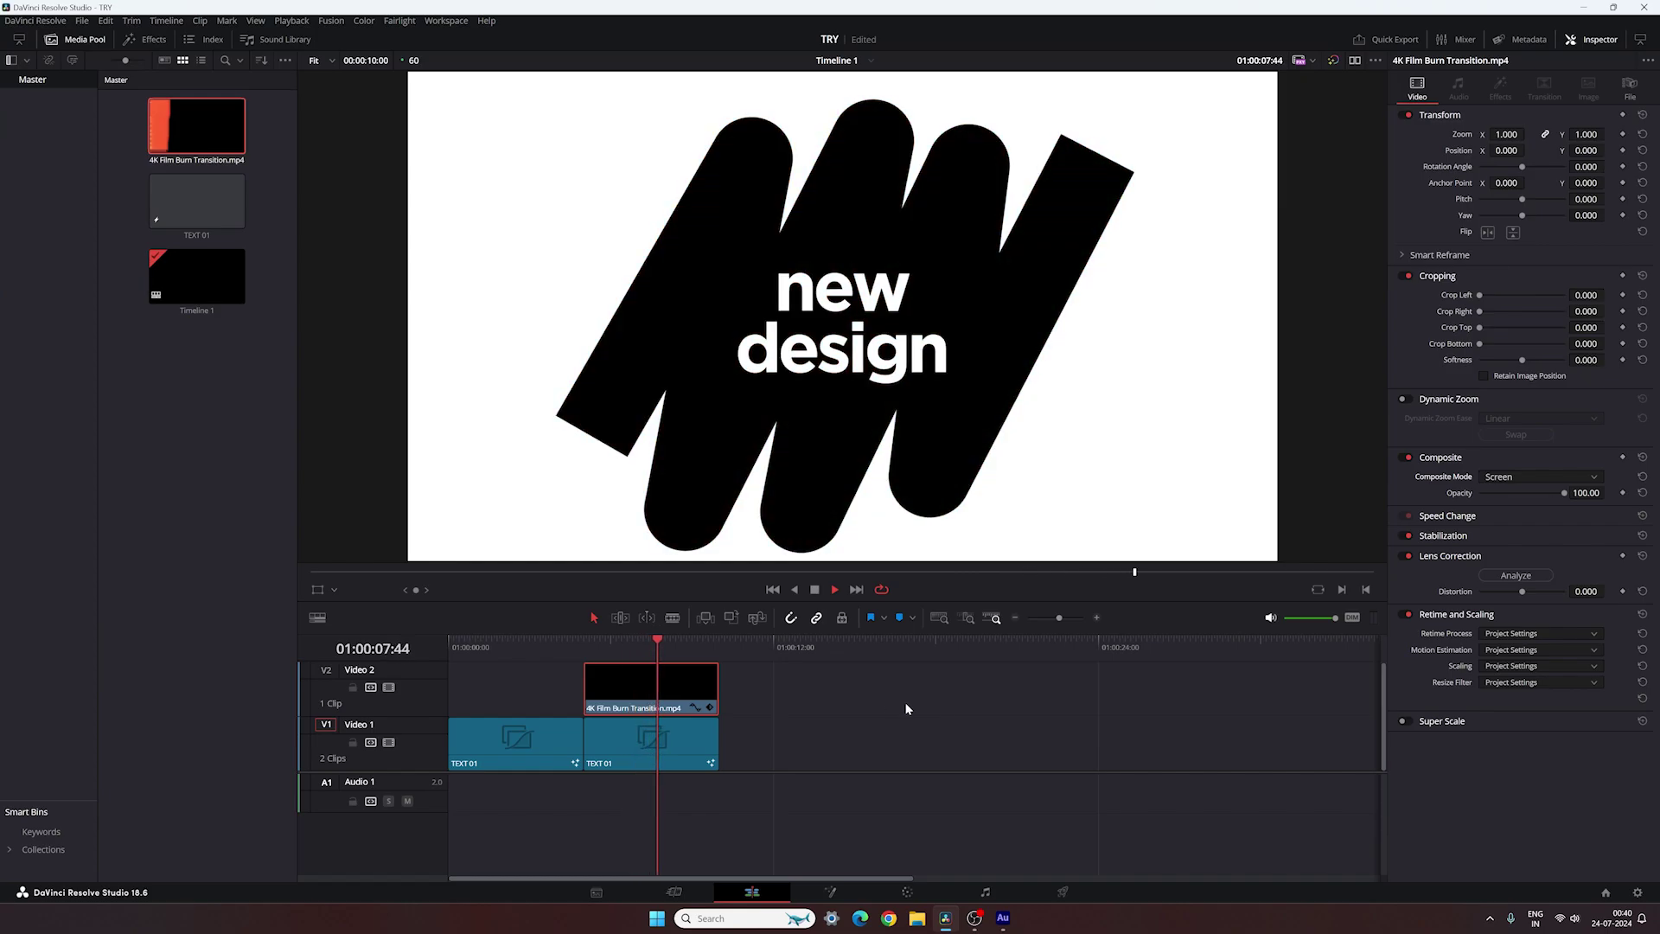
click(656, 641)
mouse_move(661, 648)
mouse_down()
mouse_move(682, 645)
mouse_move(667, 662)
mouse_up()
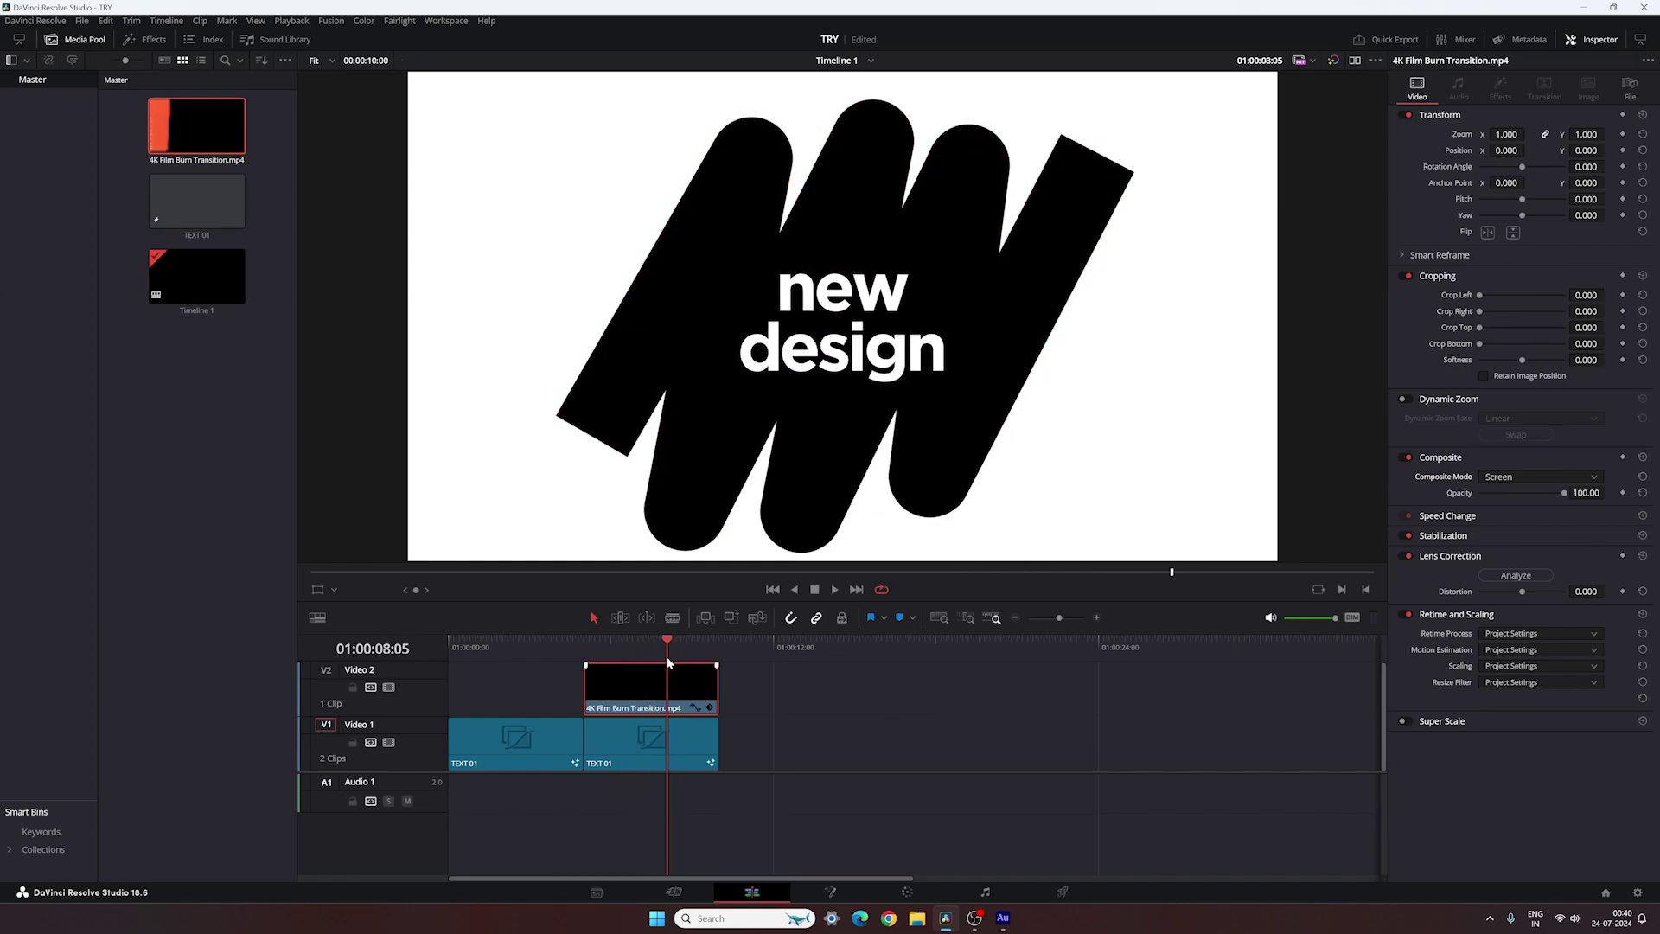
- Duplicate the second TEXT 01 clip after itself, and in the copy's Fusion composition set the Stroke node's Type to Four Corner
drag(674, 721, 793, 746)
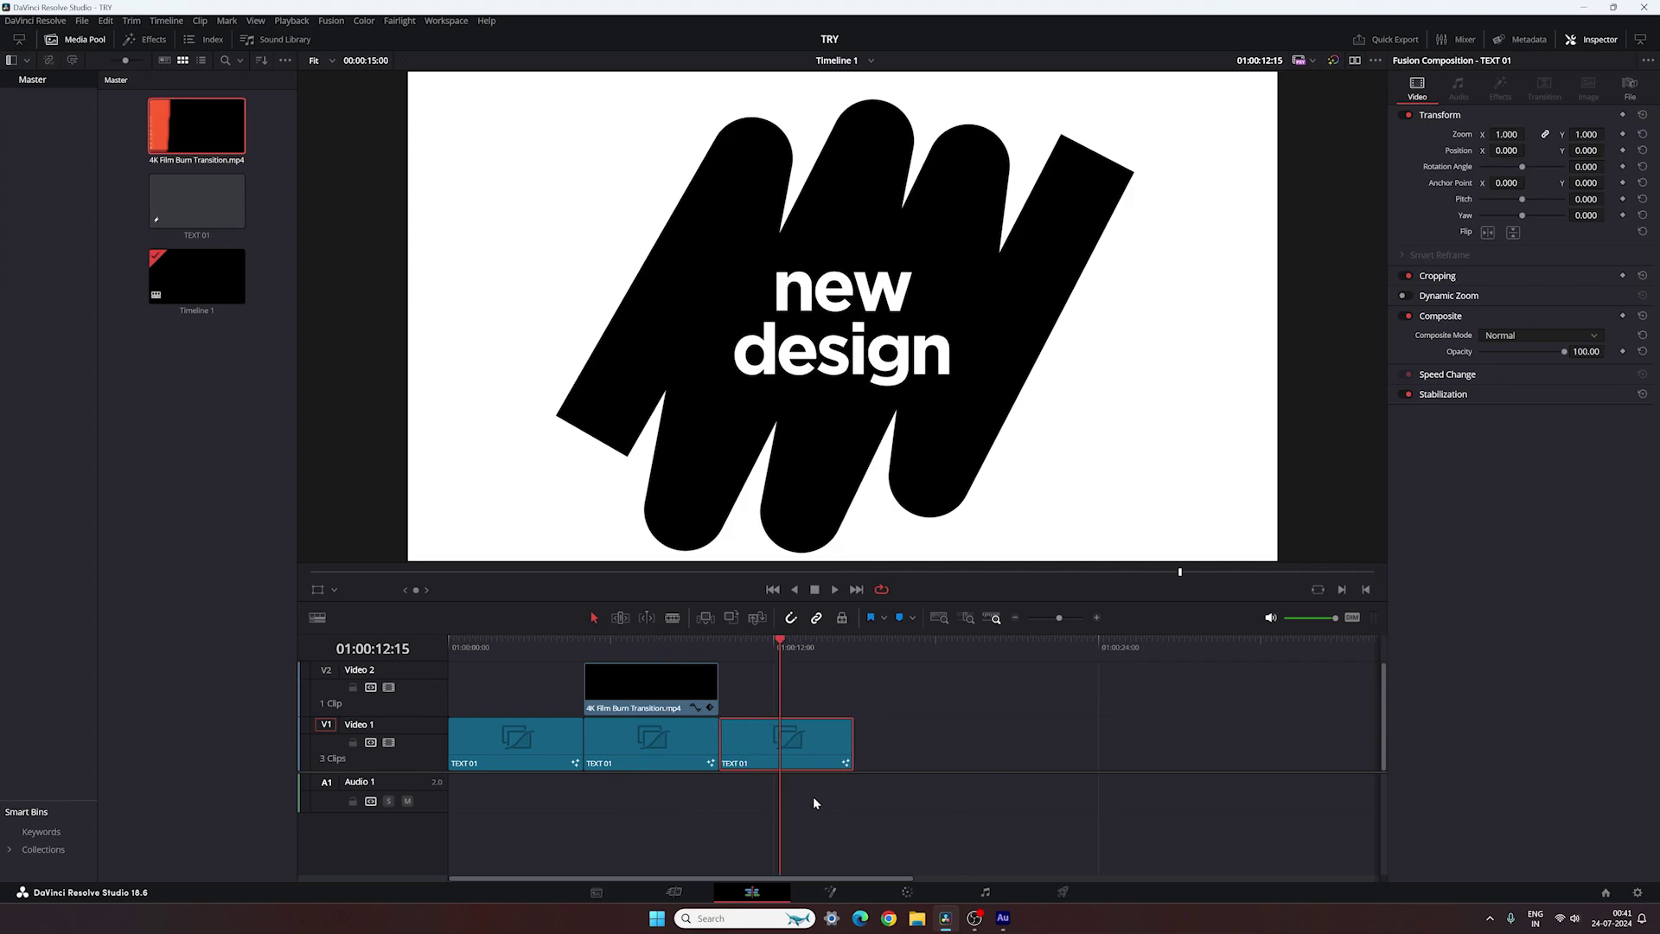
click(832, 891)
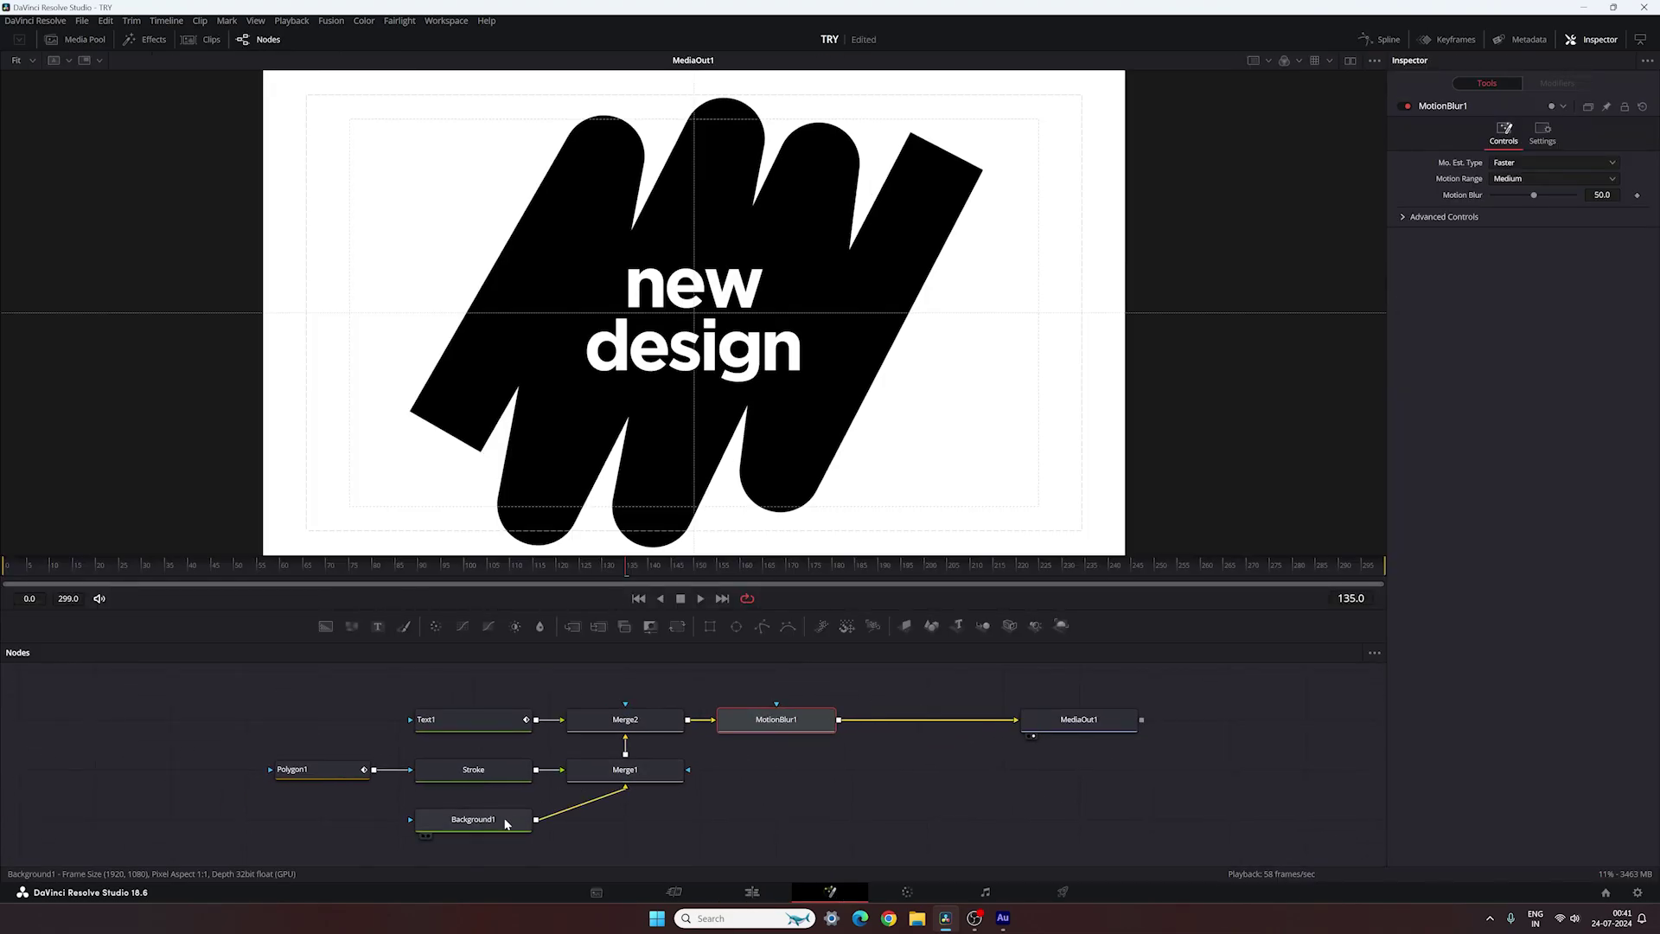
click(476, 779)
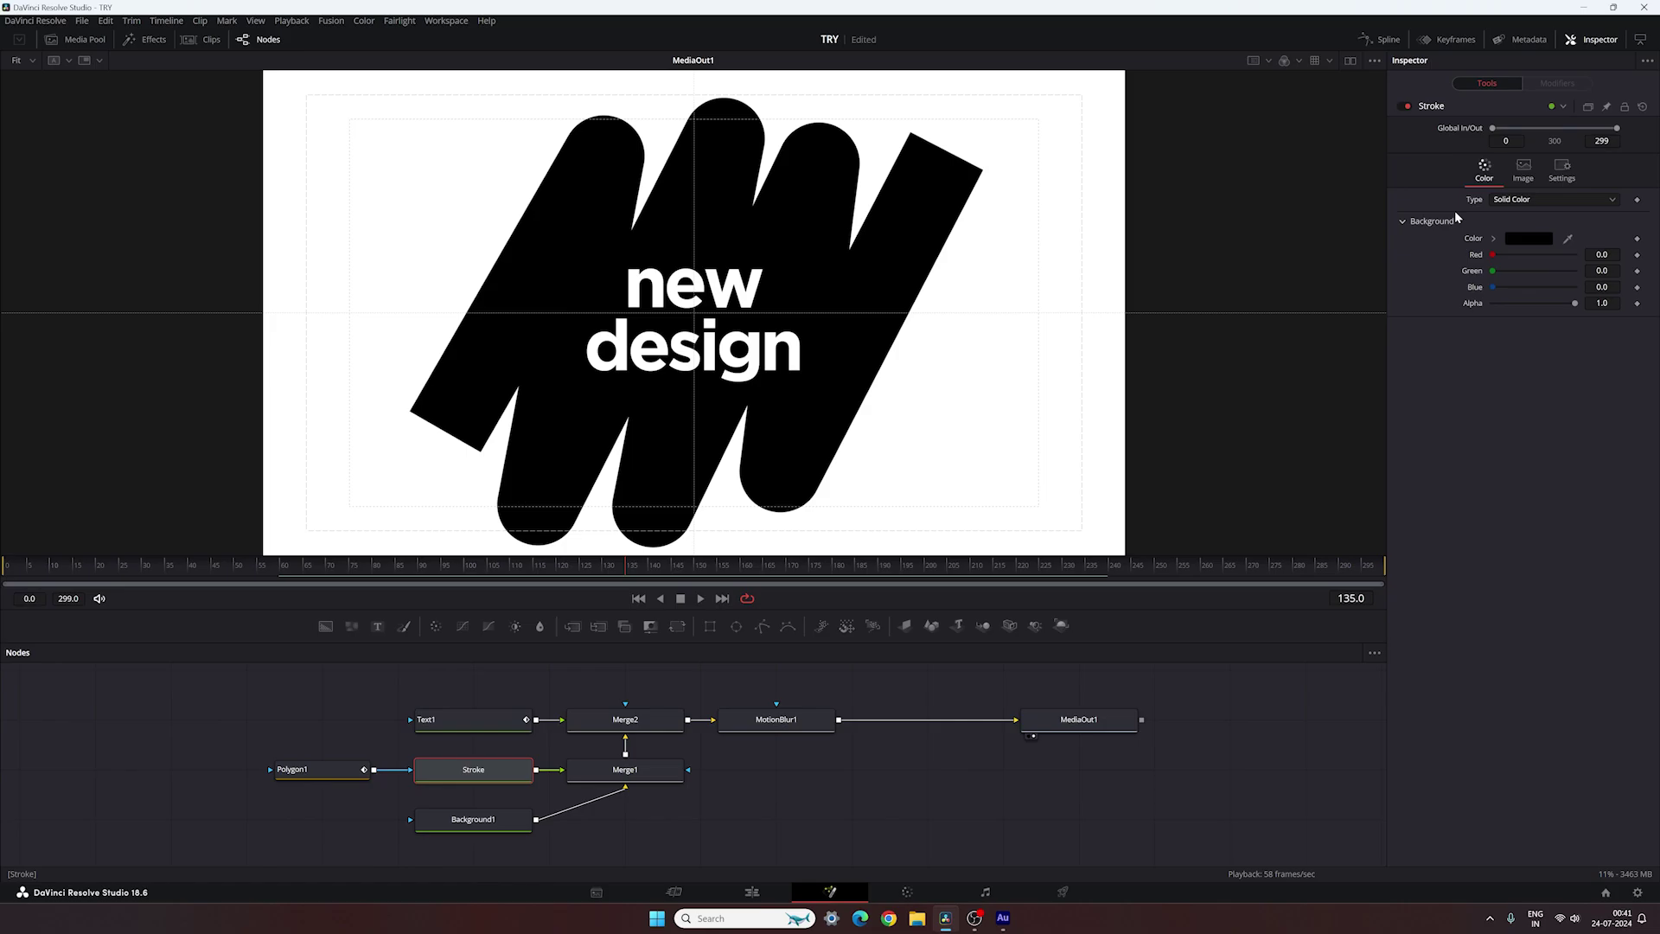
click(1535, 200)
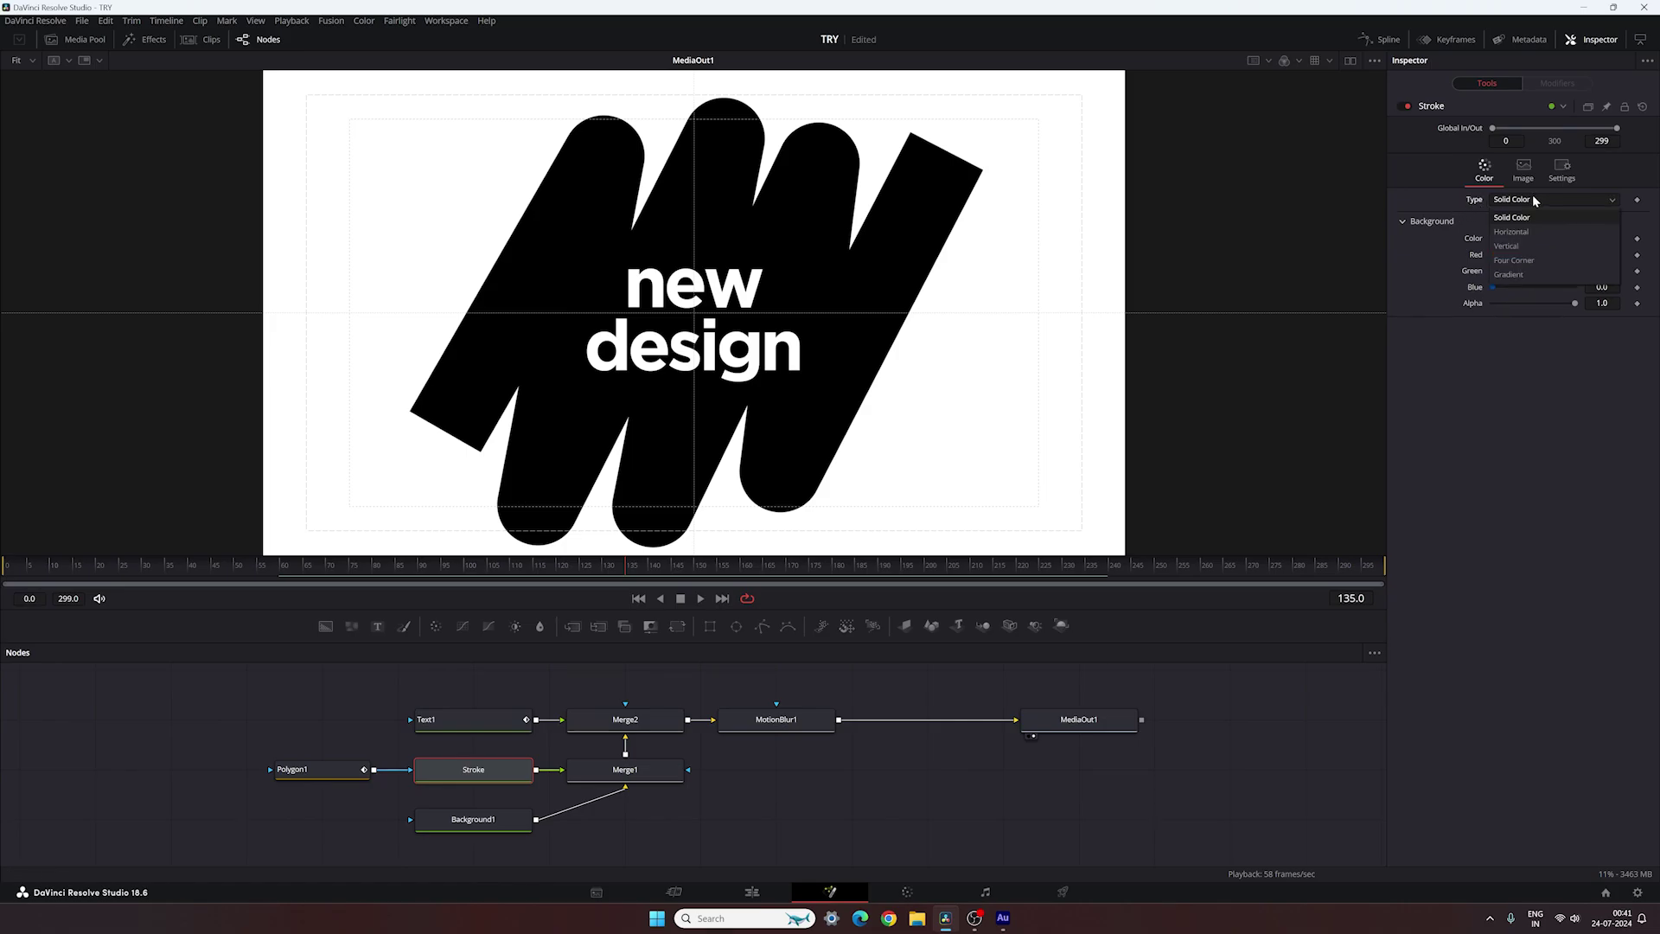
click(1514, 260)
- Color the Stroke's four-corner gradient with violet-blue at the top left, magenta at the top right and cyan at the bottom left
click(1529, 239)
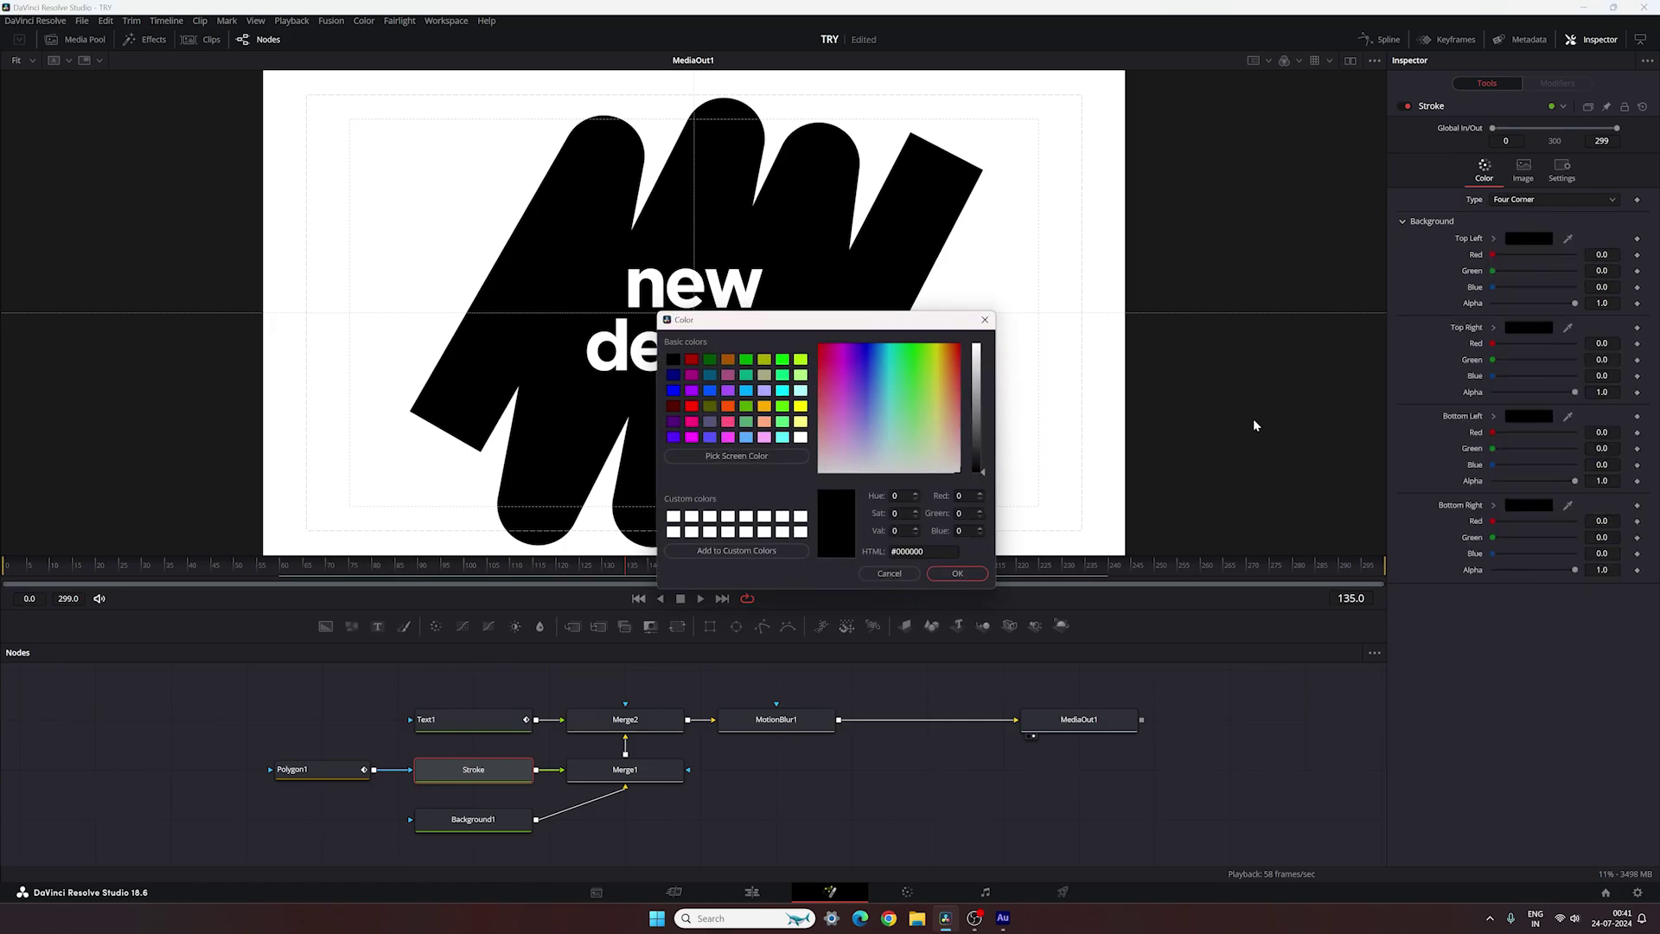
click(674, 437)
click(957, 574)
click(1529, 328)
click(728, 406)
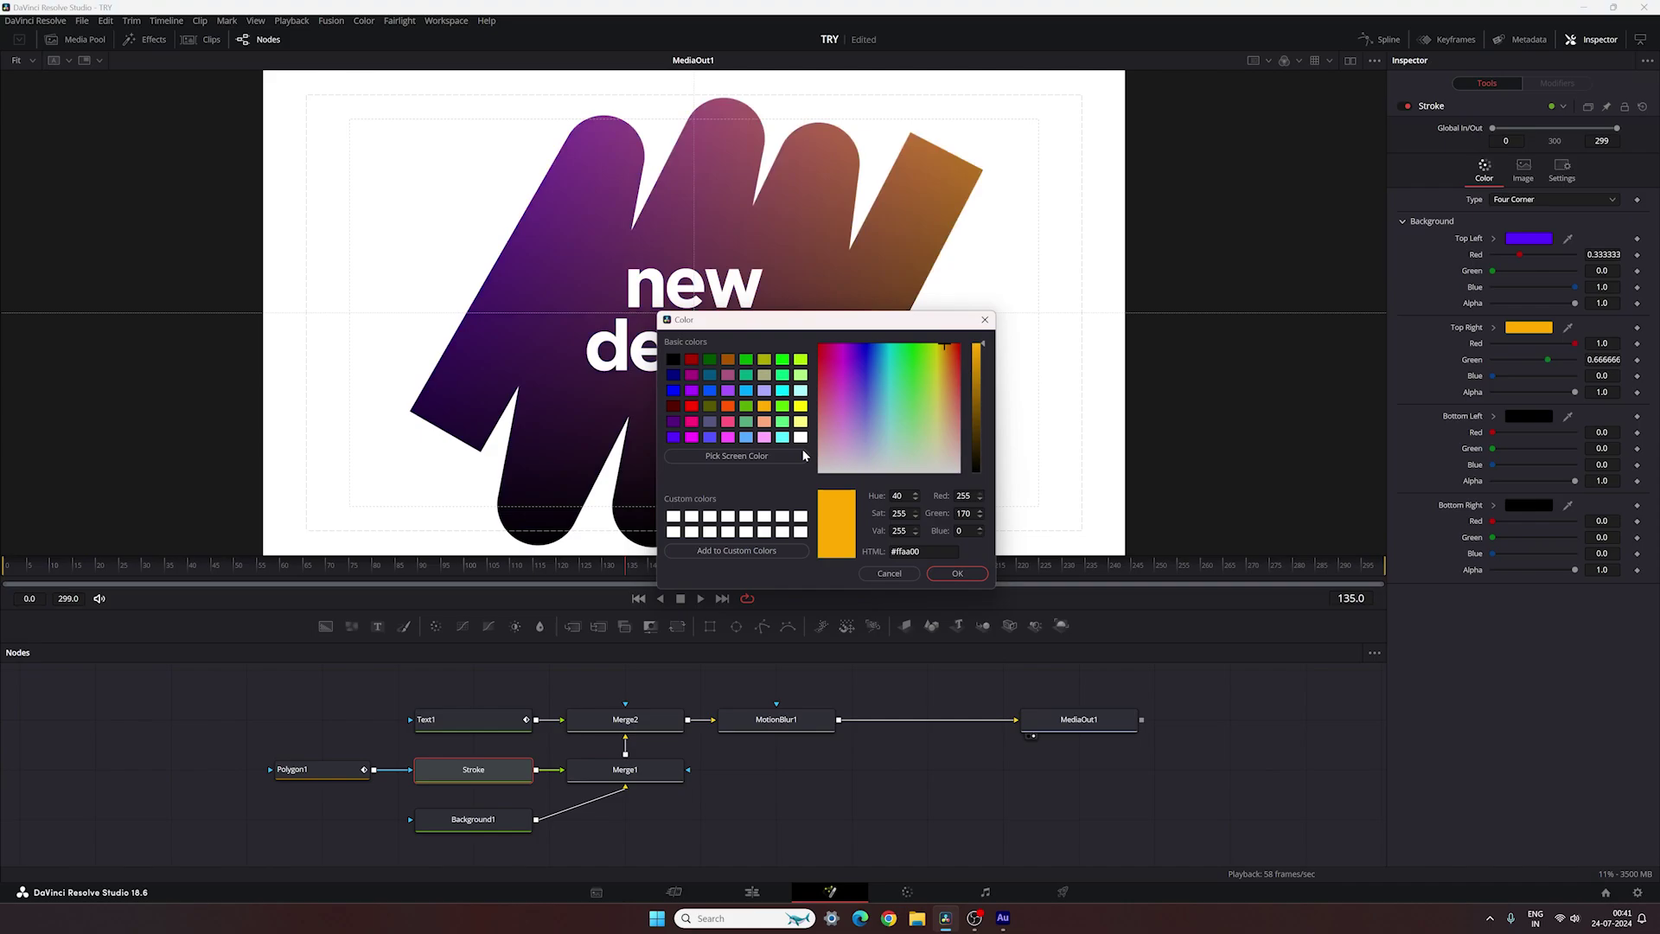
click(692, 421)
click(958, 574)
click(1529, 416)
click(750, 389)
click(957, 574)
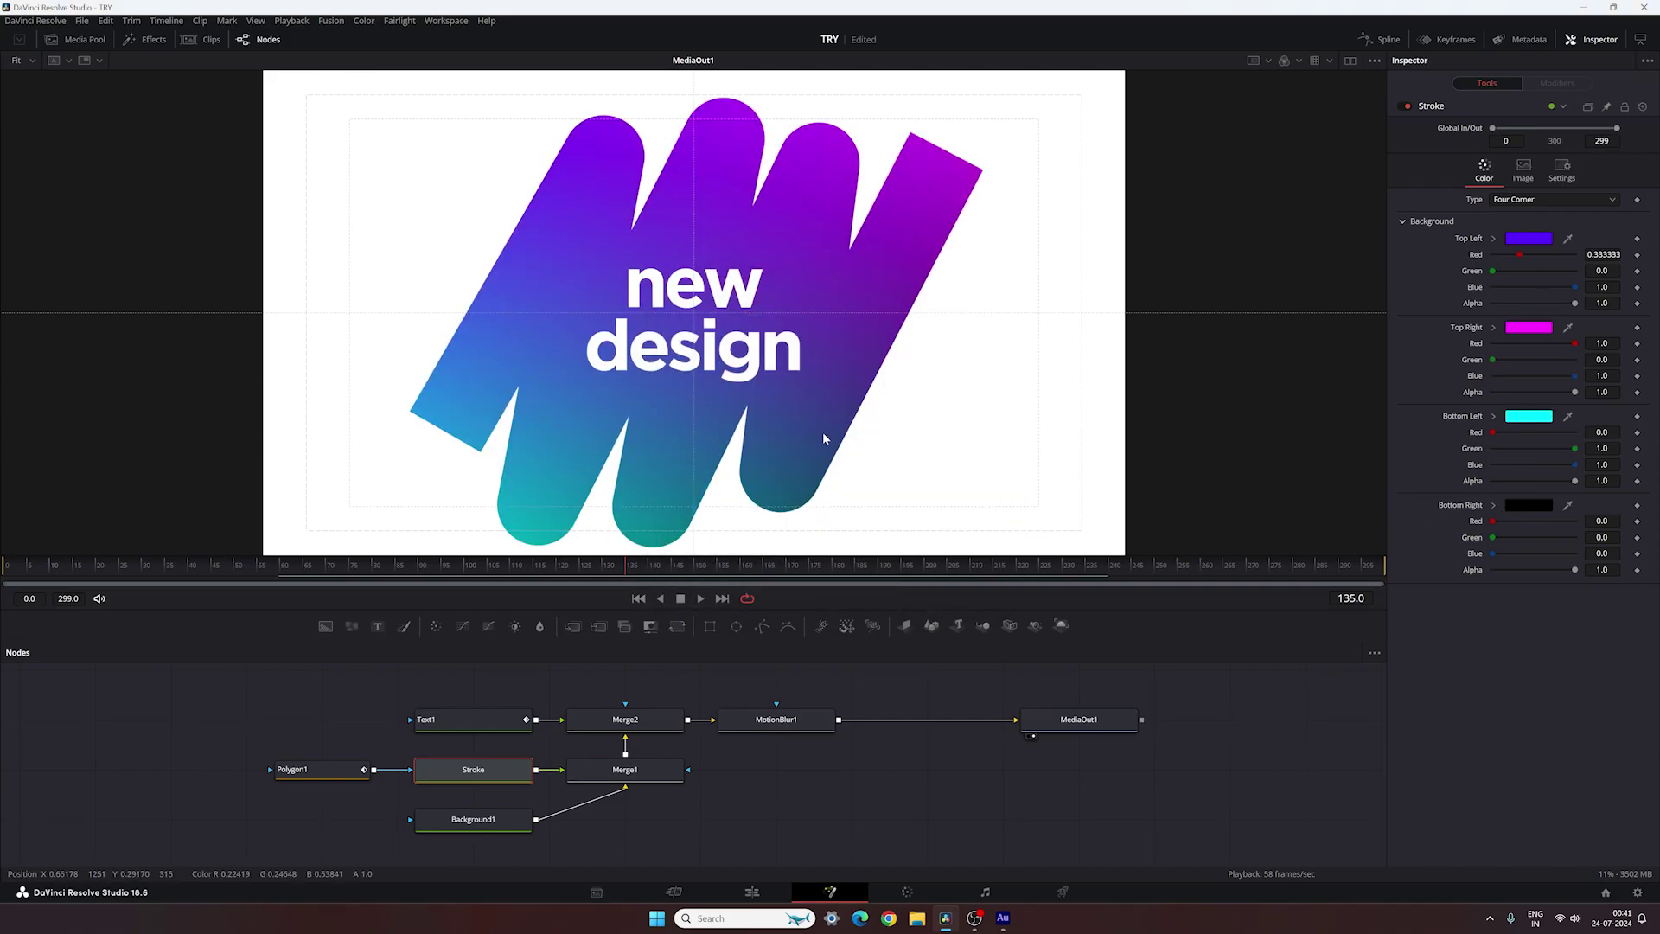
- Check the gradient-colored stroke behind the text at frame 181
click(838, 566)
click(695, 300)
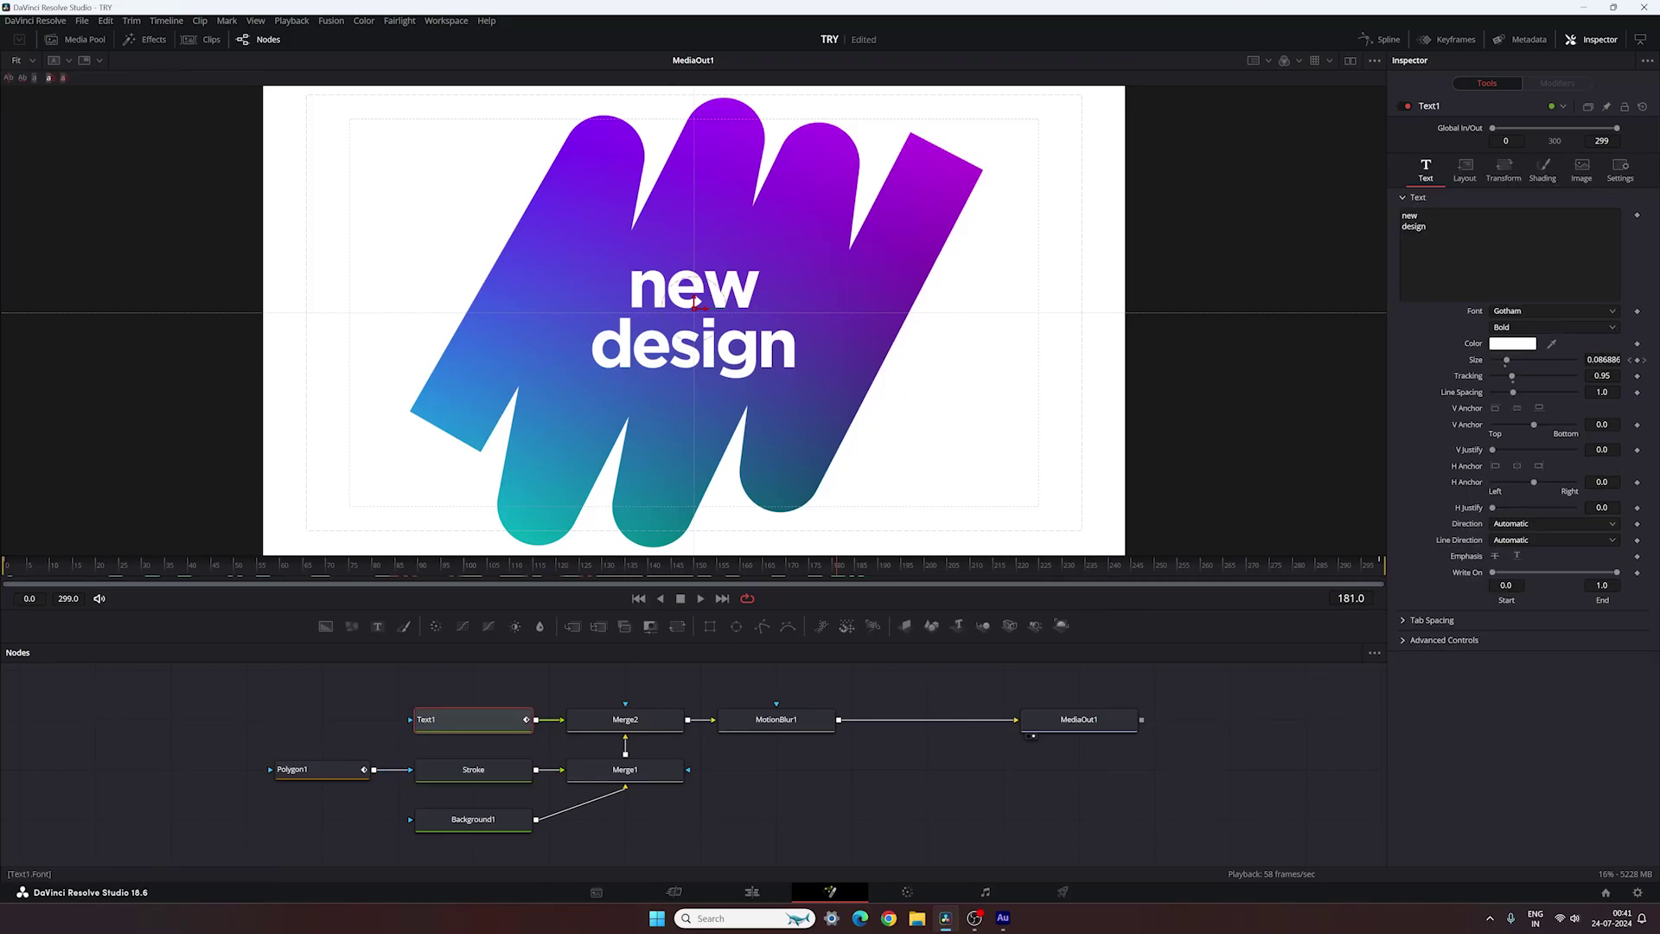
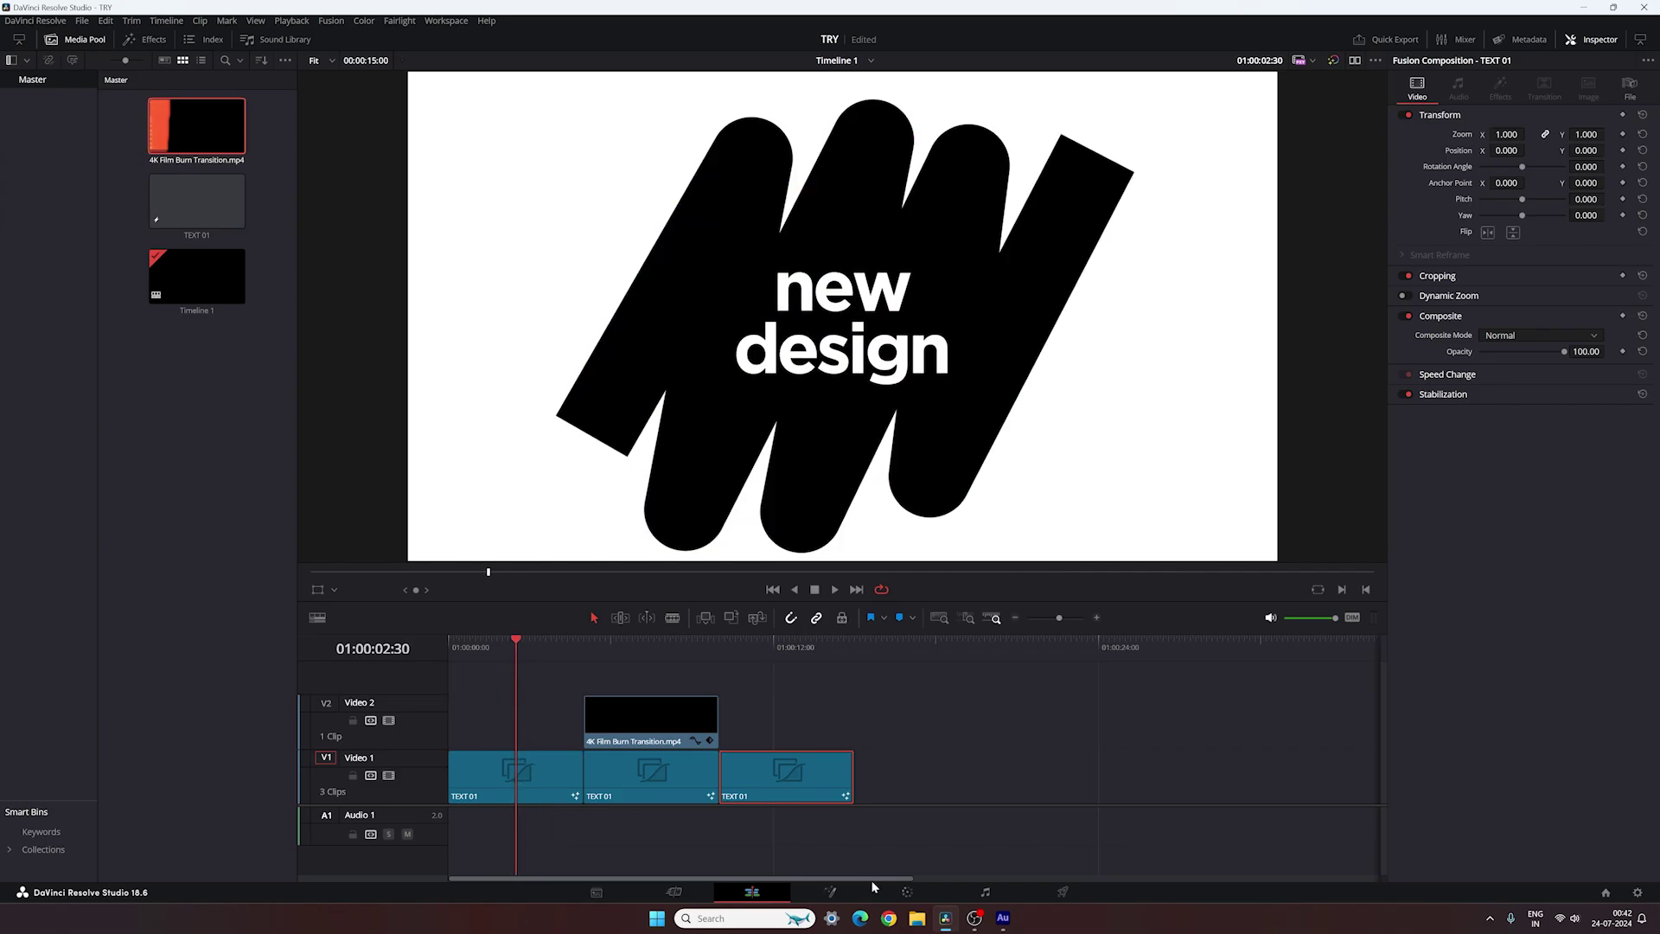
- Copy every node except MediaOut1 from the first TEXT 01 clip's Fusion composition and return to the edit timeline
click(847, 891)
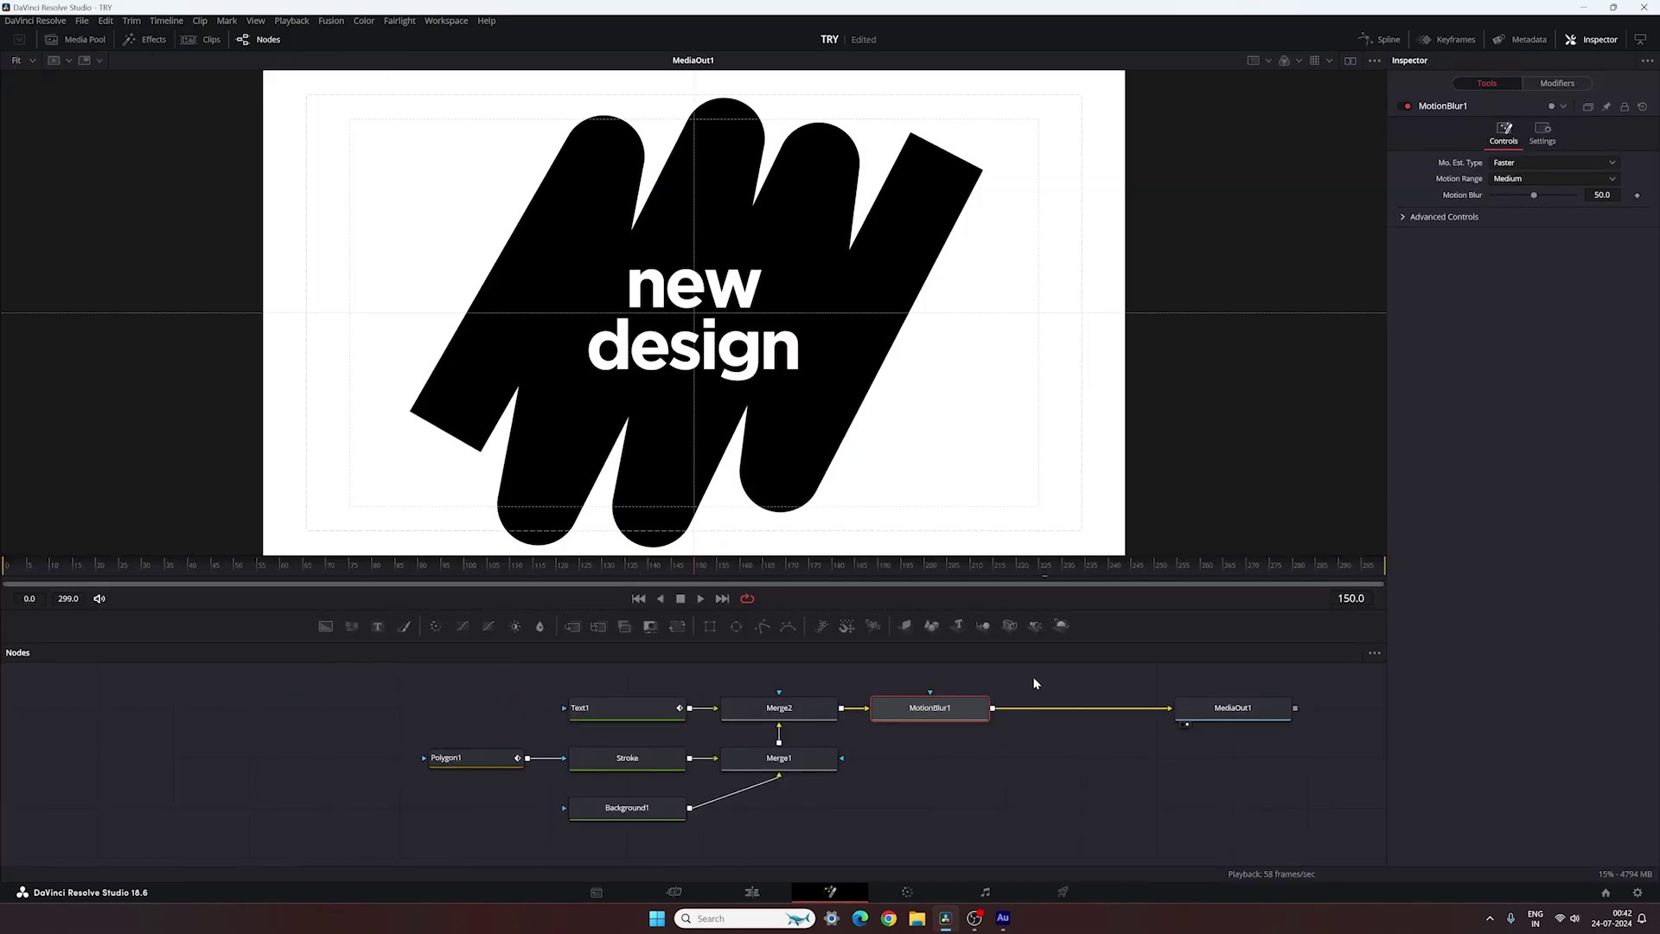
drag(1056, 665, 383, 837)
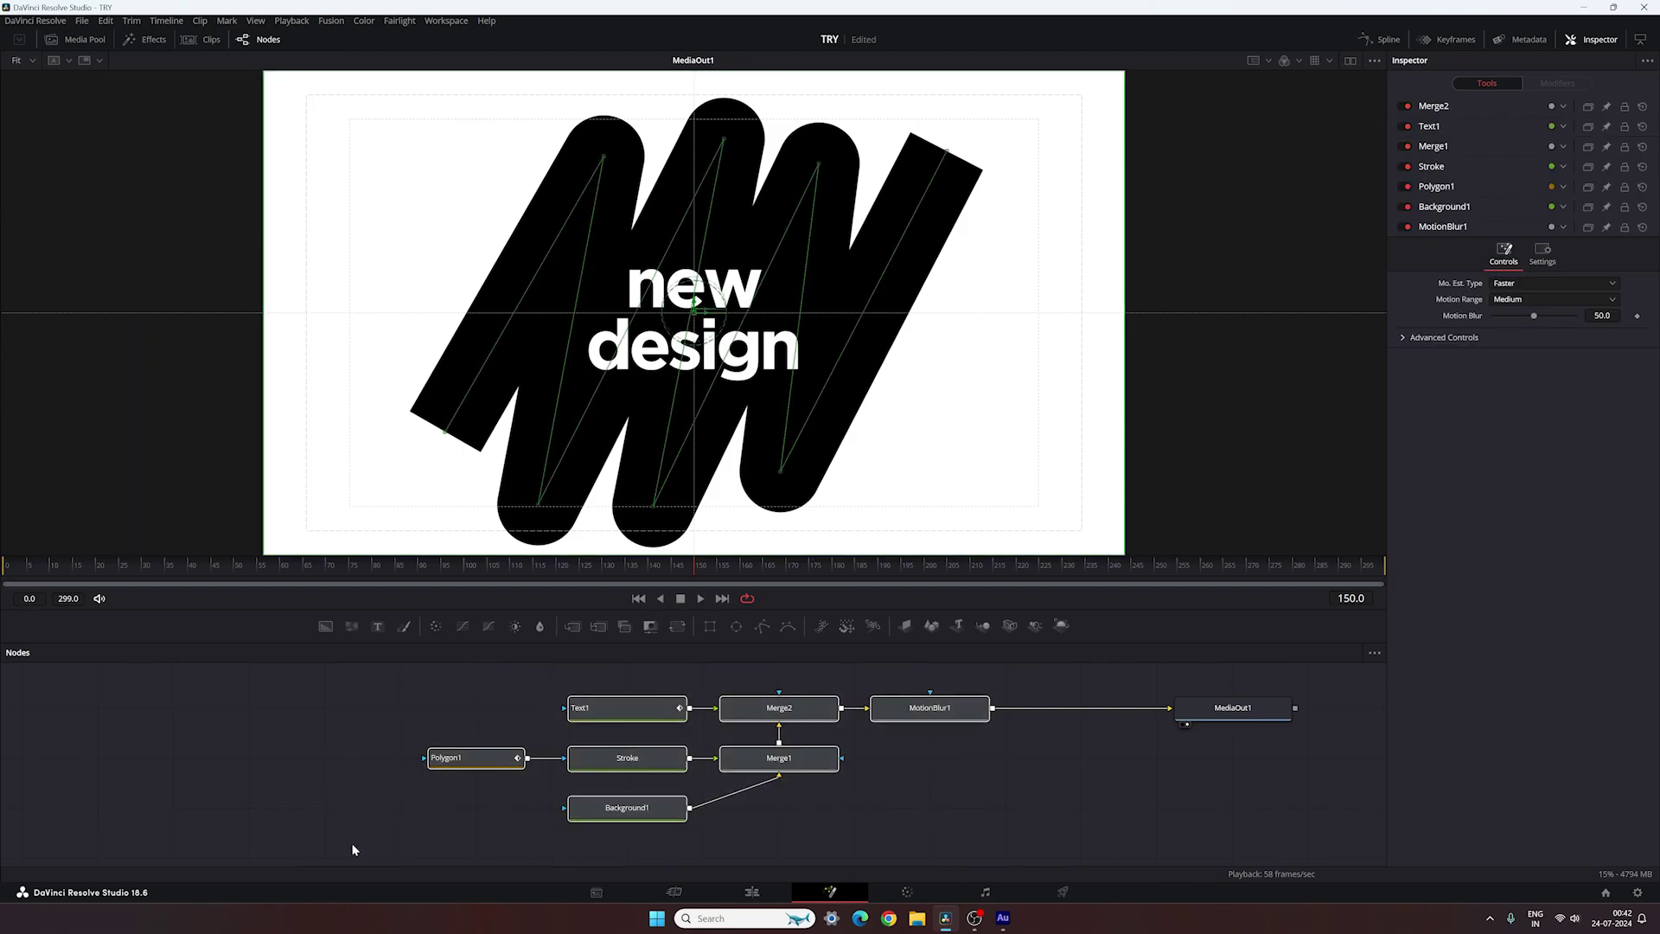
key(ctrl+c)
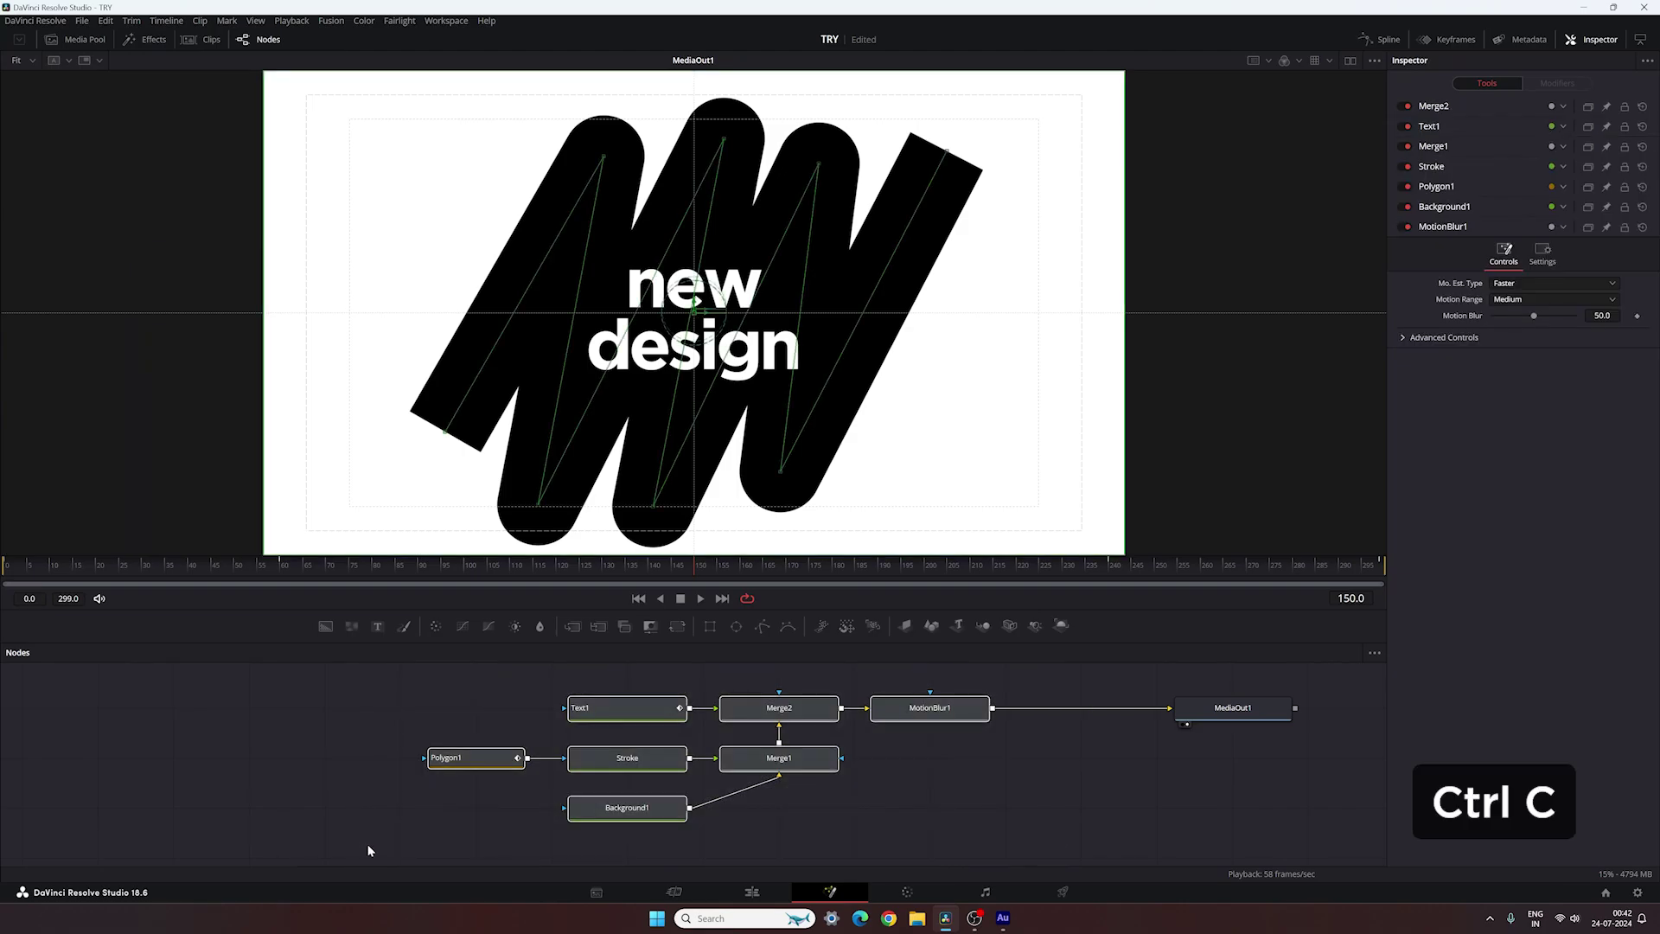
click(752, 892)
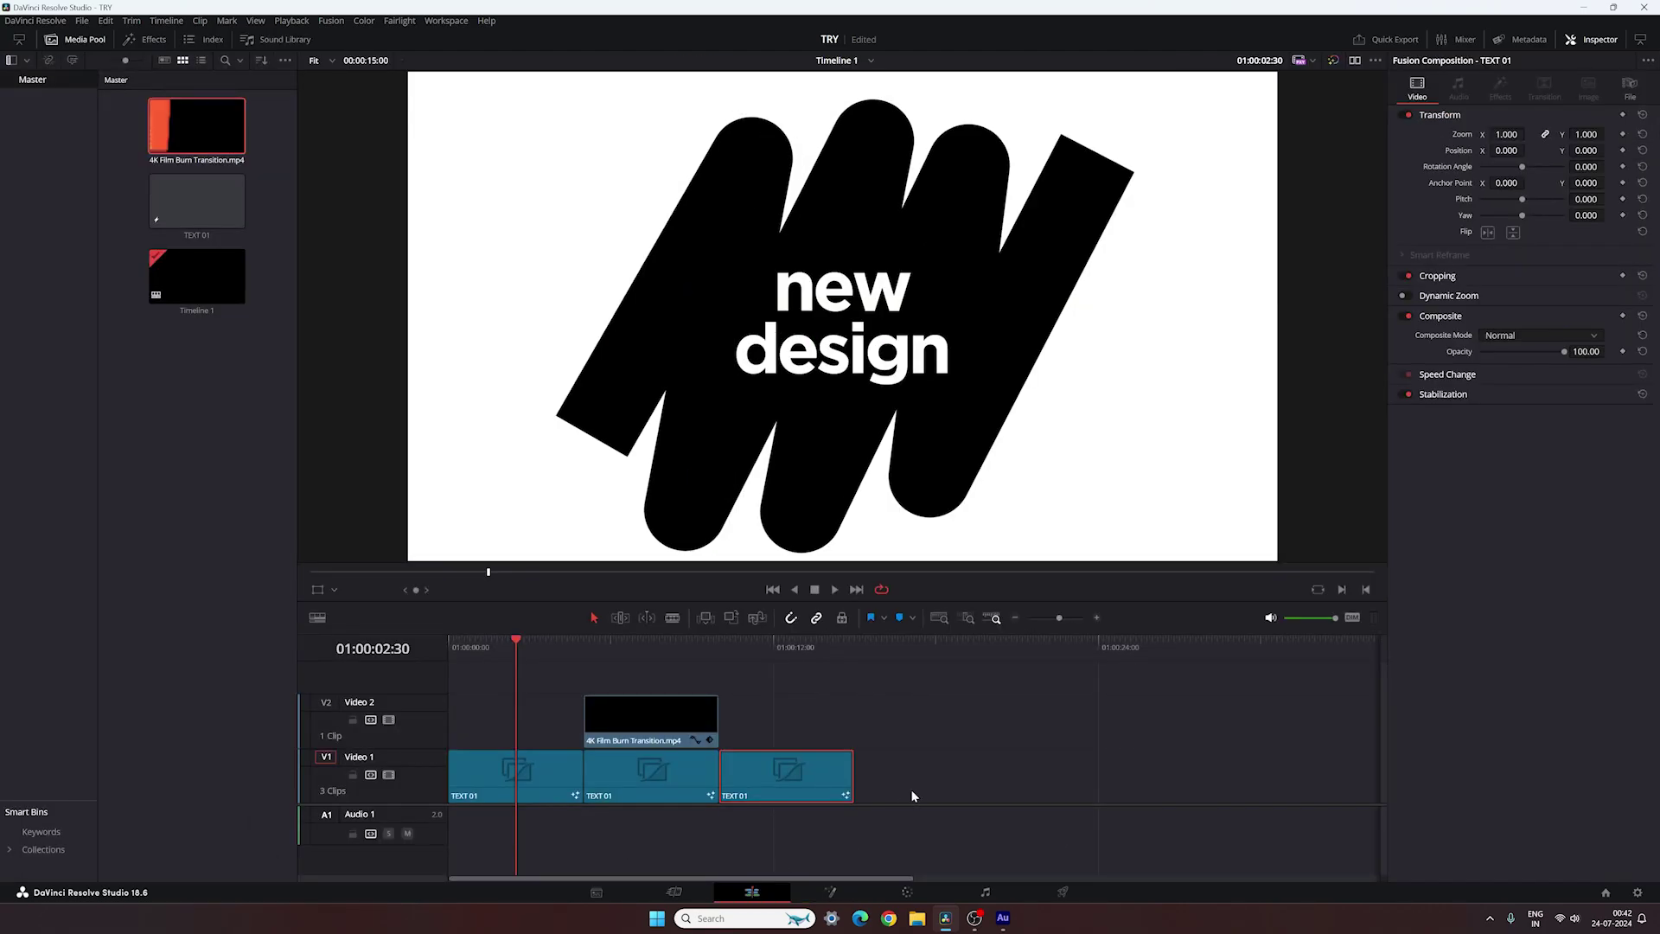
- Import the video 4907333-hd_2048_1080_25fps from the Downloads folder into the media pool
click(912, 795)
right_click(183, 393)
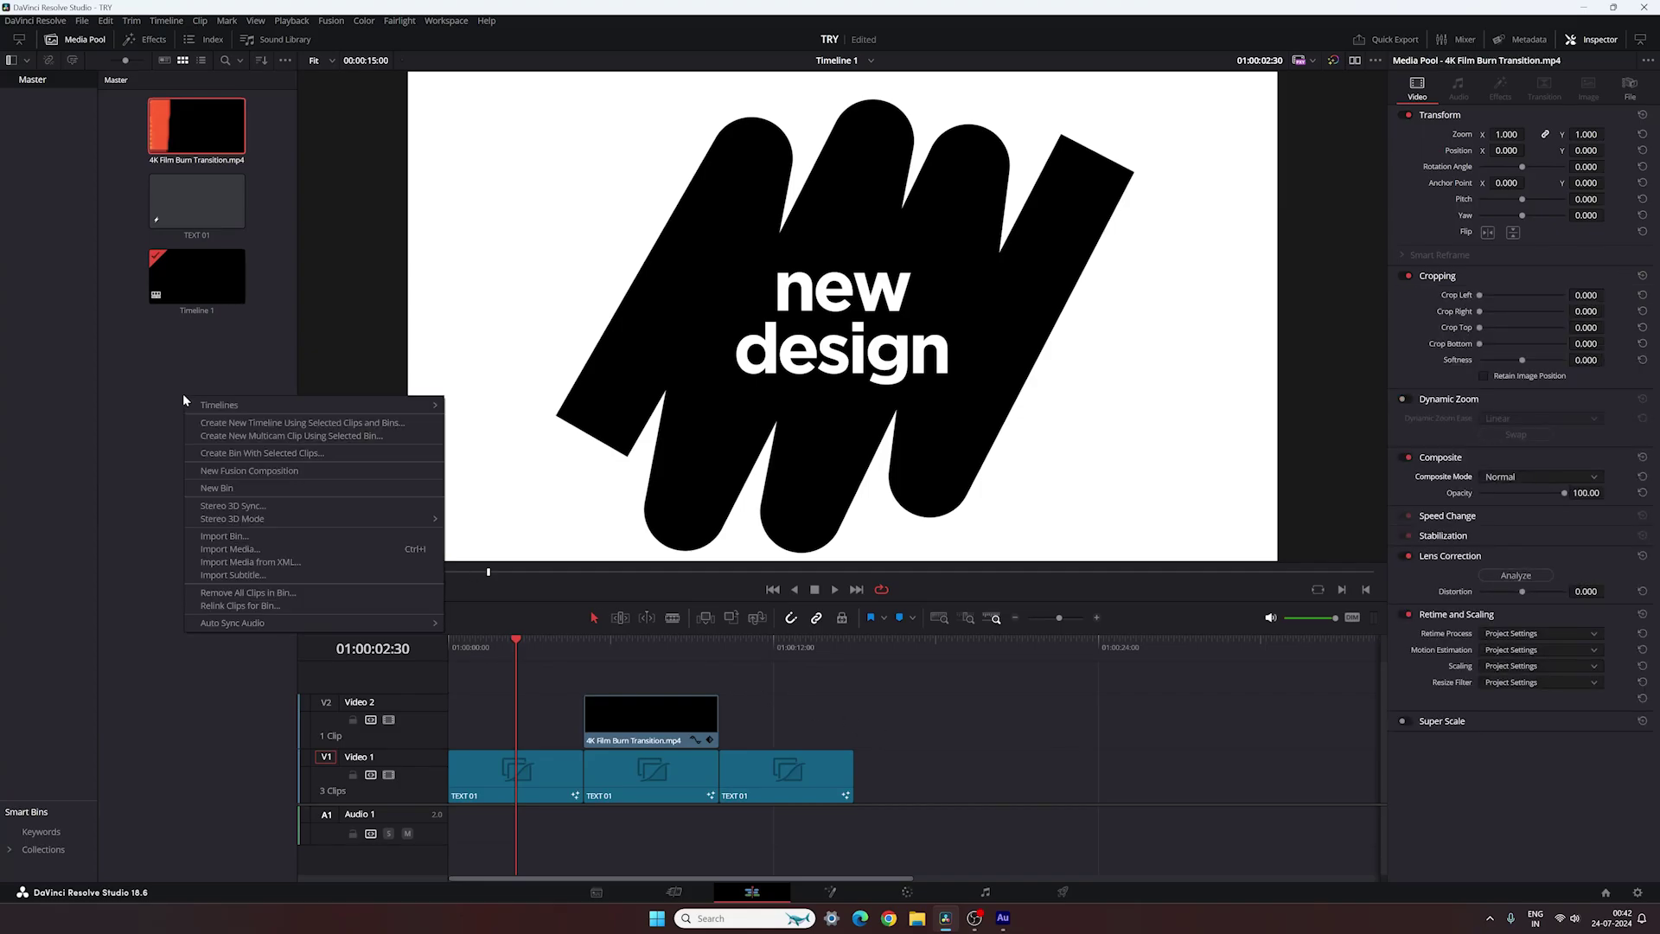
click(232, 547)
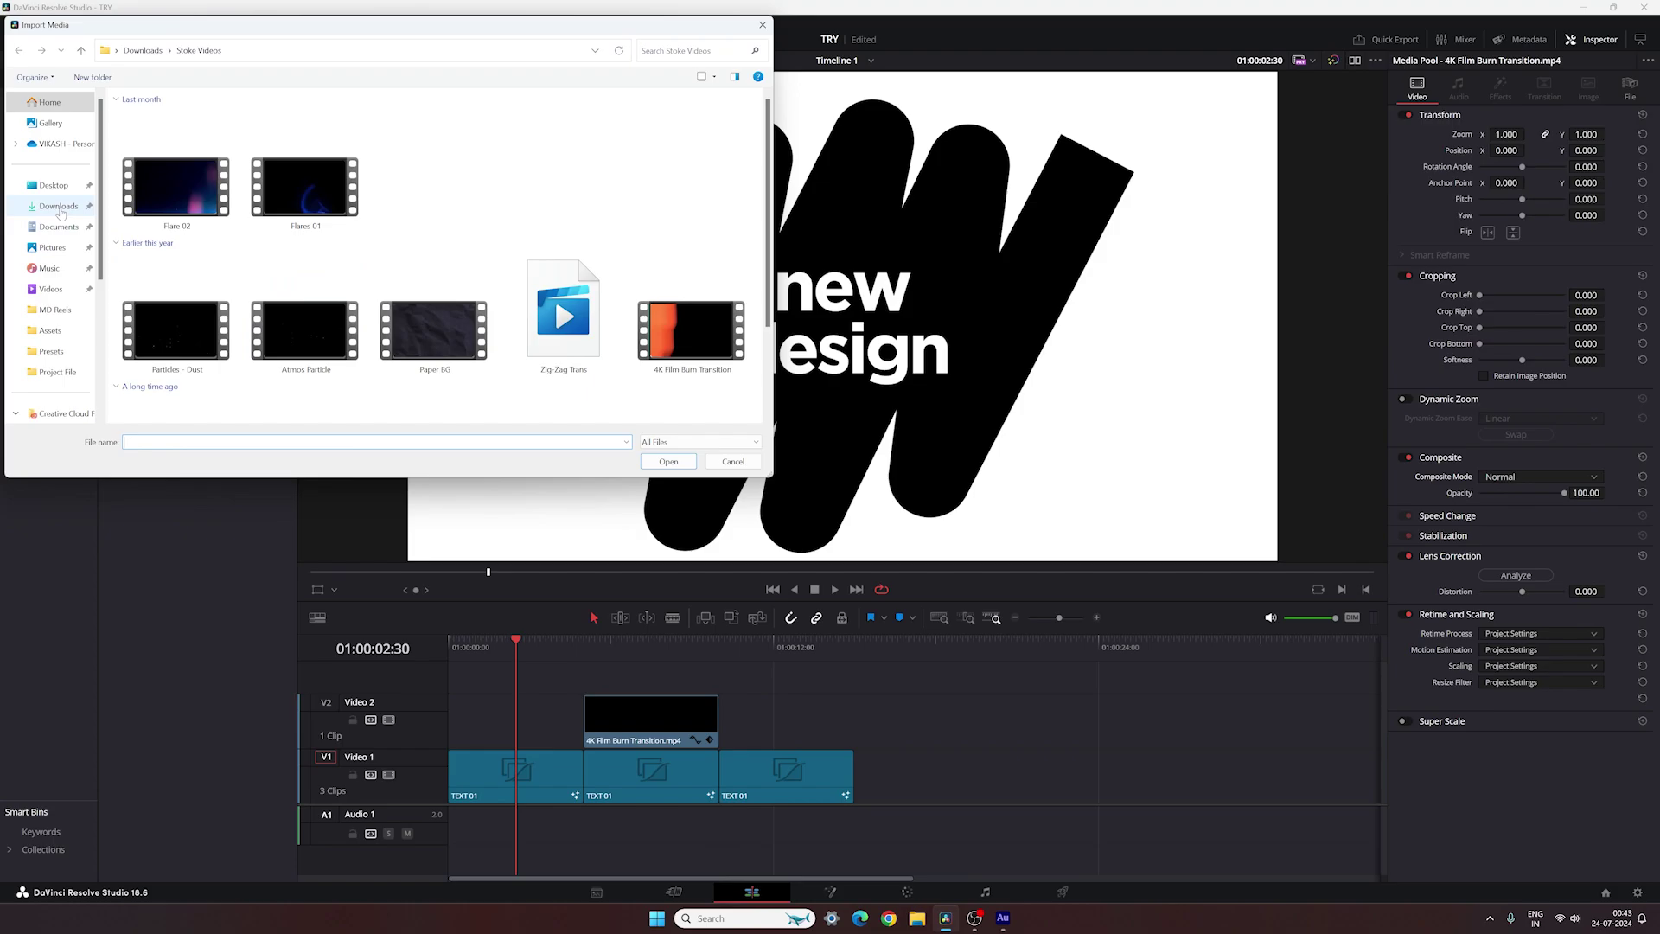
click(57, 206)
click(321, 175)
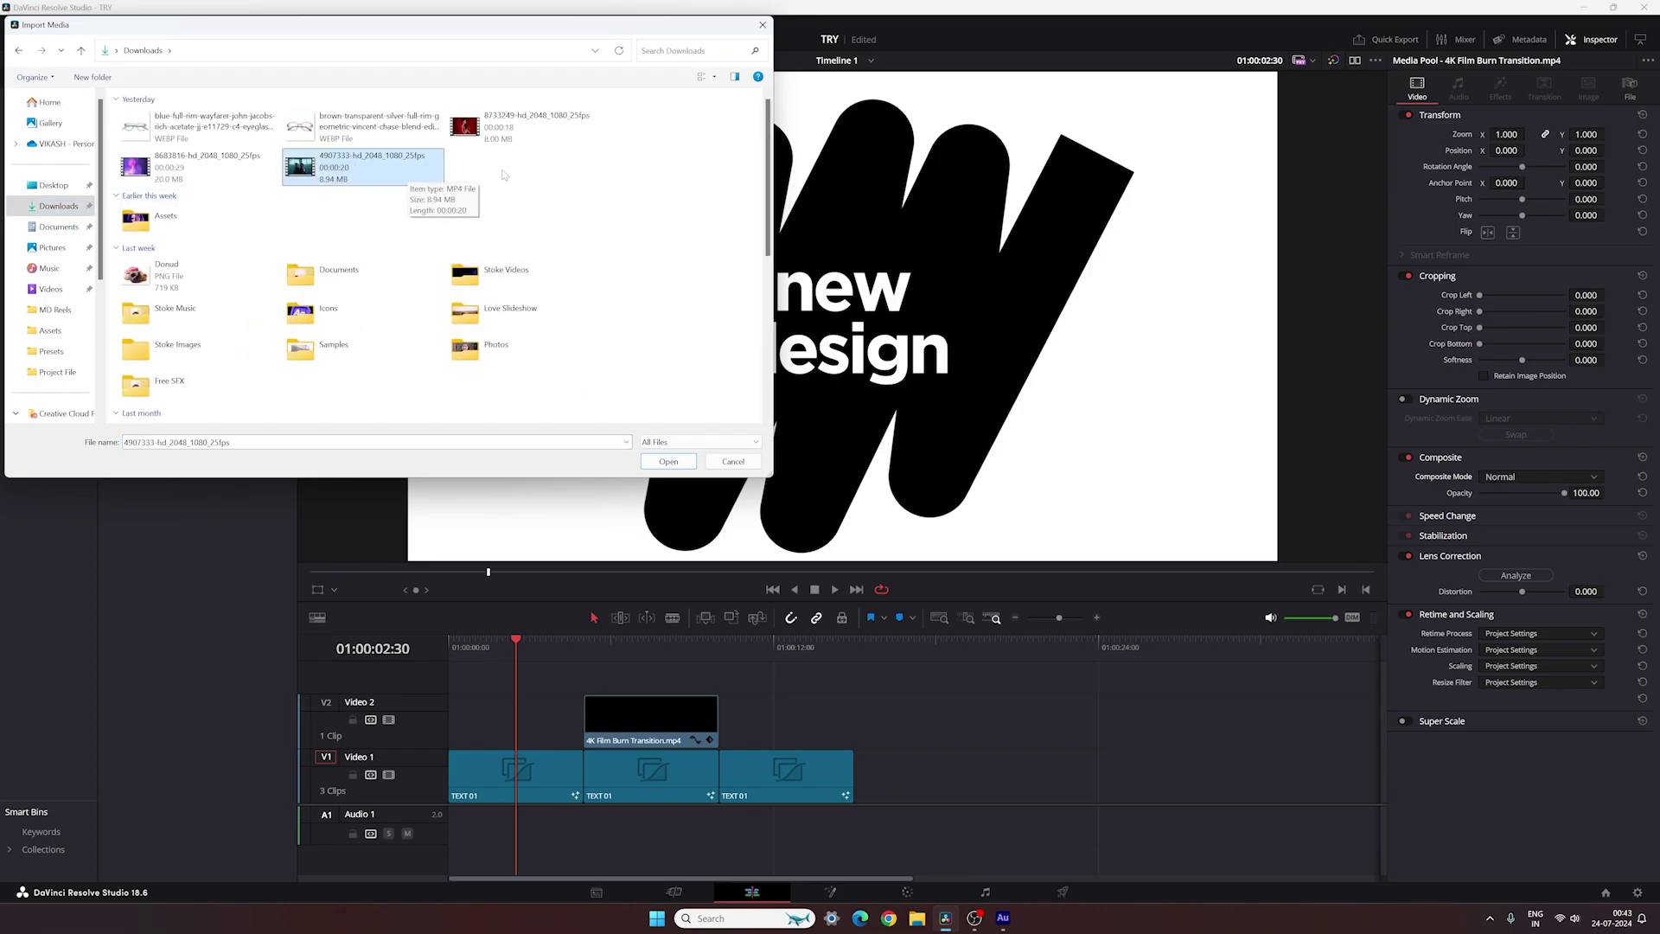
click(669, 462)
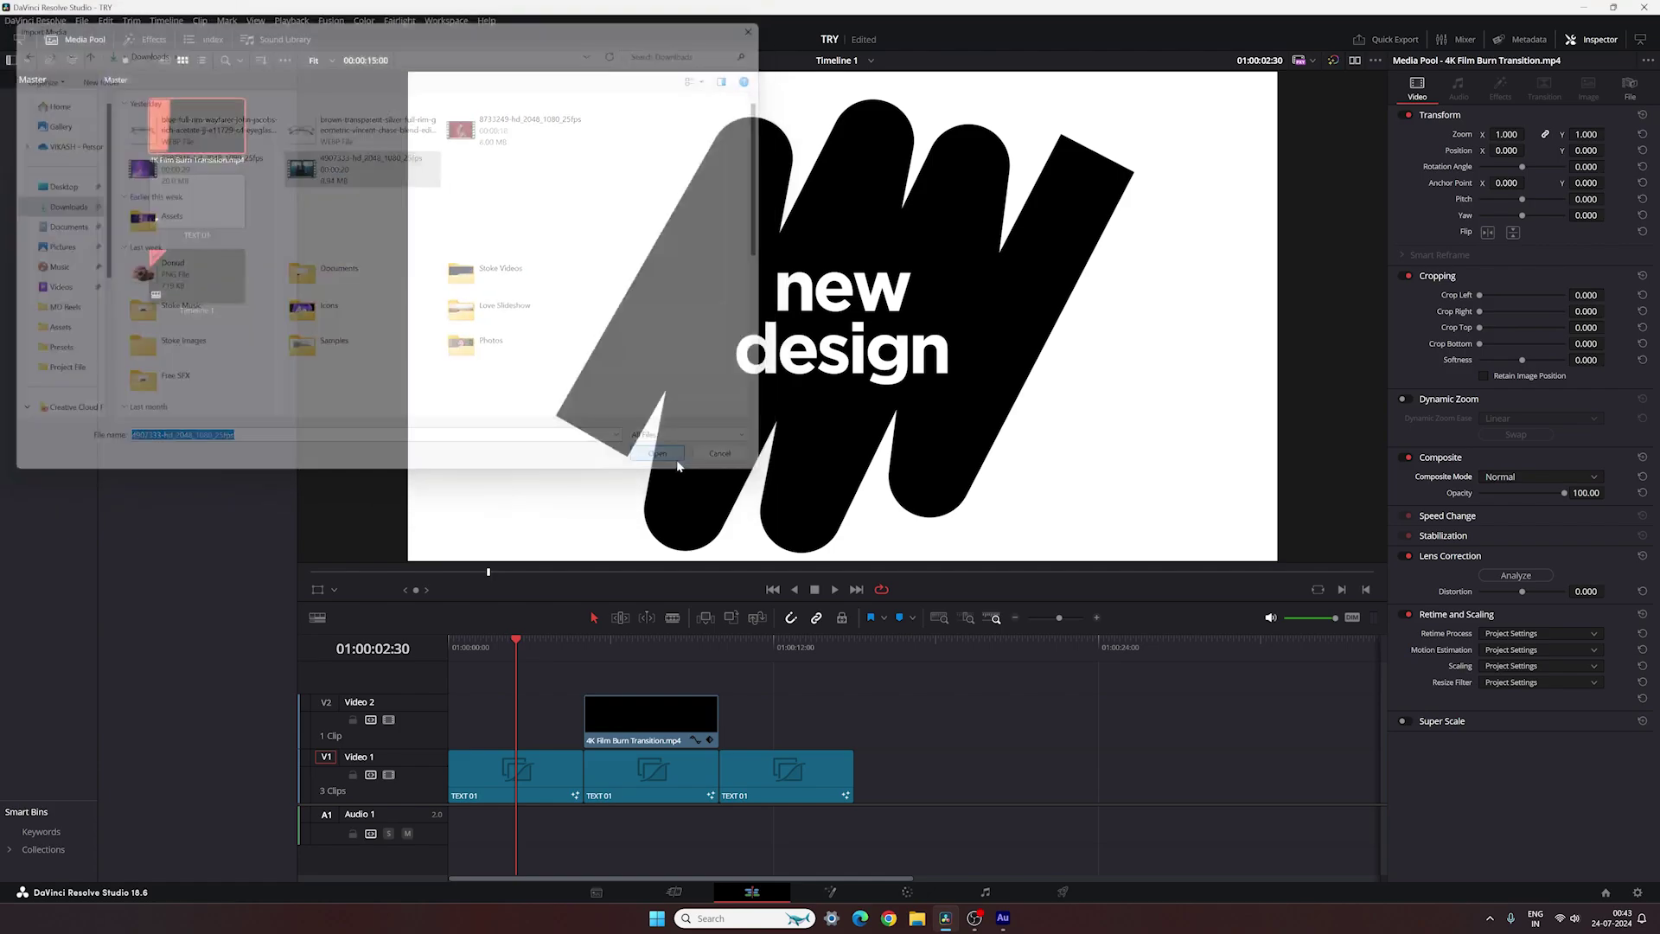
- Place the imported footage on Video 2 above the third TEXT 01 clip, cut it at 01:00:15:00 and delete the remainder
click(182, 206)
mouse_move(182, 206)
mouse_down()
mouse_move(957, 715)
mouse_move(859, 782)
mouse_move(962, 773)
mouse_move(977, 722)
mouse_move(828, 722)
mouse_up()
click(723, 648)
drag(723, 648, 854, 670)
click(673, 618)
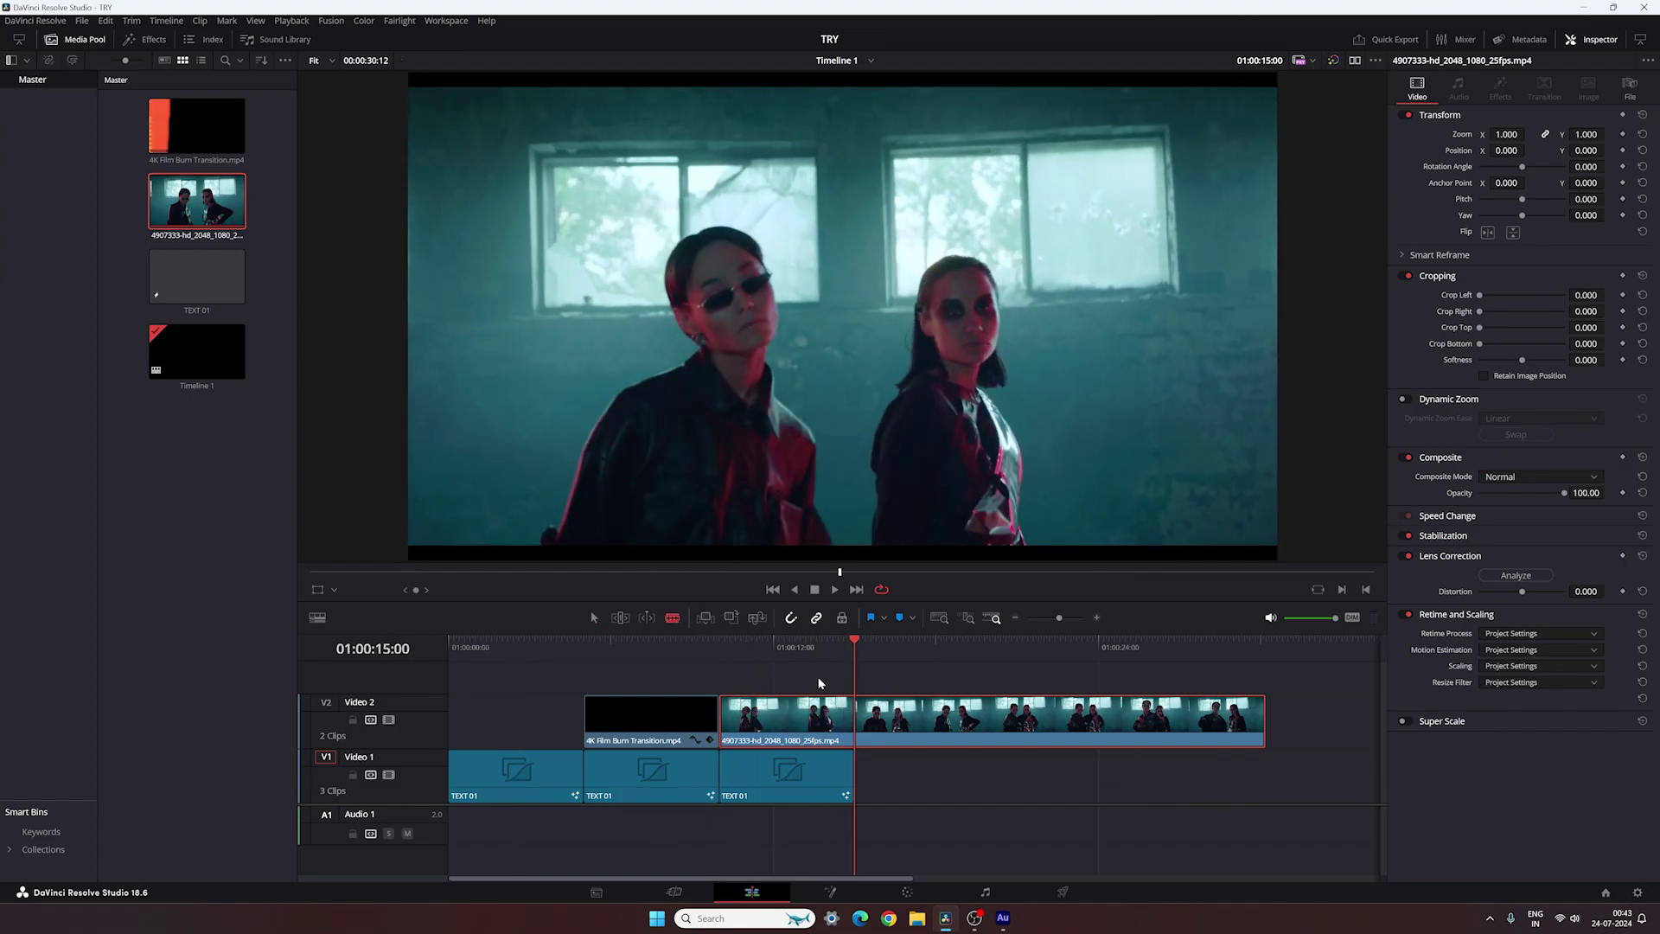
click(854, 719)
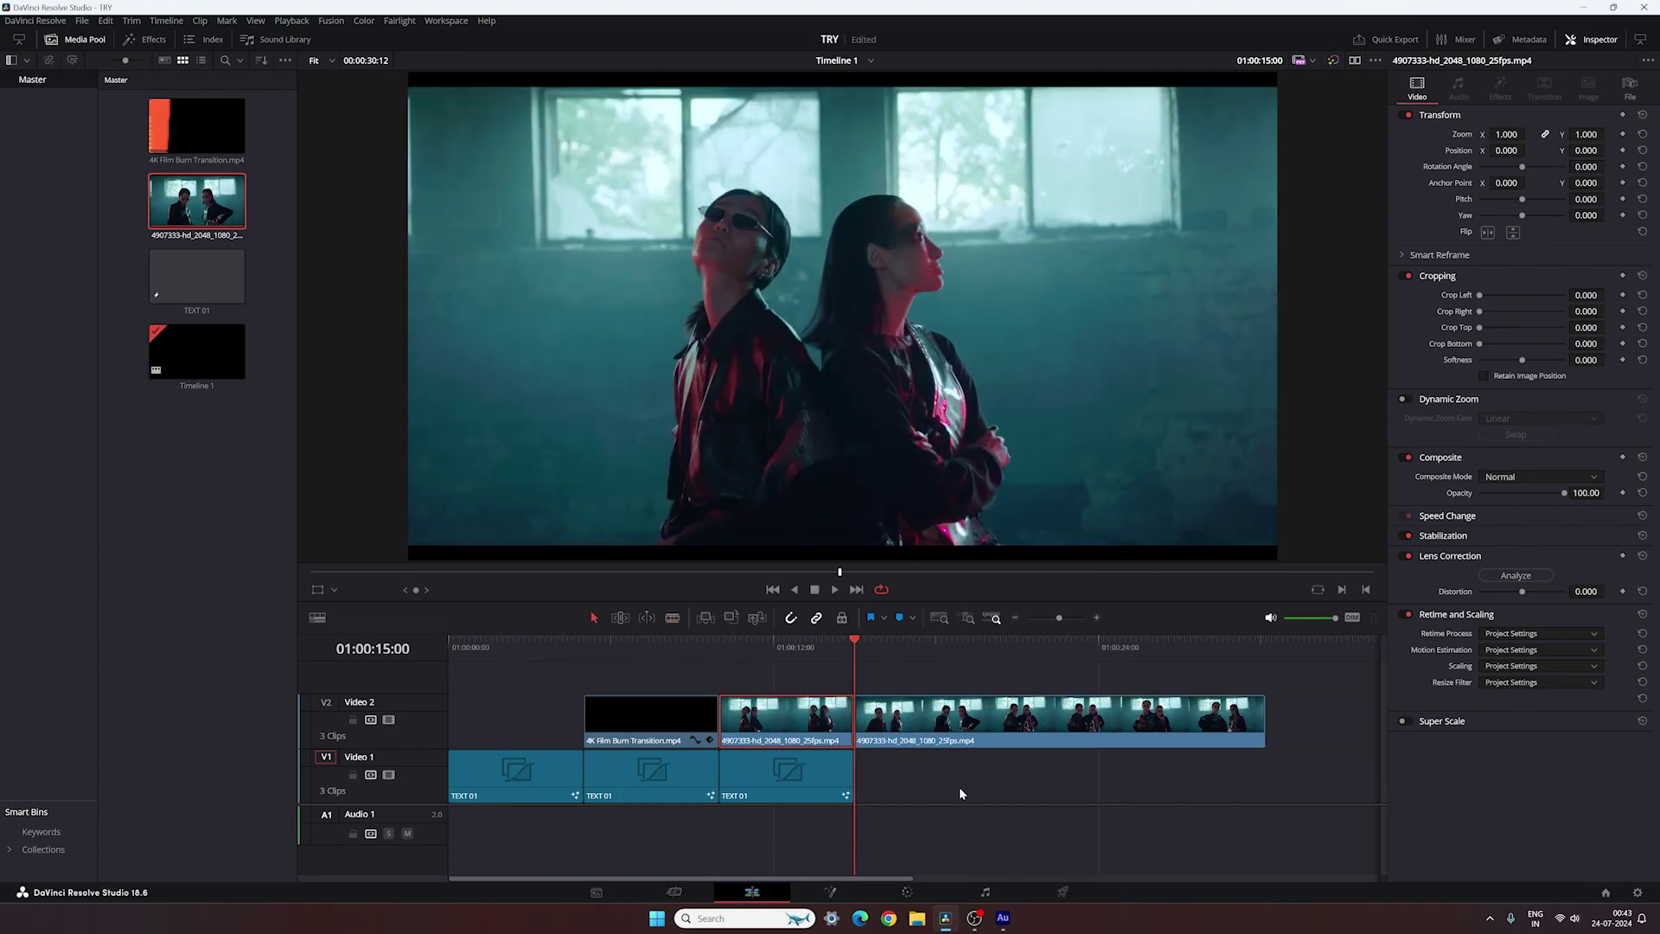
click(1010, 724)
key(BackSpace)
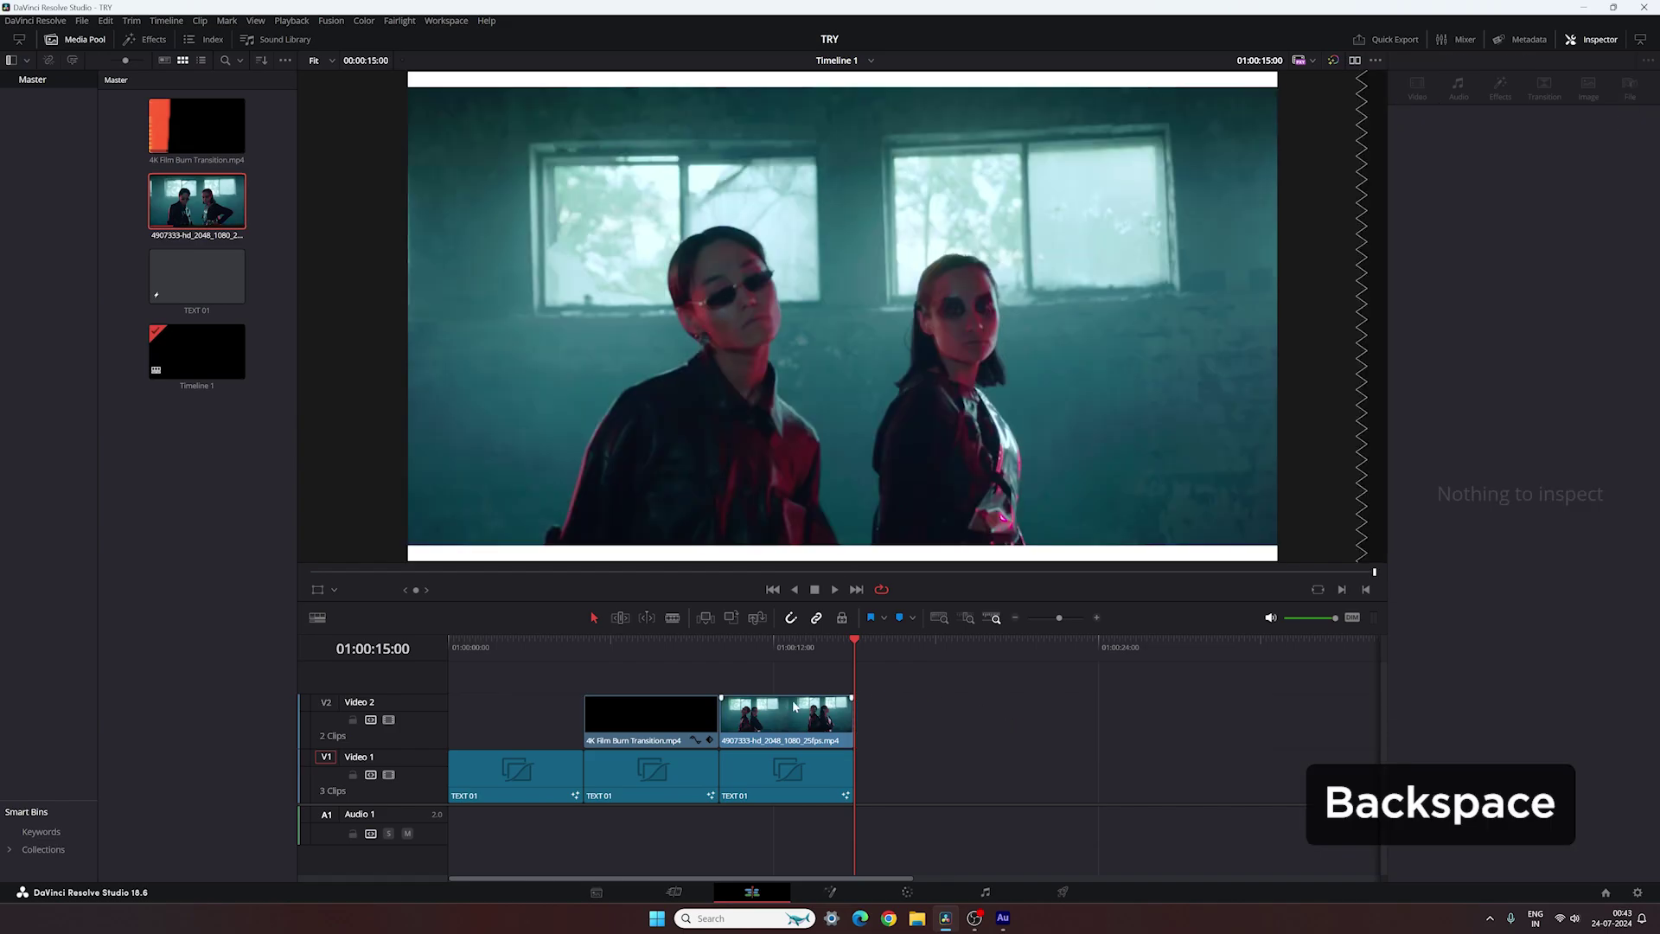
- Move the trimmed footage to Video 1 directly after the third TEXT 01 clip and set its Zoom to 1.080
drag(794, 707, 934, 772)
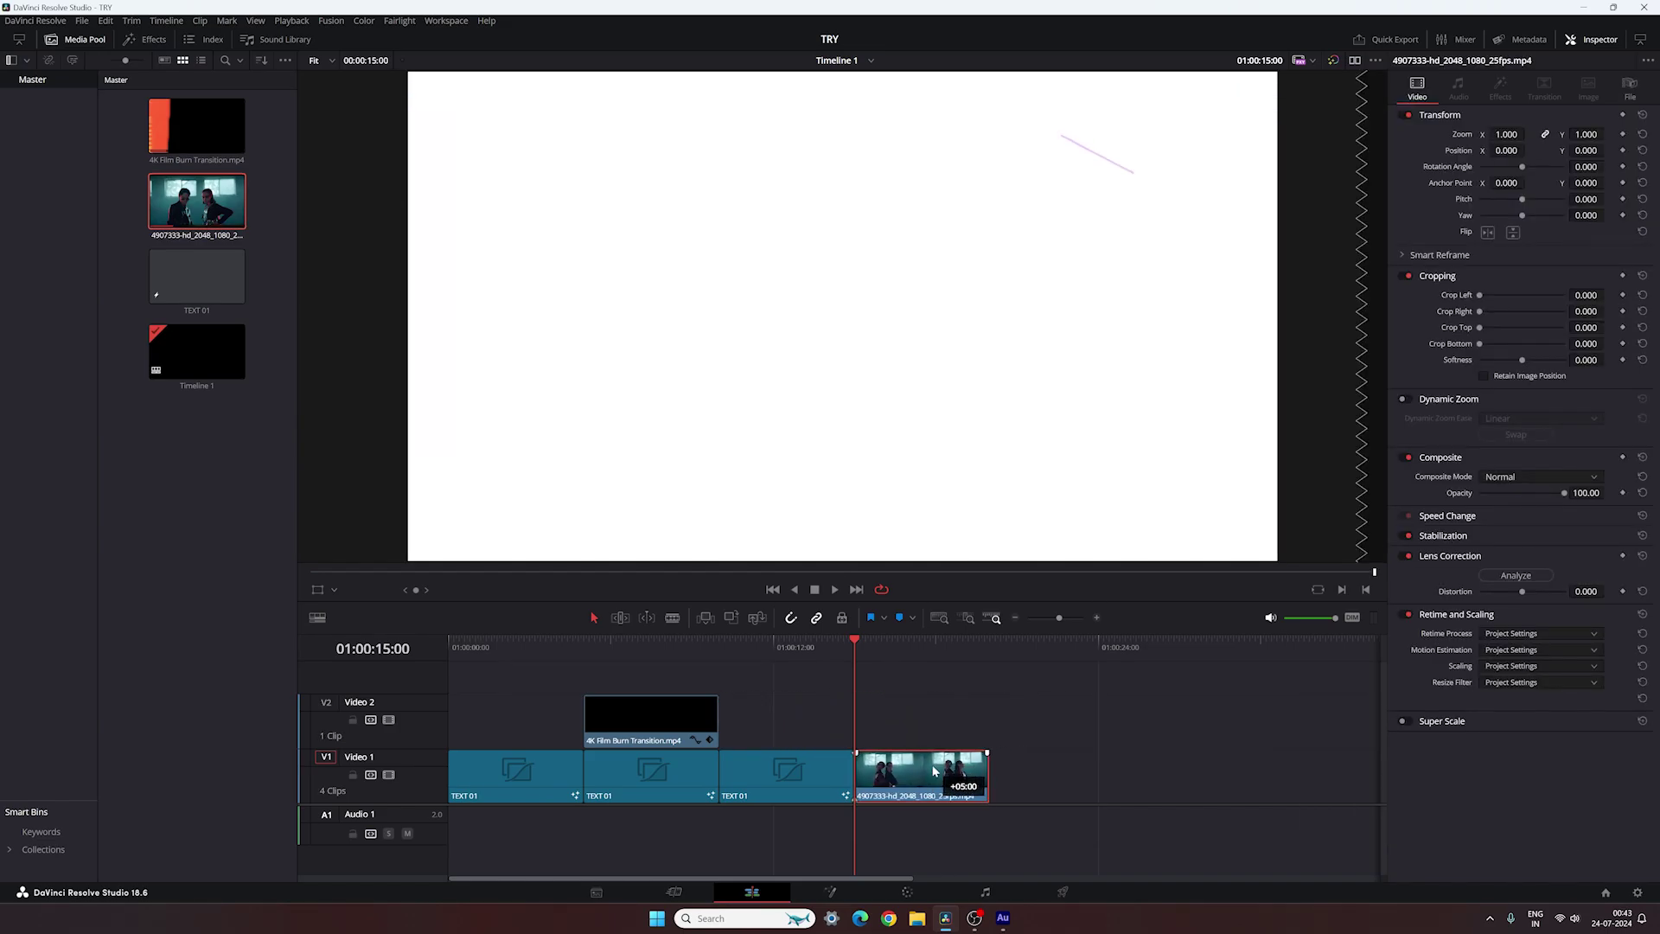
click(924, 768)
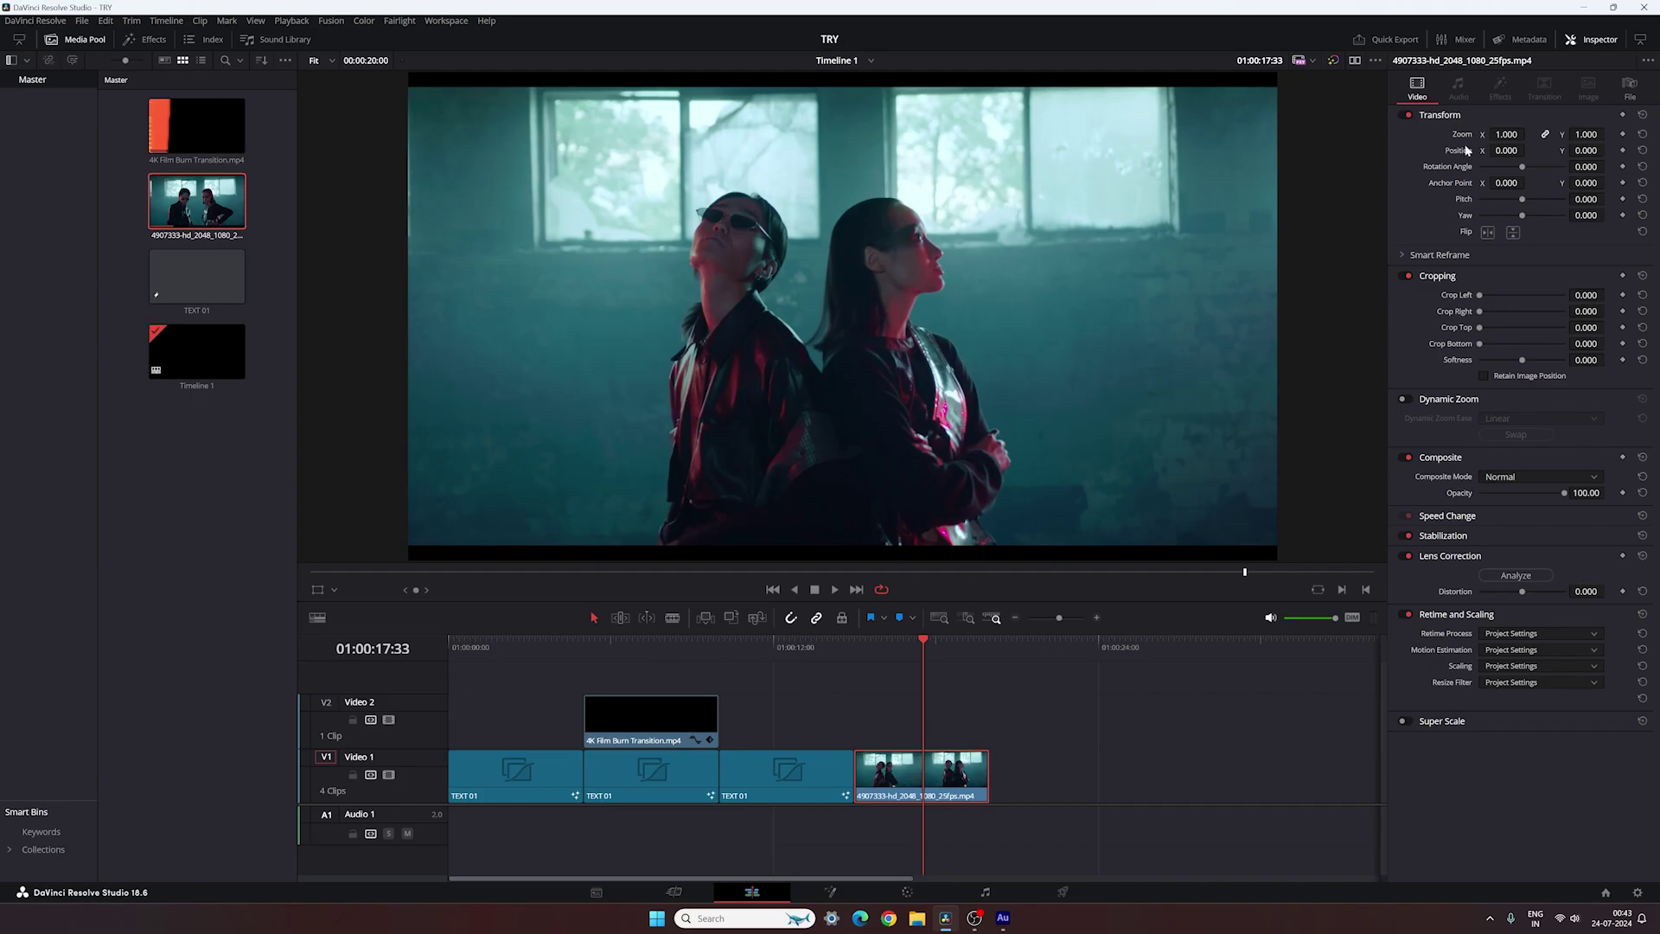
drag(1504, 137, 1522, 137)
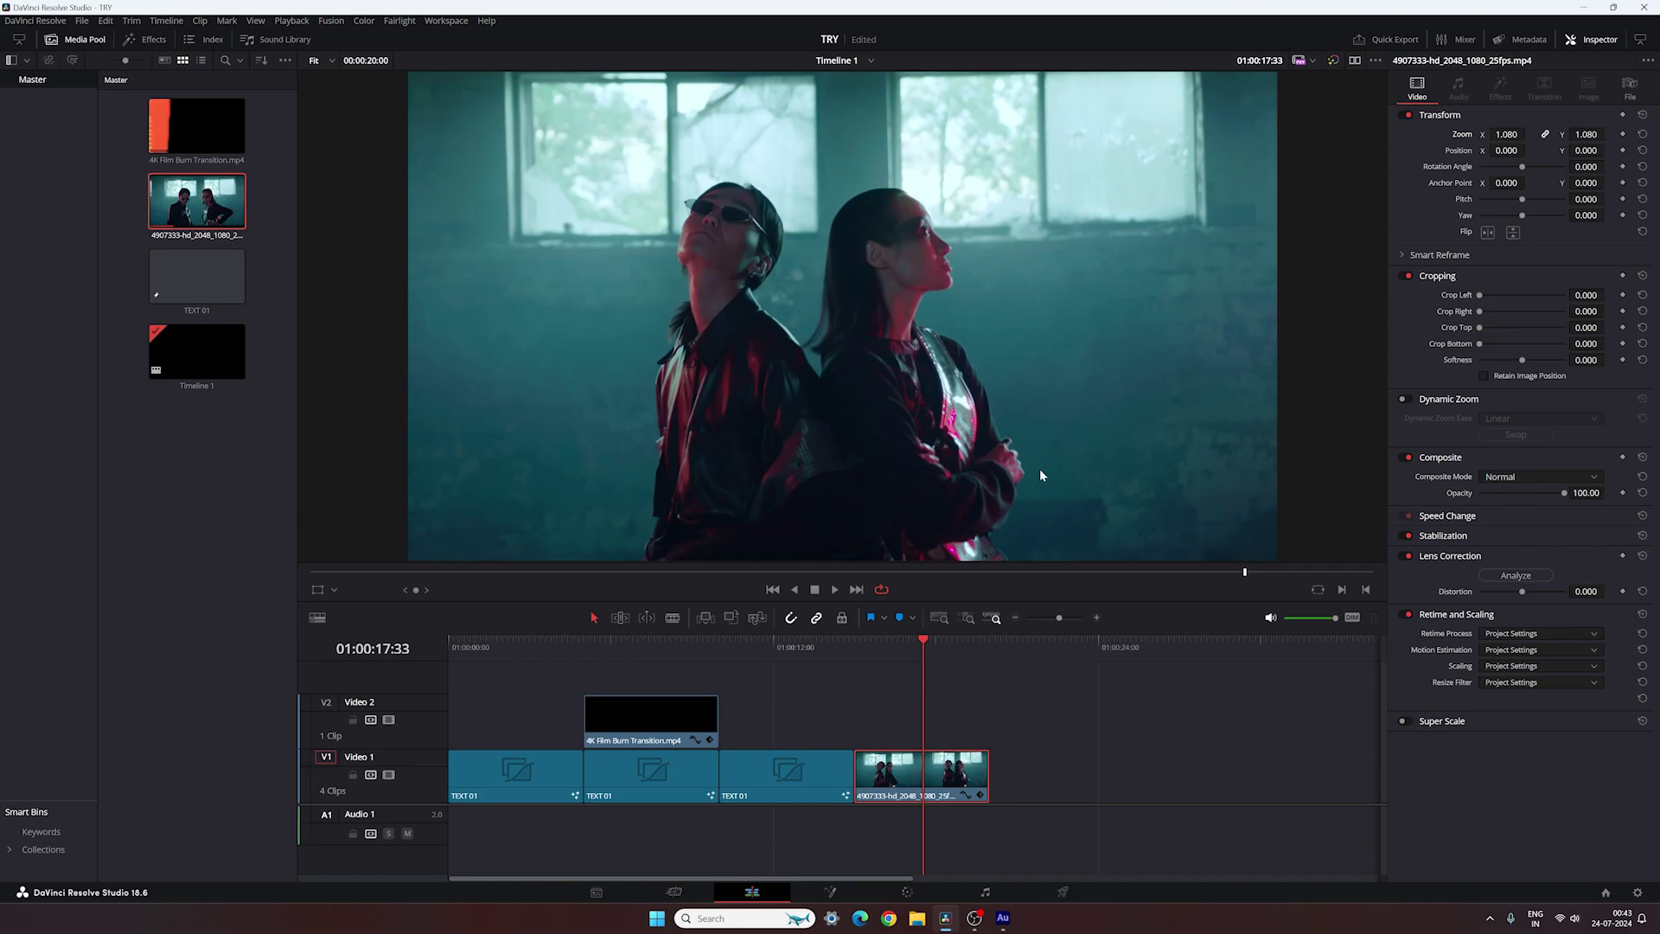
- Add an Adjustment Clip on Video 2 directly above the footage clip
click(1019, 742)
click(159, 40)
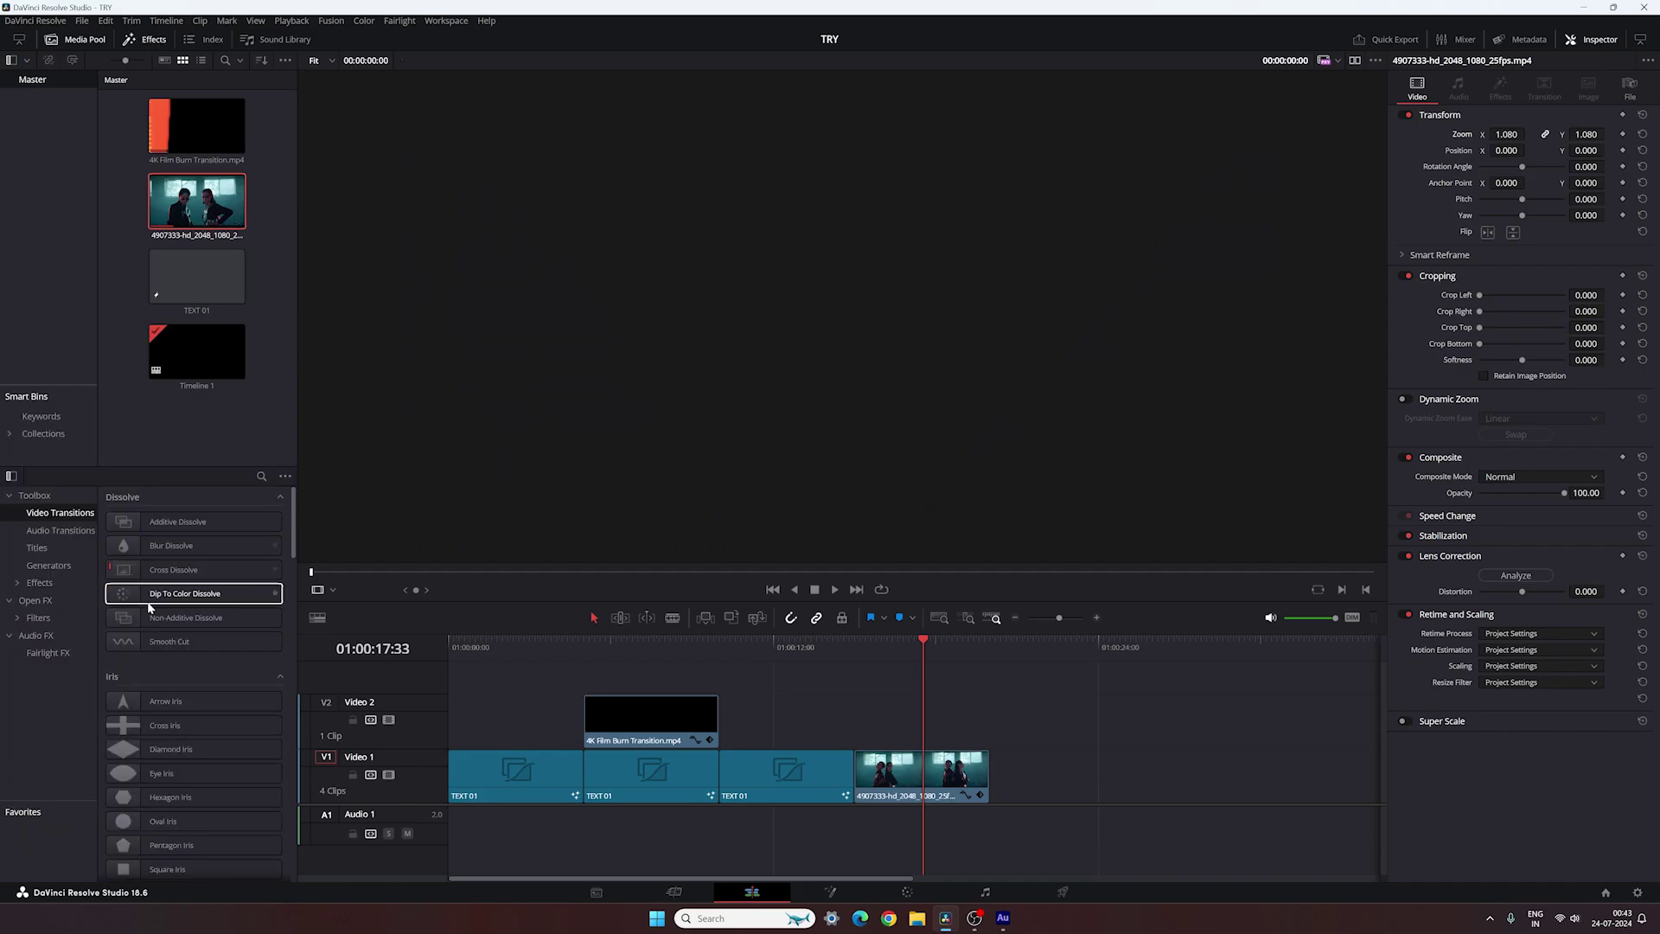
click(40, 582)
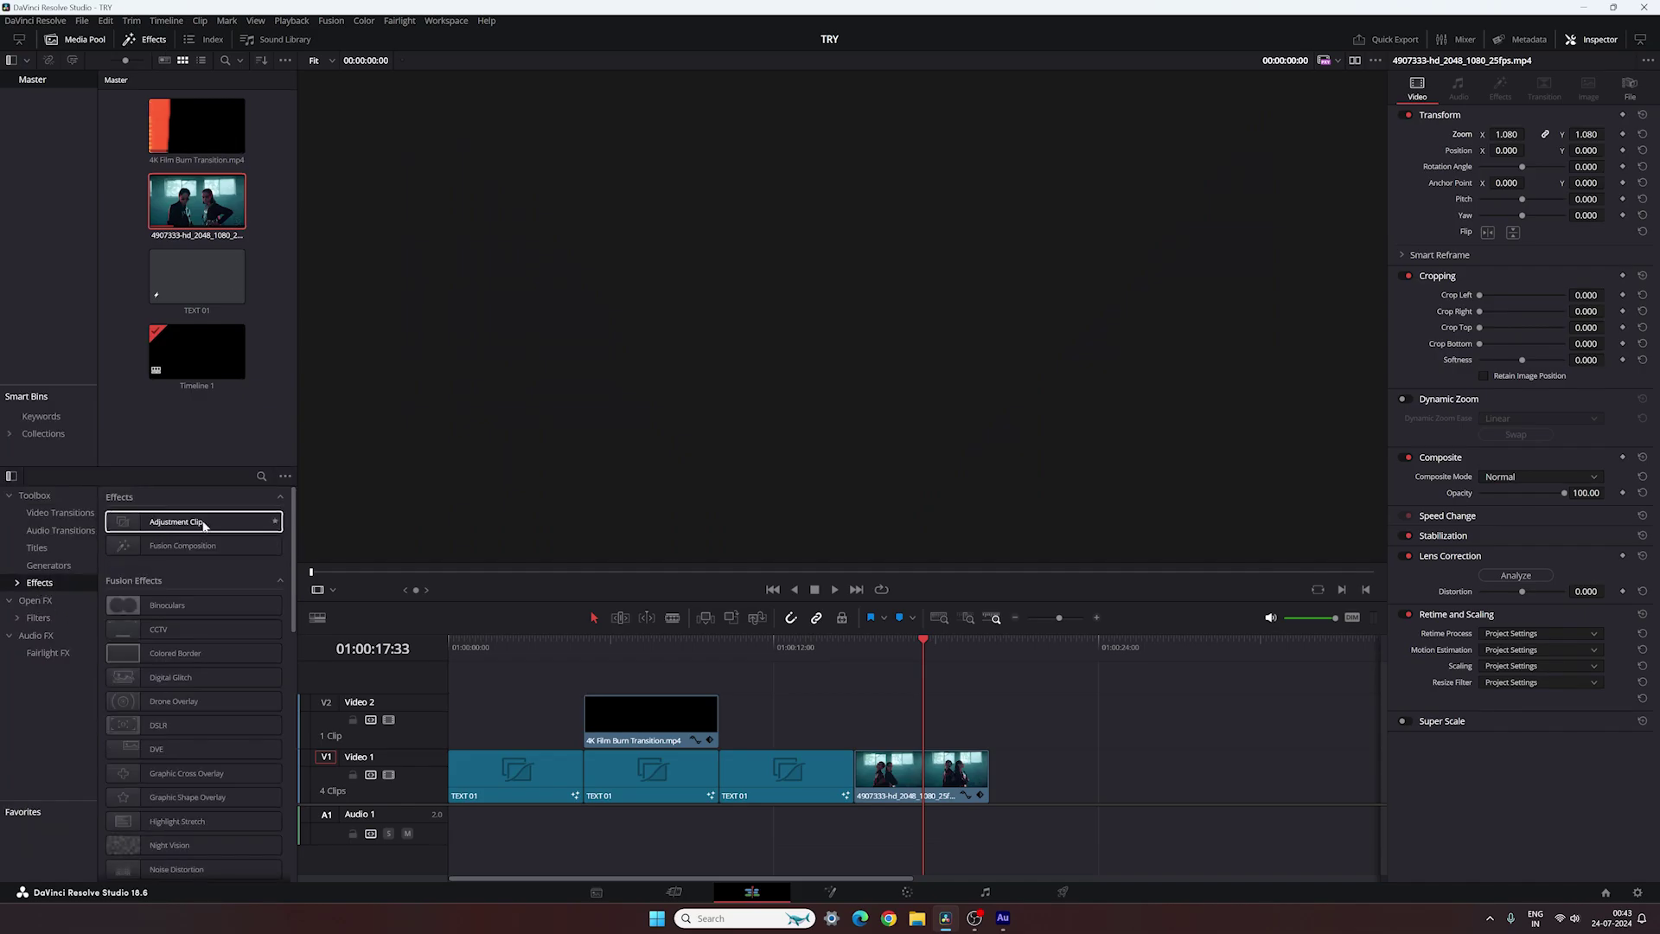
drag(177, 523, 910, 745)
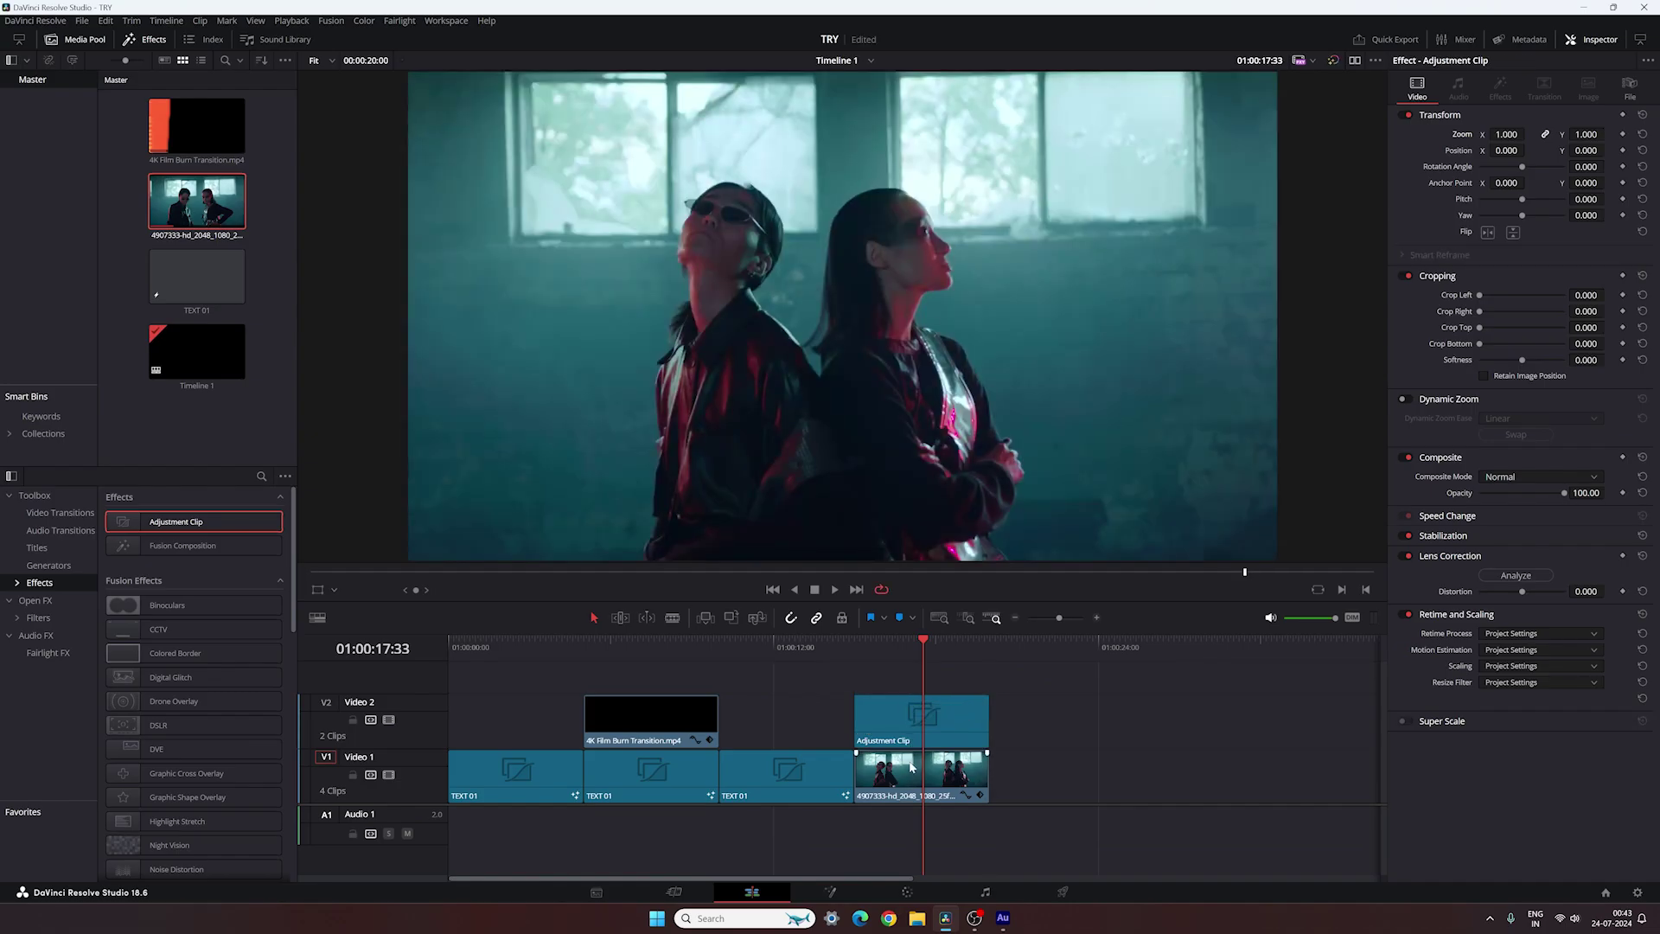
- In the adjustment clip's Fusion composition, disconnect MediaIn1 from MediaOut1 and move the two nodes far apart
click(830, 891)
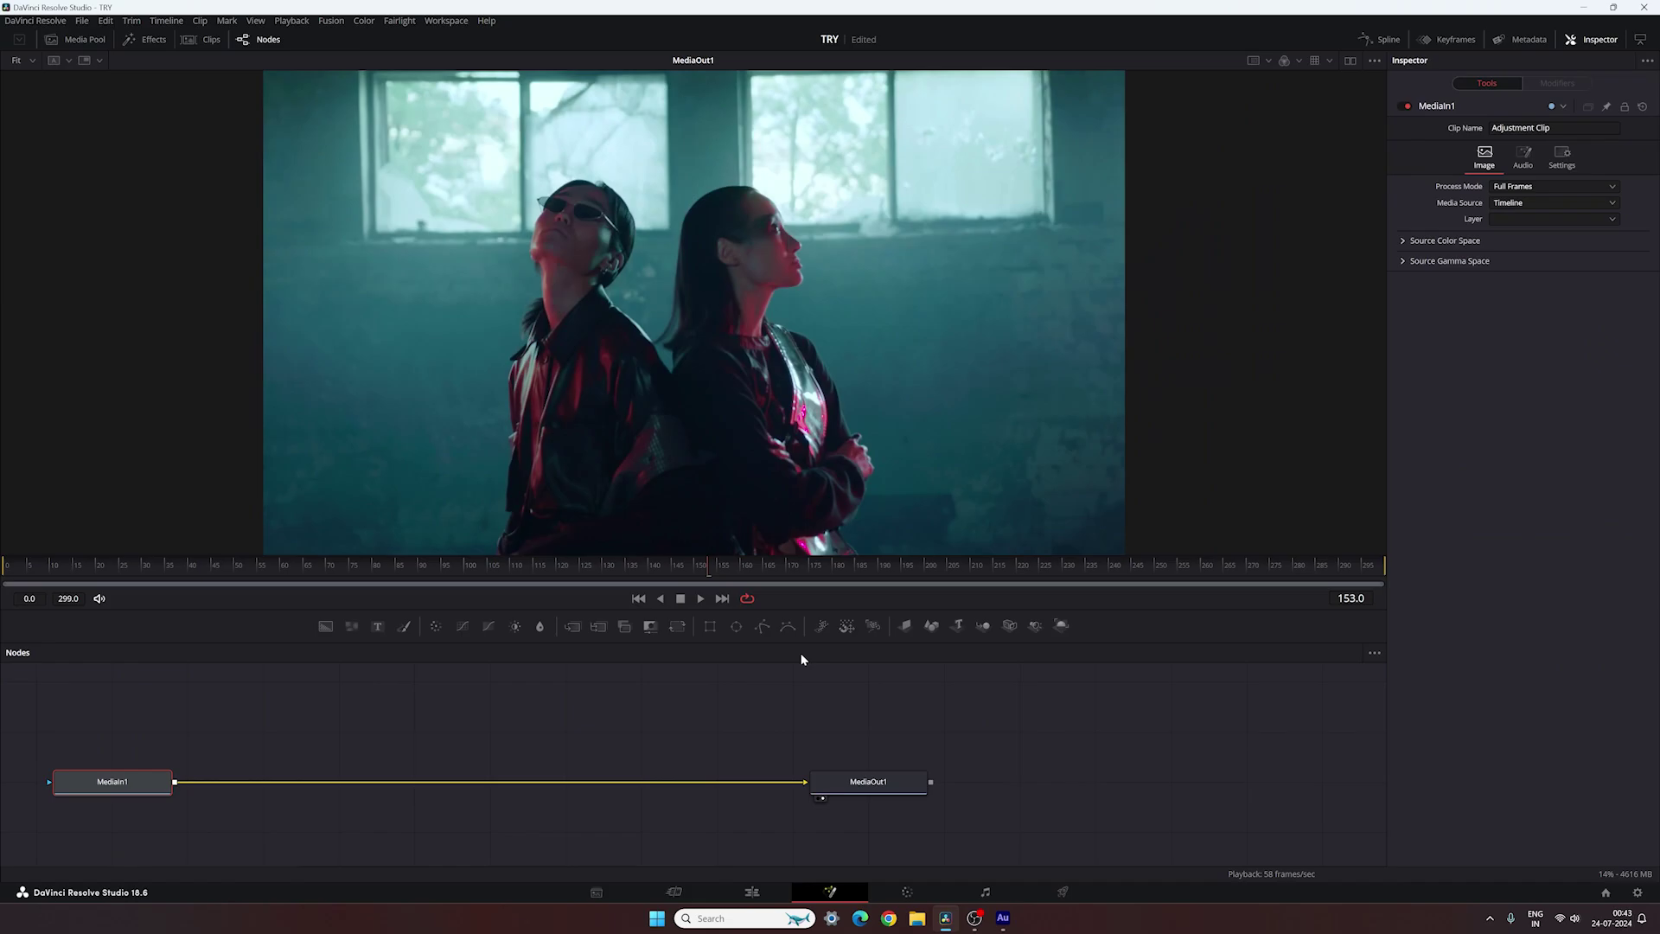
drag(799, 645, 813, 548)
drag(656, 641, 804, 657)
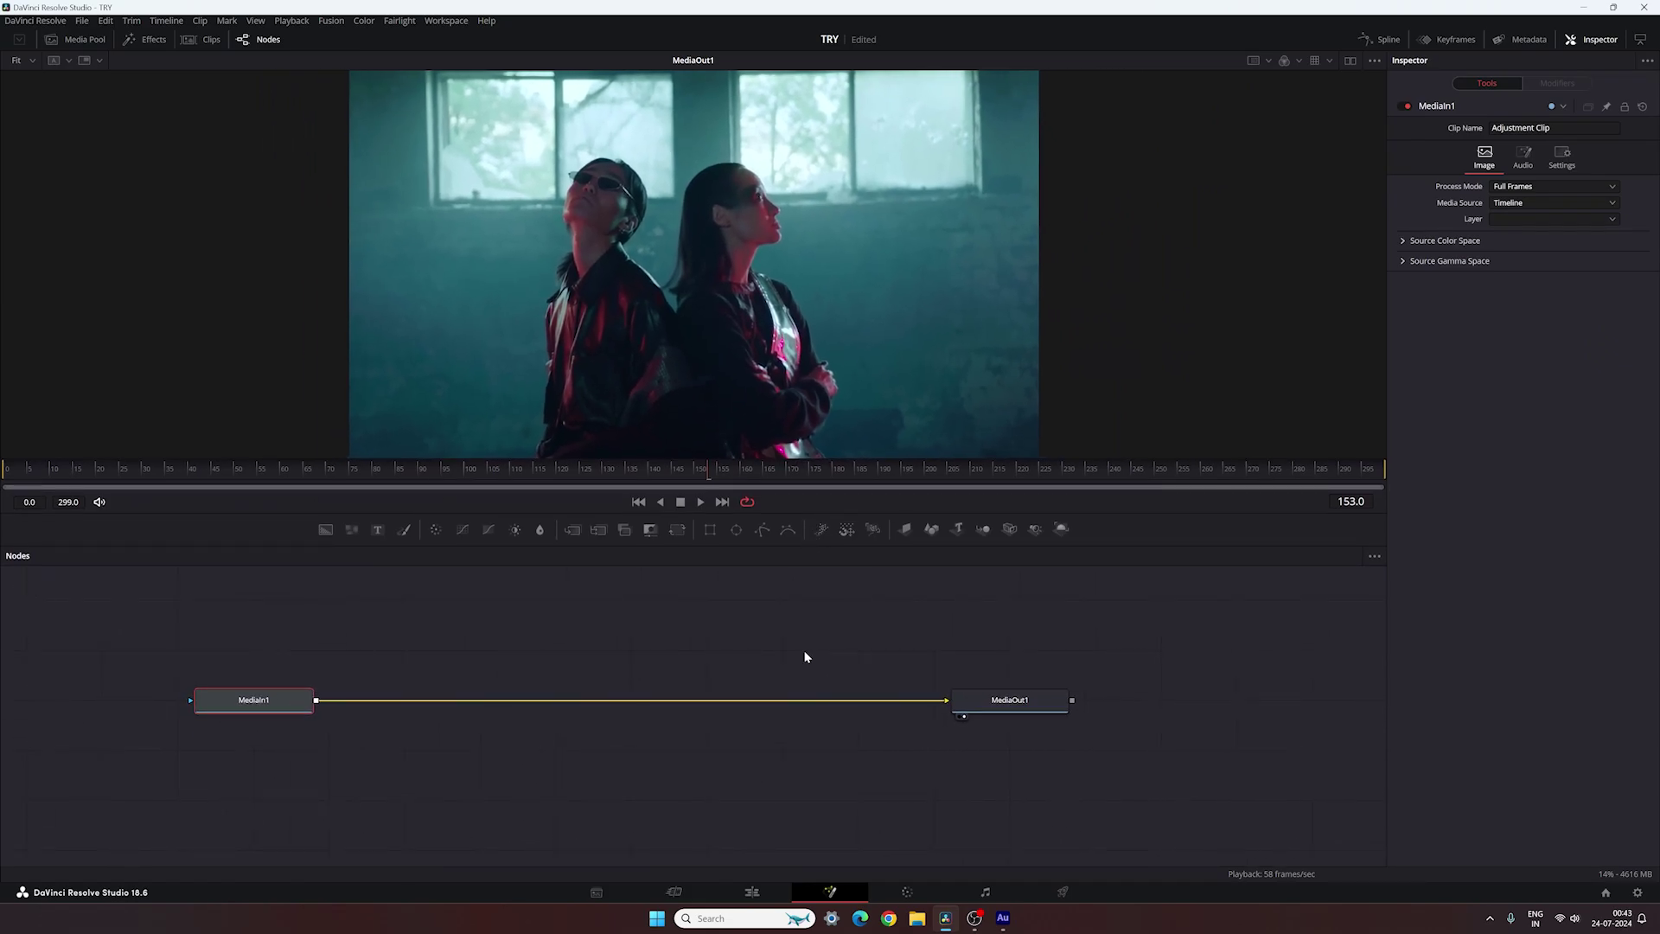
drag(947, 700, 713, 749)
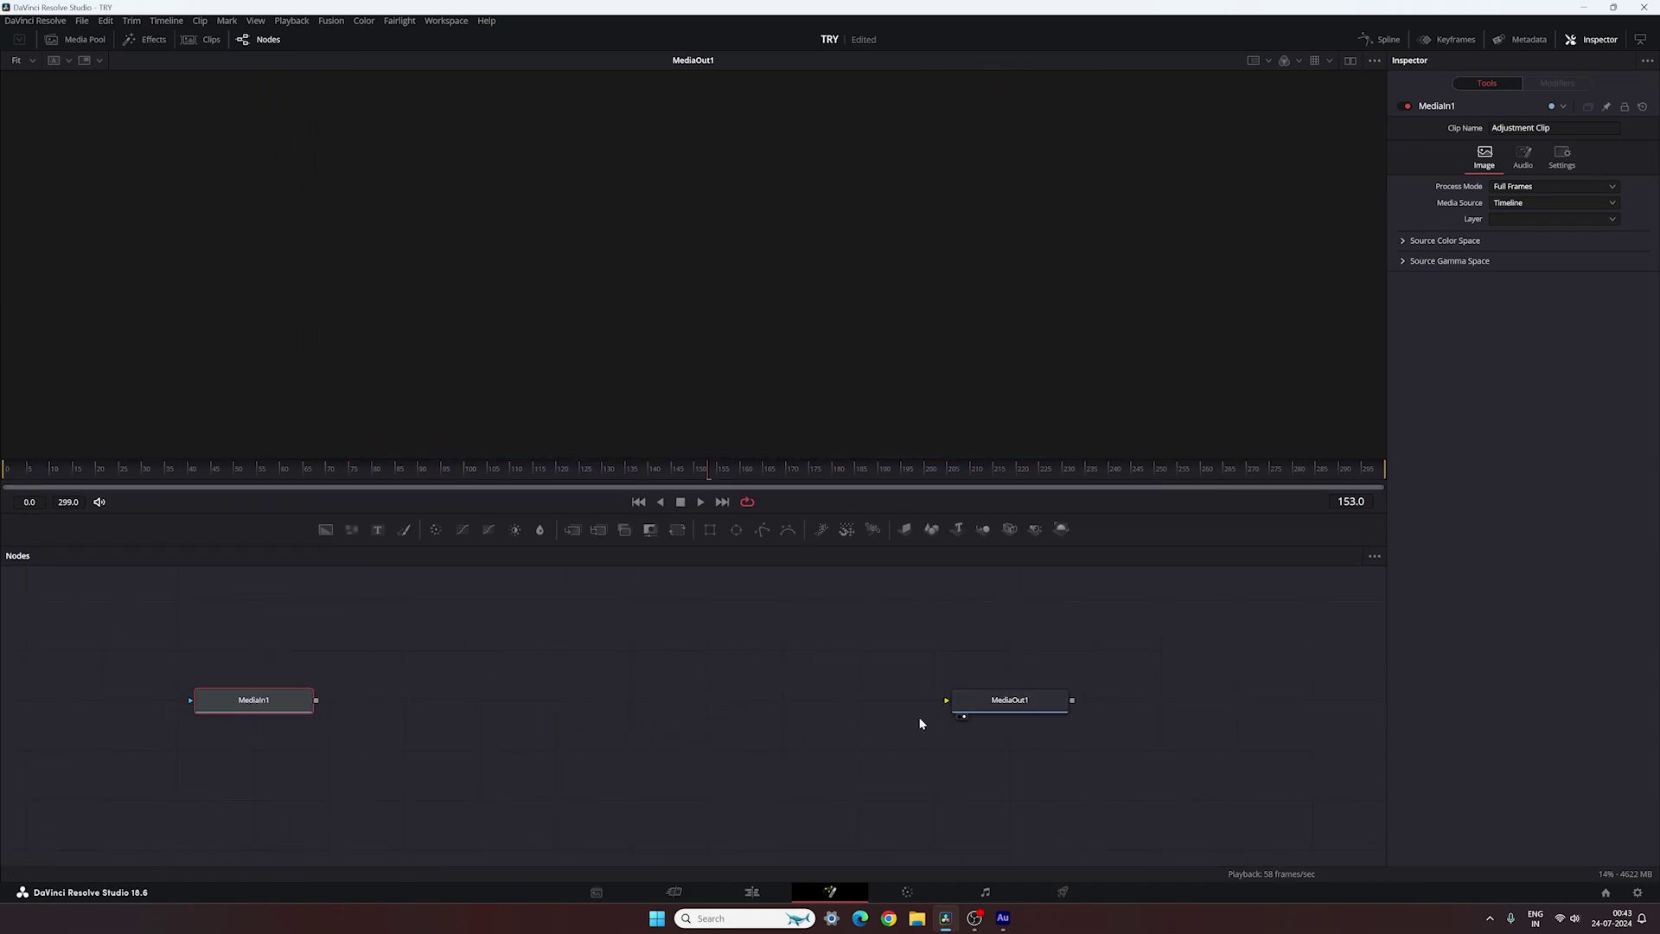
drag(1008, 708, 1211, 654)
click(1252, 645)
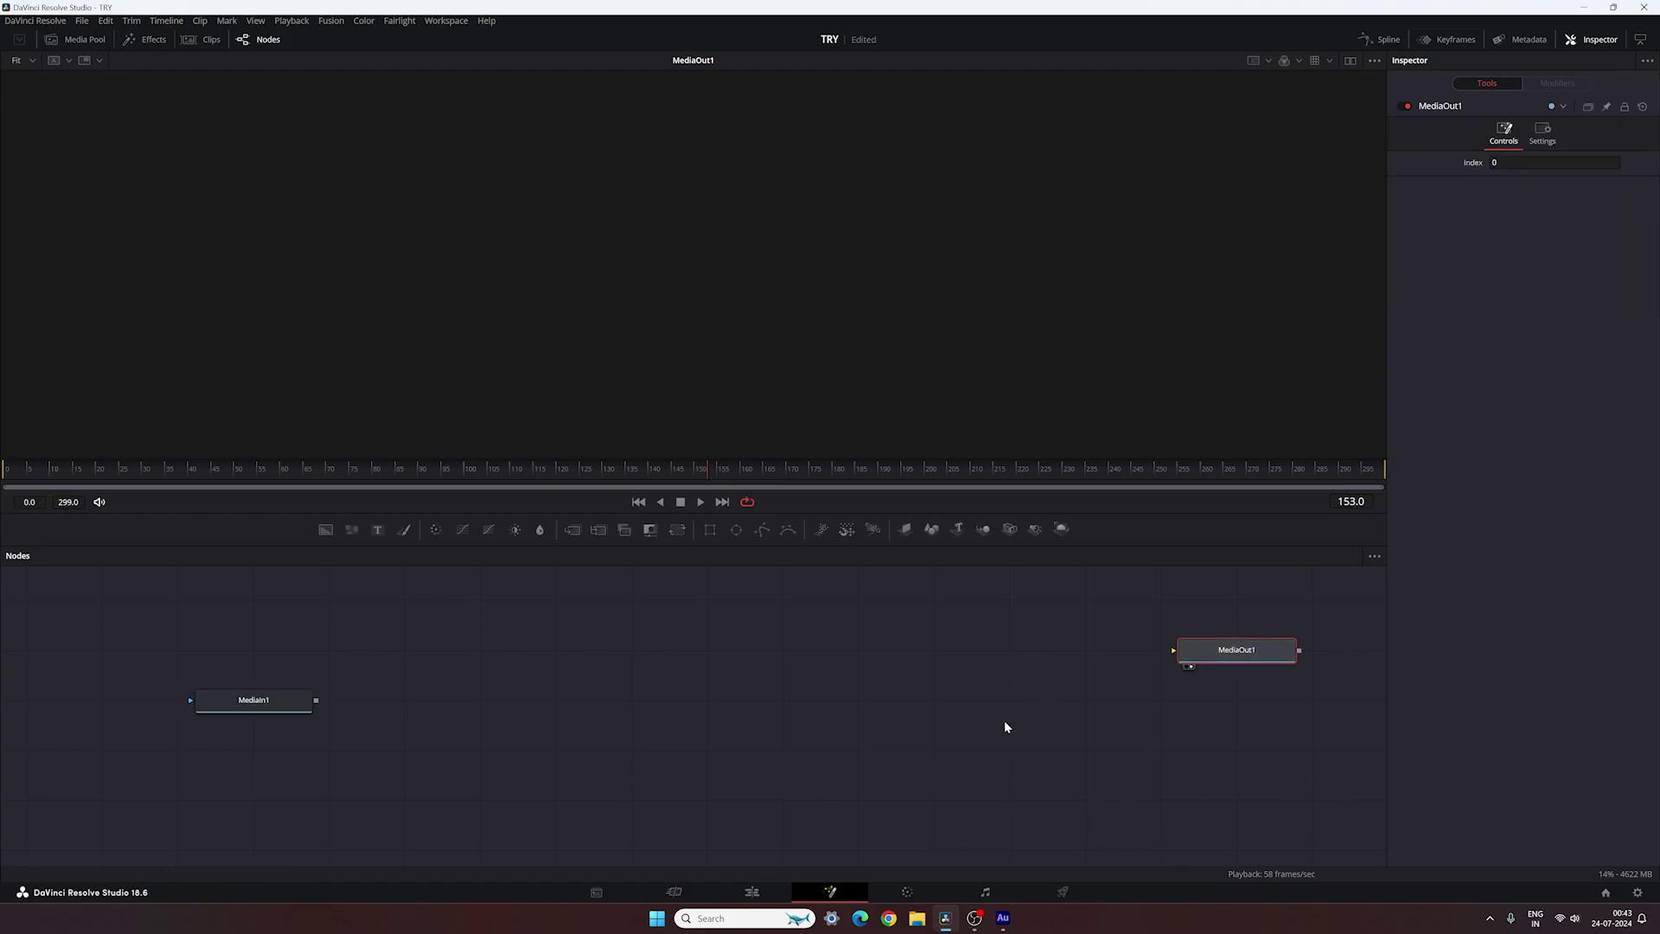
drag(289, 705, 74, 808)
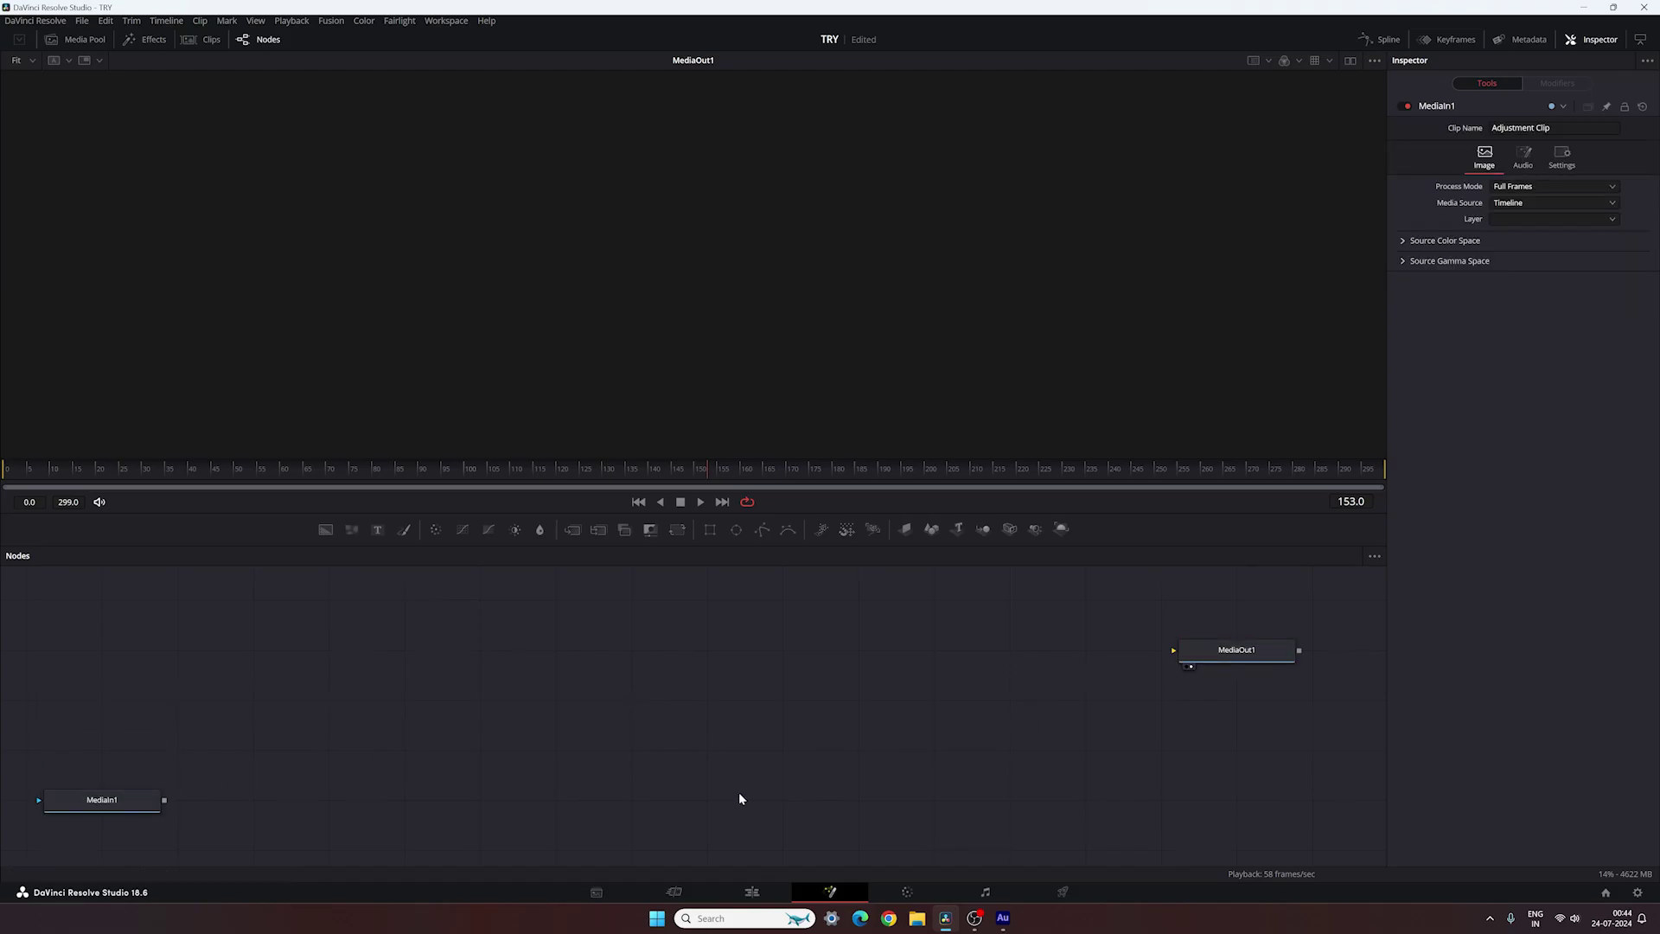
- Paste the copied text and stroke nodes between MediaIn1 and MediaOut1, move MediaIn1 clear of them and view it
key(ctrl+v)
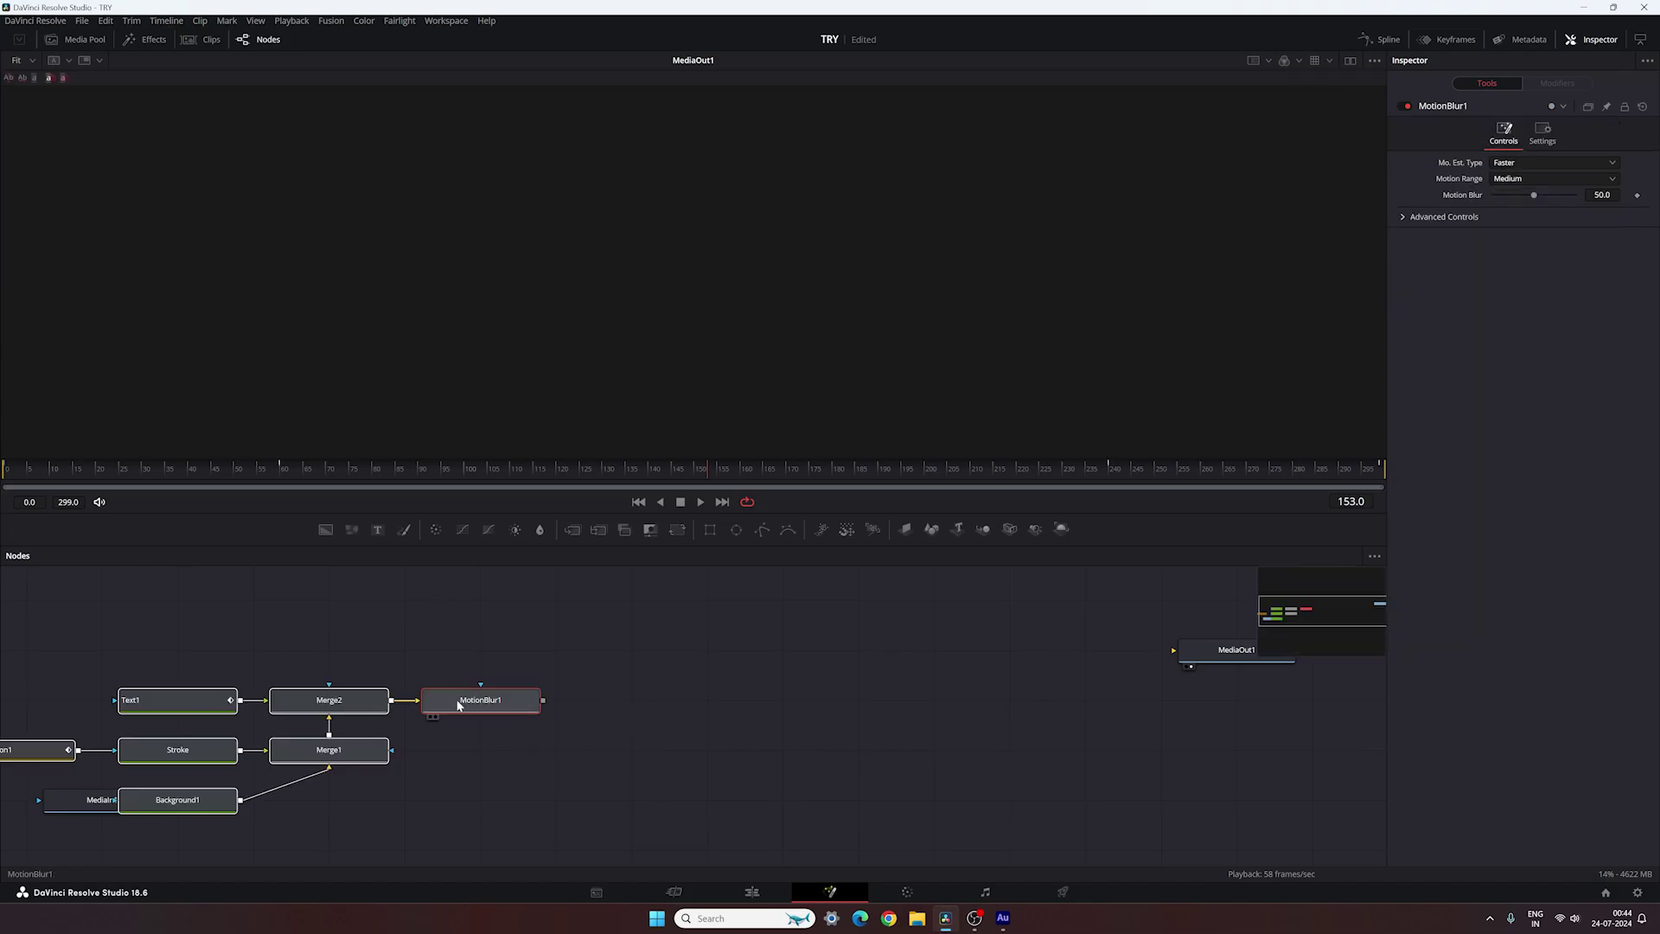
mouse_move(458, 705)
mouse_down()
mouse_move(859, 657)
mouse_move(761, 655)
mouse_up()
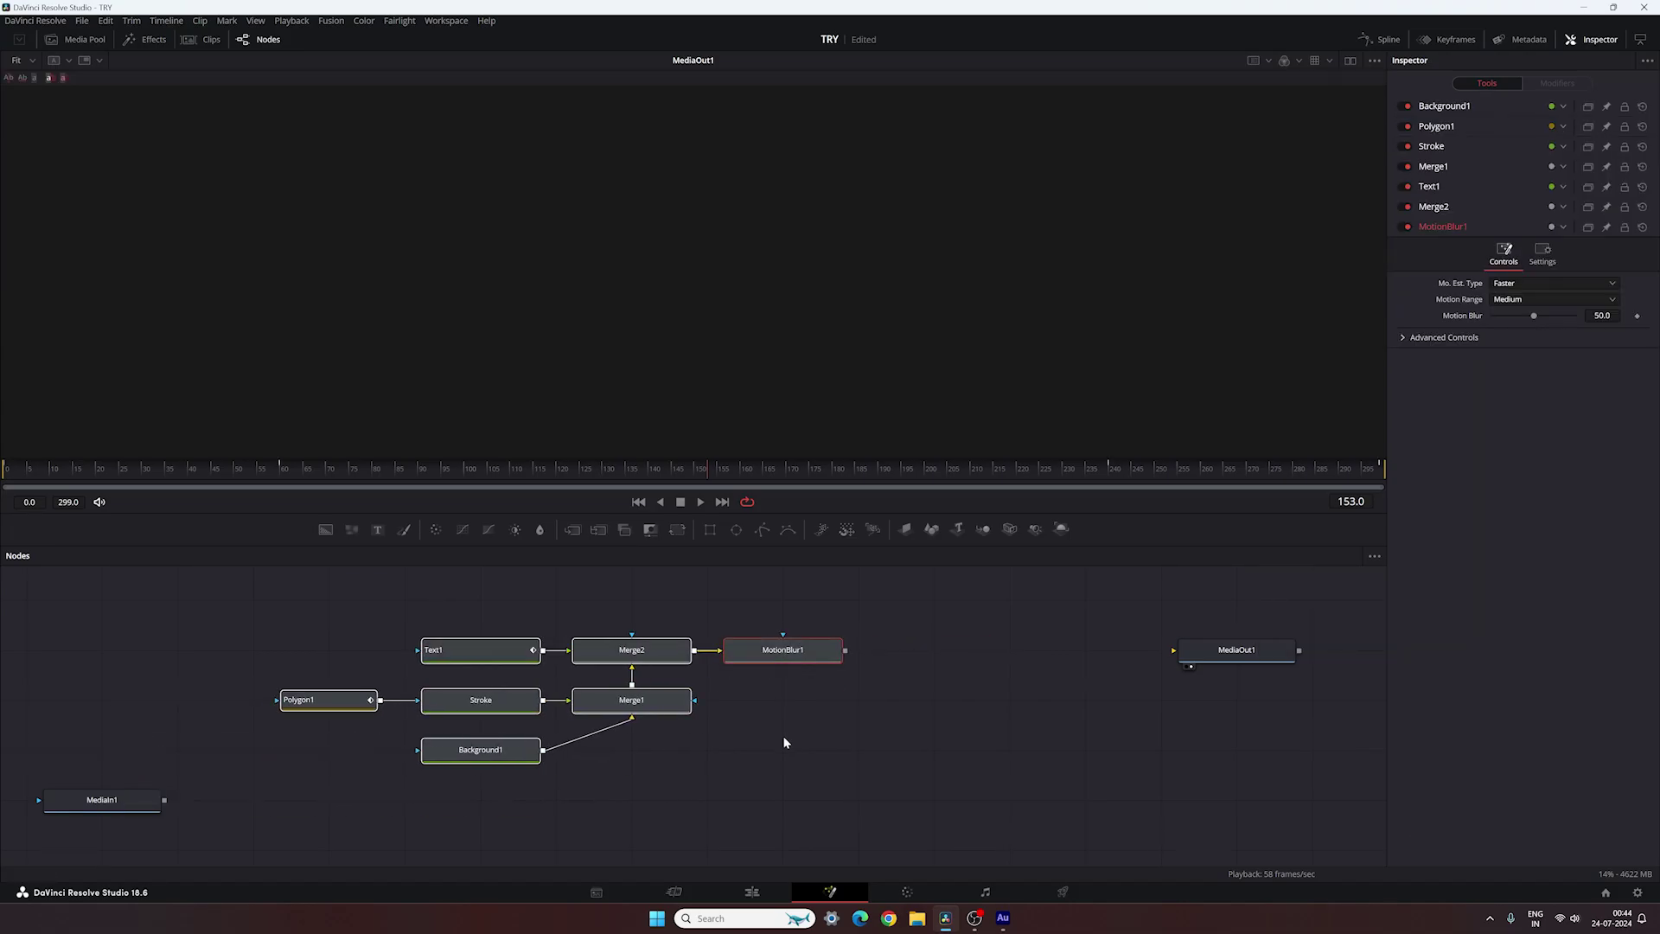
click(751, 736)
scroll(709, 748, left, 5)
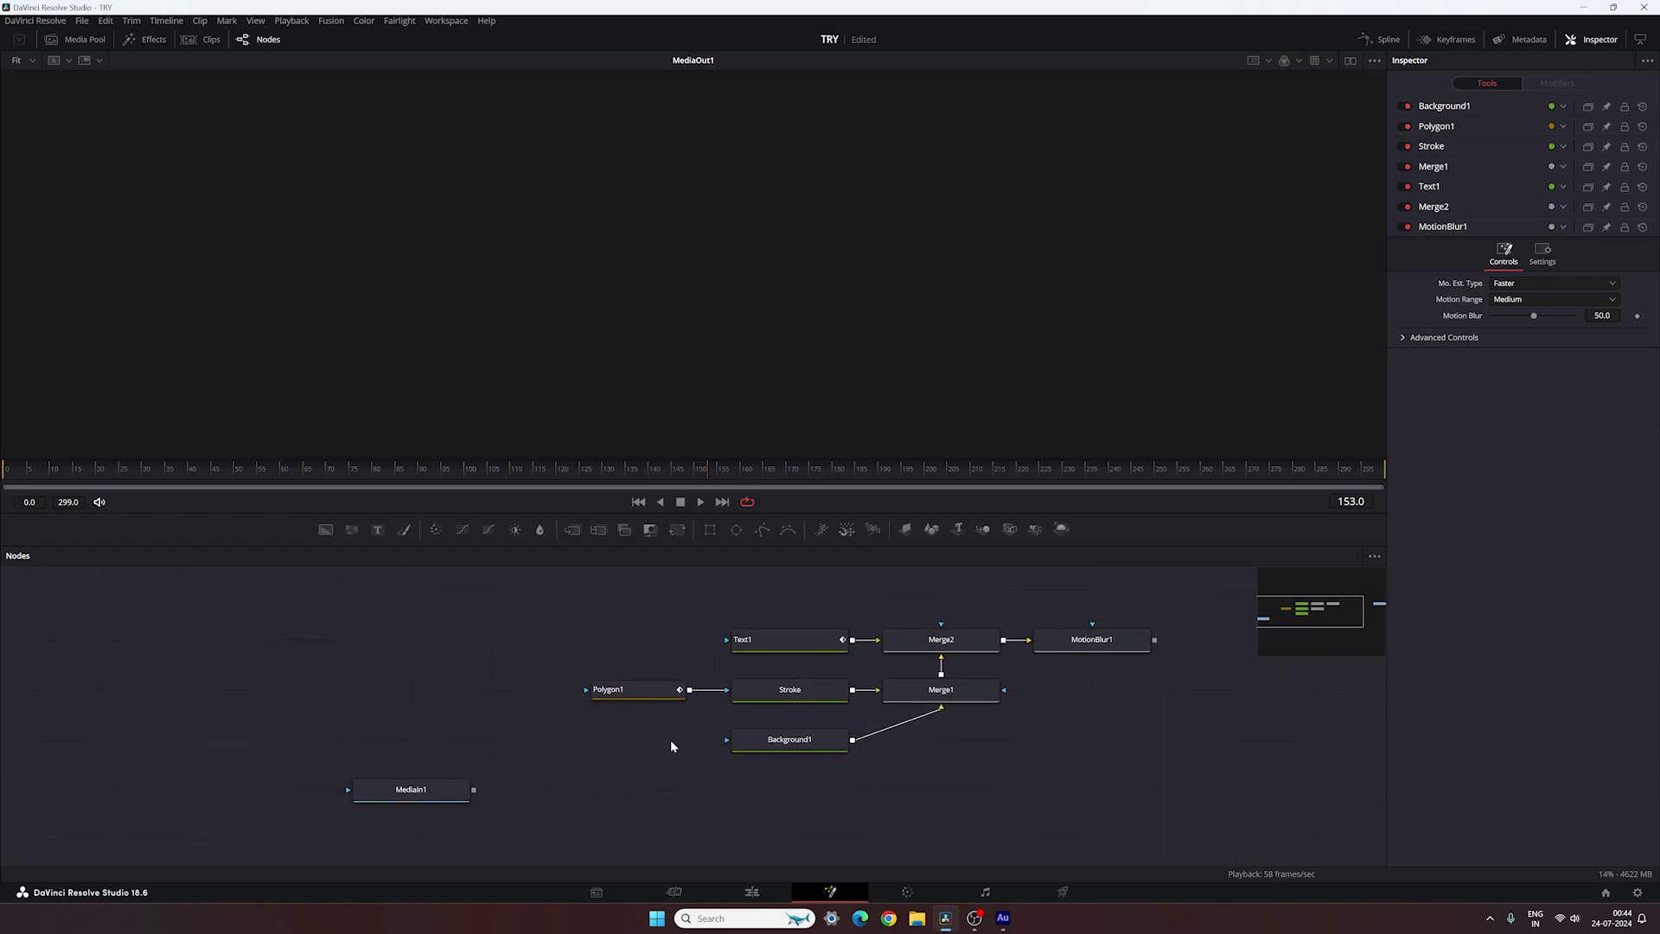
drag(363, 792, 179, 795)
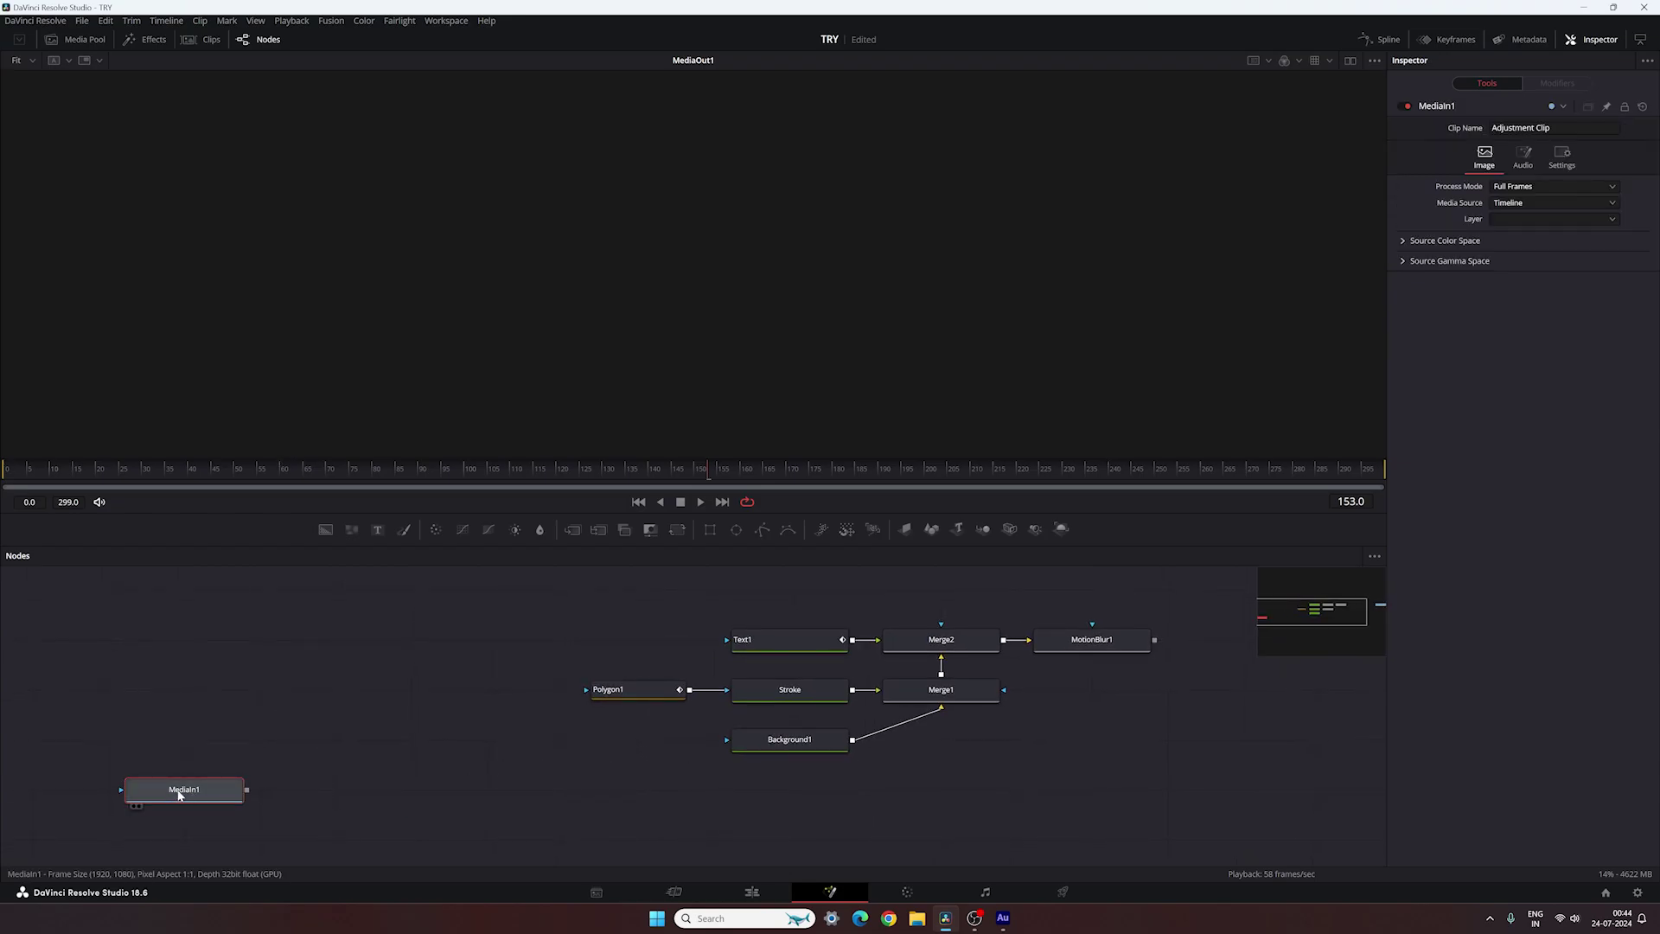
key(1)
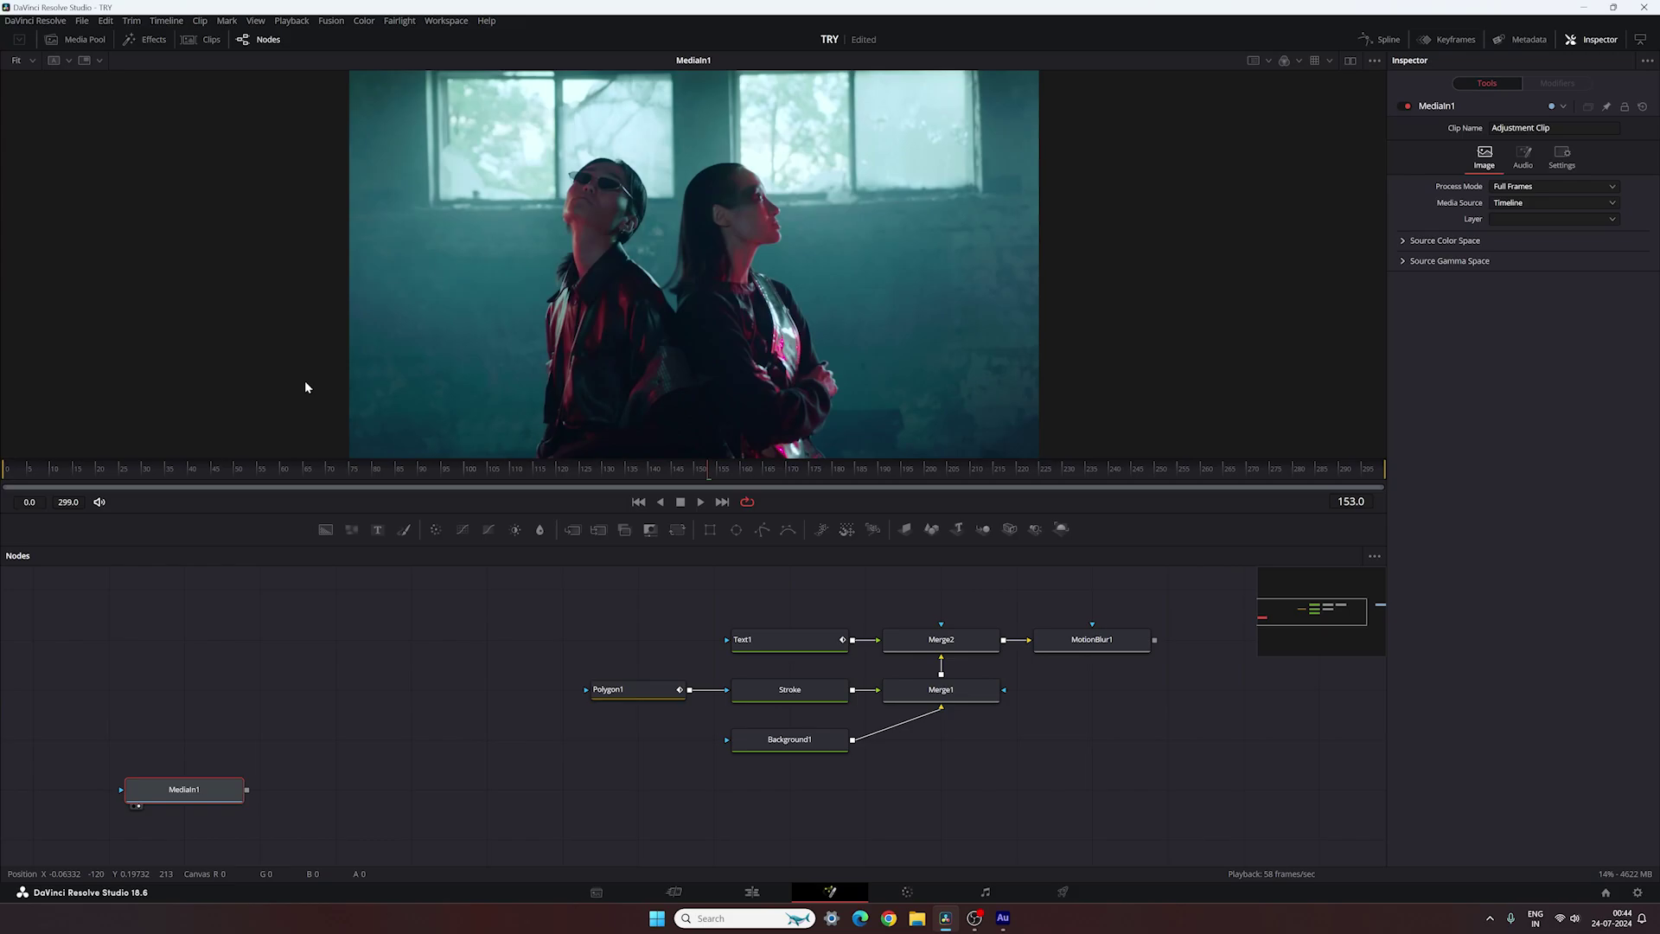
click(421, 723)
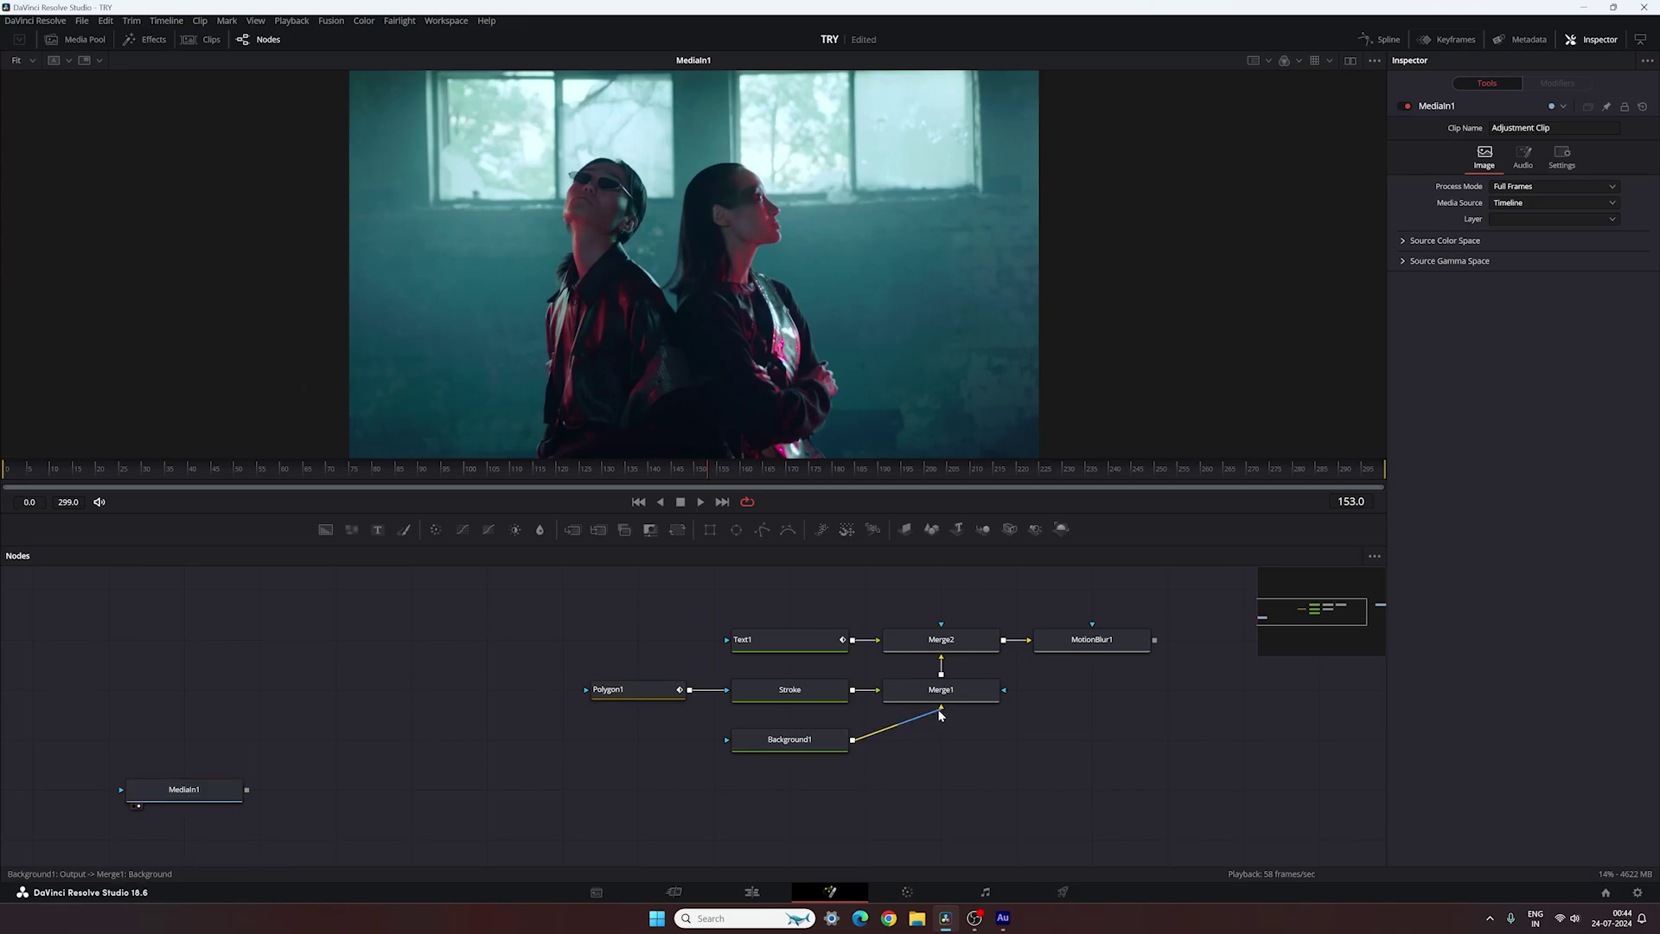
- Disconnect Background1 from Merge1, view it and place it directly below MediaIn1
drag(940, 714, 935, 728)
drag(821, 740, 213, 740)
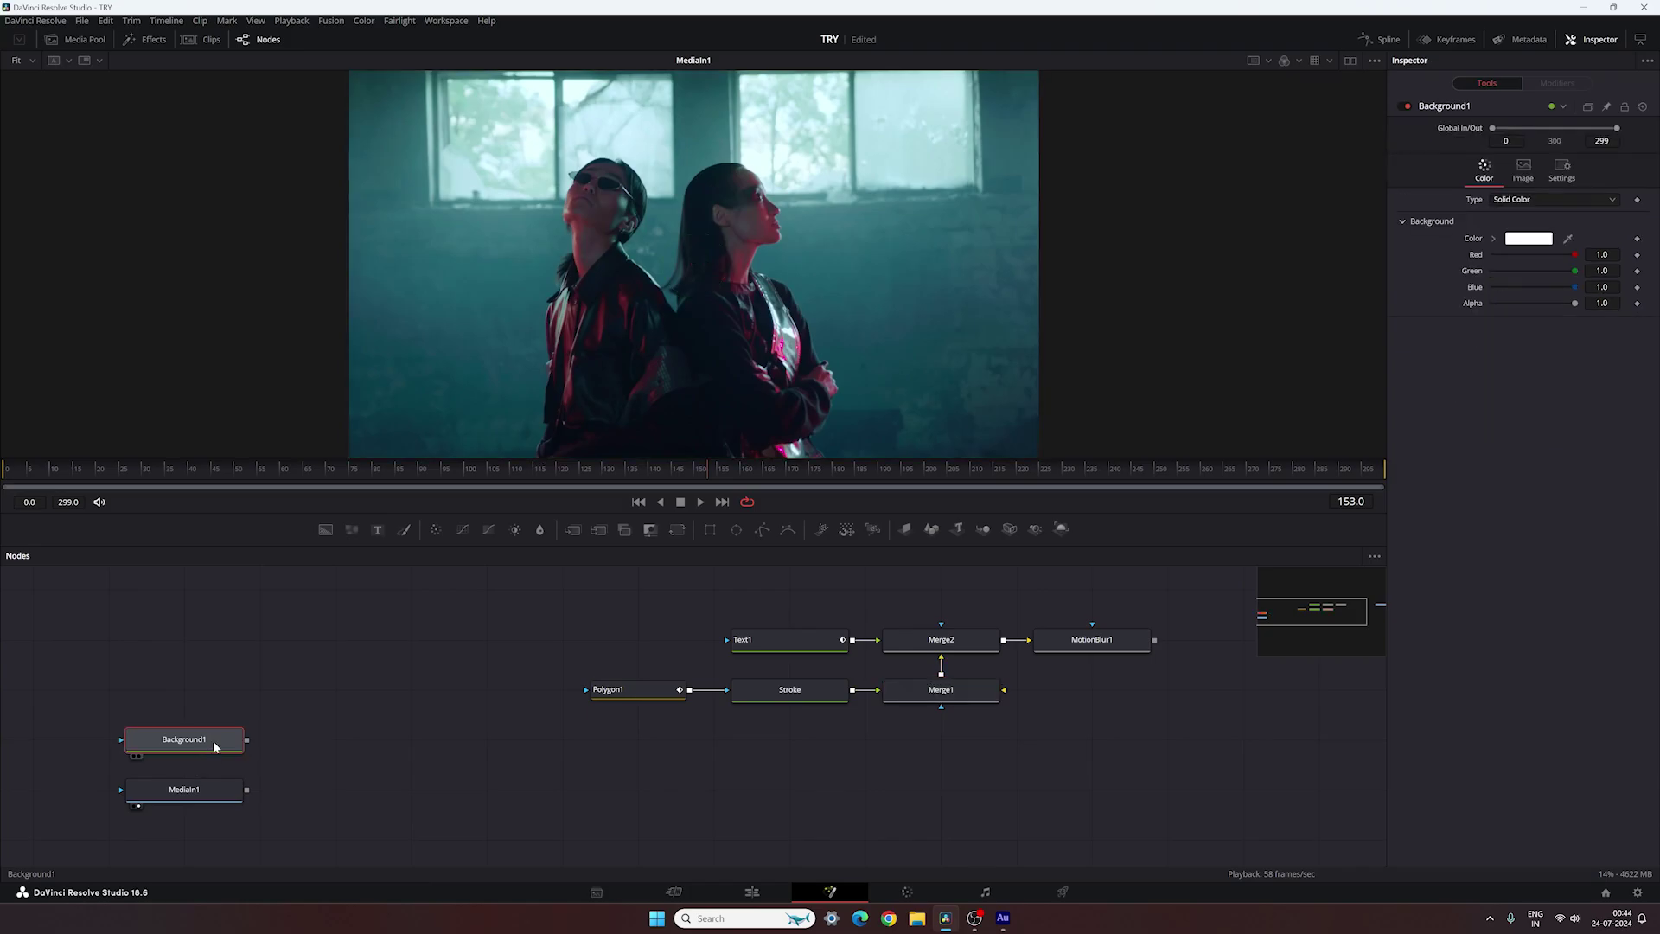
key(1)
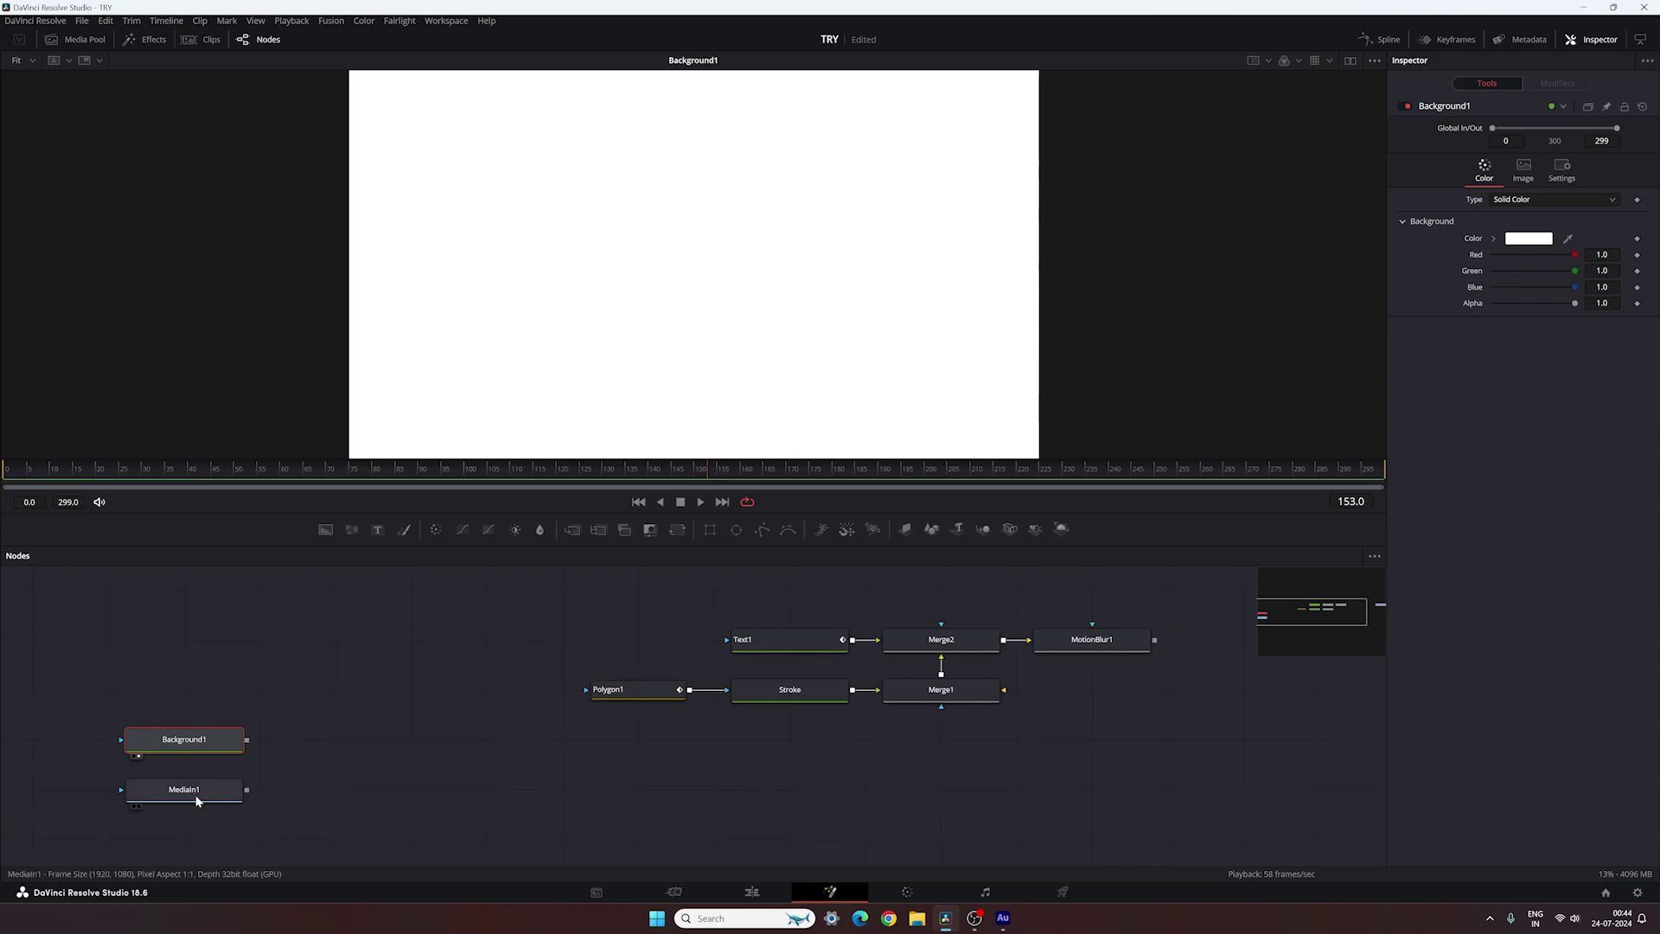
drag(148, 736, 149, 837)
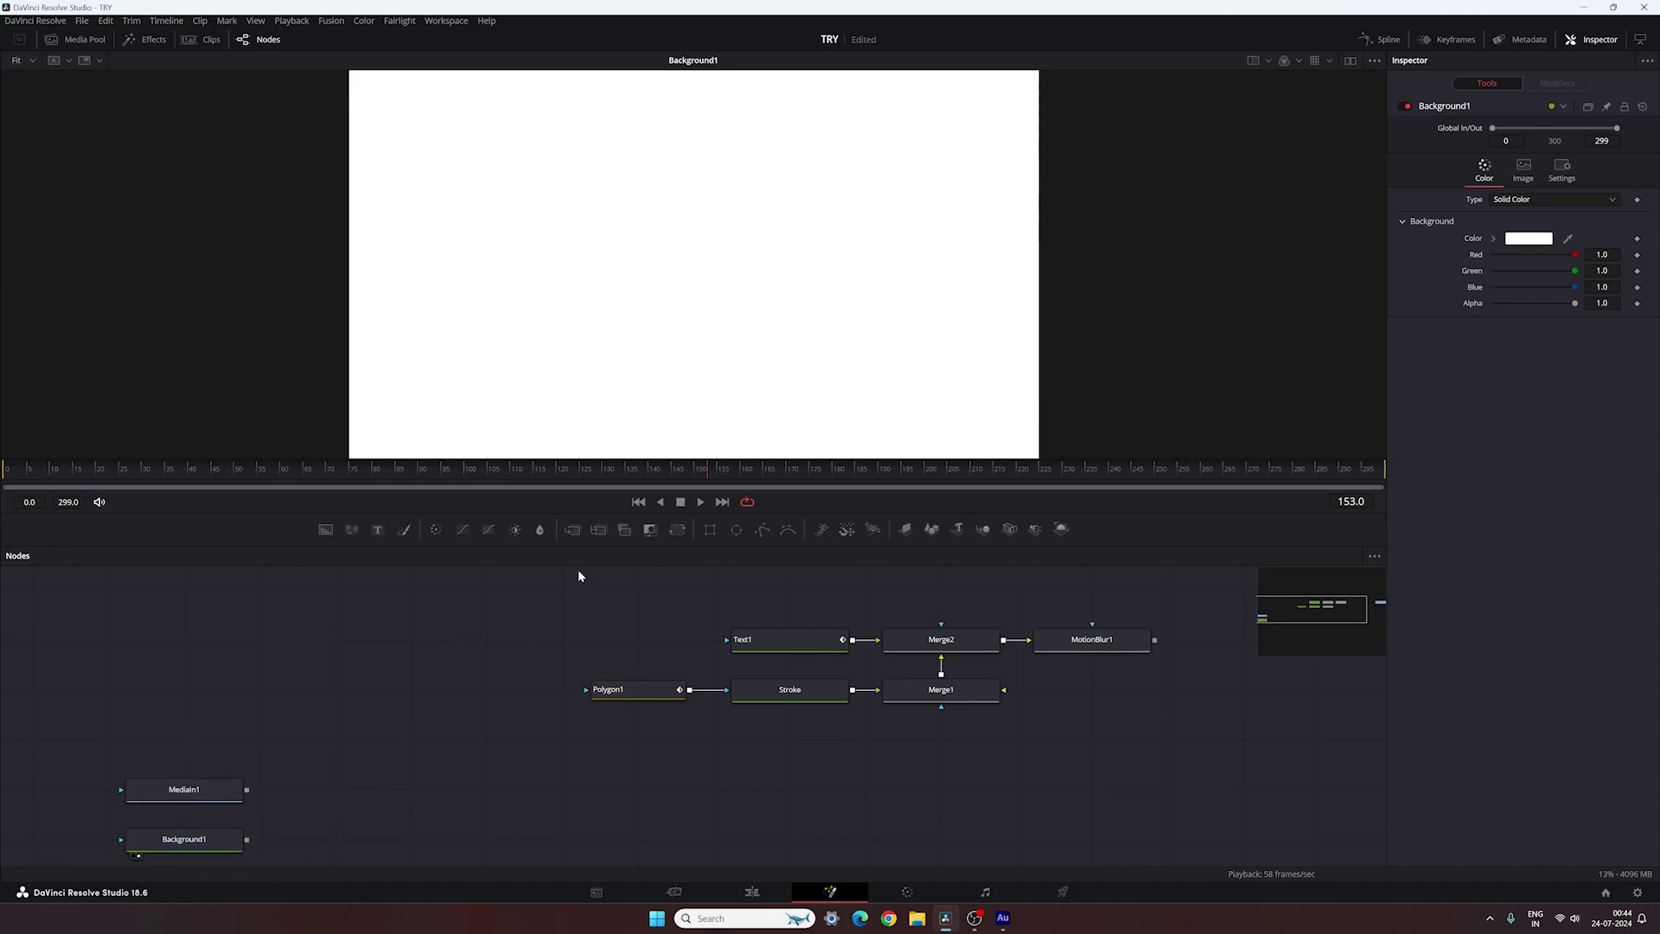
- Merge MediaIn1 as the foreground over Background1 with a new Merge node and show it in the viewer
drag(571, 531, 259, 805)
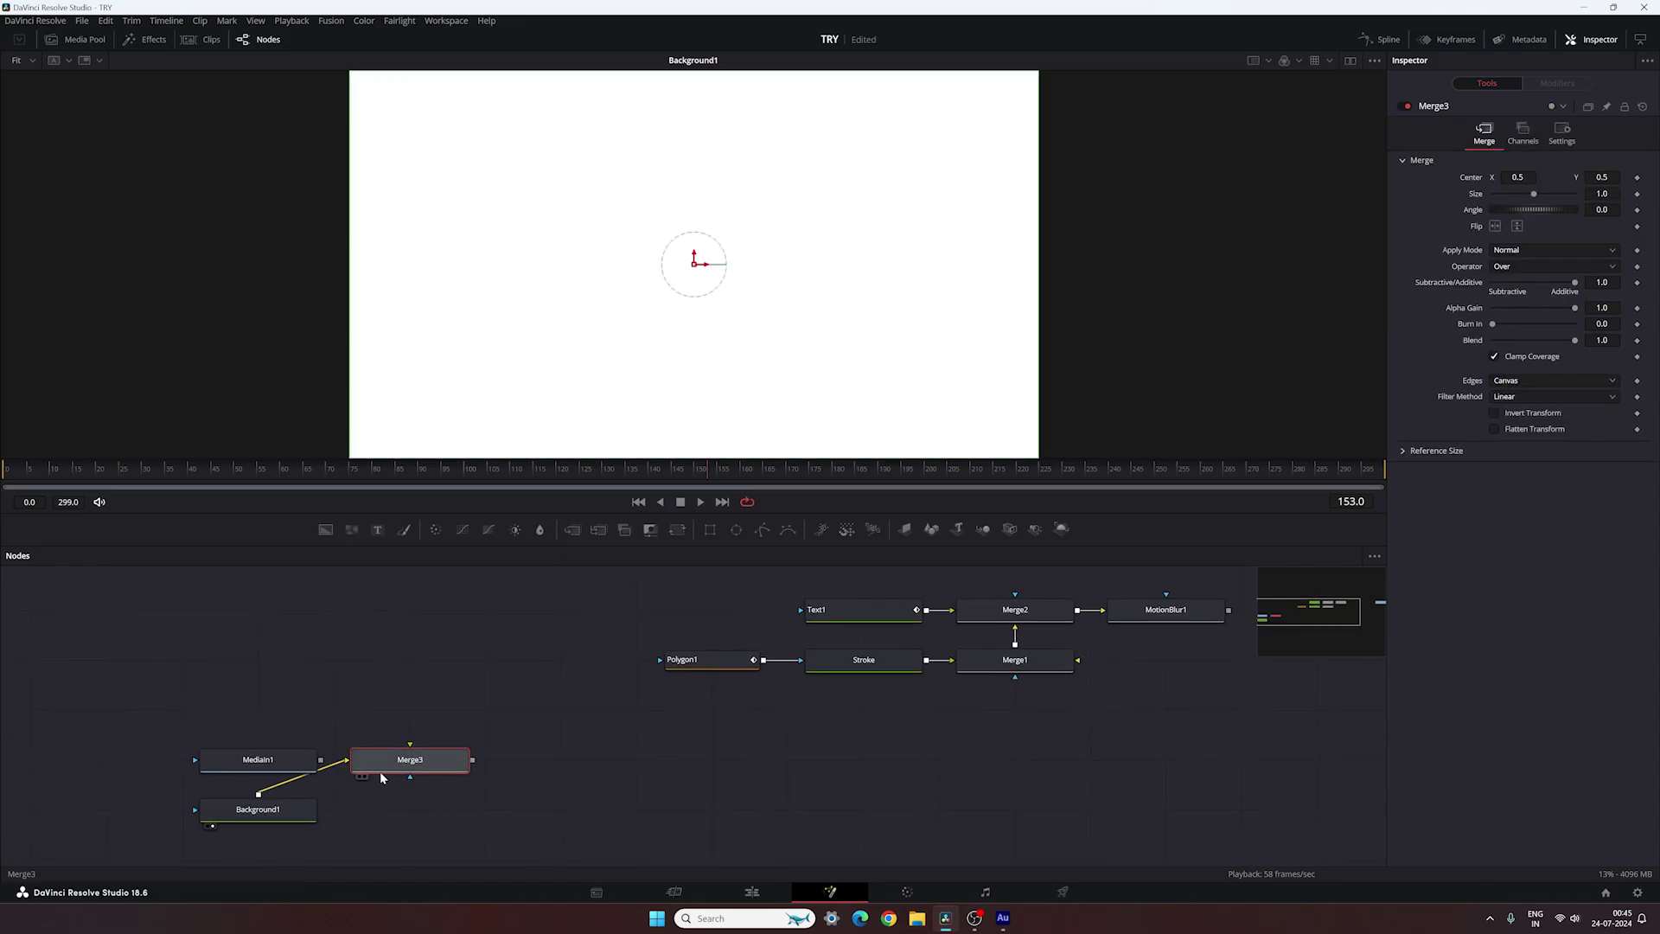
drag(410, 749, 260, 759)
drag(427, 763, 536, 281)
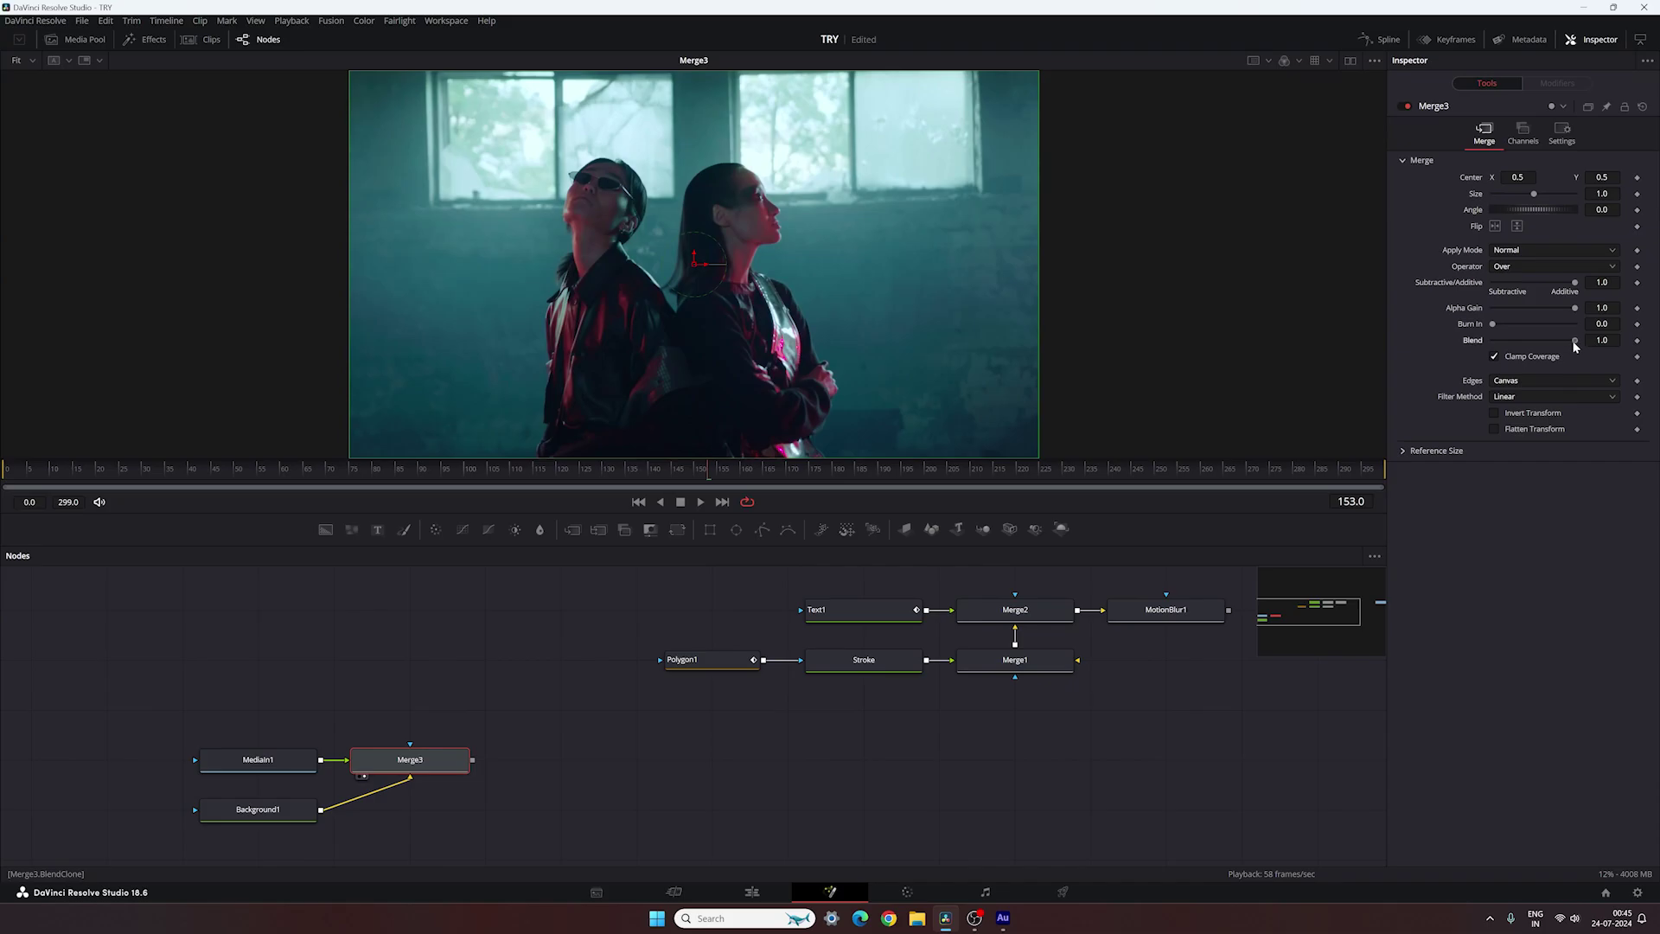
- Set the Blend of Merge3 to 0.1 to fade the footage over the background
drag(1576, 345, 1507, 346)
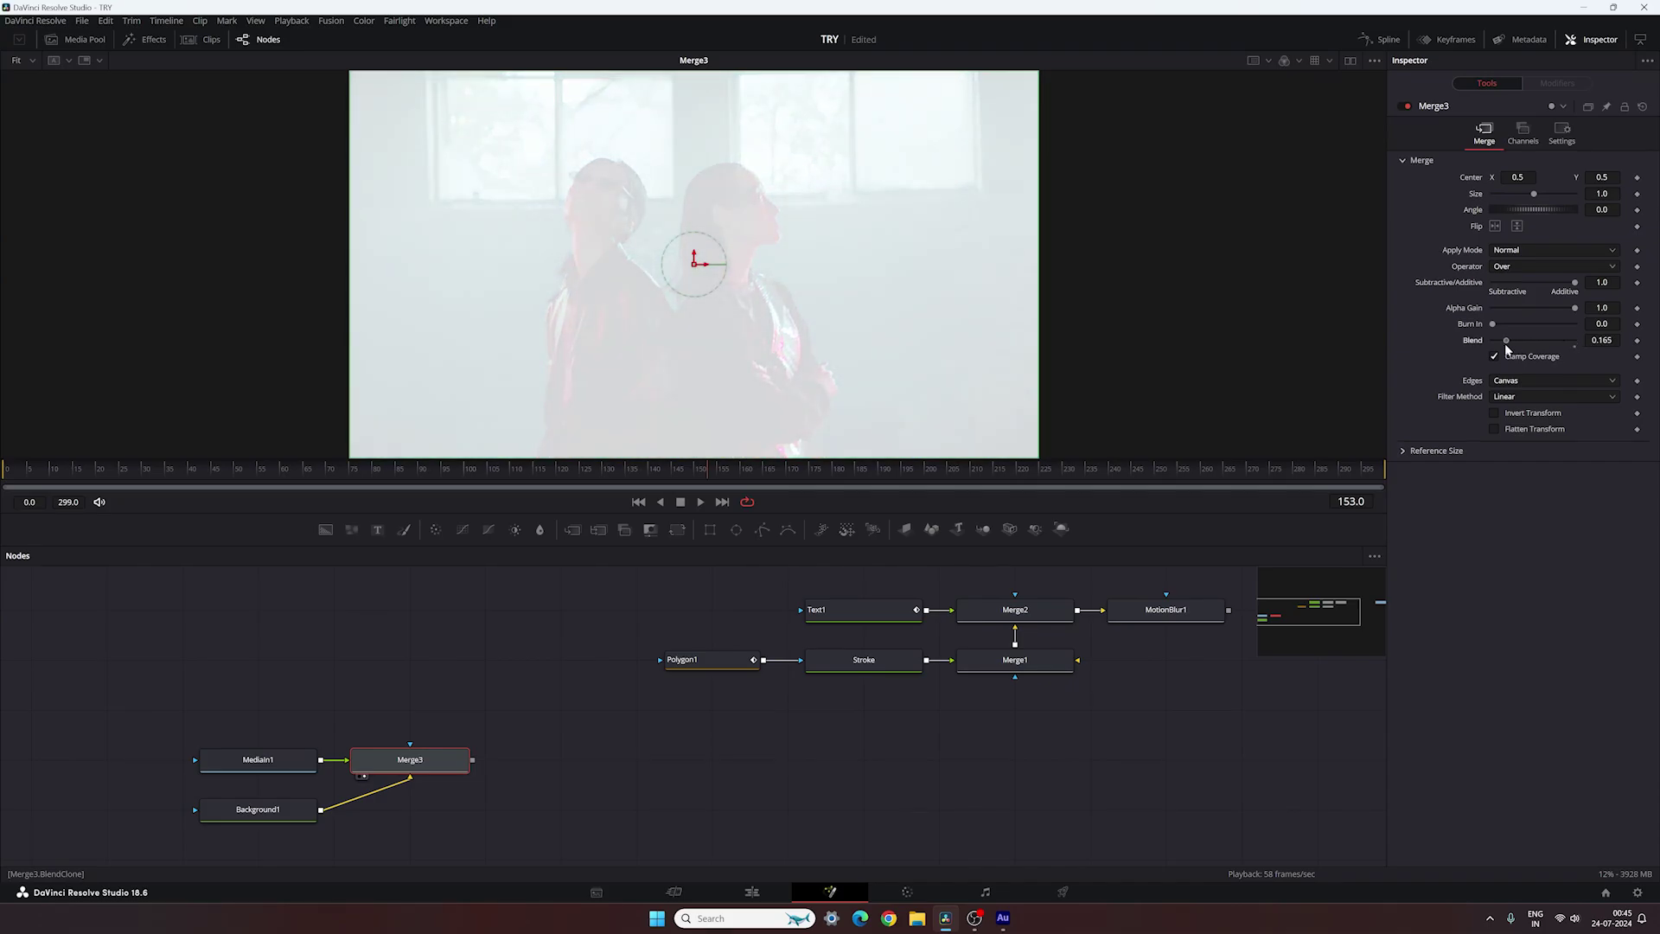
click(1603, 340)
key(BackSpace)
key(BackSpace)
key(BackSpace)
key(Tab)
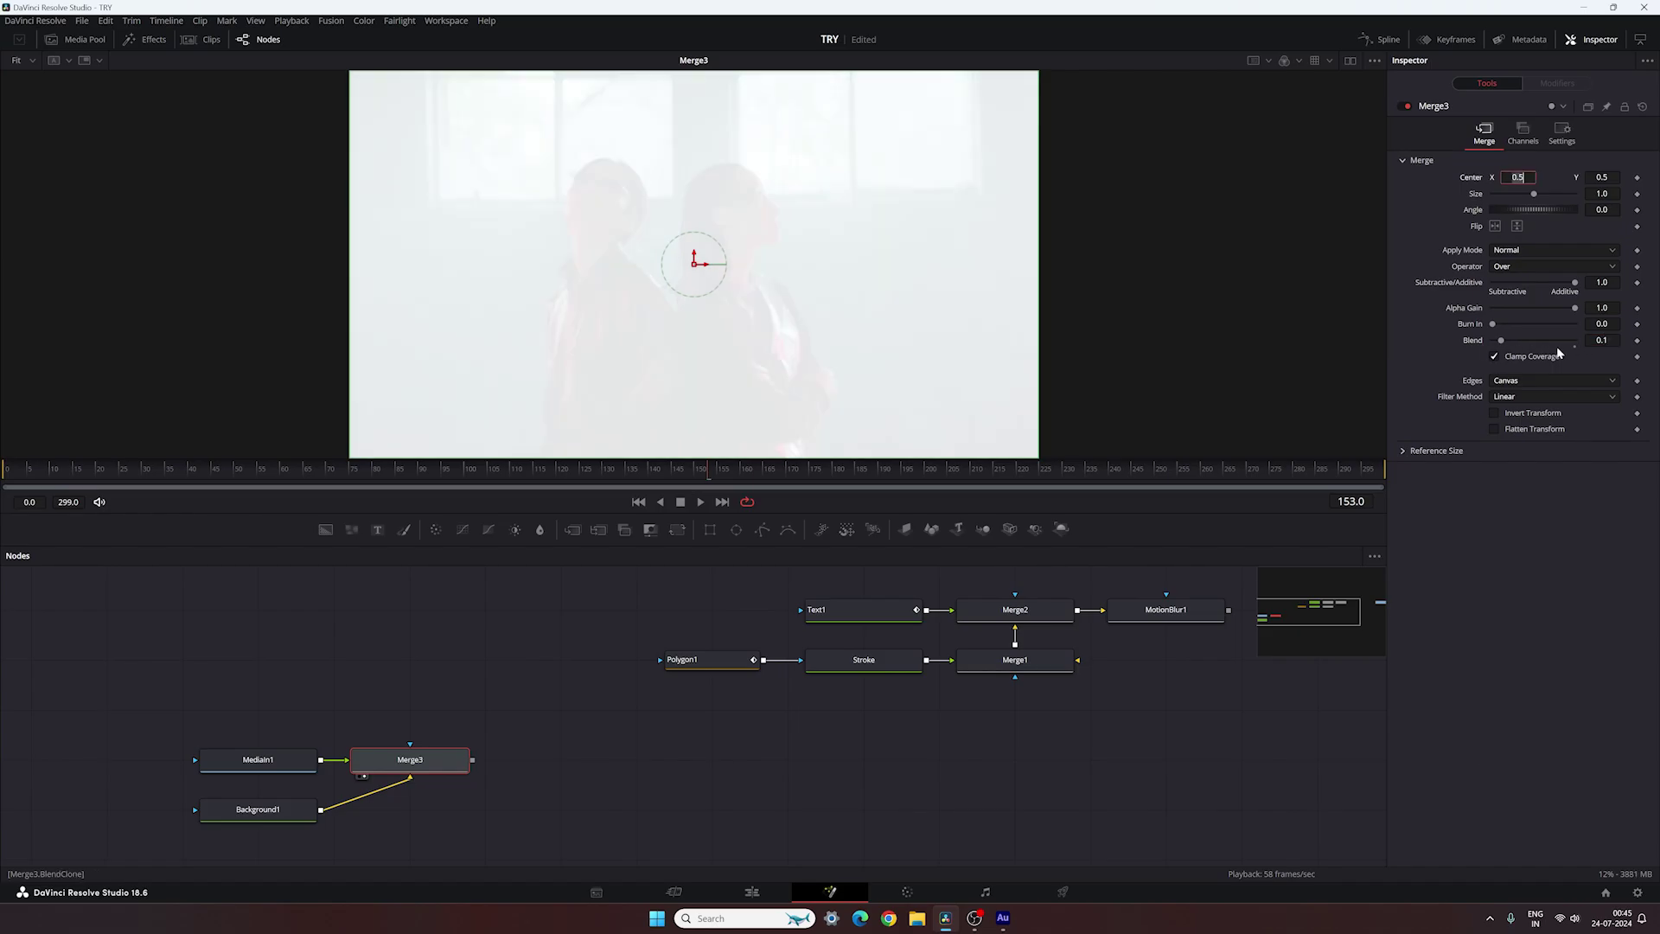
- Move MediaIn1 away from Merge3 and insert a ColorCorrector node between the two
drag(272, 769, 354, 779)
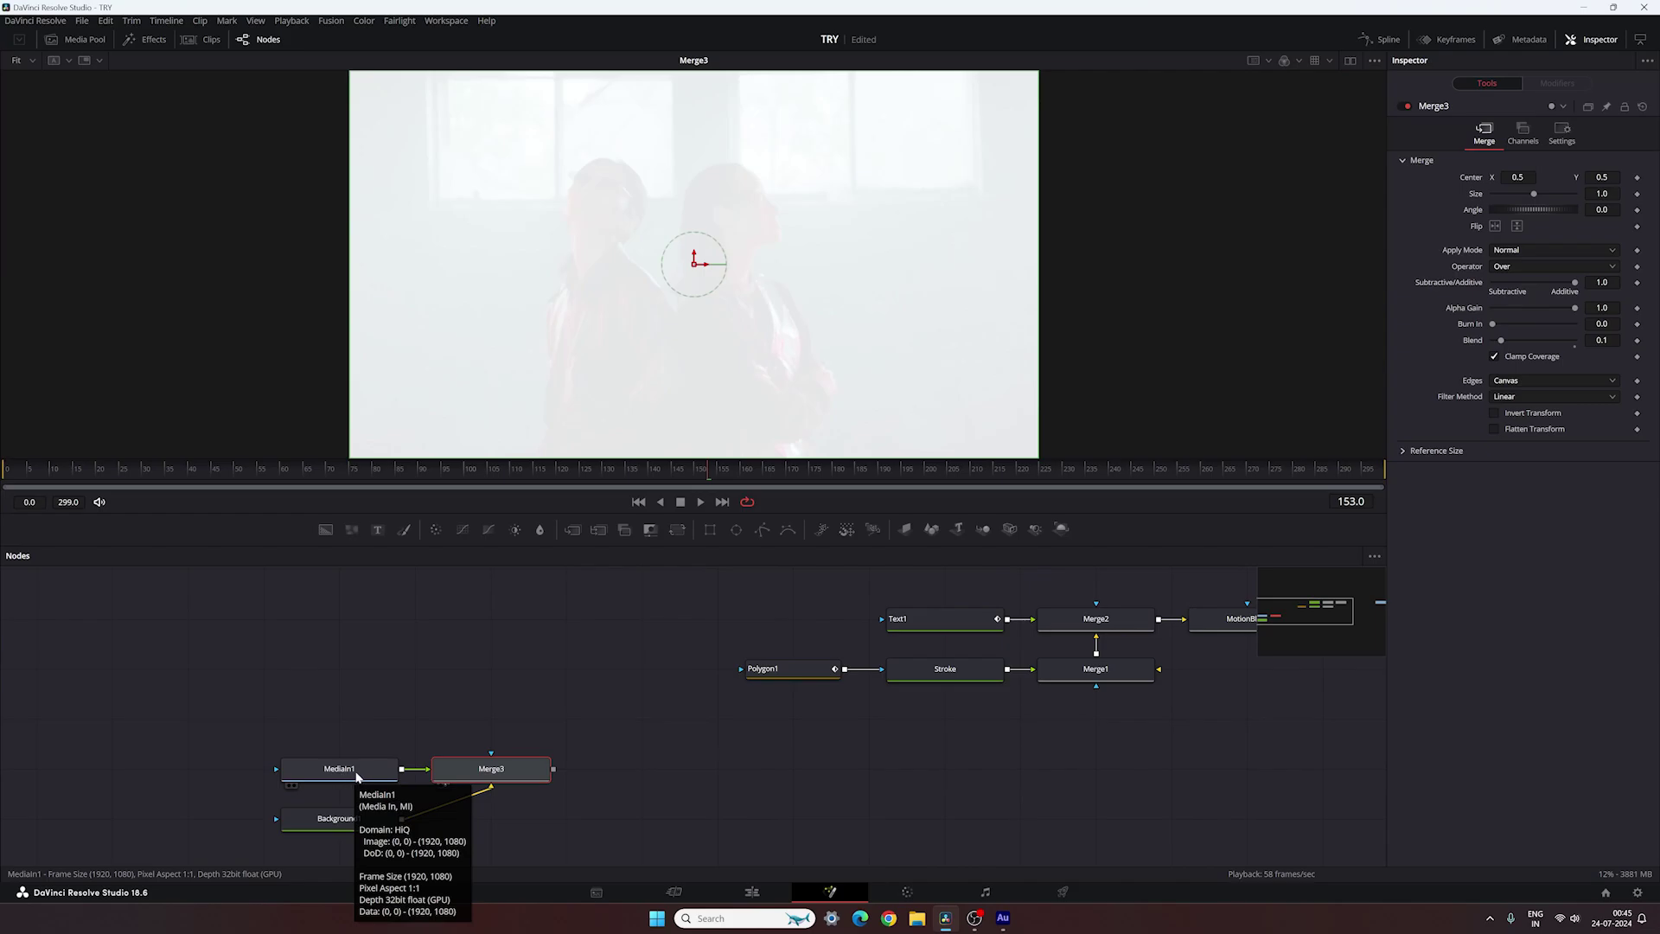
drag(356, 776, 205, 780)
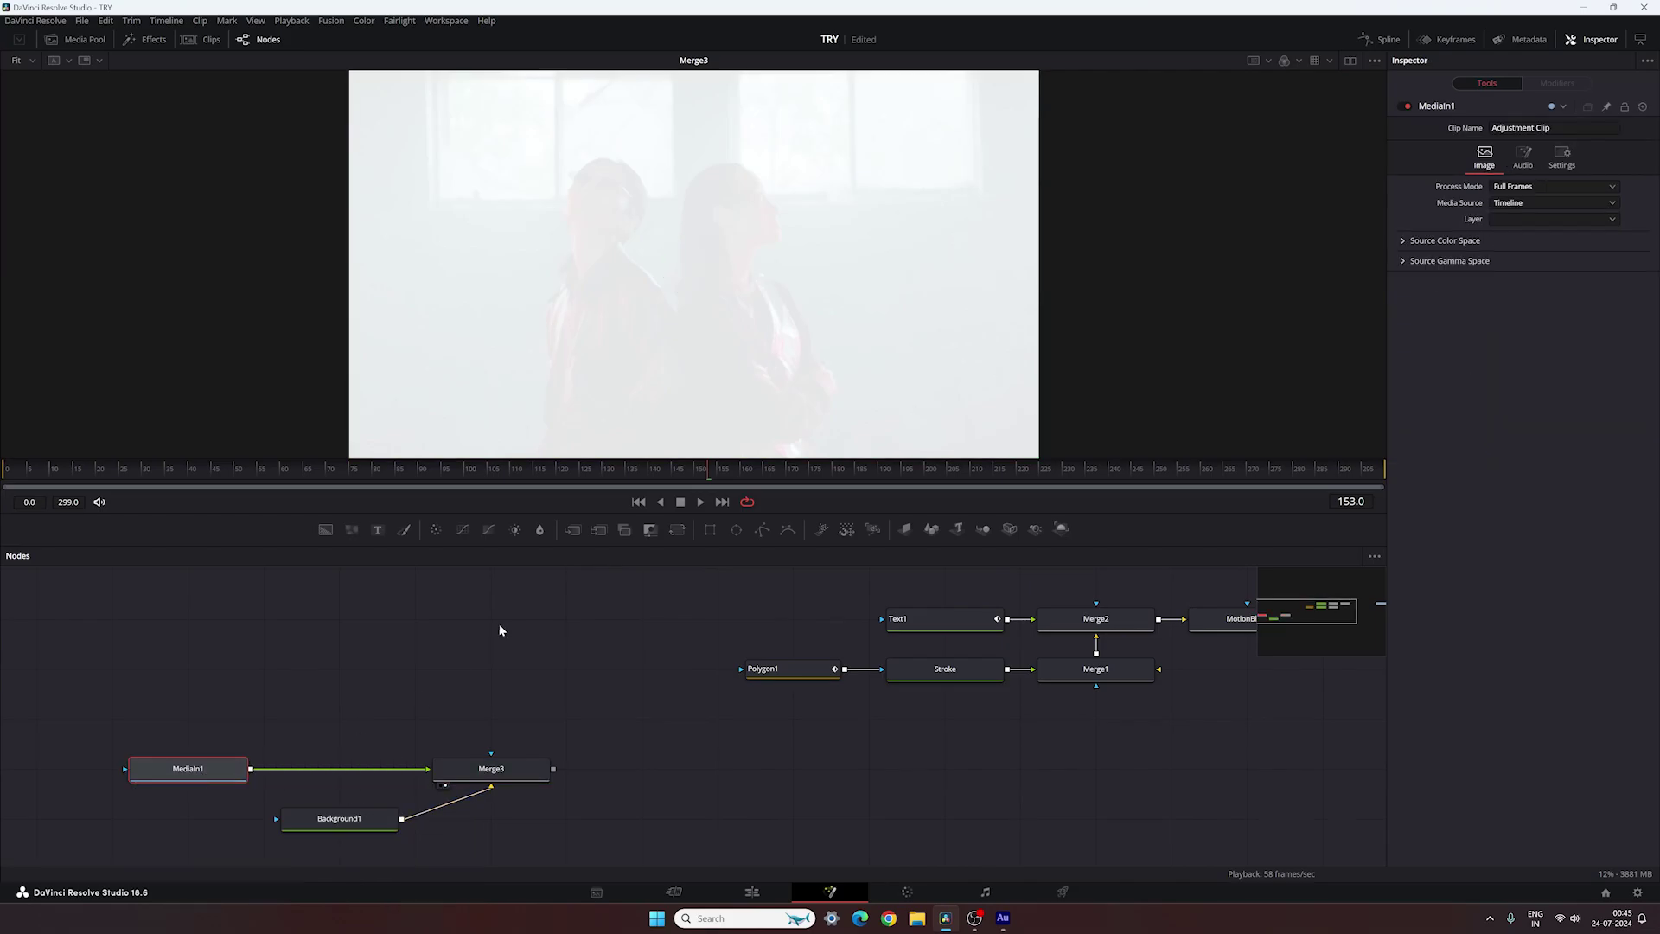
click(435, 530)
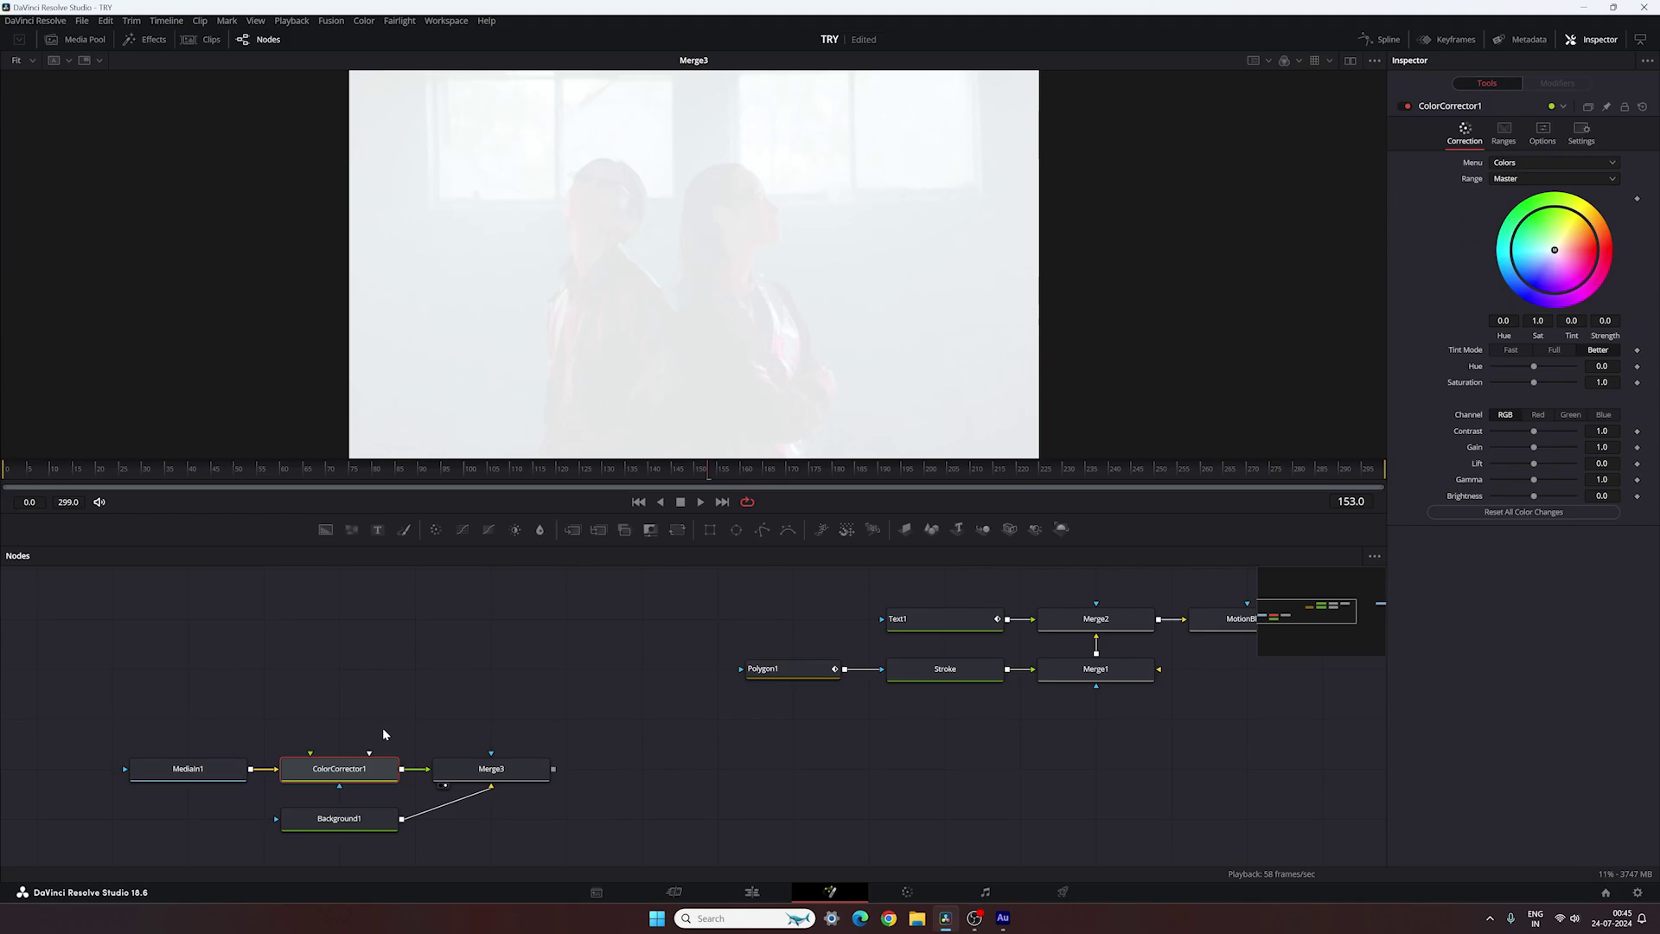
- Set the saturation of ColorCorrector1 to 0.0 while viewing it, and check the faded footage in Merge3 at other frames
drag(361, 770, 467, 318)
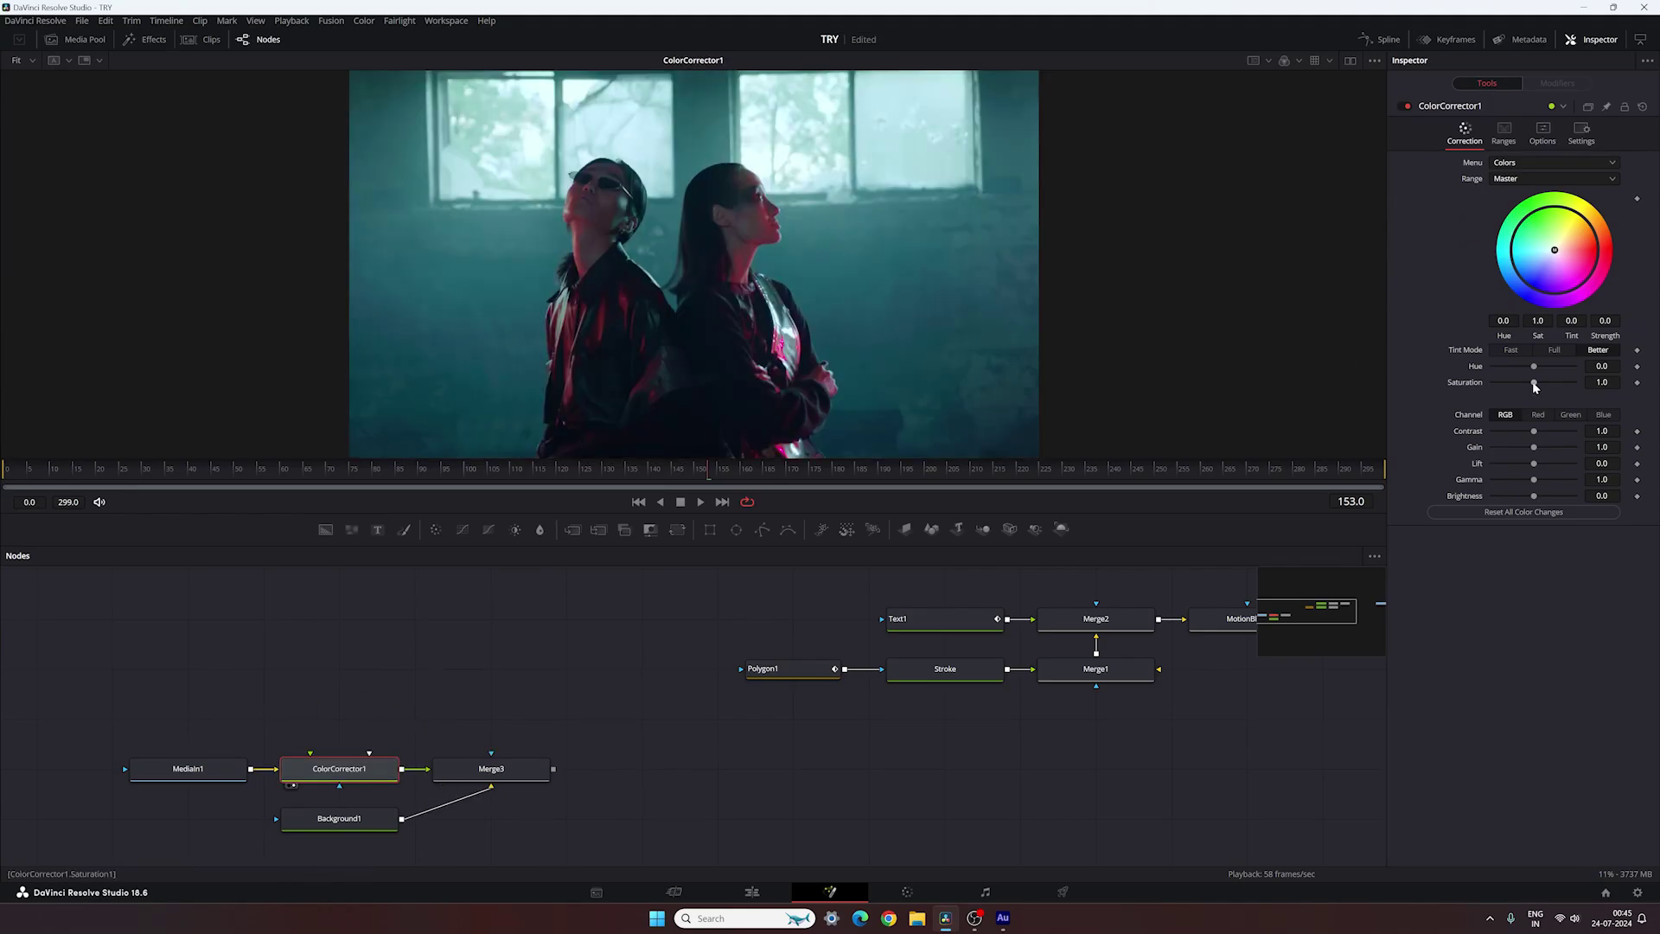
drag(1535, 387, 1480, 389)
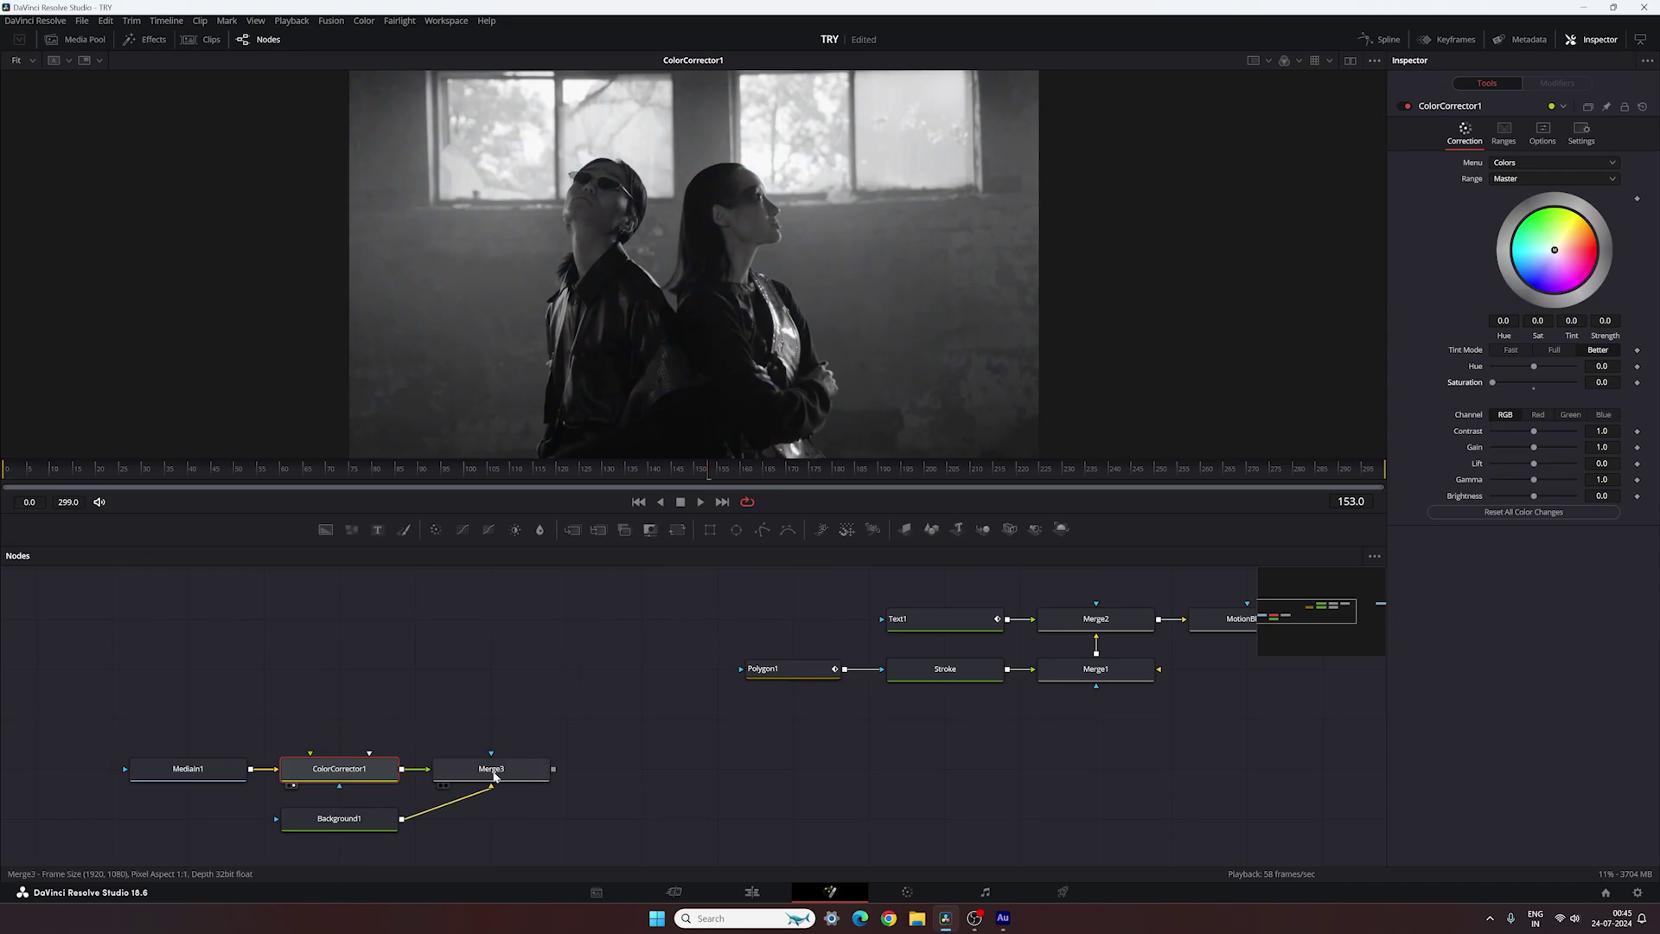
drag(514, 777, 643, 366)
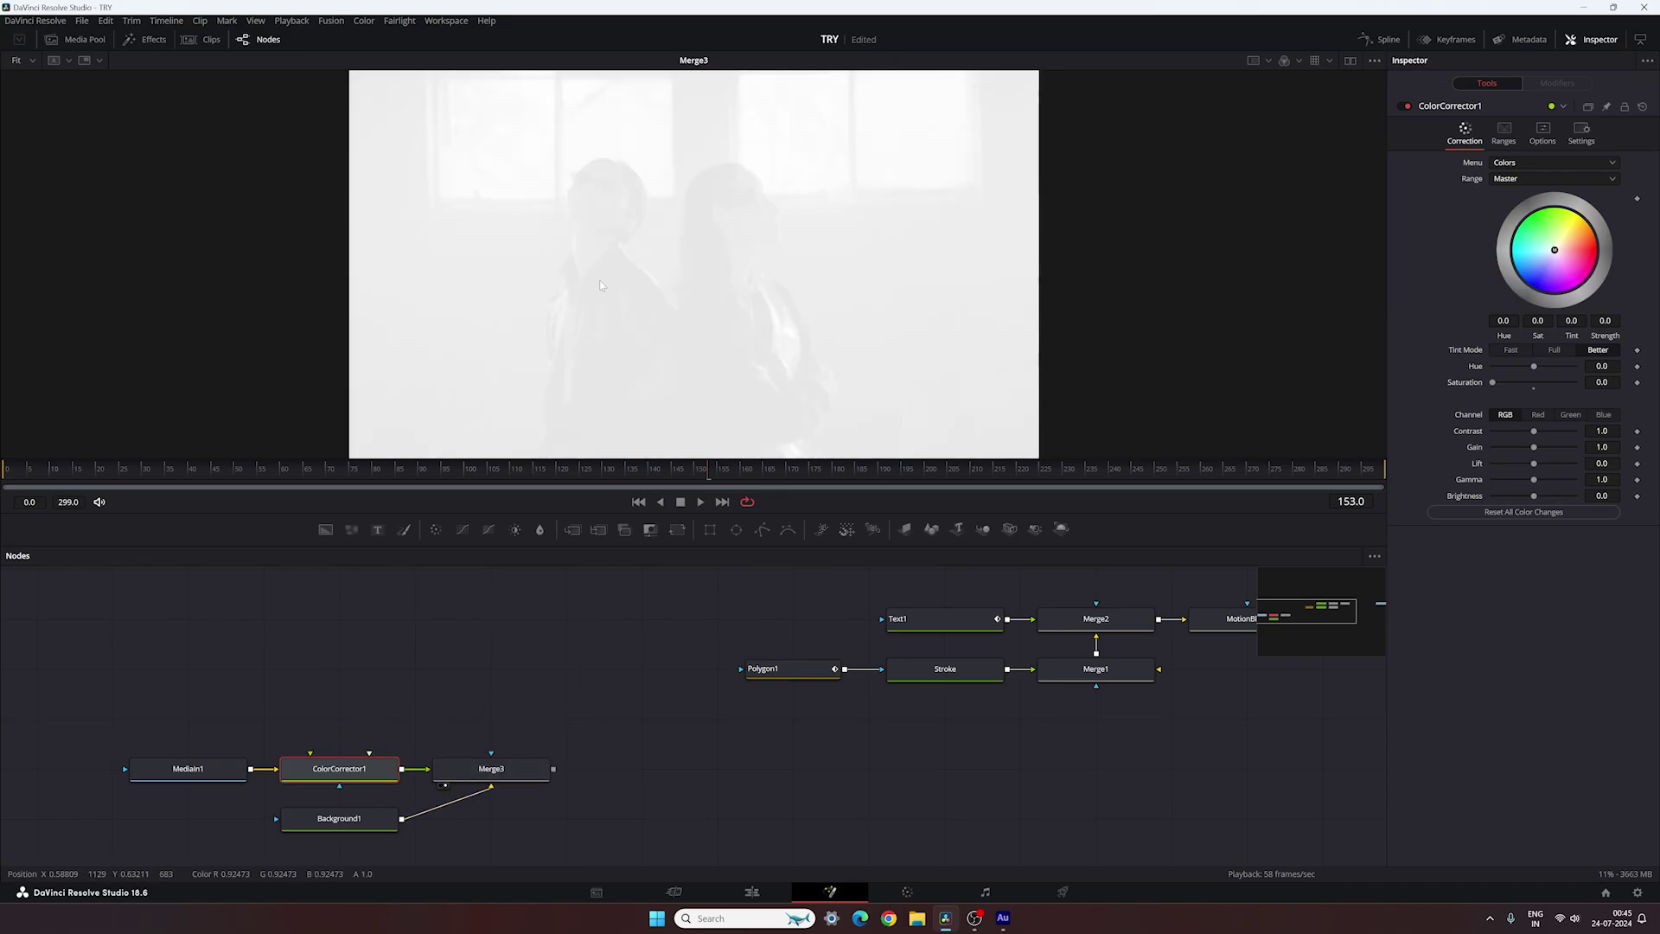
mouse_move(474, 469)
mouse_down()
mouse_move(152, 466)
mouse_move(952, 459)
mouse_up()
- Place Polygon1 and the Stroke detached from Merge1 above ColorCorrector1, and add a second ColorCorrector fed by MediaIn1 between them
mouse_move(757, 727)
mouse_down()
mouse_move(852, 723)
mouse_move(940, 684)
mouse_move(331, 695)
mouse_move(423, 735)
mouse_up()
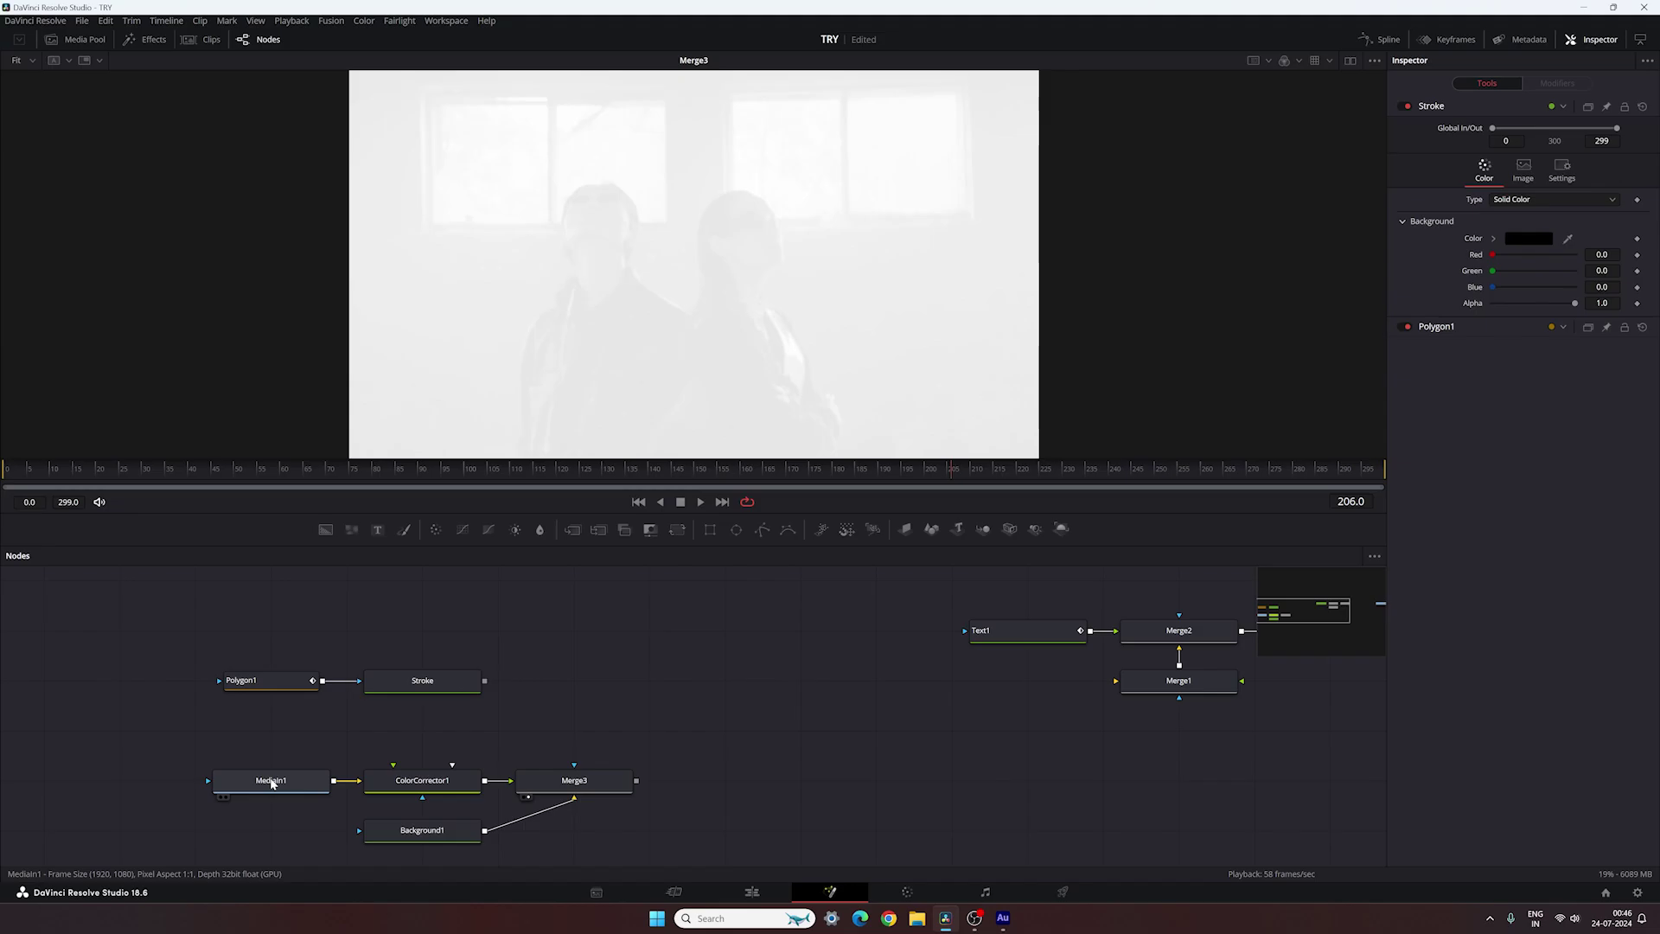
mouse_move(436, 529)
mouse_down()
mouse_move(647, 692)
mouse_move(496, 734)
mouse_move(441, 728)
mouse_up()
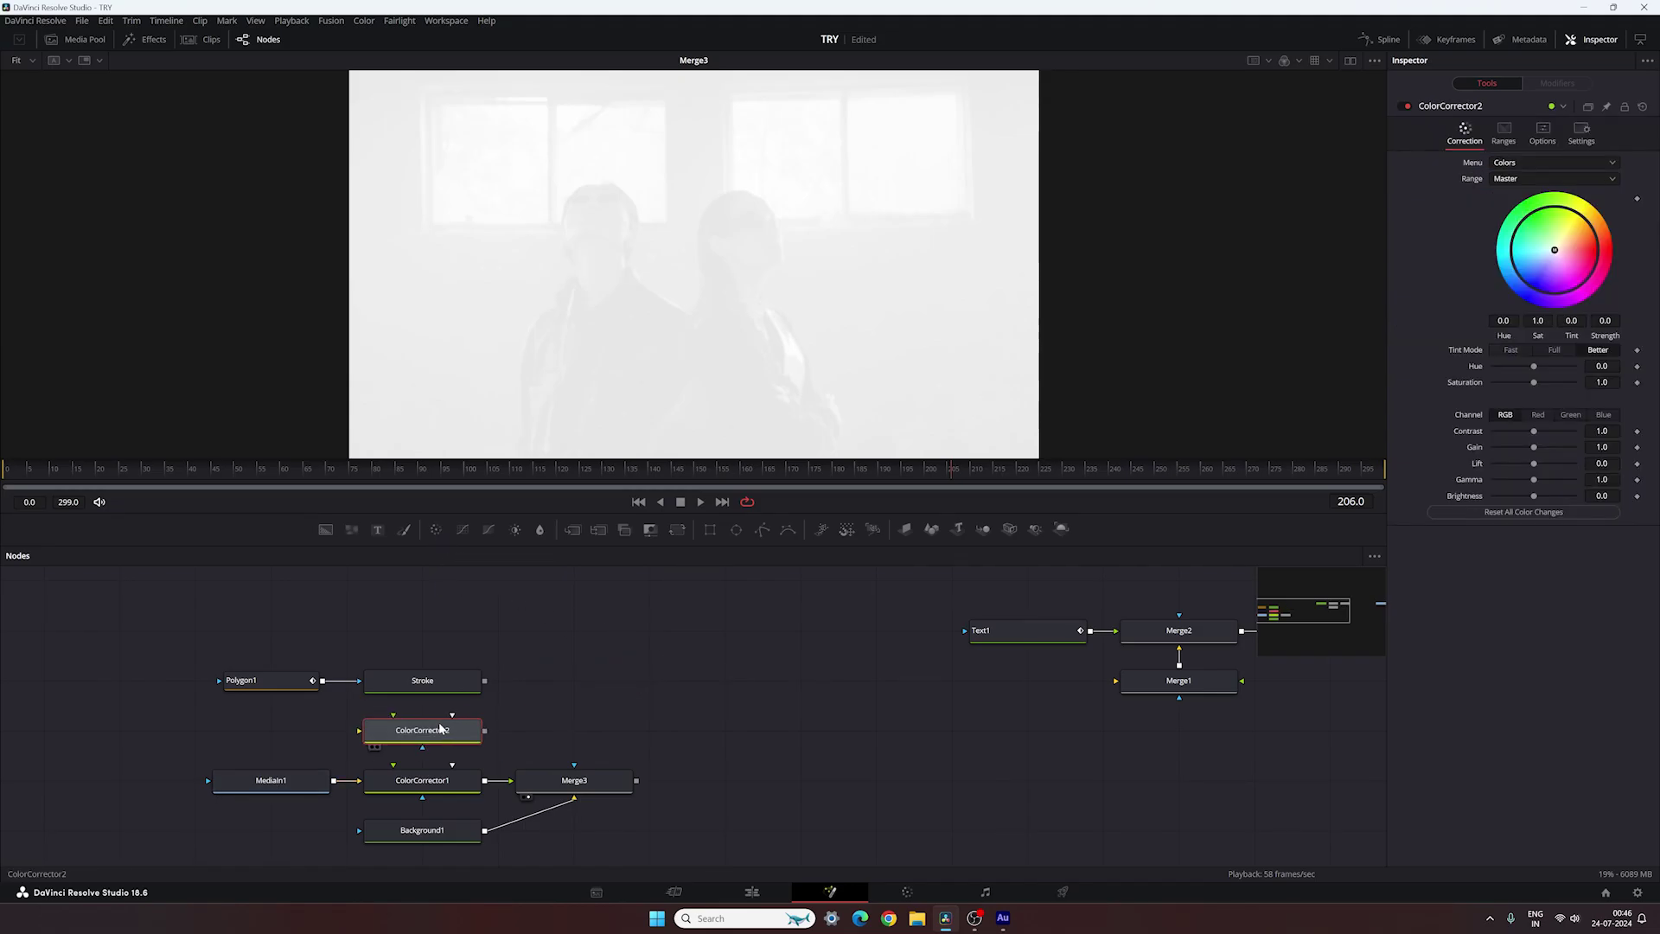
drag(270, 780, 196, 780)
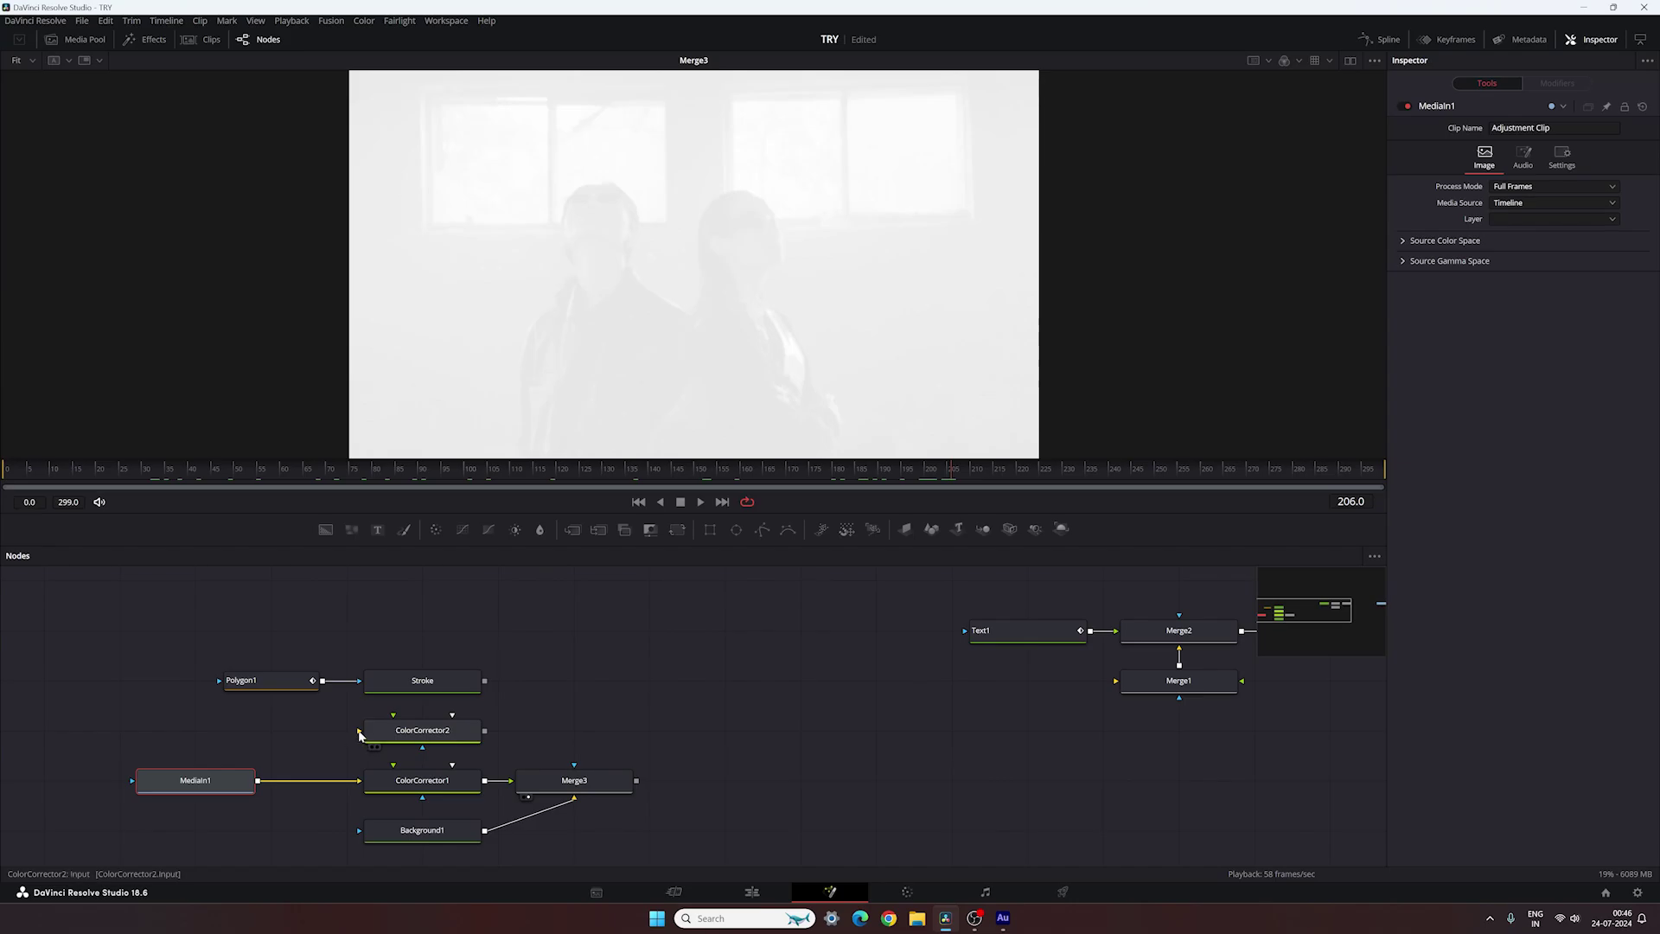
drag(358, 731, 257, 783)
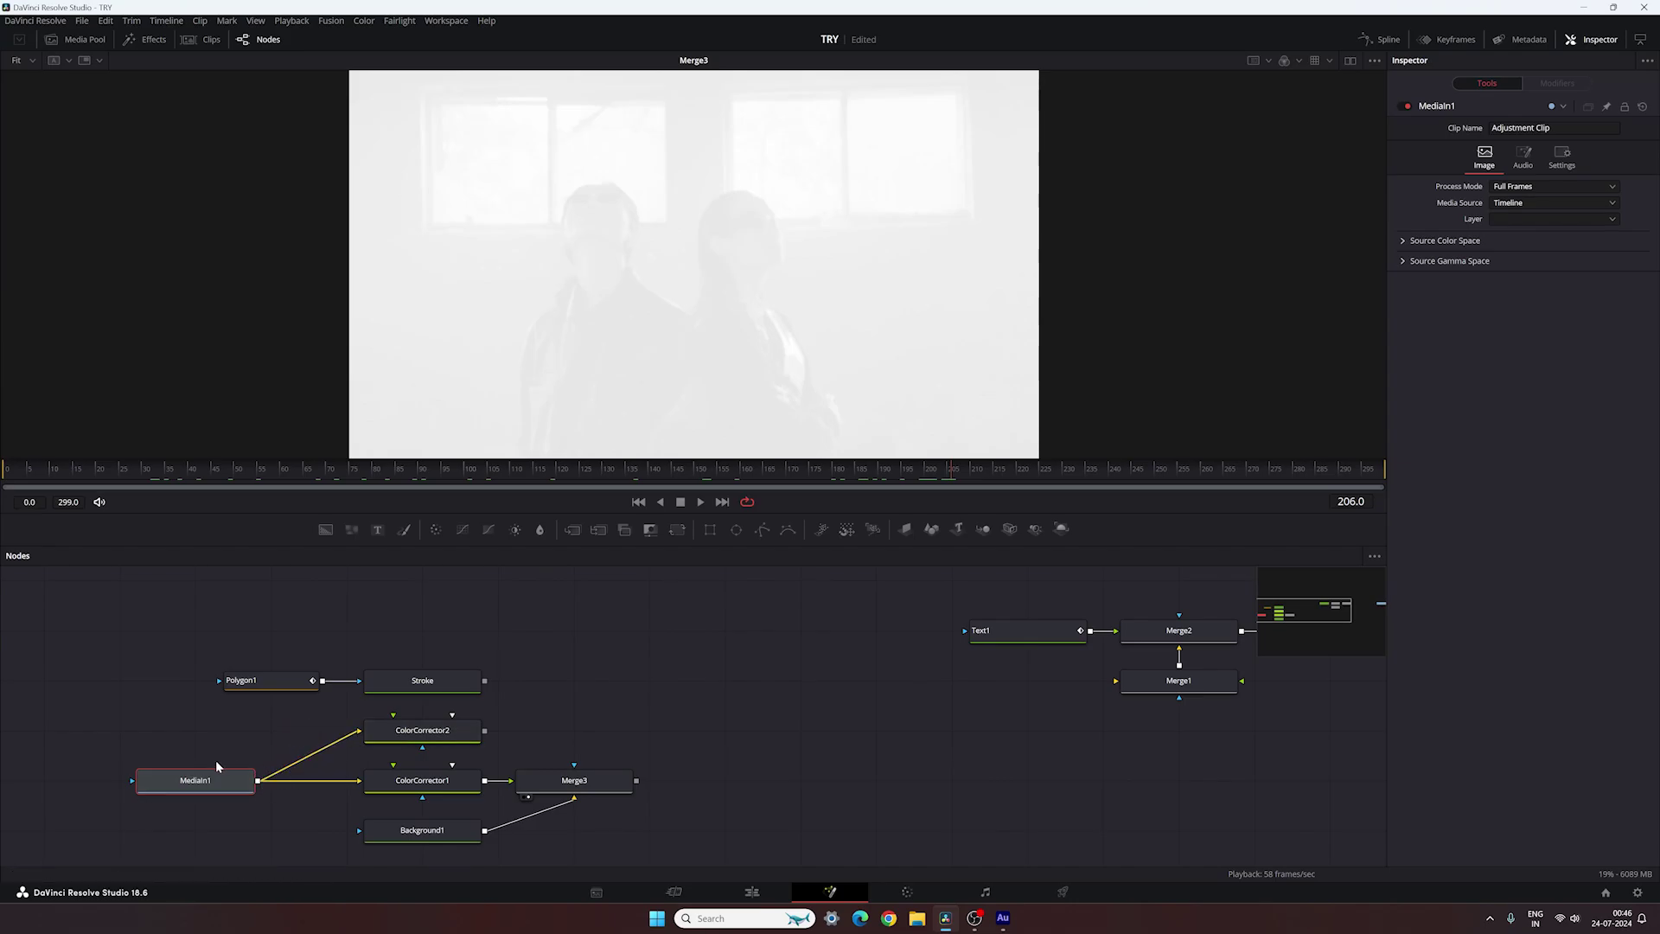
- Show ColorCorrector2 in the viewer and set its saturation to 1.5
drag(421, 736, 511, 373)
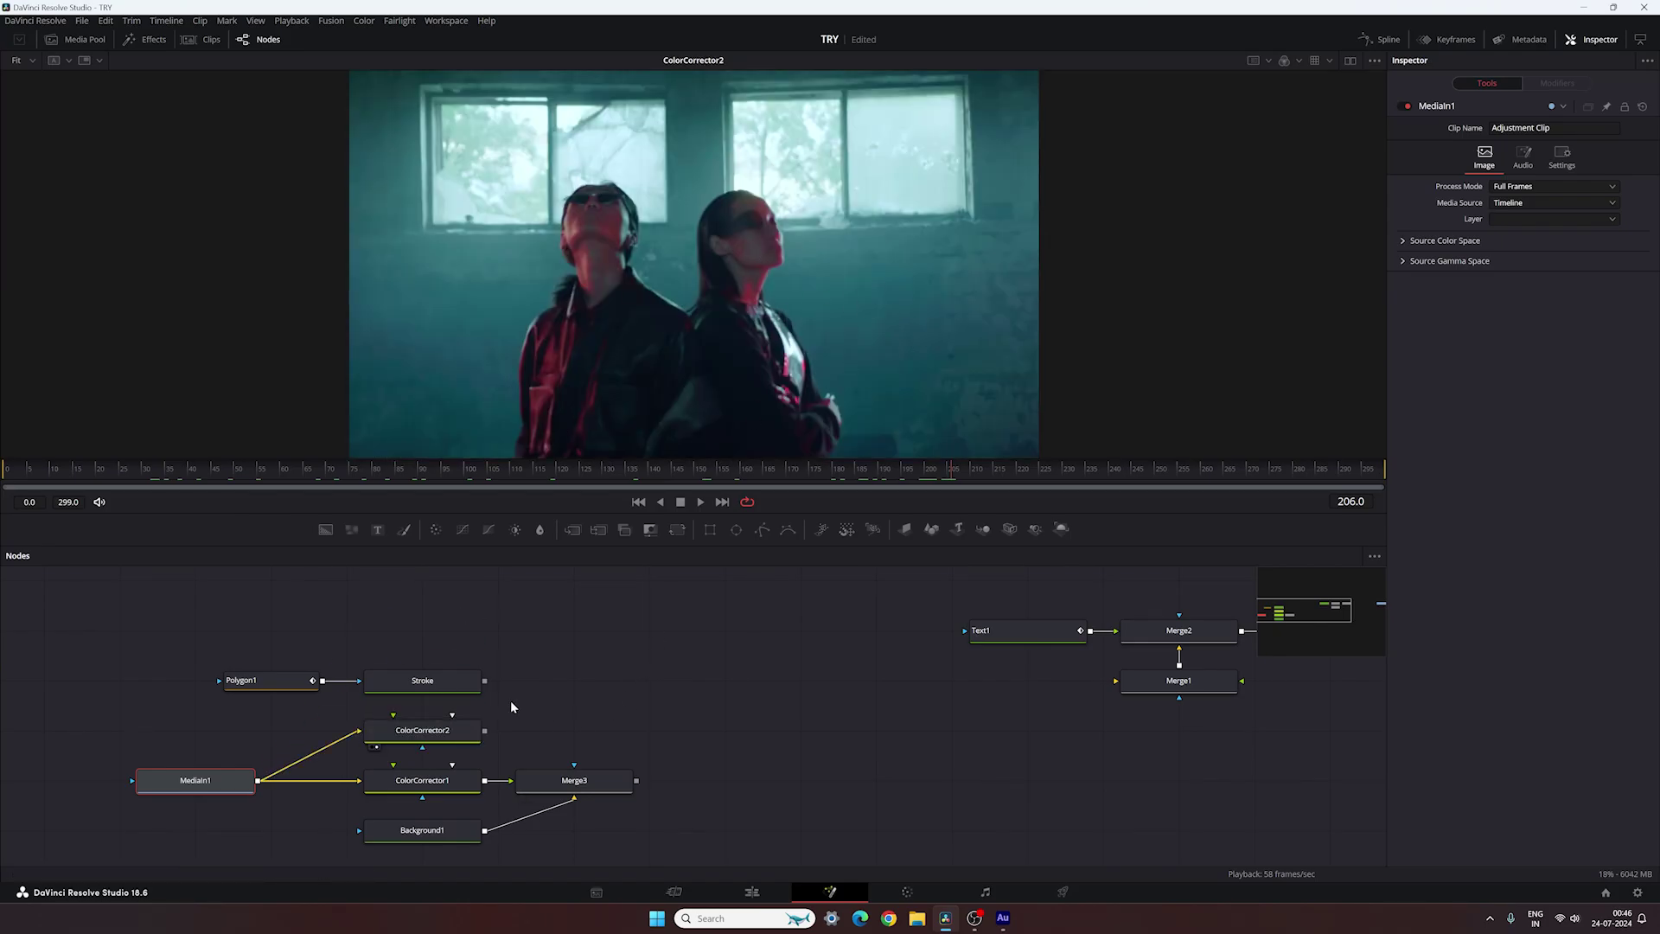
click(450, 736)
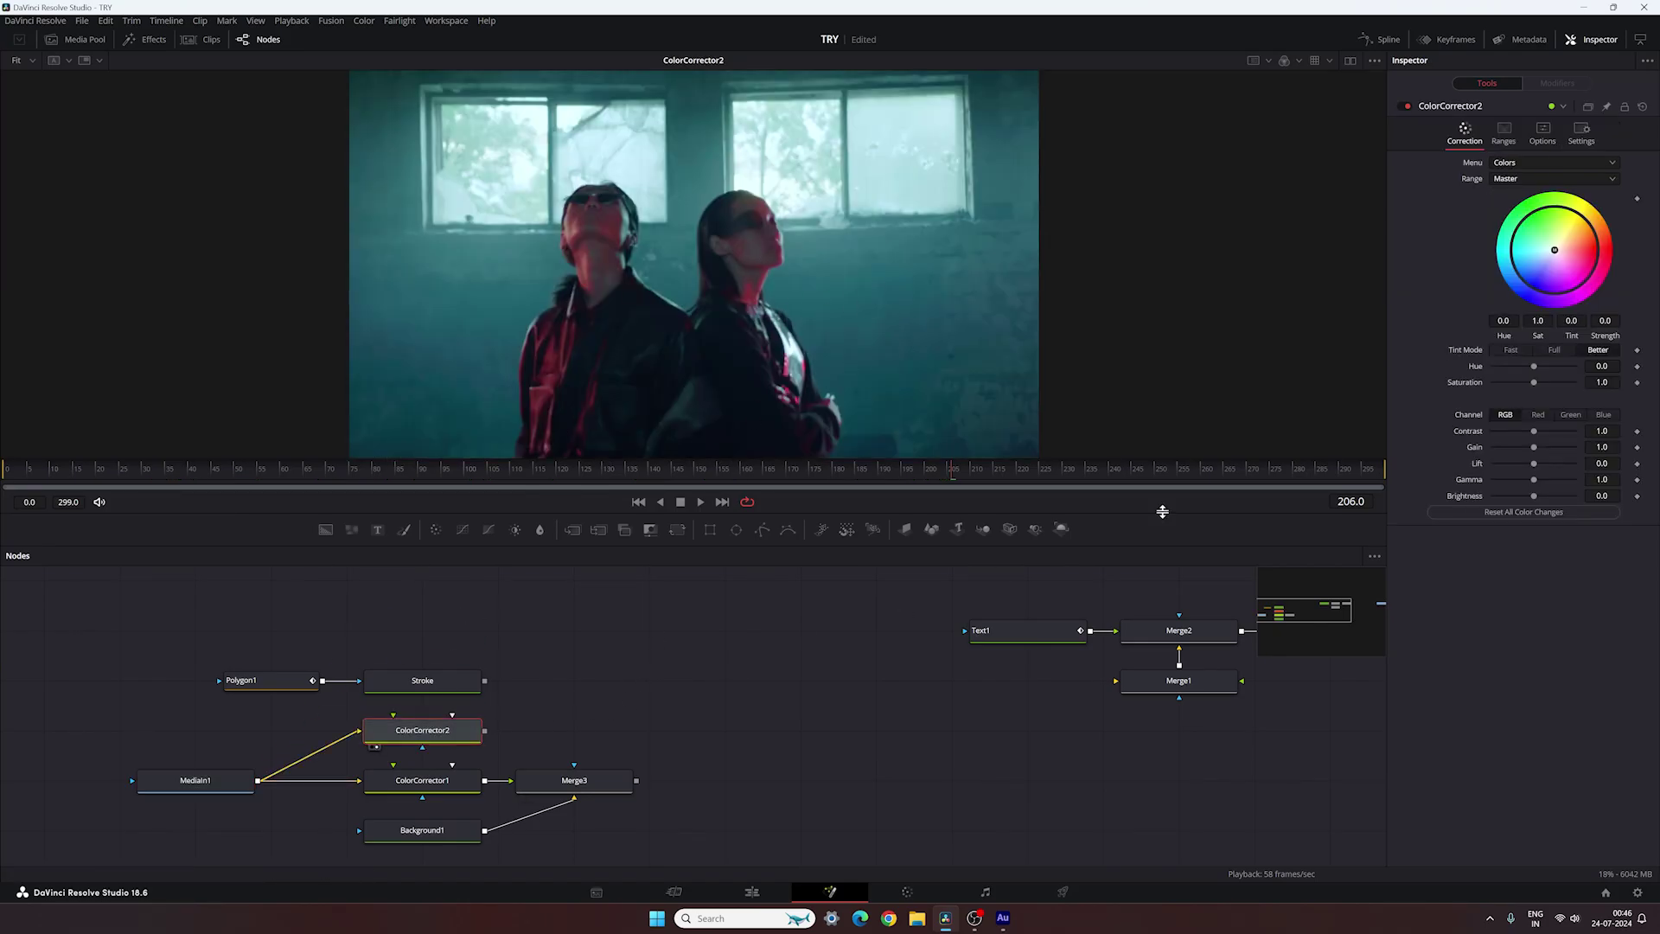
drag(1534, 383, 1553, 386)
click(1600, 383)
text(1.5)
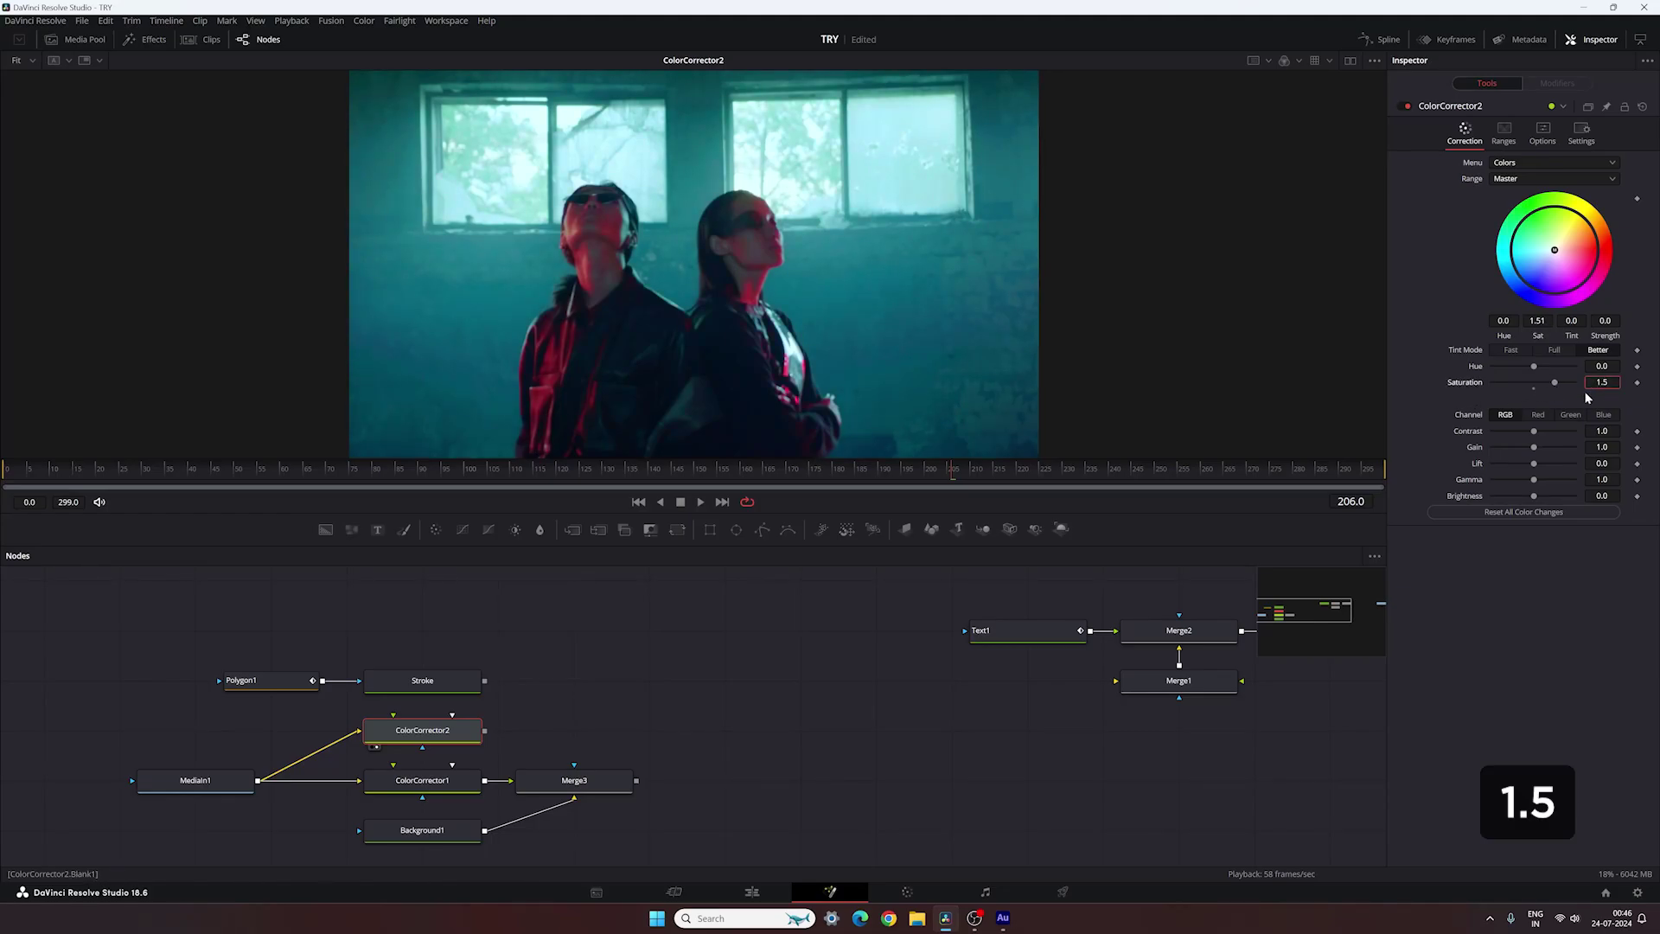
key(Return)
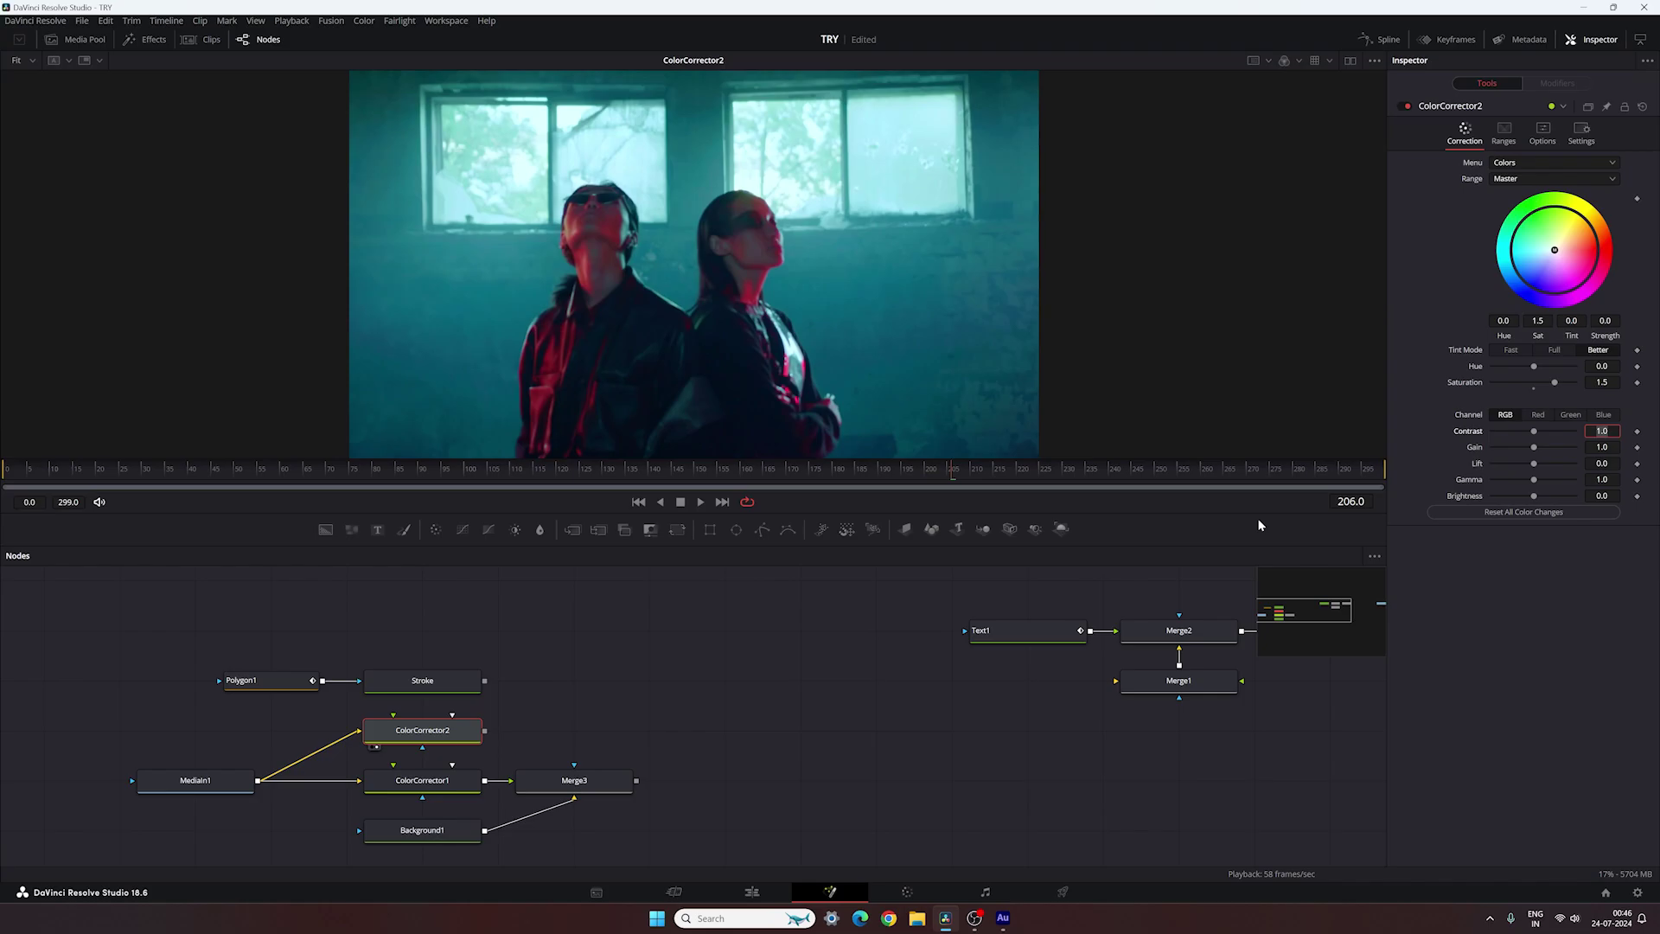
click(786, 672)
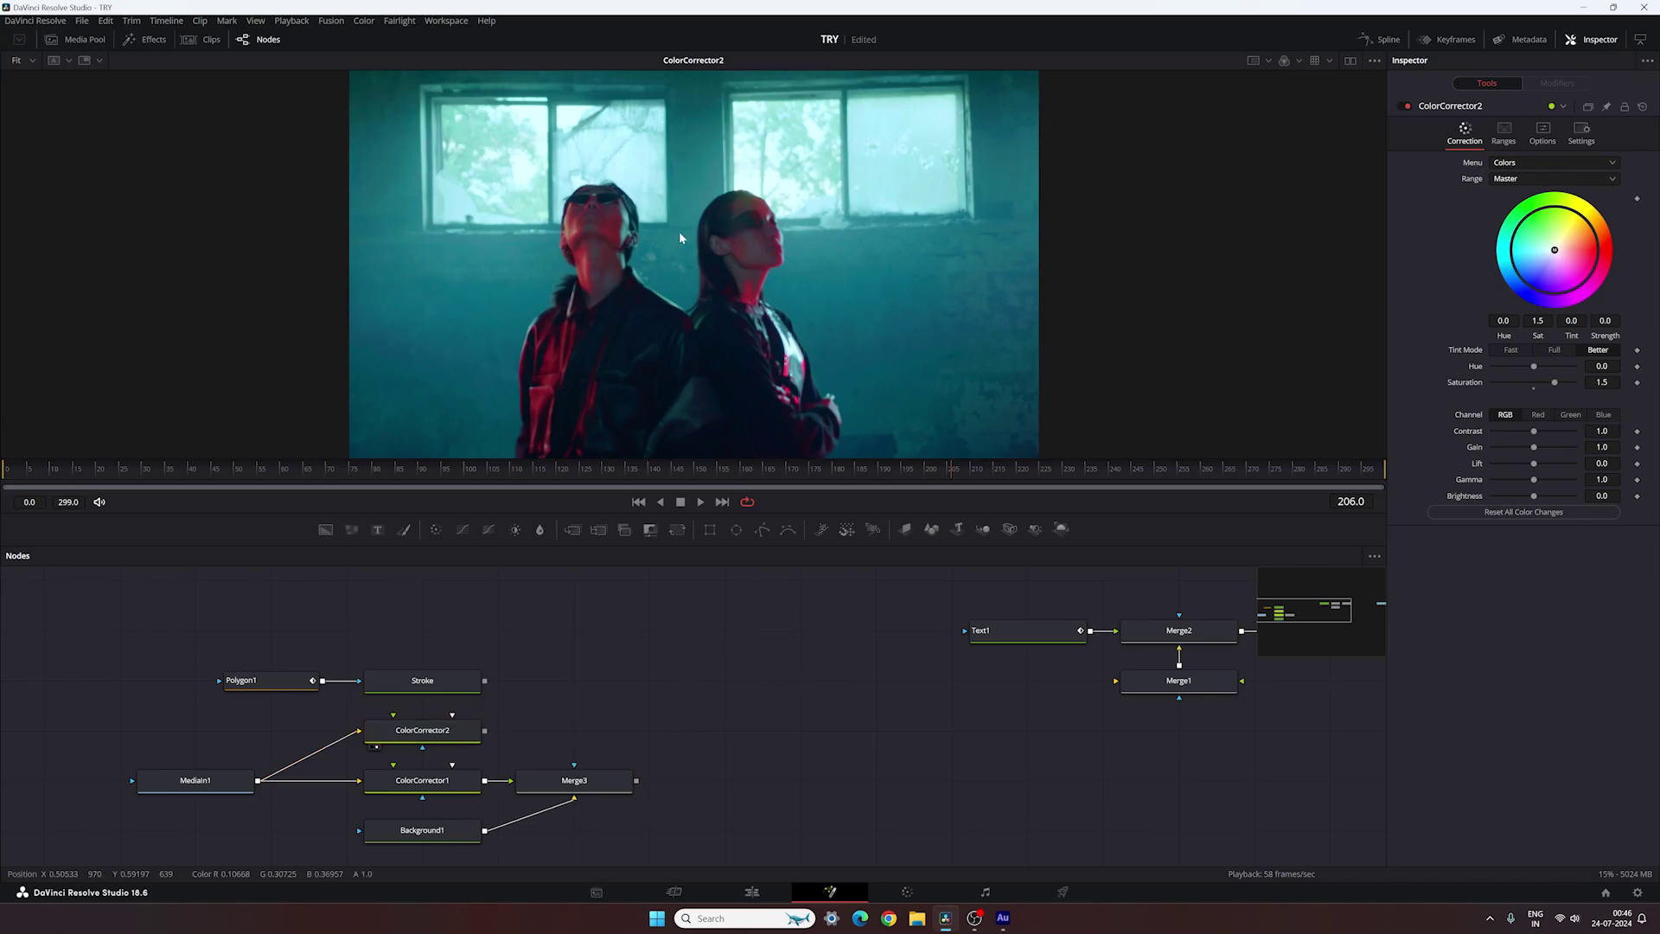
- View the Stroke node and add a Merge node after it with ColorCorrector2 connected as the foreground
drag(422, 681, 781, 232)
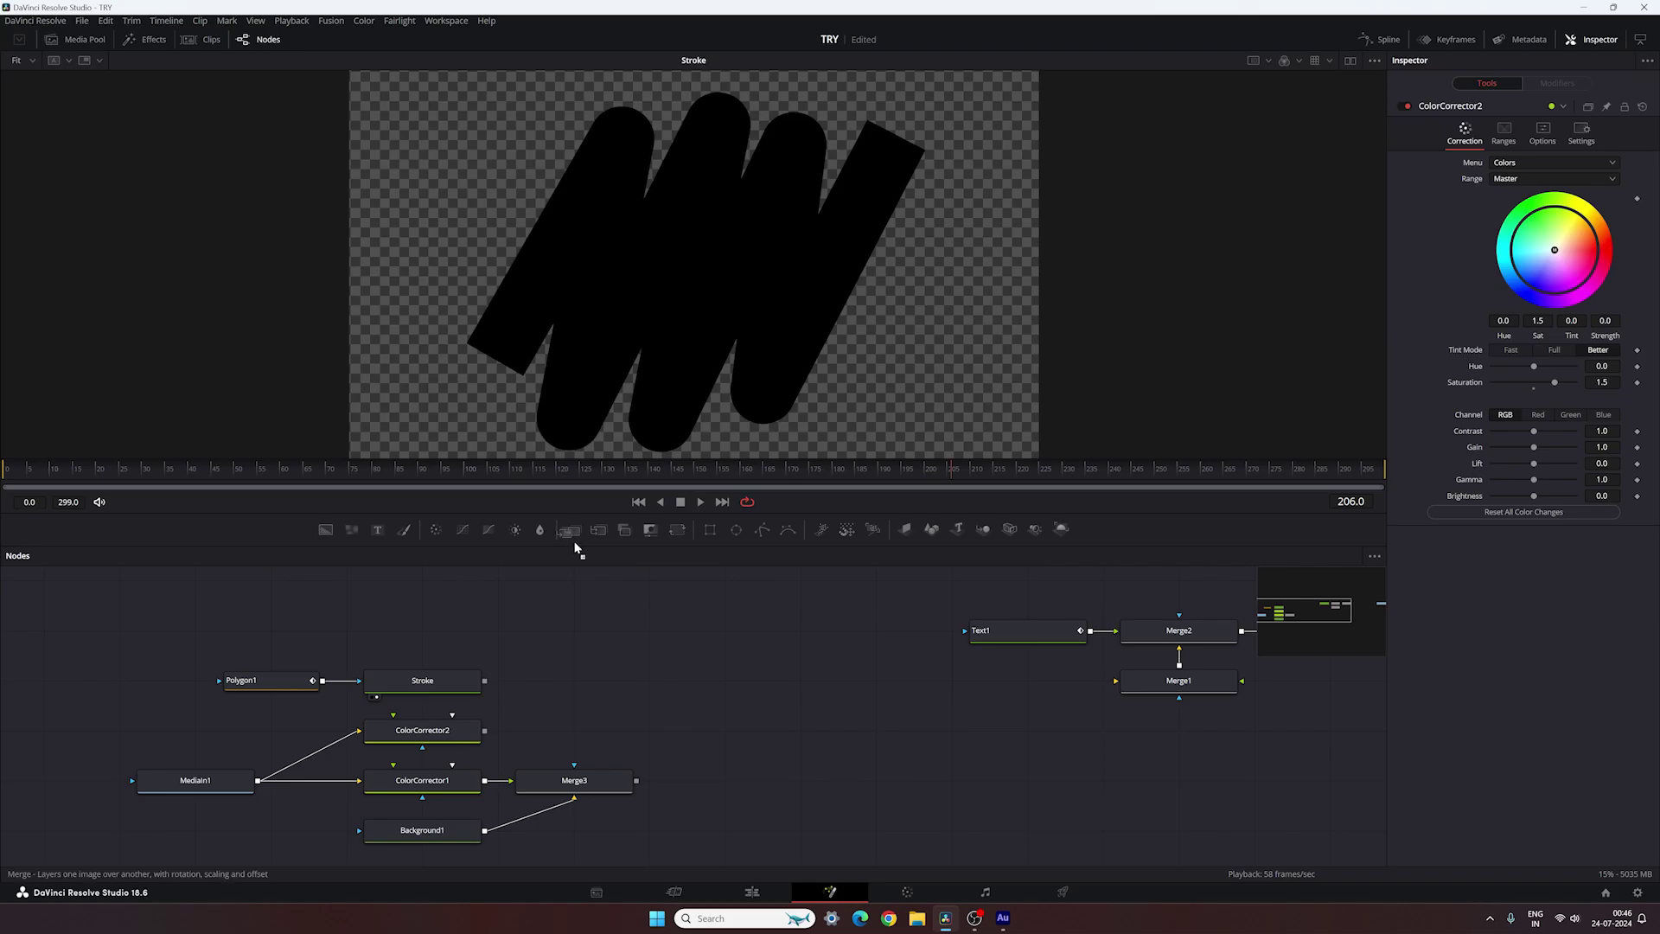
mouse_move(572, 529)
mouse_down()
mouse_move(571, 690)
mouse_move(476, 623)
mouse_move(505, 617)
mouse_move(426, 680)
mouse_up()
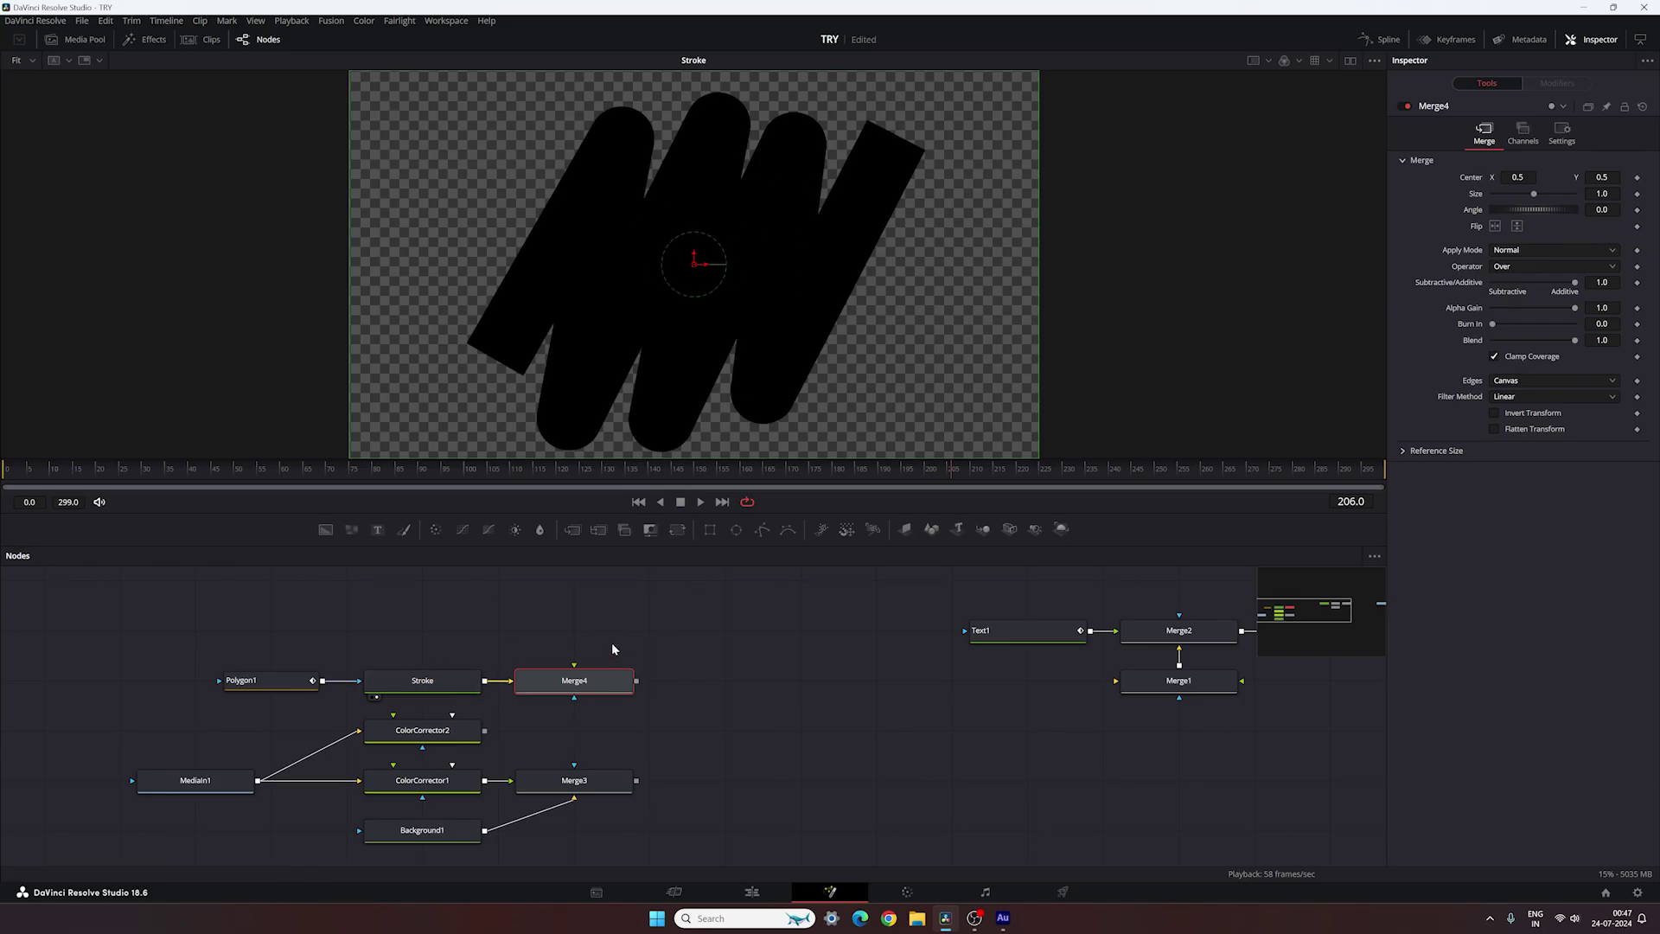
drag(574, 665, 477, 731)
click(405, 737)
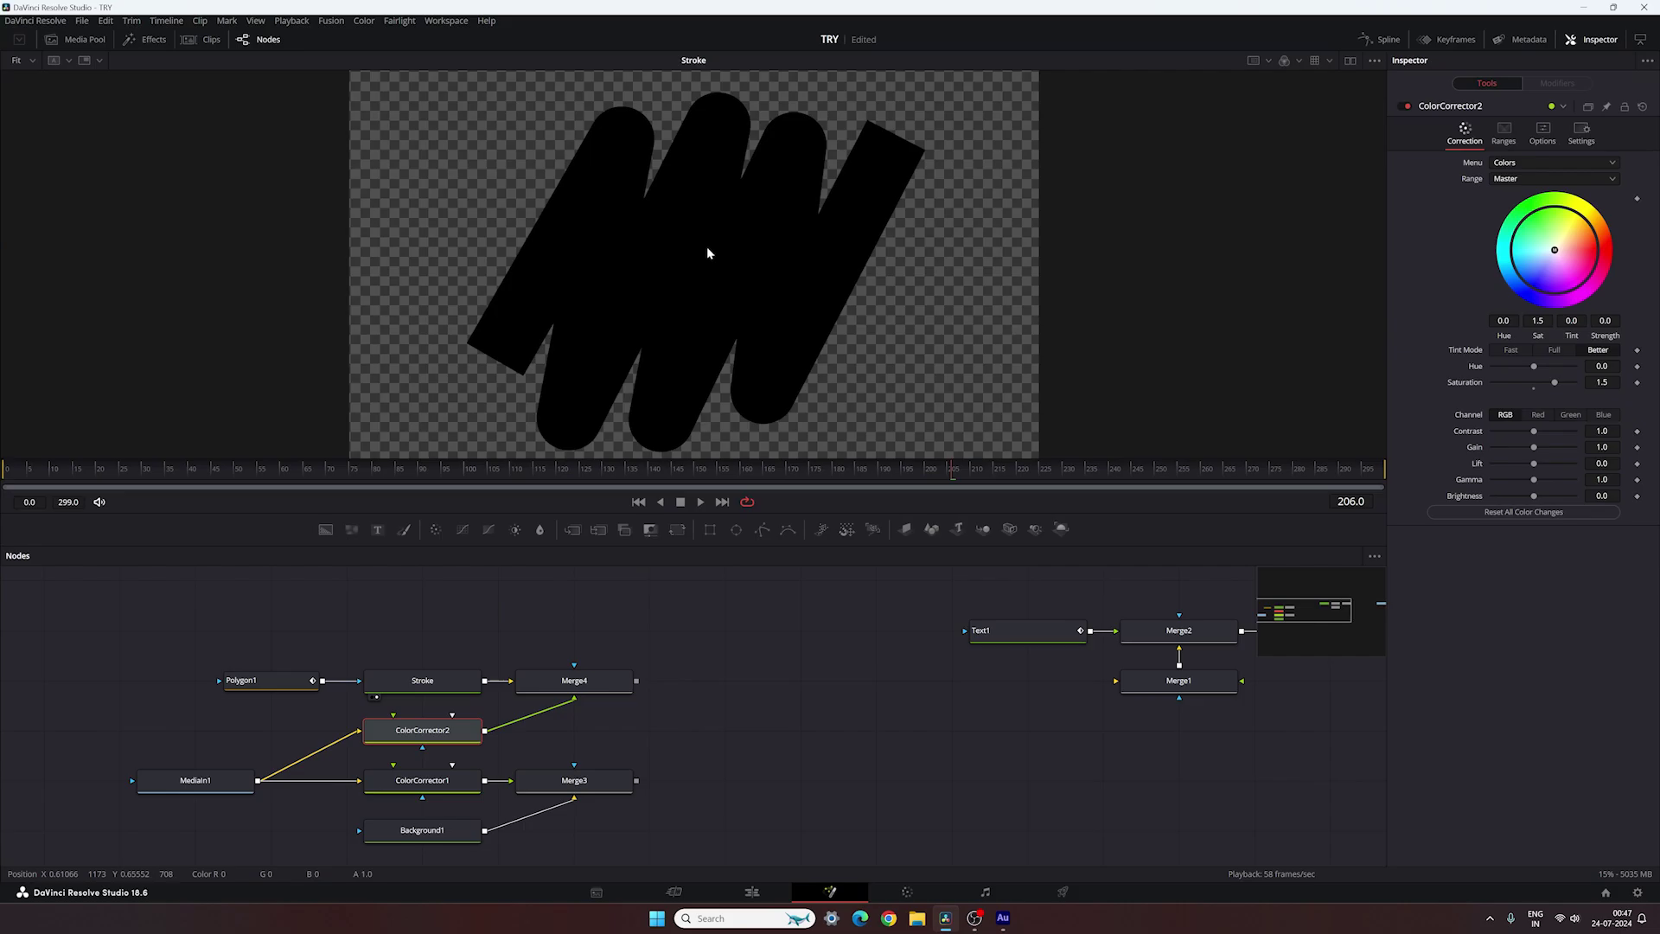
- View Merge4 and set its Operator to In so the saturated footage fills only the zigzag stroke
click(605, 687)
key(1)
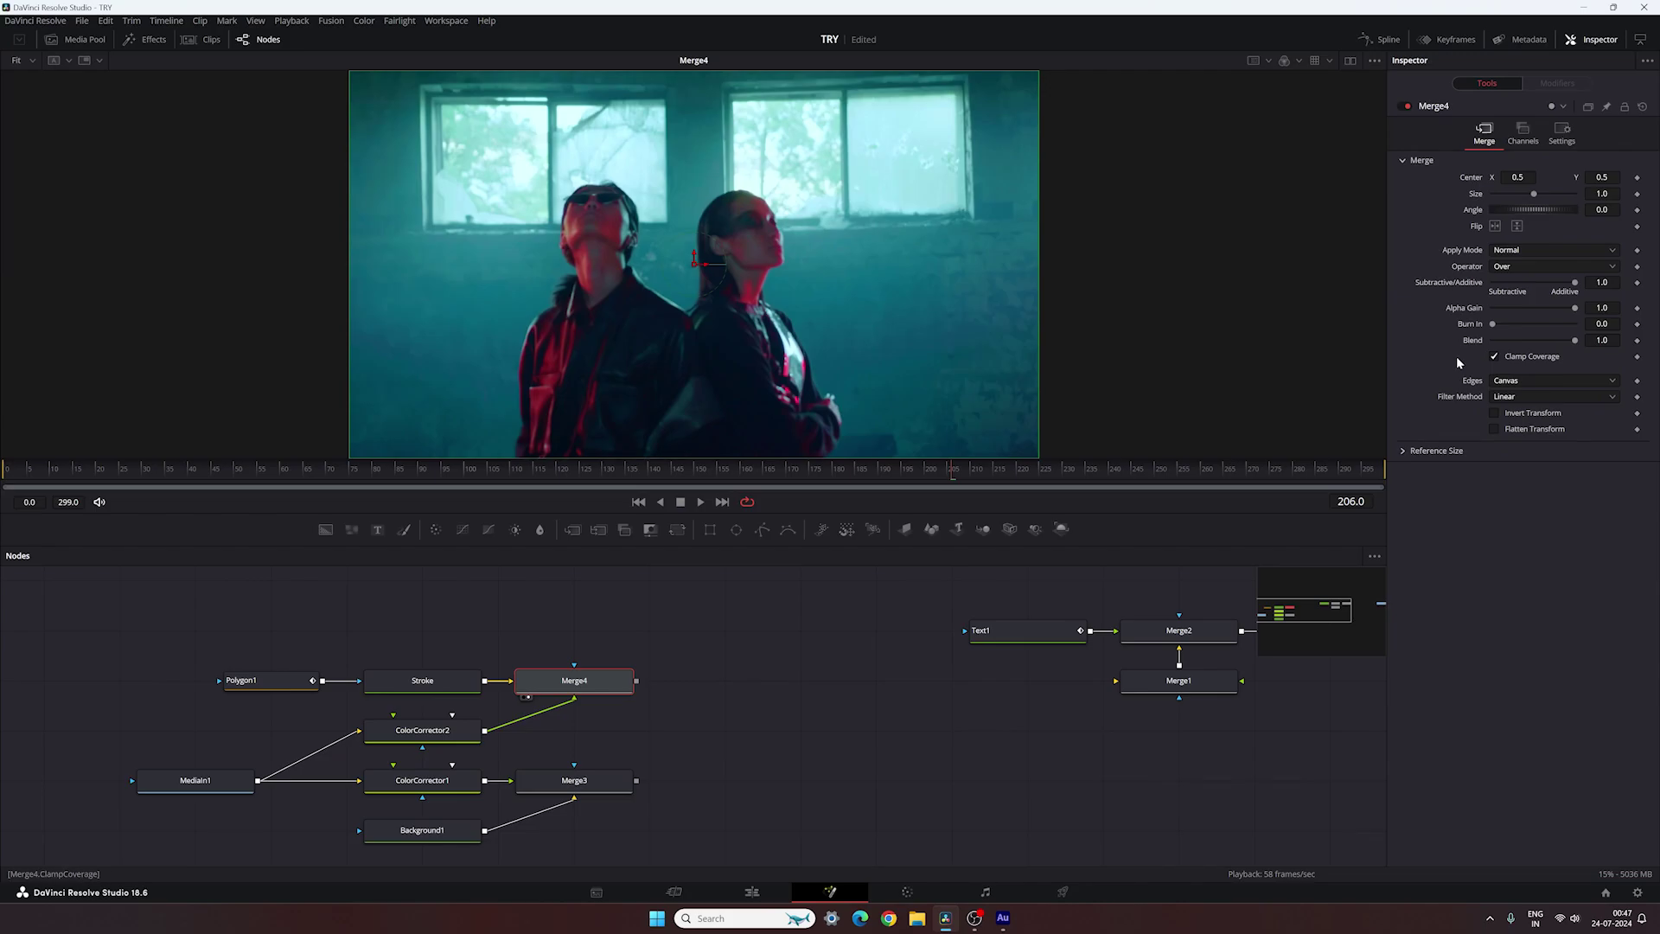
click(1524, 273)
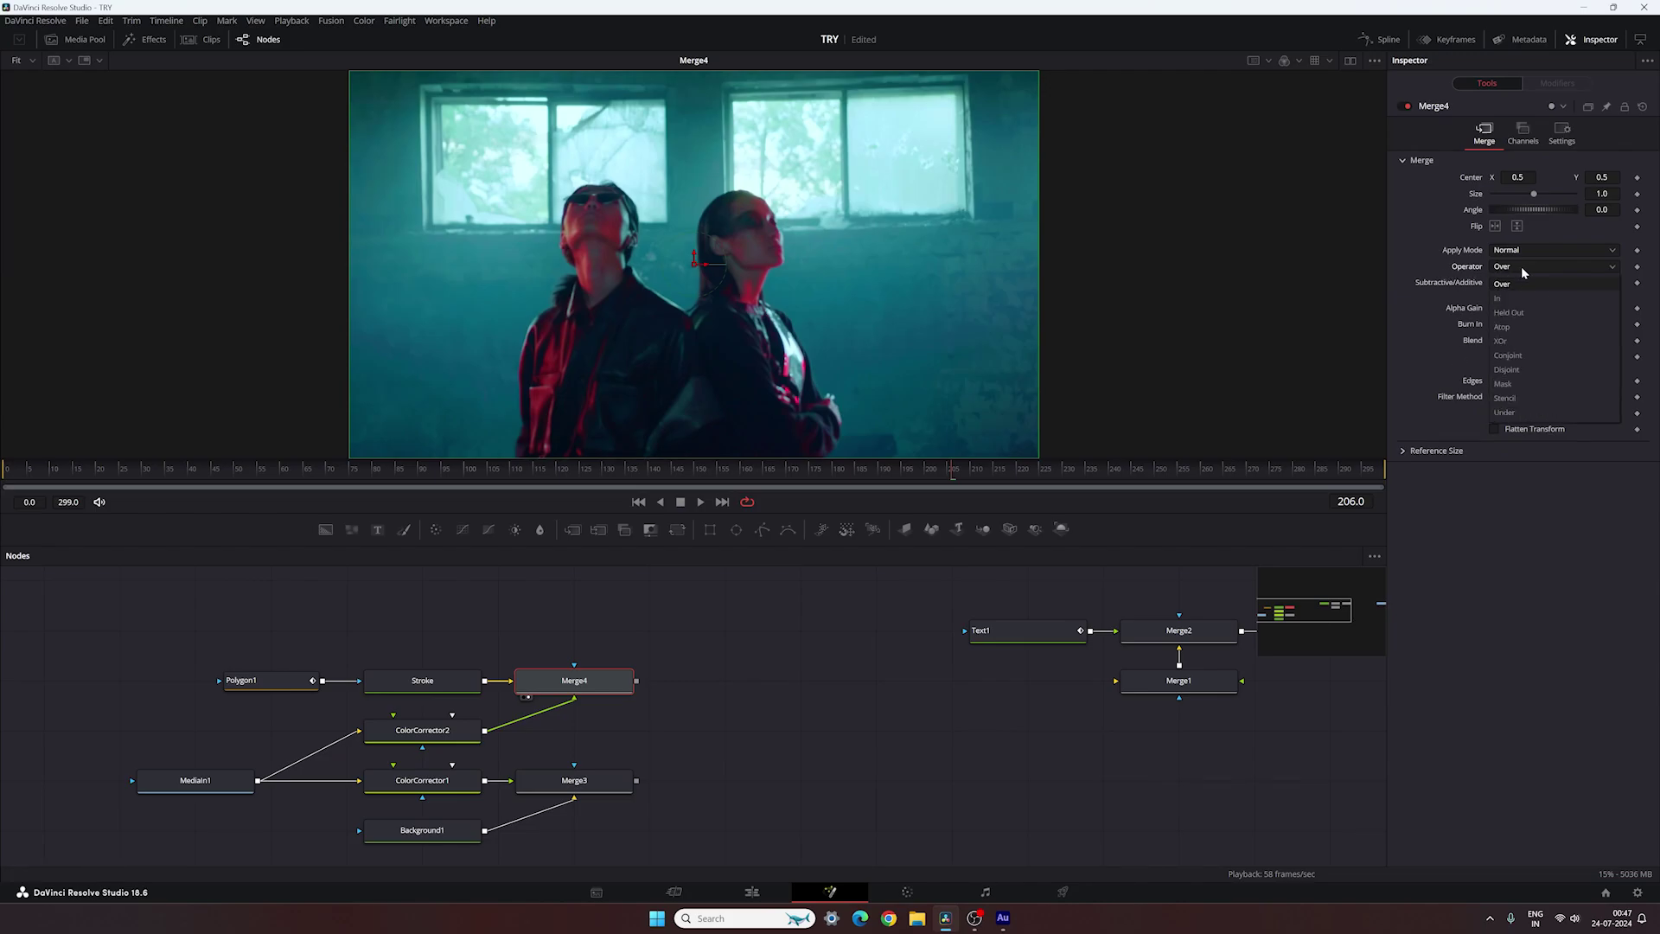
click(1513, 299)
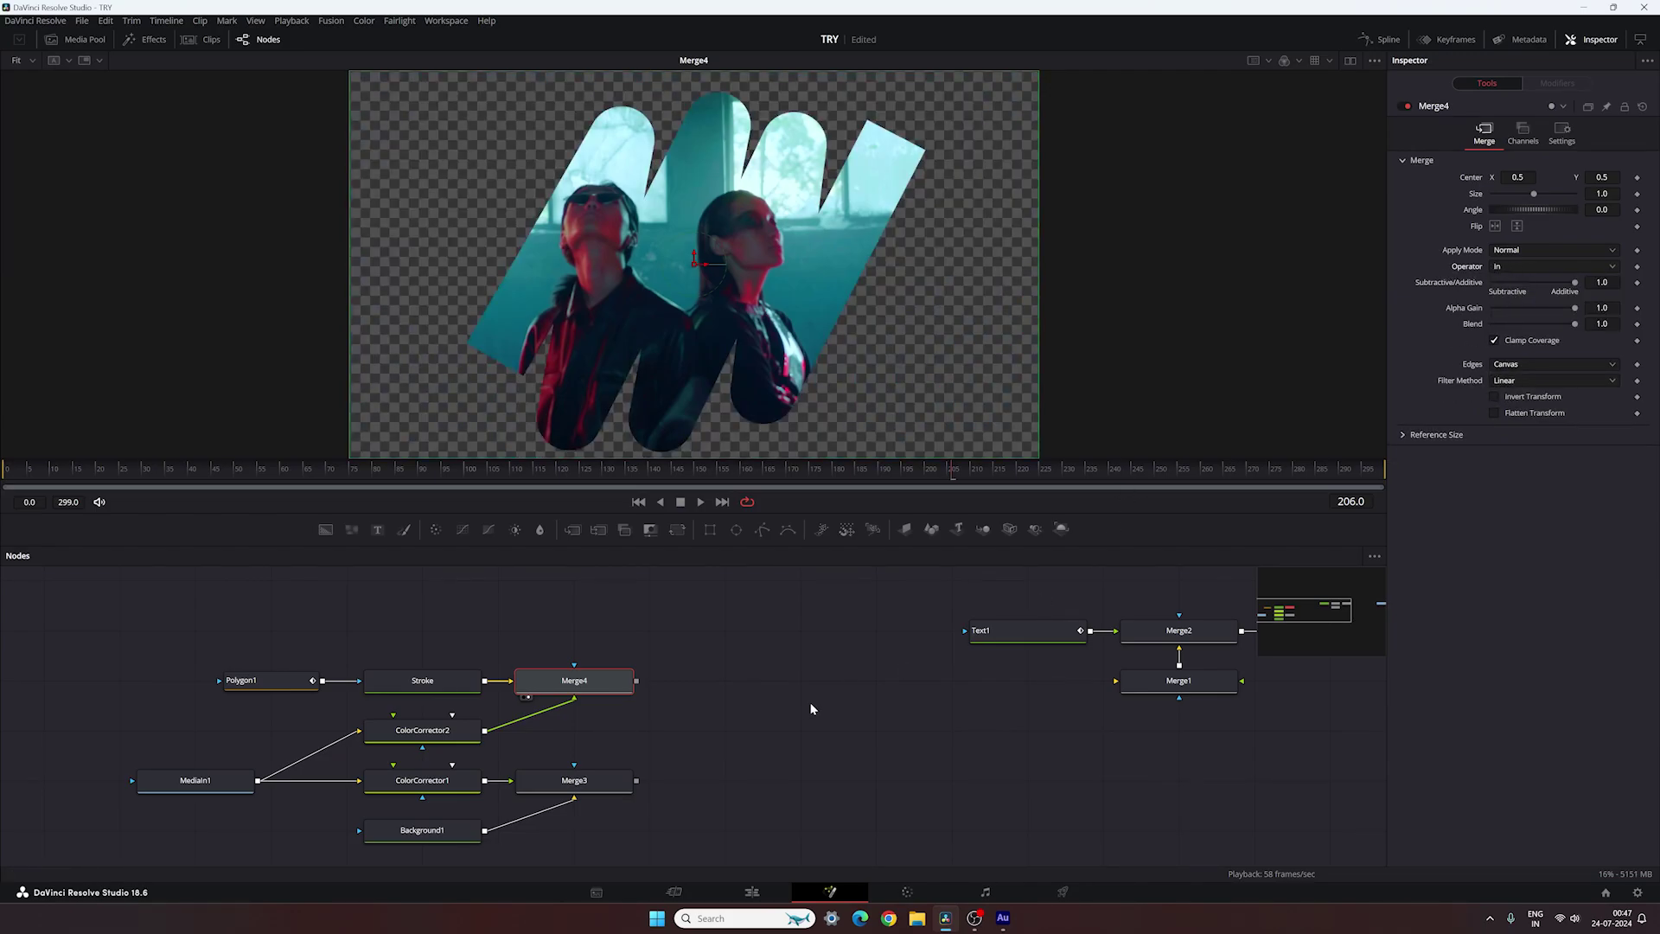
click(813, 711)
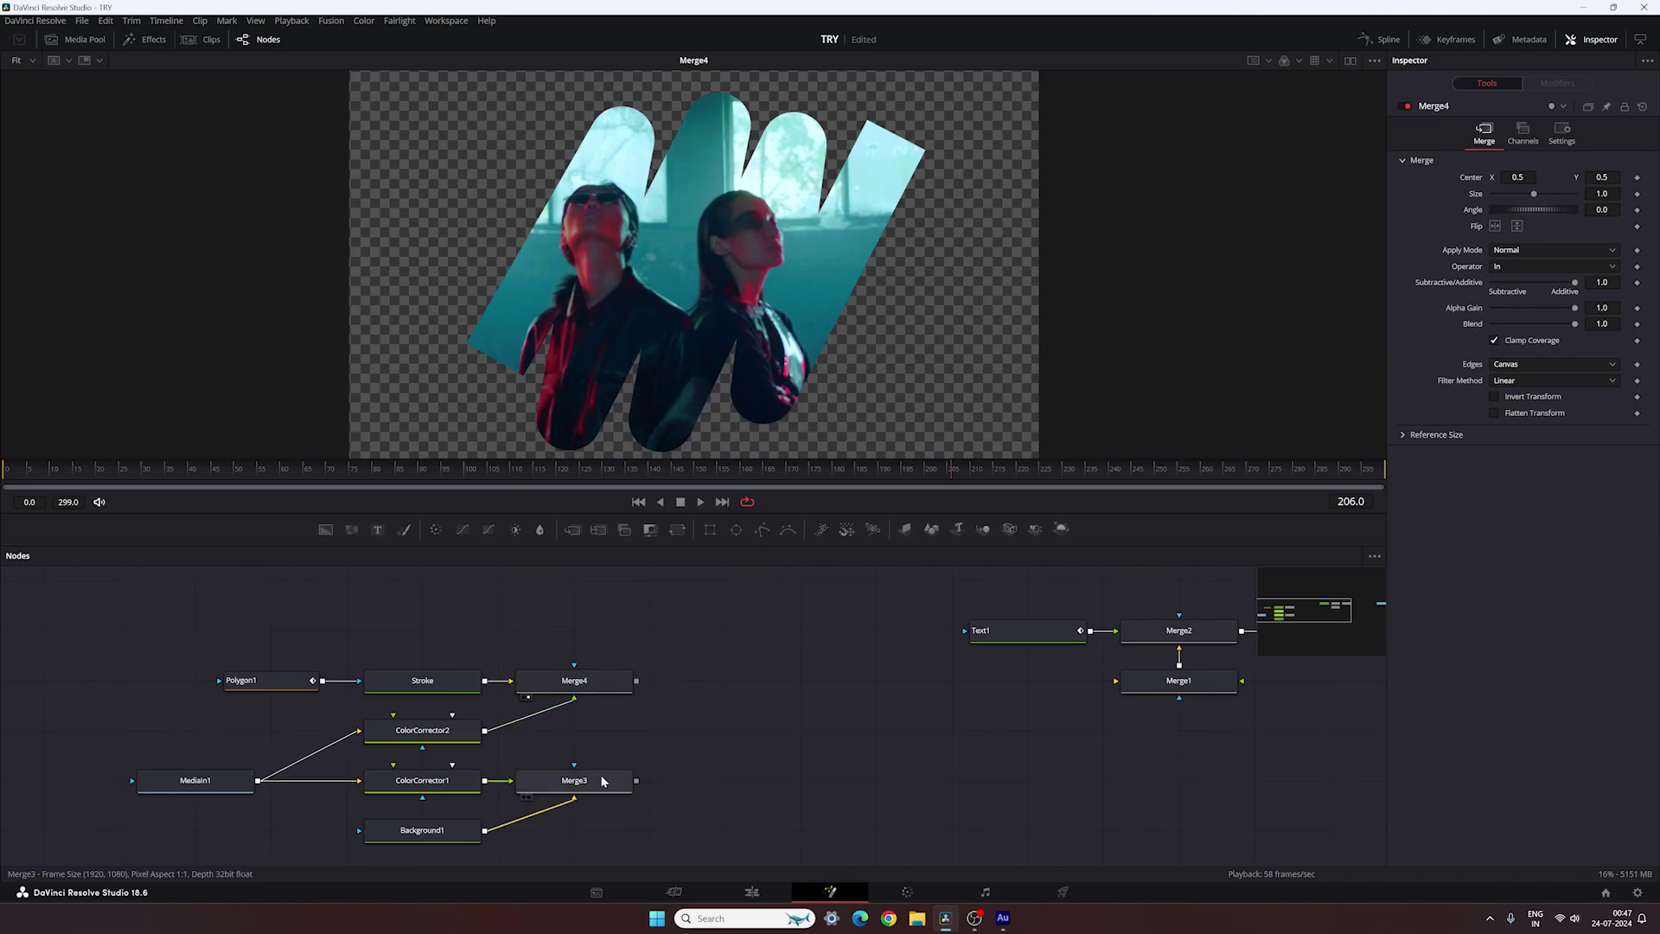
- Compare Merge3 and Merge4, combine Merge4 over Merge3 with a new Merge node, and preview the composite at other frames
drag(603, 780, 725, 271)
drag(574, 680, 740, 258)
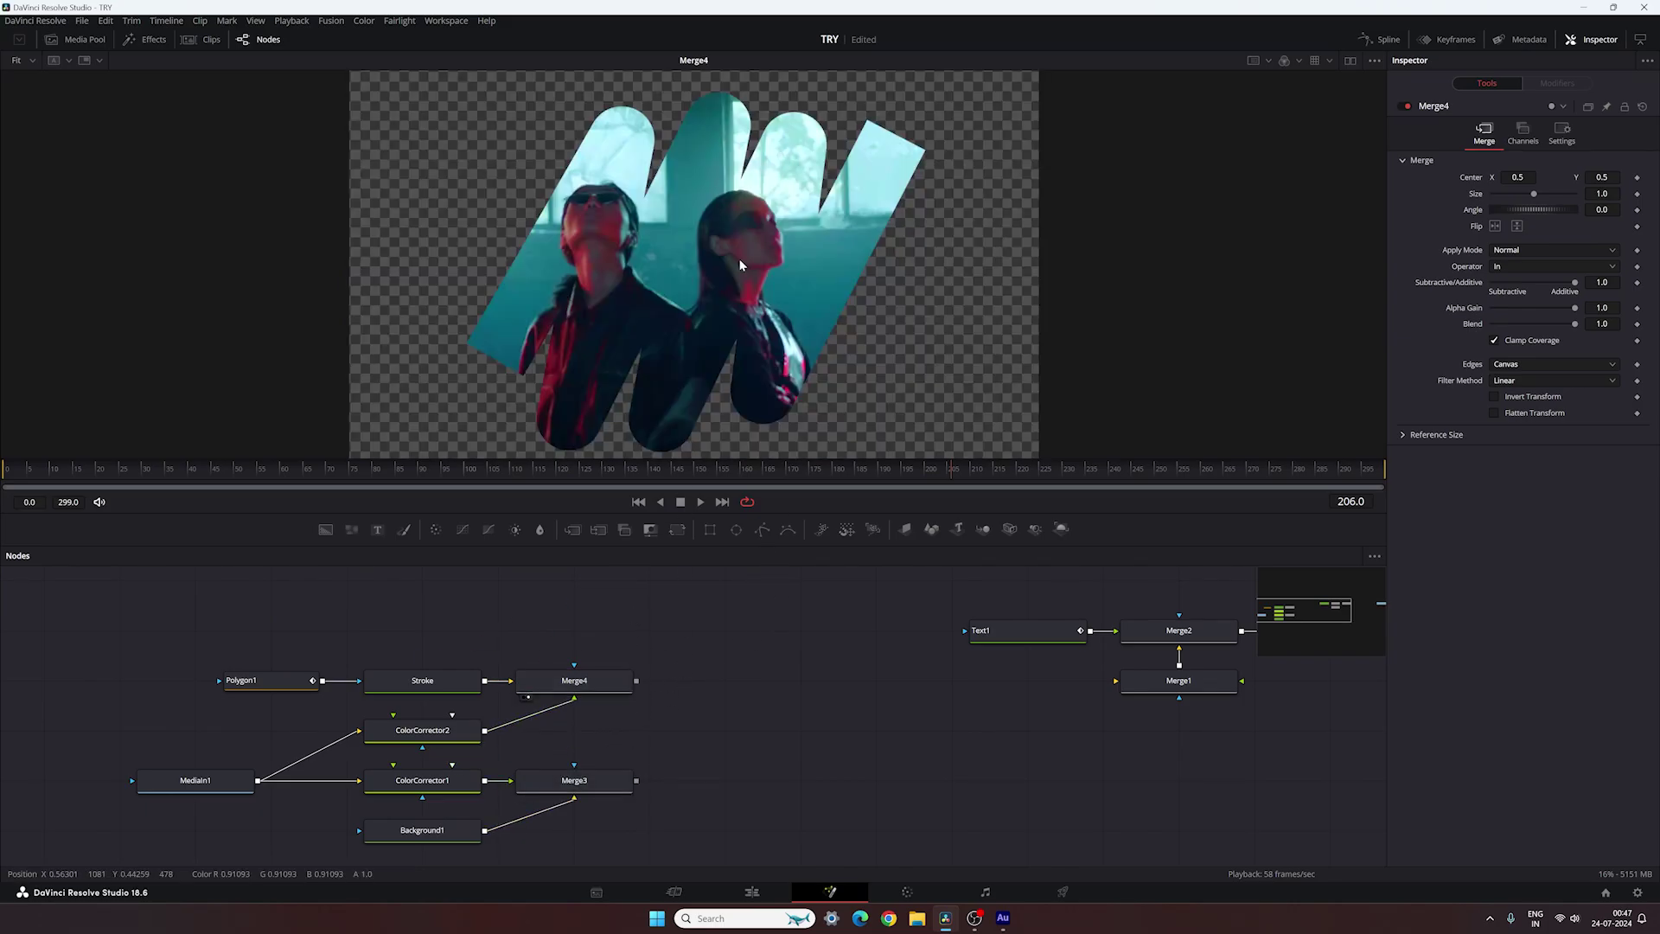
drag(735, 460, 870, 466)
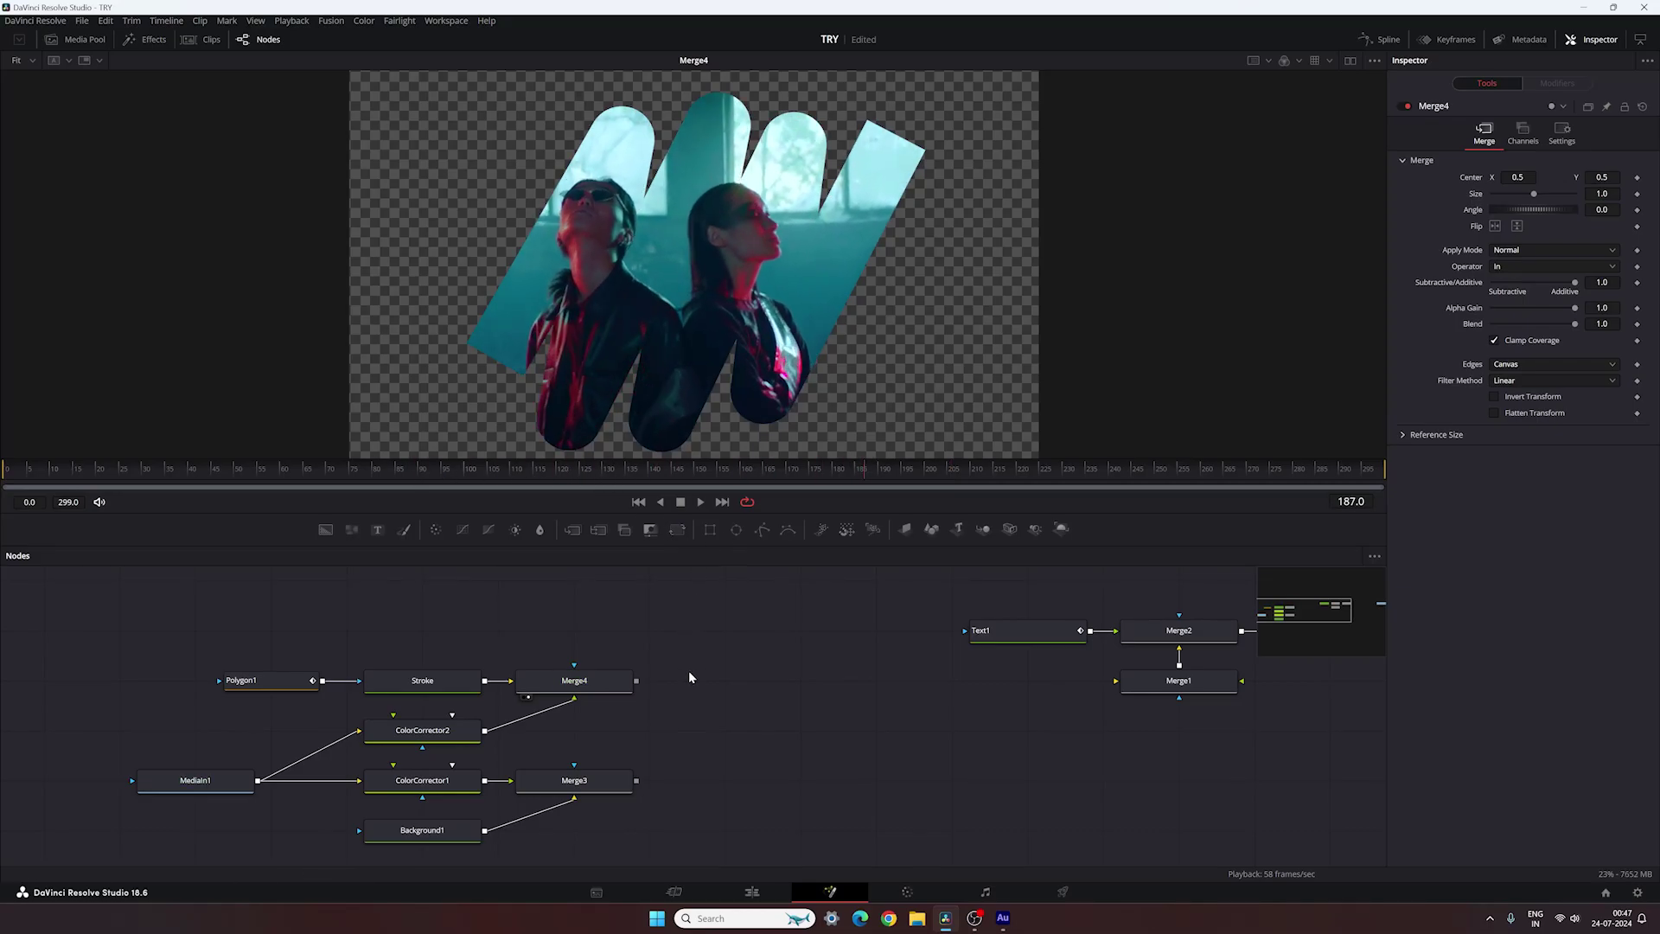
drag(573, 529, 766, 726)
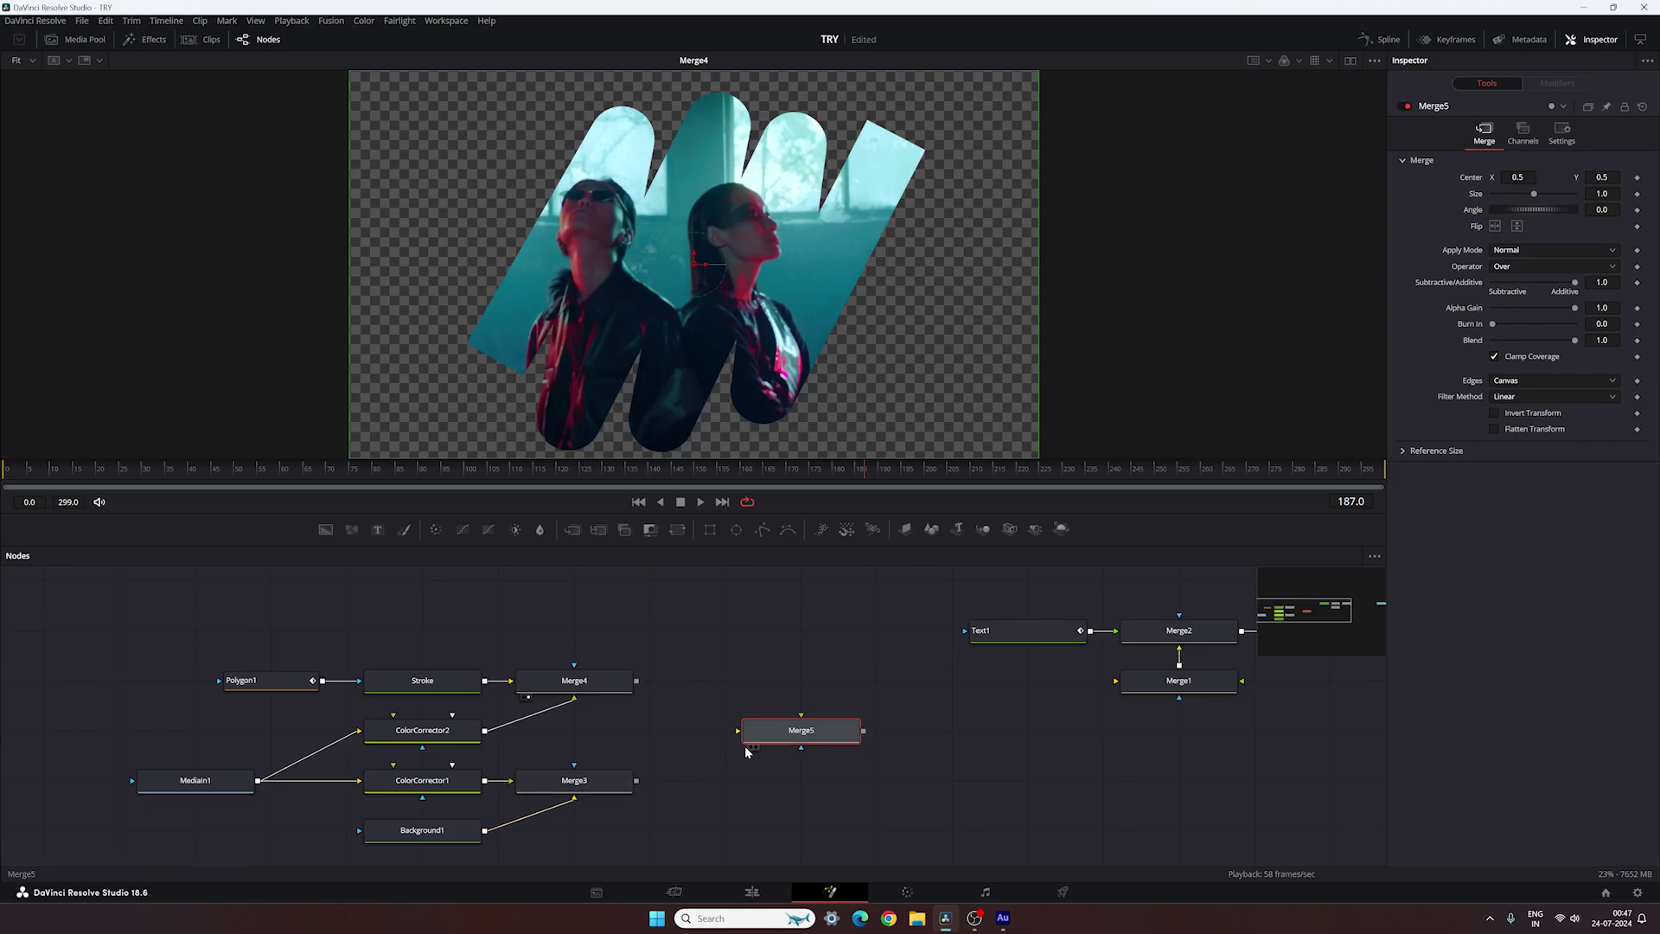
drag(737, 733, 636, 780)
drag(796, 721, 776, 194)
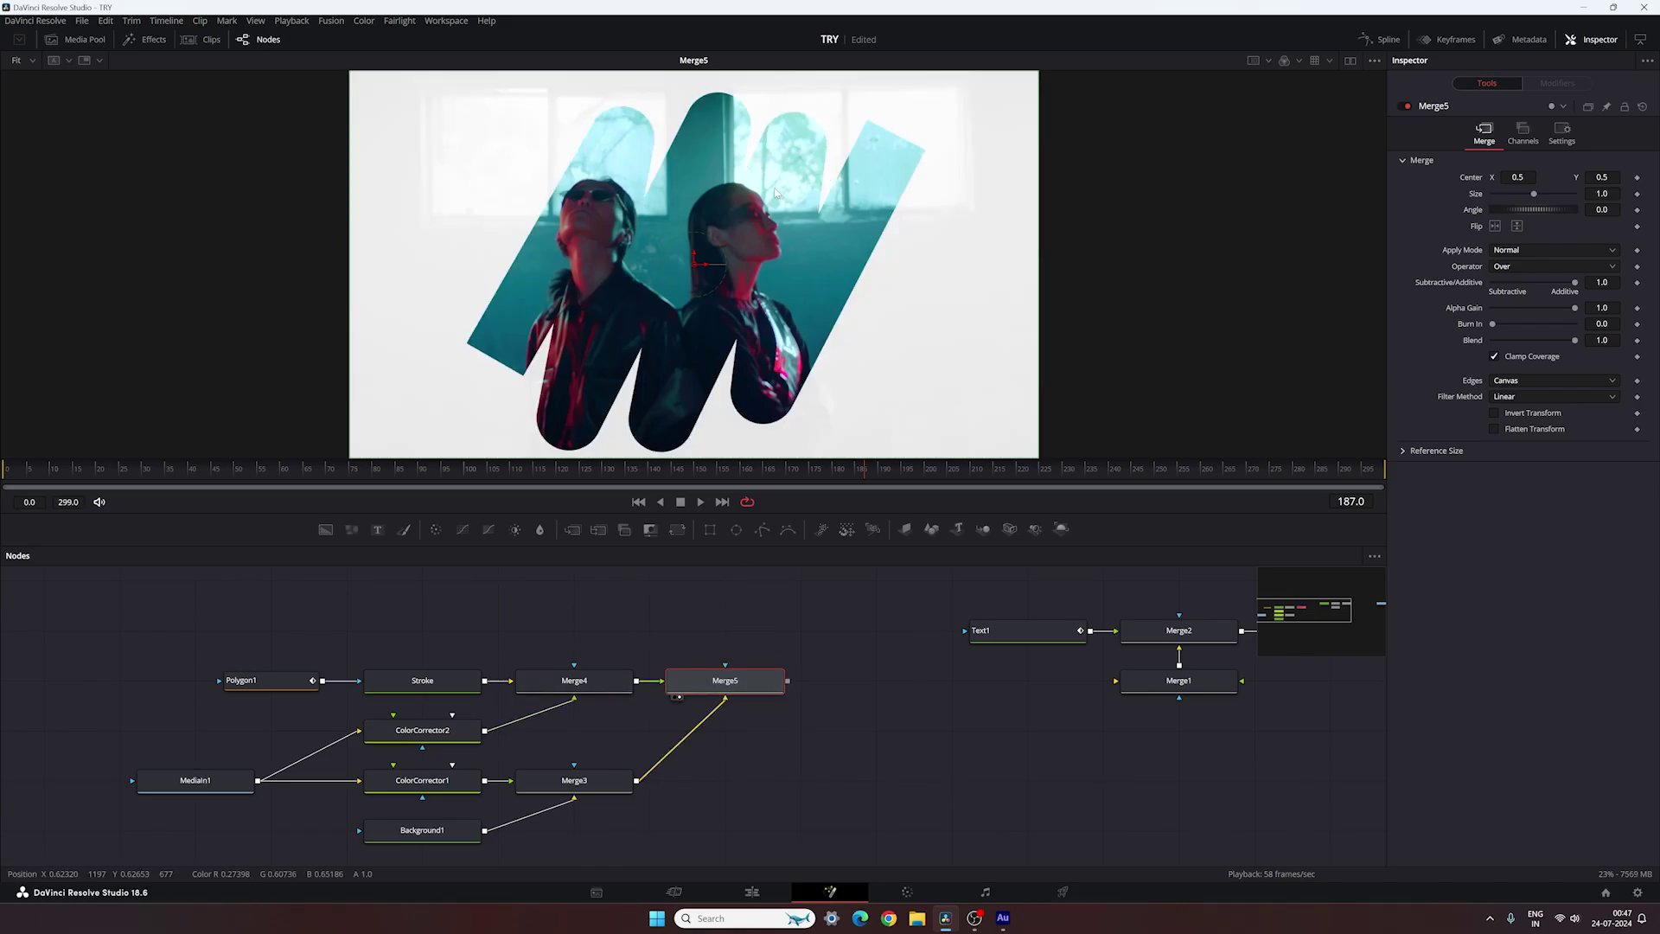
drag(568, 477, 864, 472)
- Bring Text1 above the stroke nodes and merge it over Merge5 with a new Merge node shown in the viewer
drag(816, 612, 813, 614)
click(845, 638)
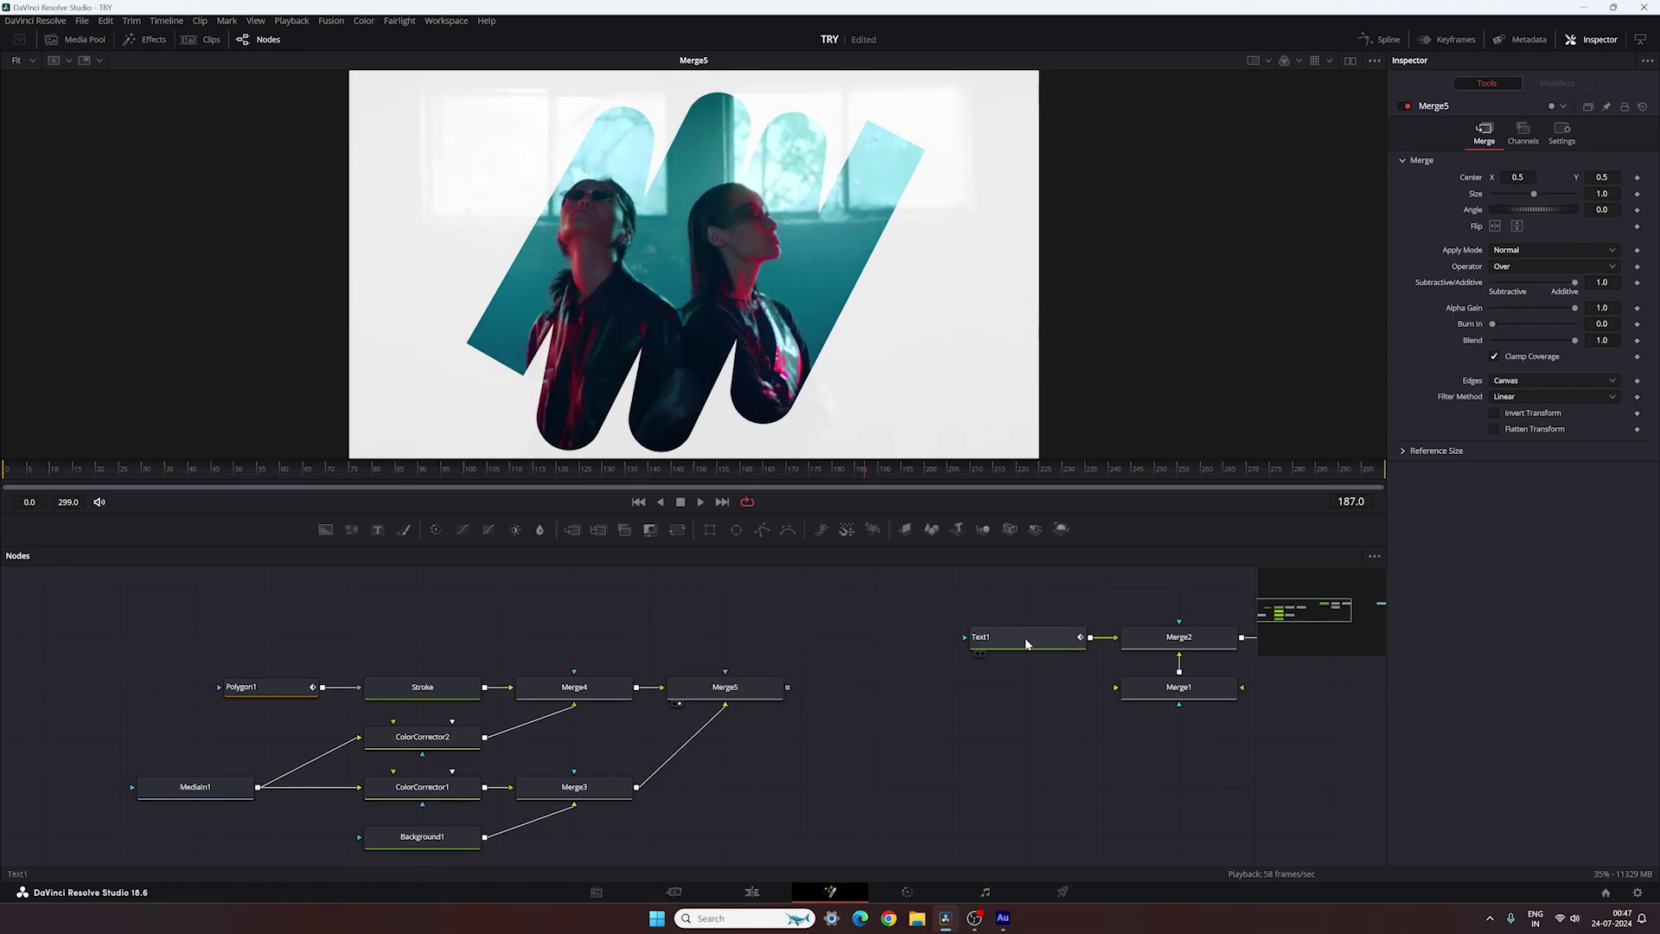
drag(1027, 644, 635, 630)
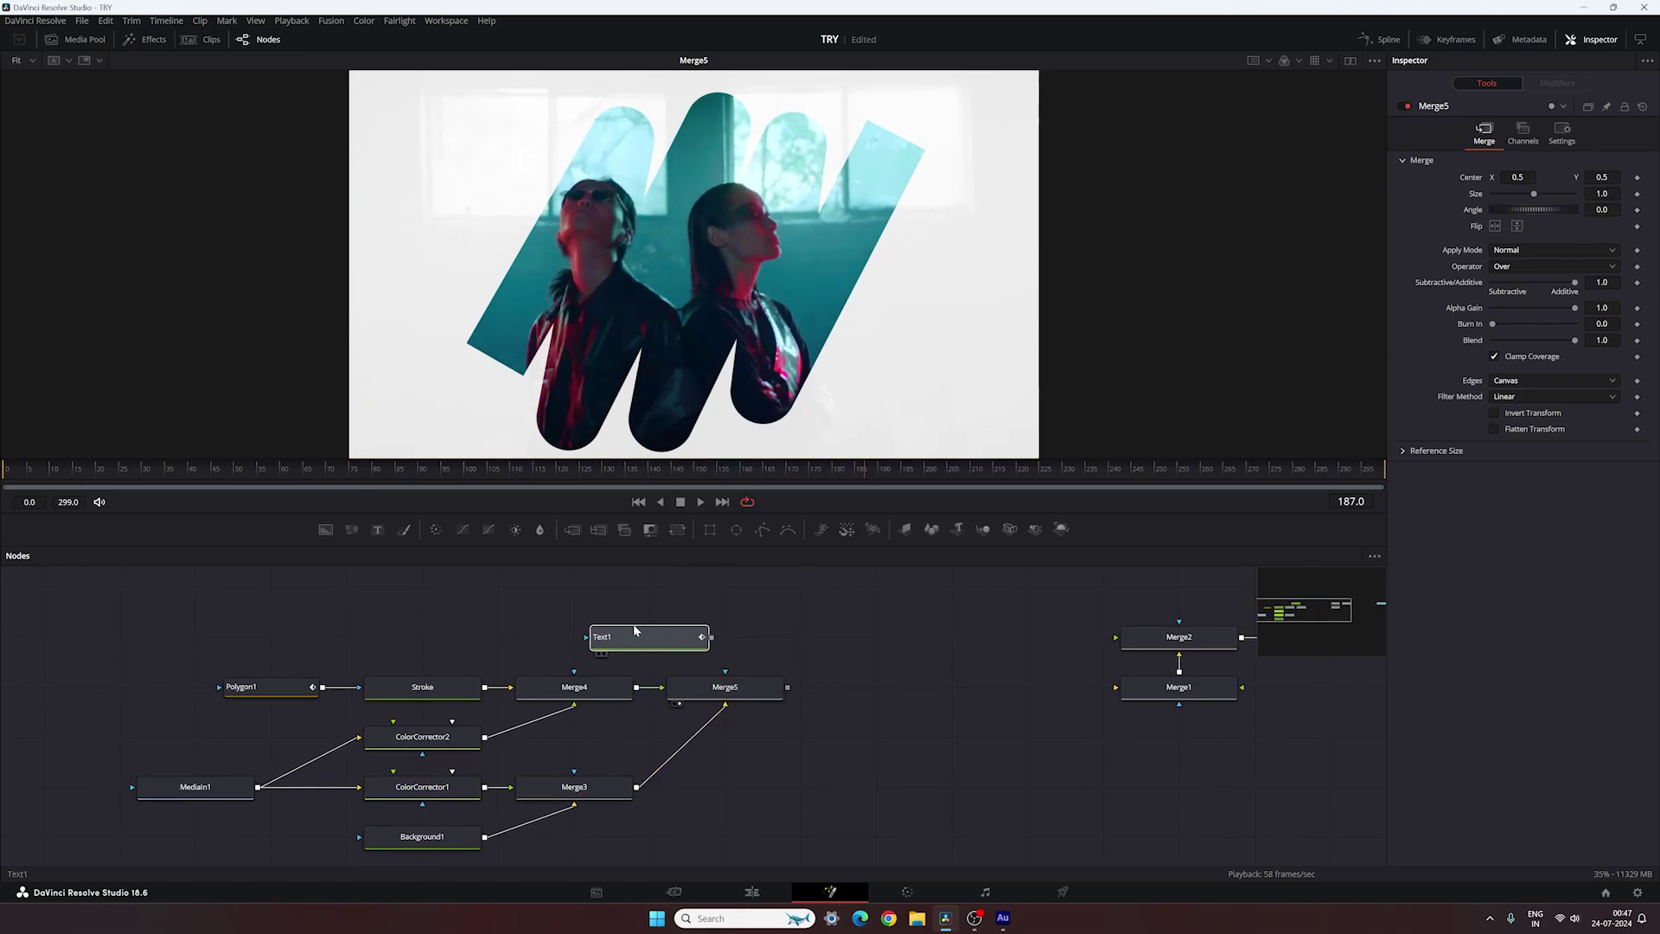
key(ctrl+z)
mouse_move(1097, 629)
mouse_down()
mouse_move(428, 632)
mouse_move(854, 651)
mouse_move(790, 692)
mouse_move(702, 653)
mouse_move(823, 310)
mouse_up()
click(428, 634)
drag(992, 650, 748, 658)
- Delete the unused Merge1 and Merge2 nodes and connect Merge6 to MotionBlur1, moved closer to it
drag(736, 587, 919, 753)
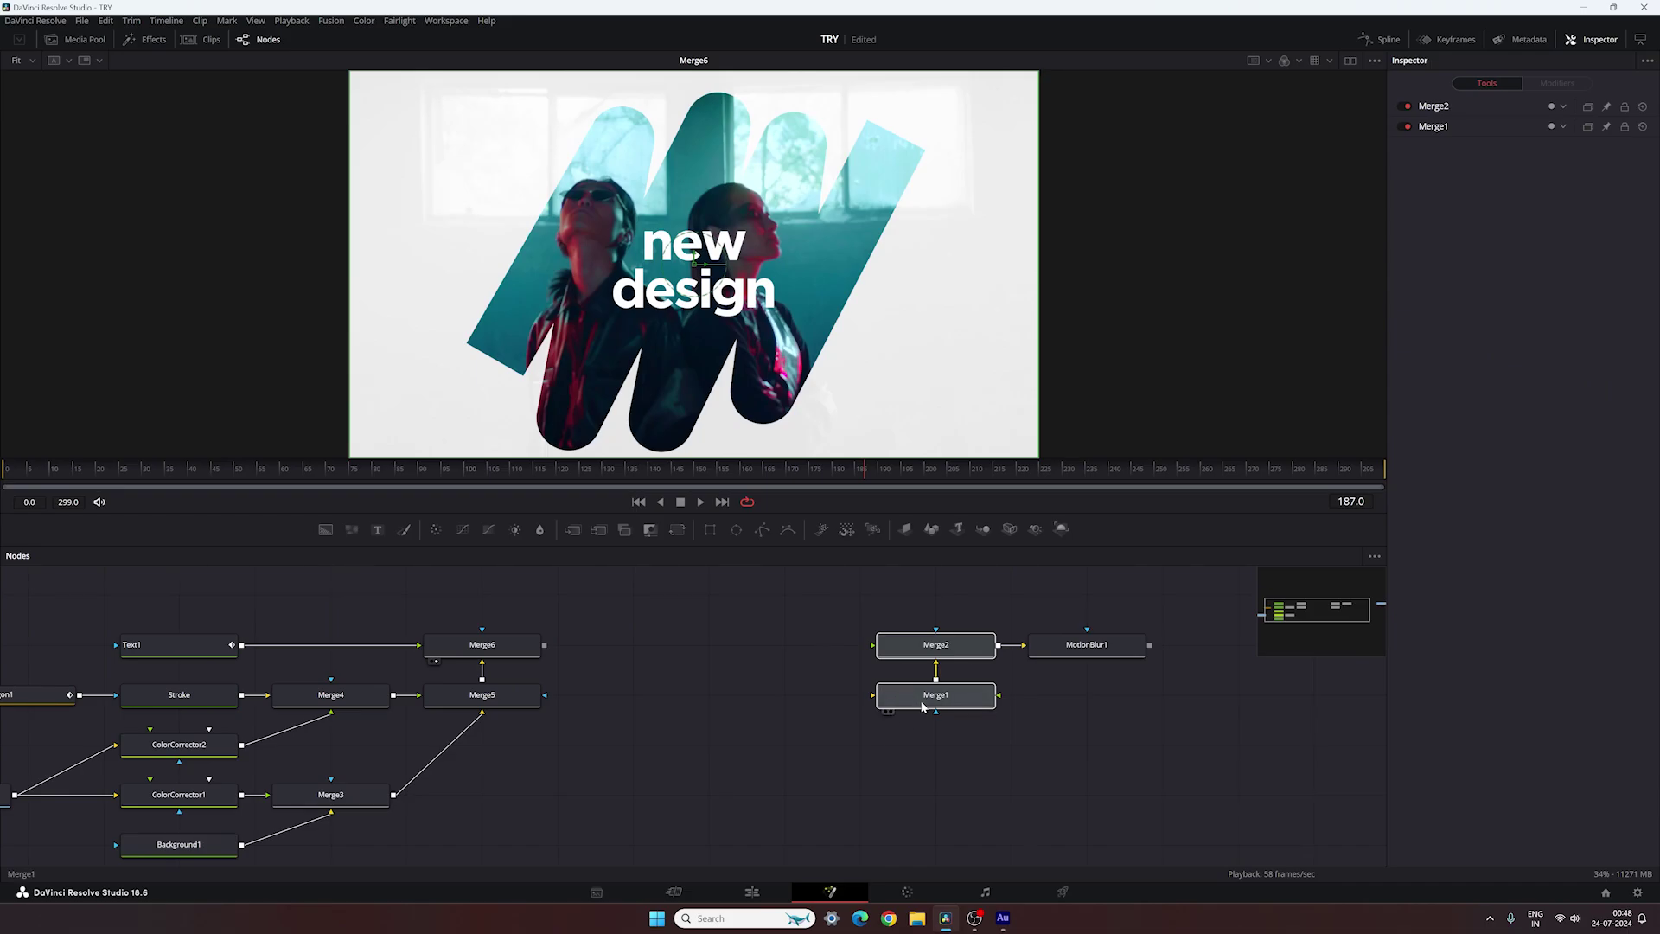
key(Delete)
drag(1087, 645, 709, 645)
drag(544, 645, 647, 645)
- Move MediaOut1 closer to the node tree and connect MotionBlur1 to it
drag(1098, 715, 838, 735)
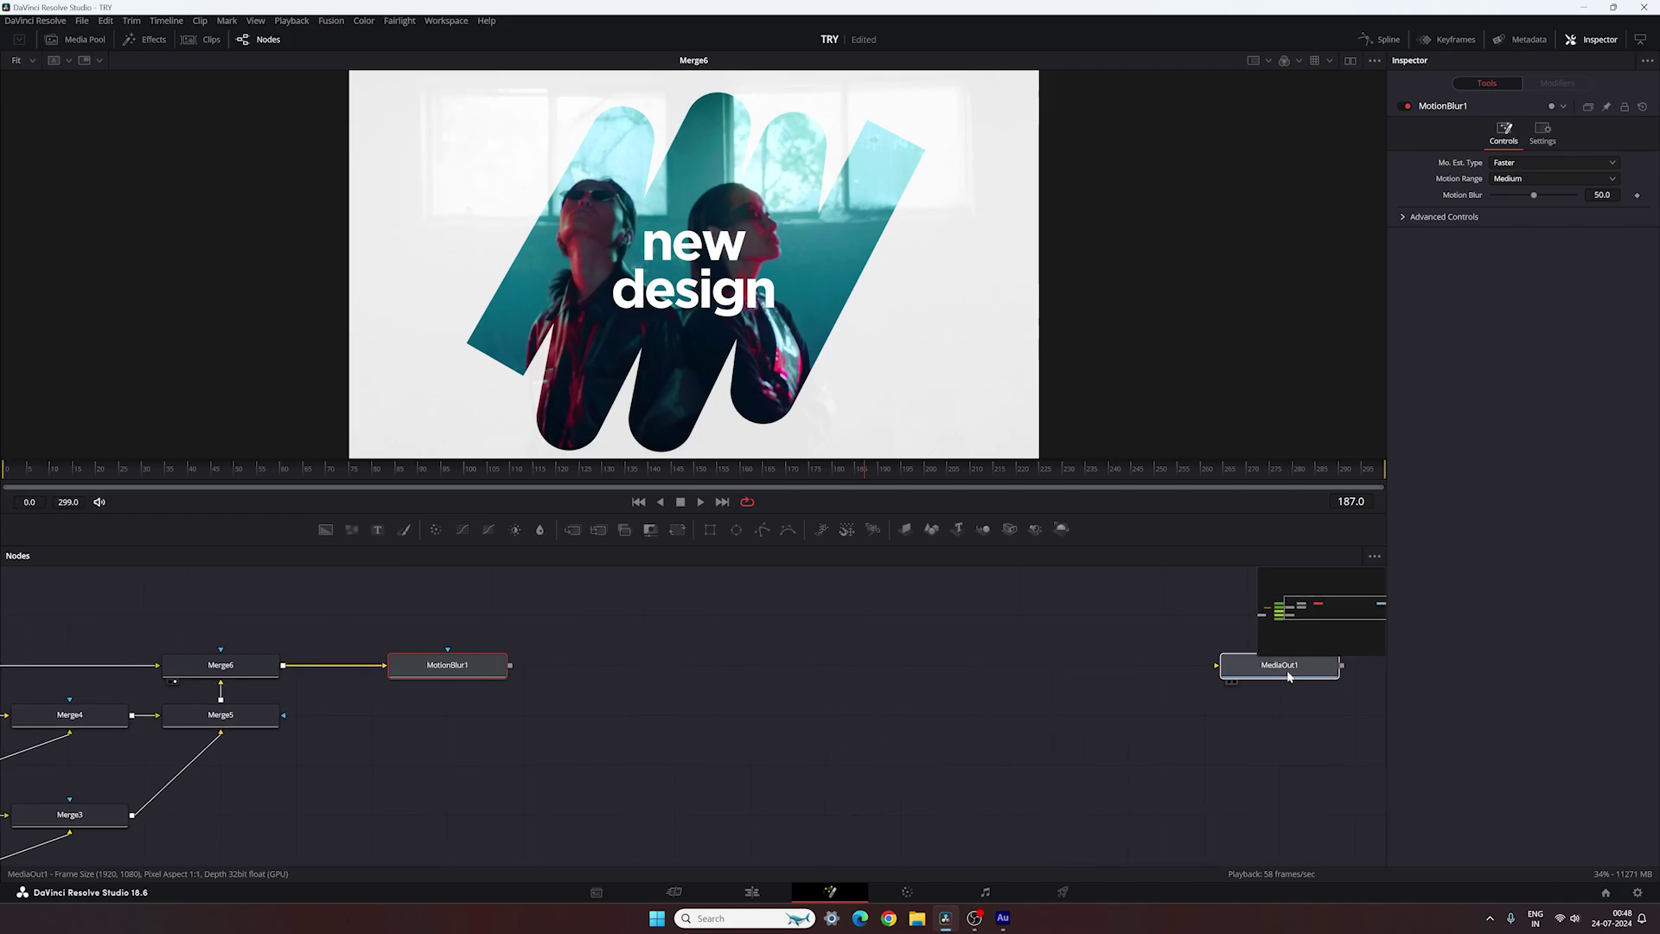
drag(1288, 677, 749, 676)
drag(729, 693, 883, 698)
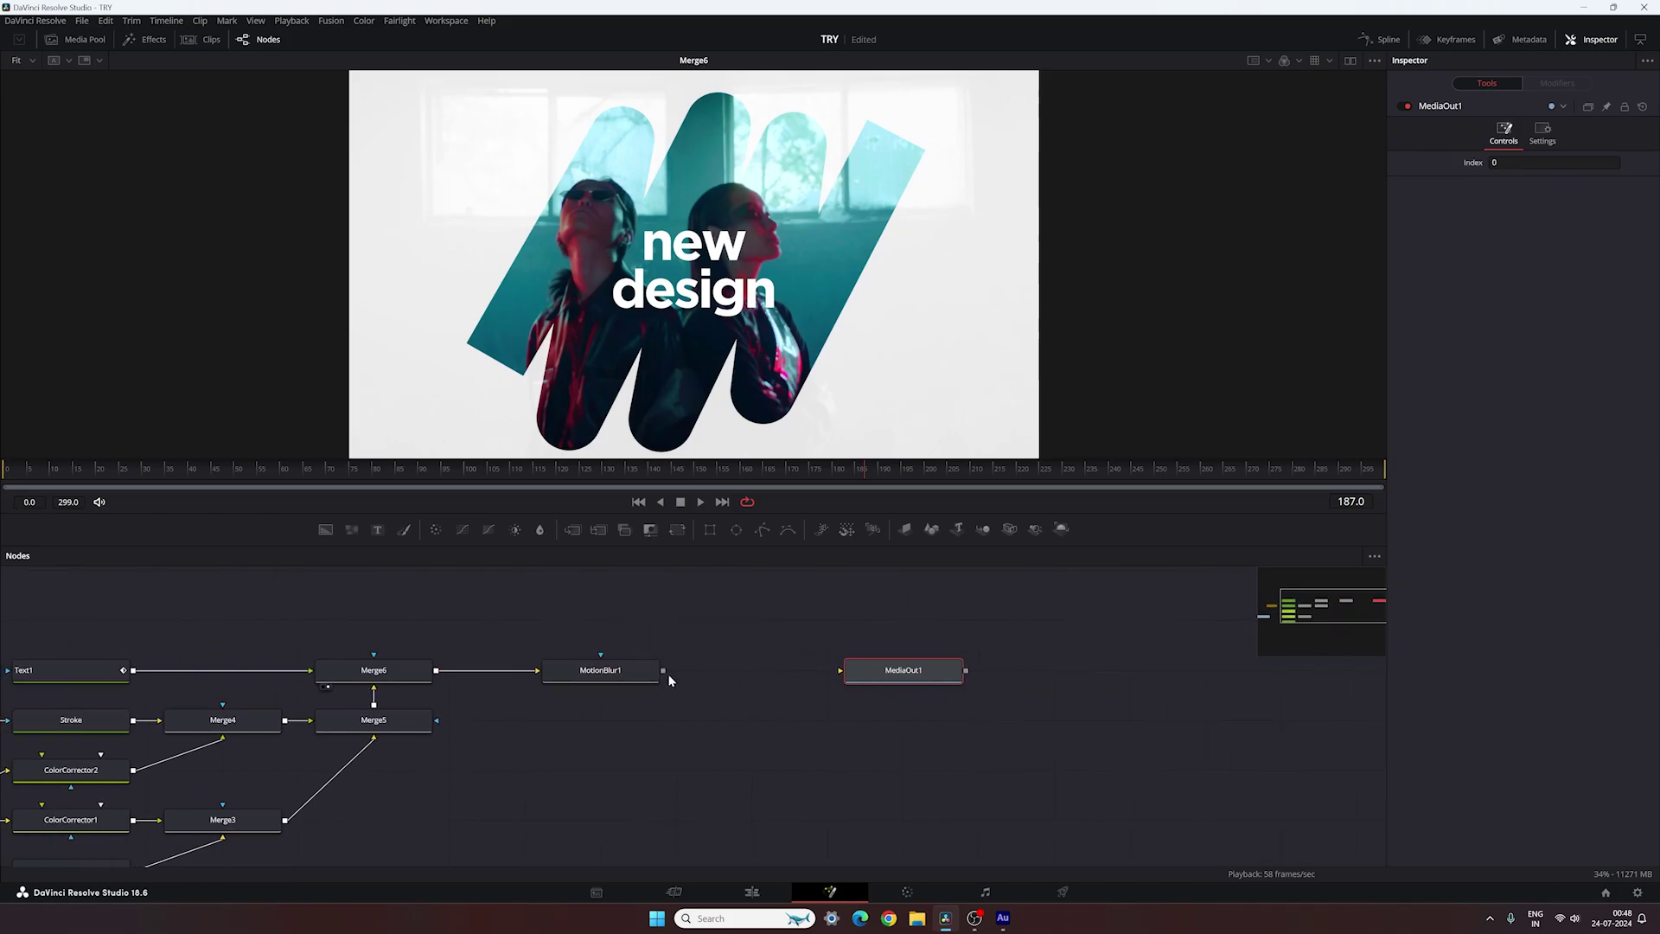
drag(664, 670, 841, 670)
drag(747, 707, 1100, 672)
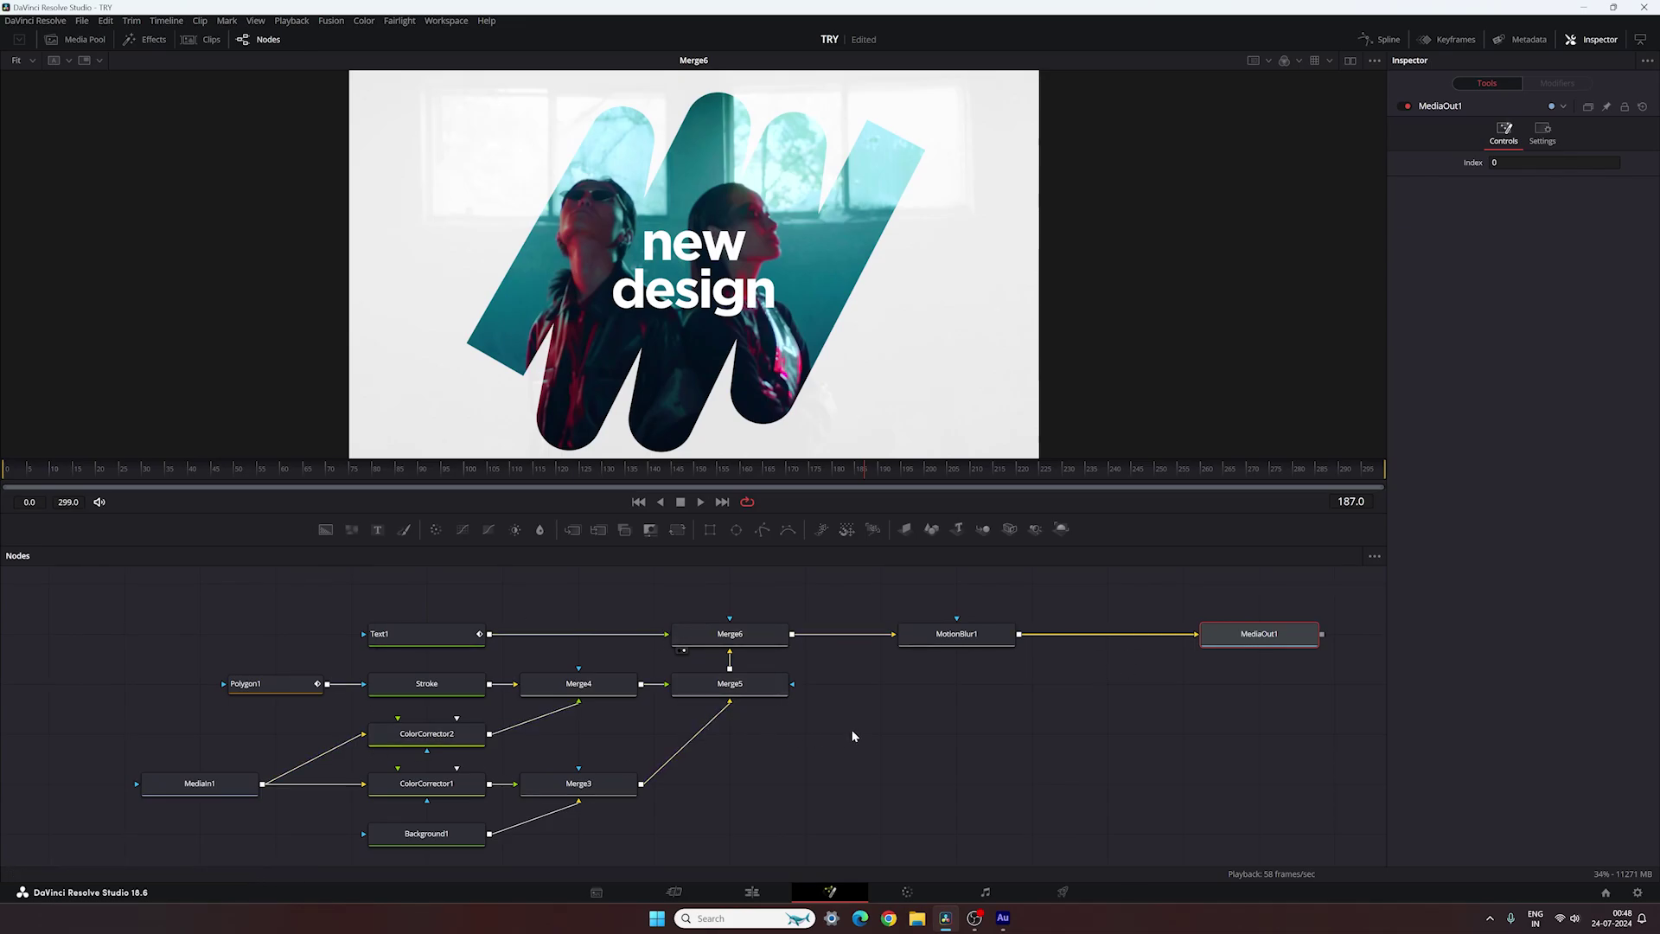
drag(845, 723, 832, 710)
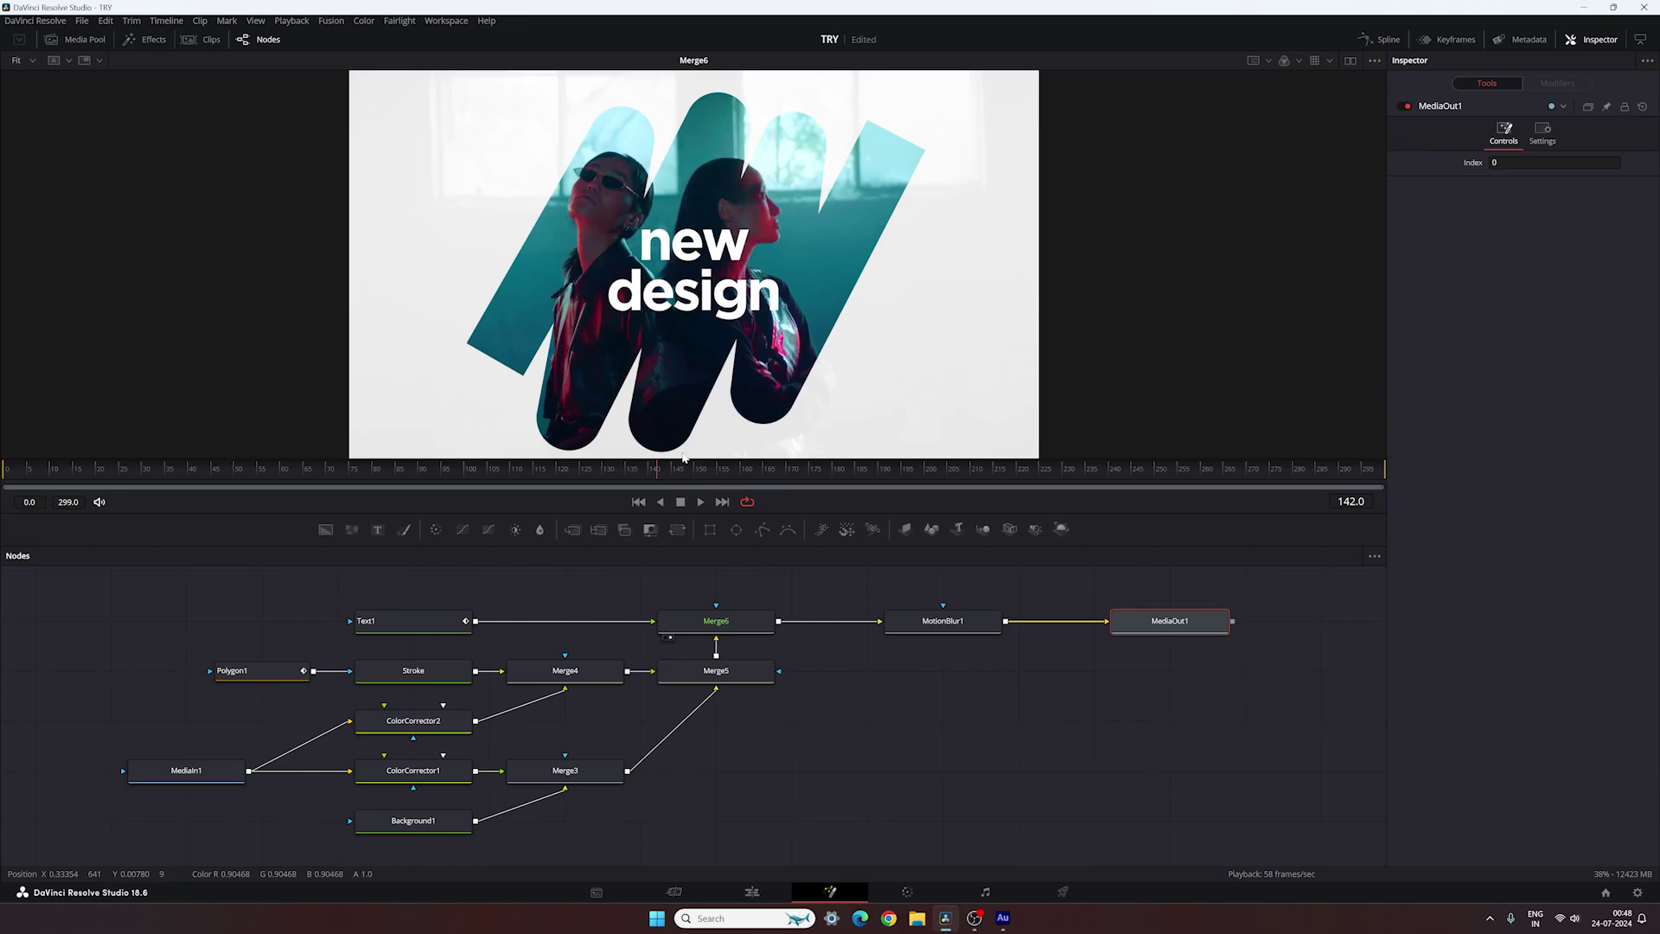
- Keyframe Text1's shading opacity from 0.0 at frame 0 to 1.0 at frame 15 for a fade-in
key(Home)
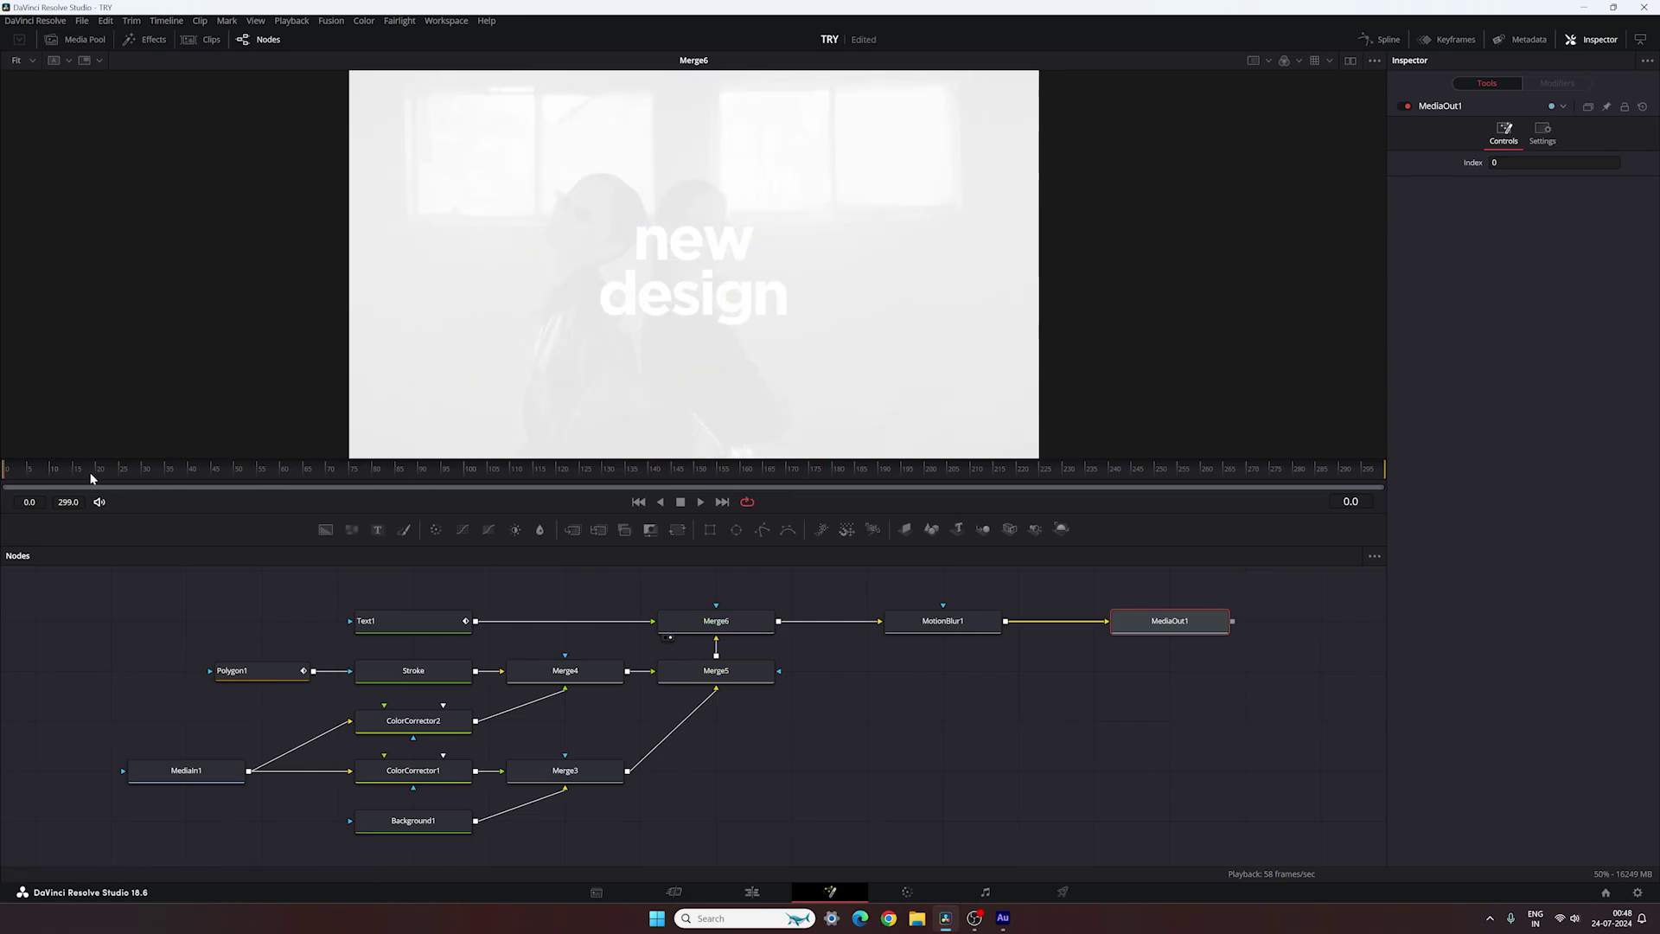
mouse_move(50, 477)
mouse_down()
mouse_move(147, 483)
mouse_move(76, 484)
mouse_up()
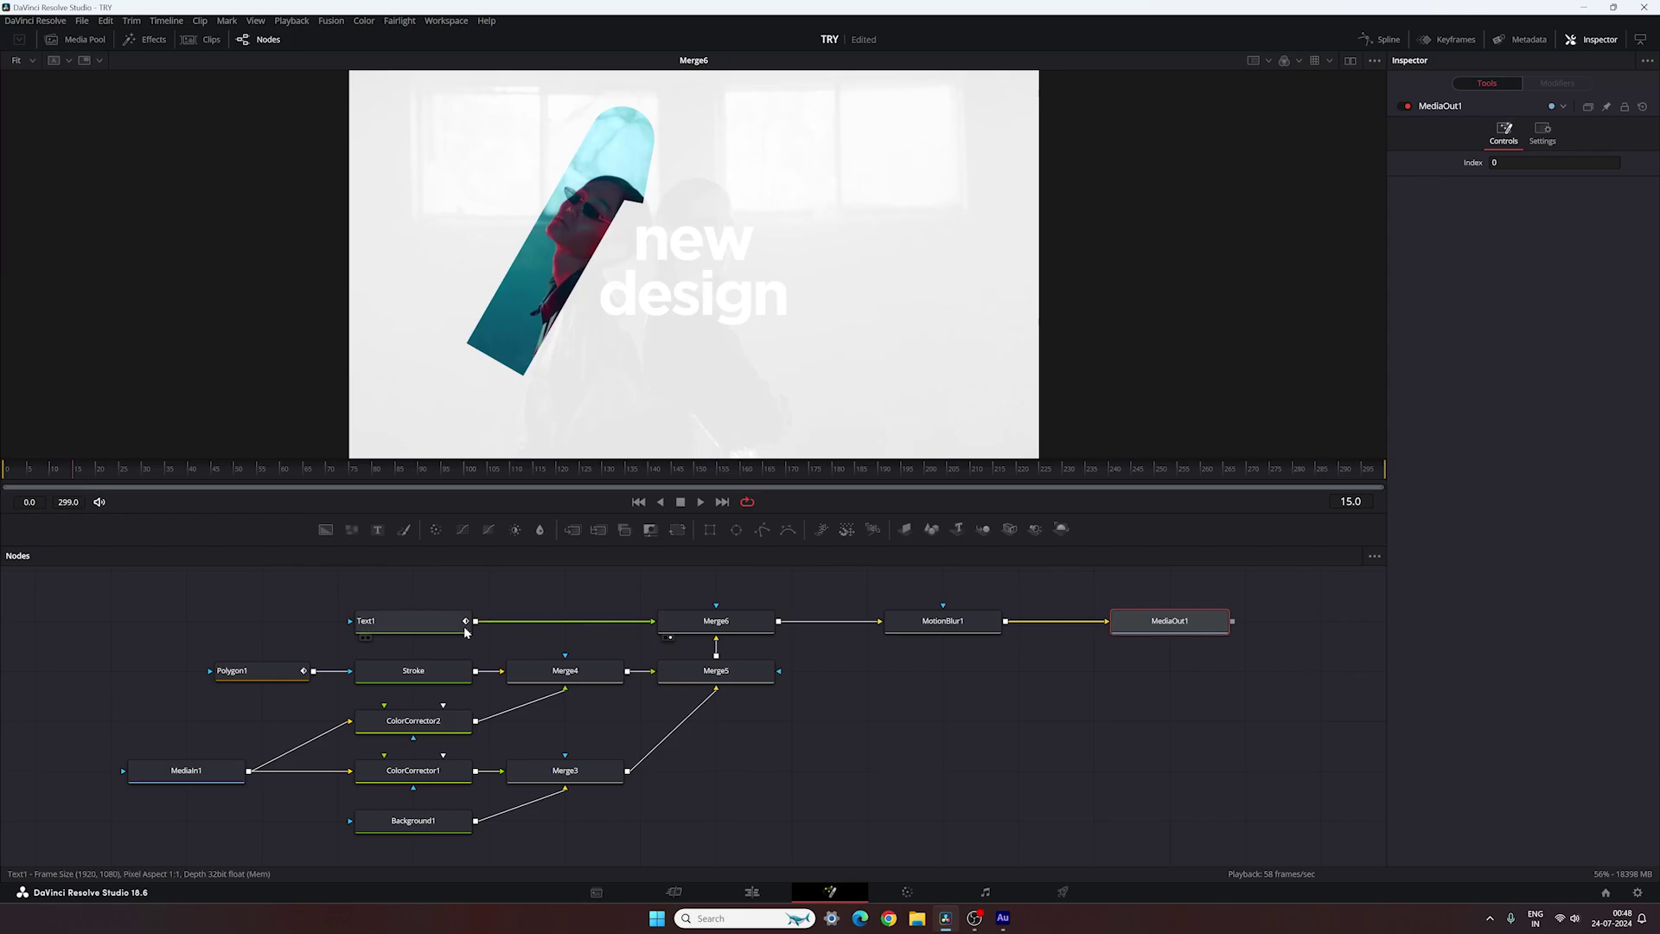
click(413, 622)
click(1534, 173)
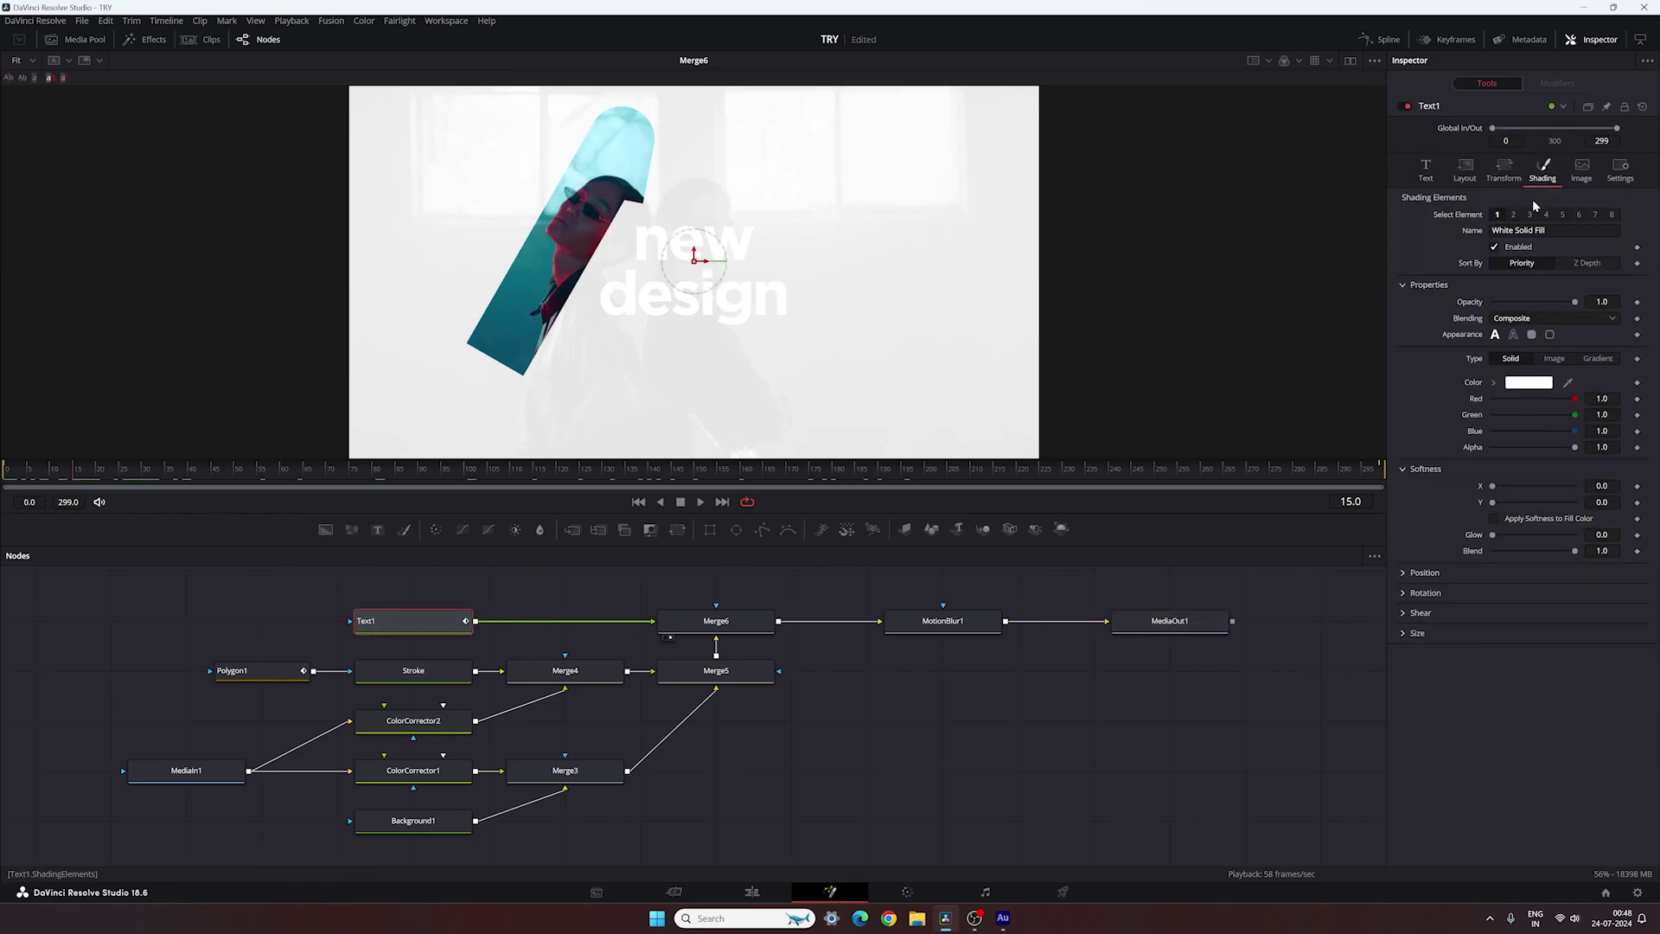
right_click(1475, 306)
click(1489, 316)
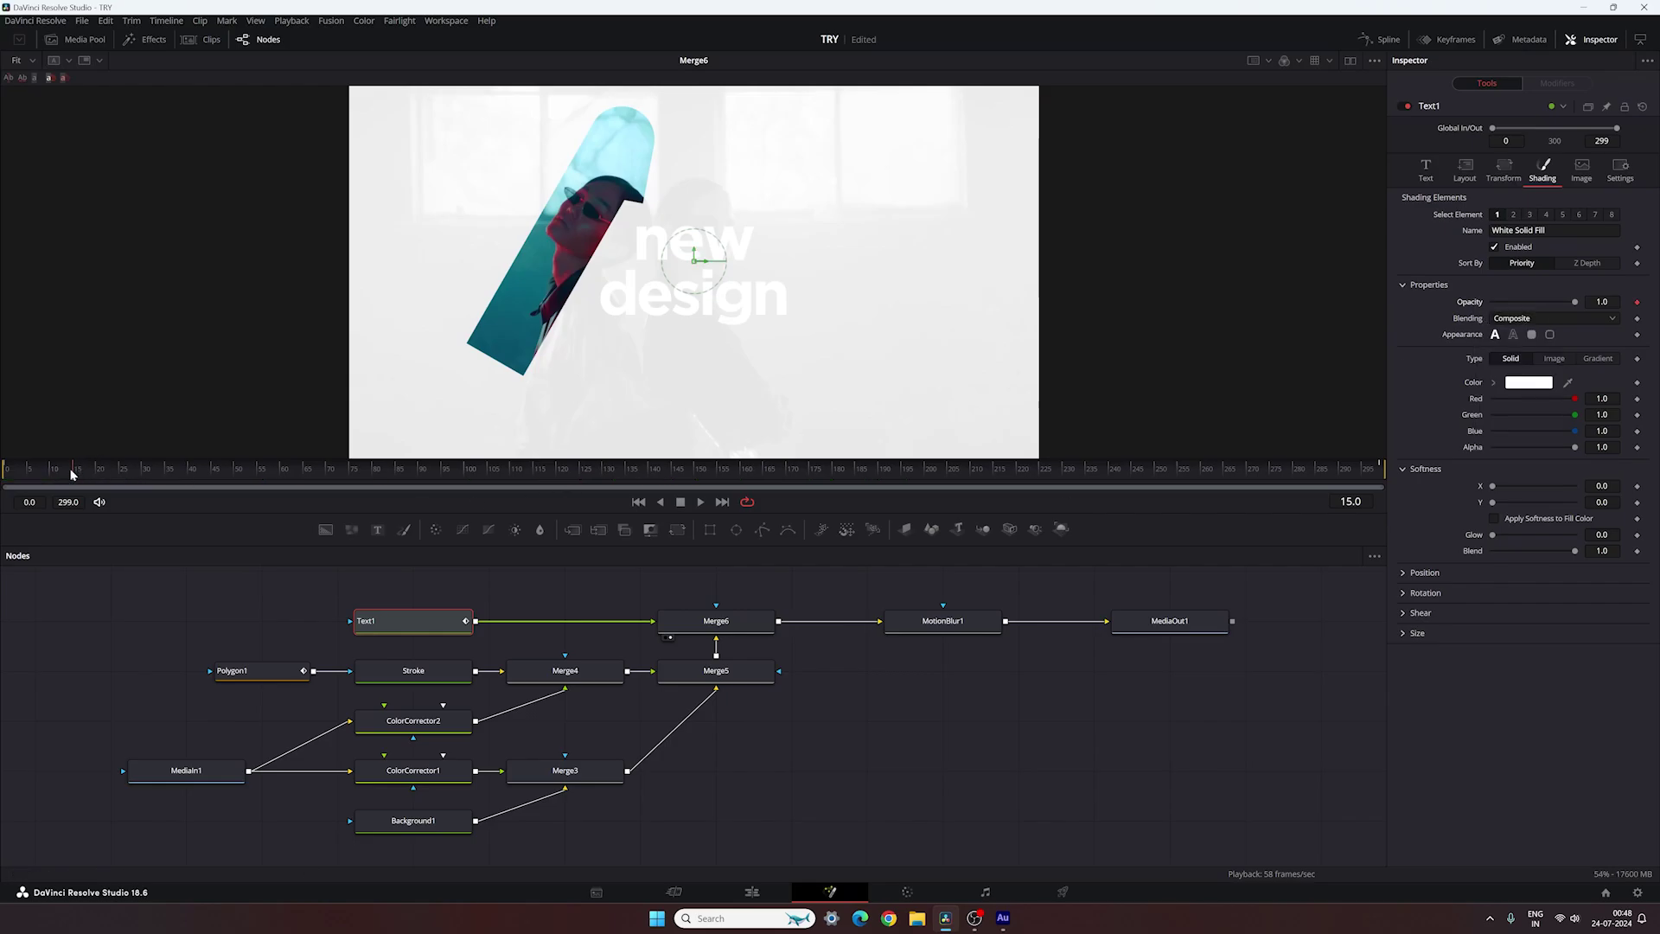
drag(72, 474, 2, 489)
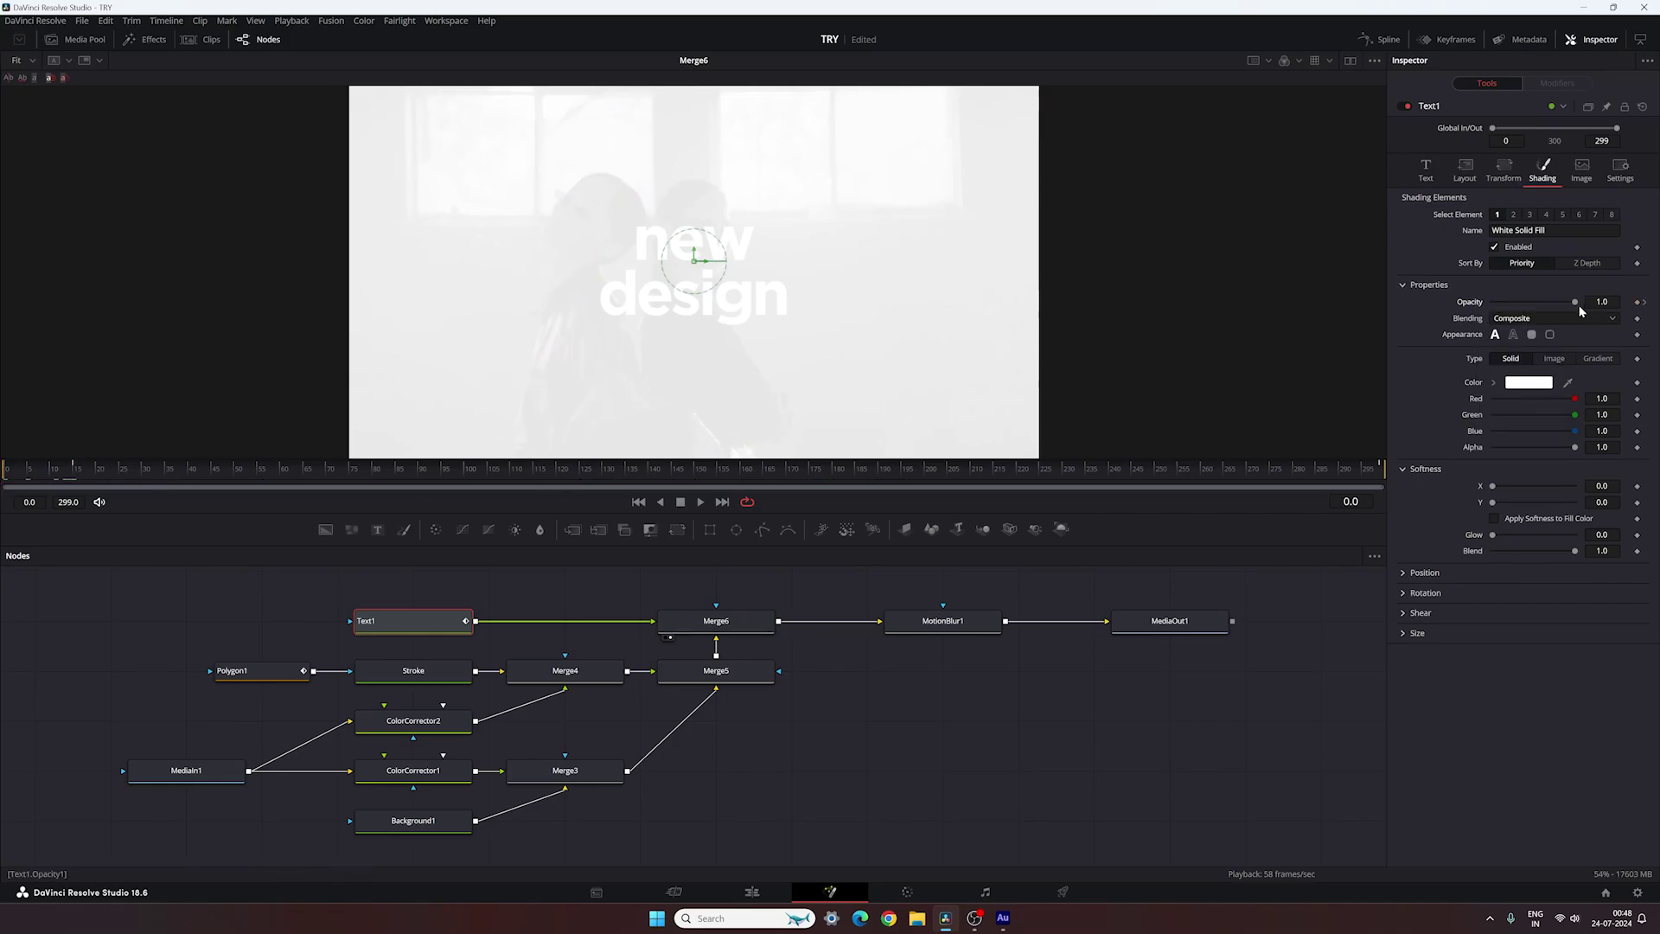
drag(1576, 302, 1429, 316)
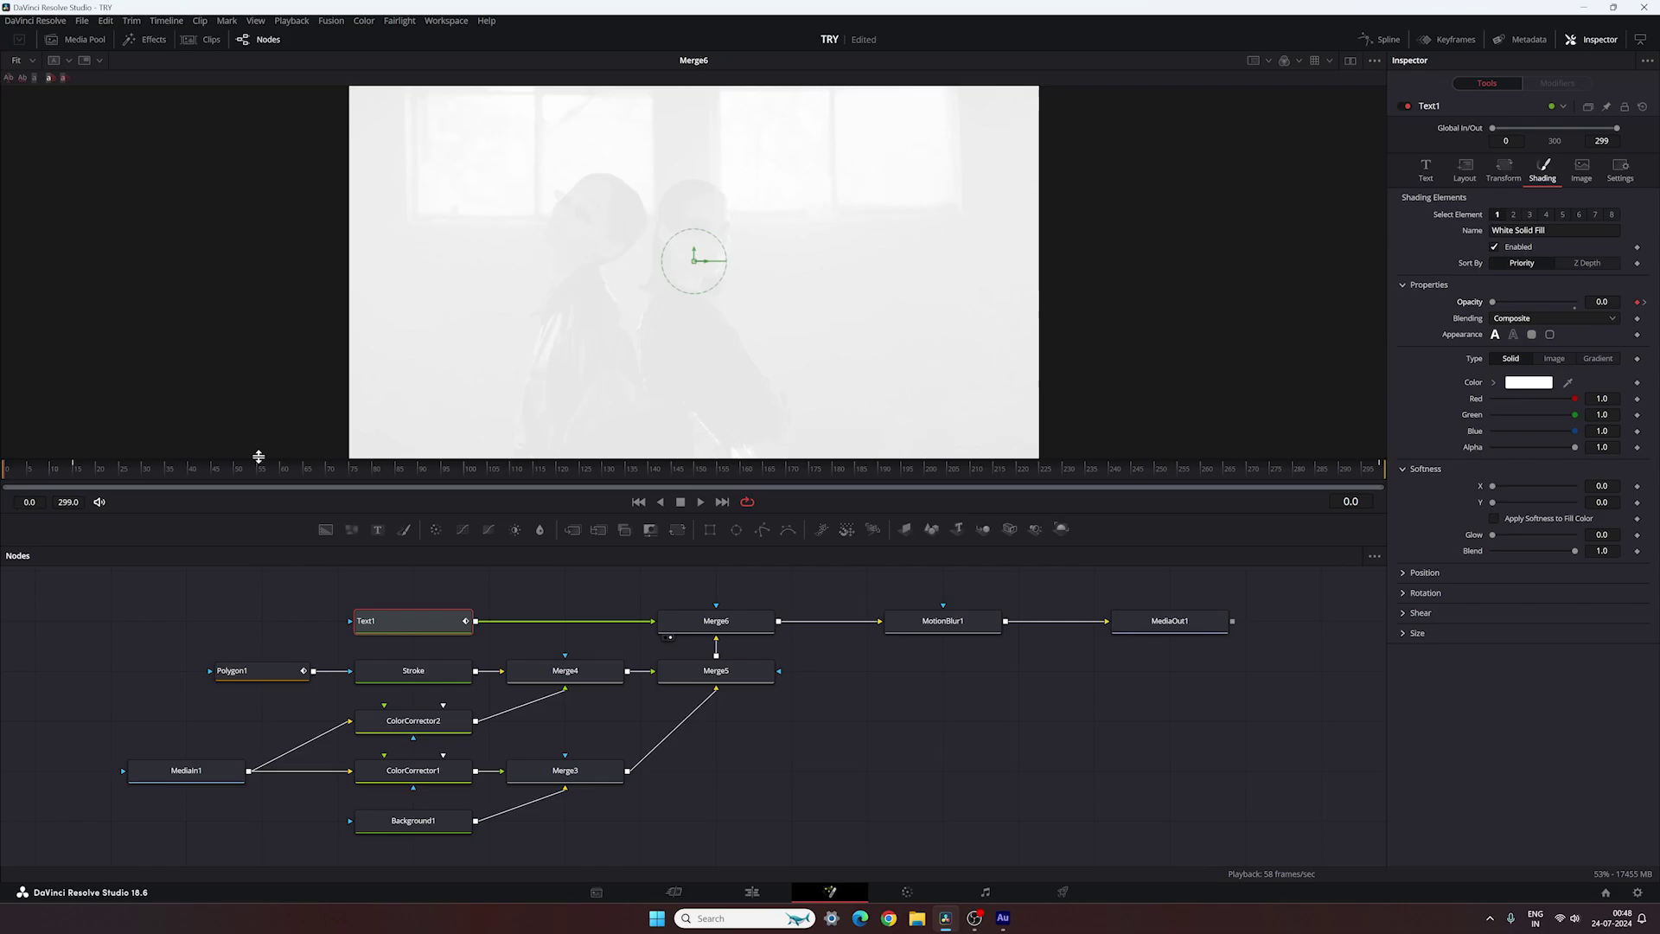
- Keyframe Text1's shading opacity from 1.0 at frame 285 down to 0.0 at frame 299 for a fade-out
drag(1303, 480, 1318, 479)
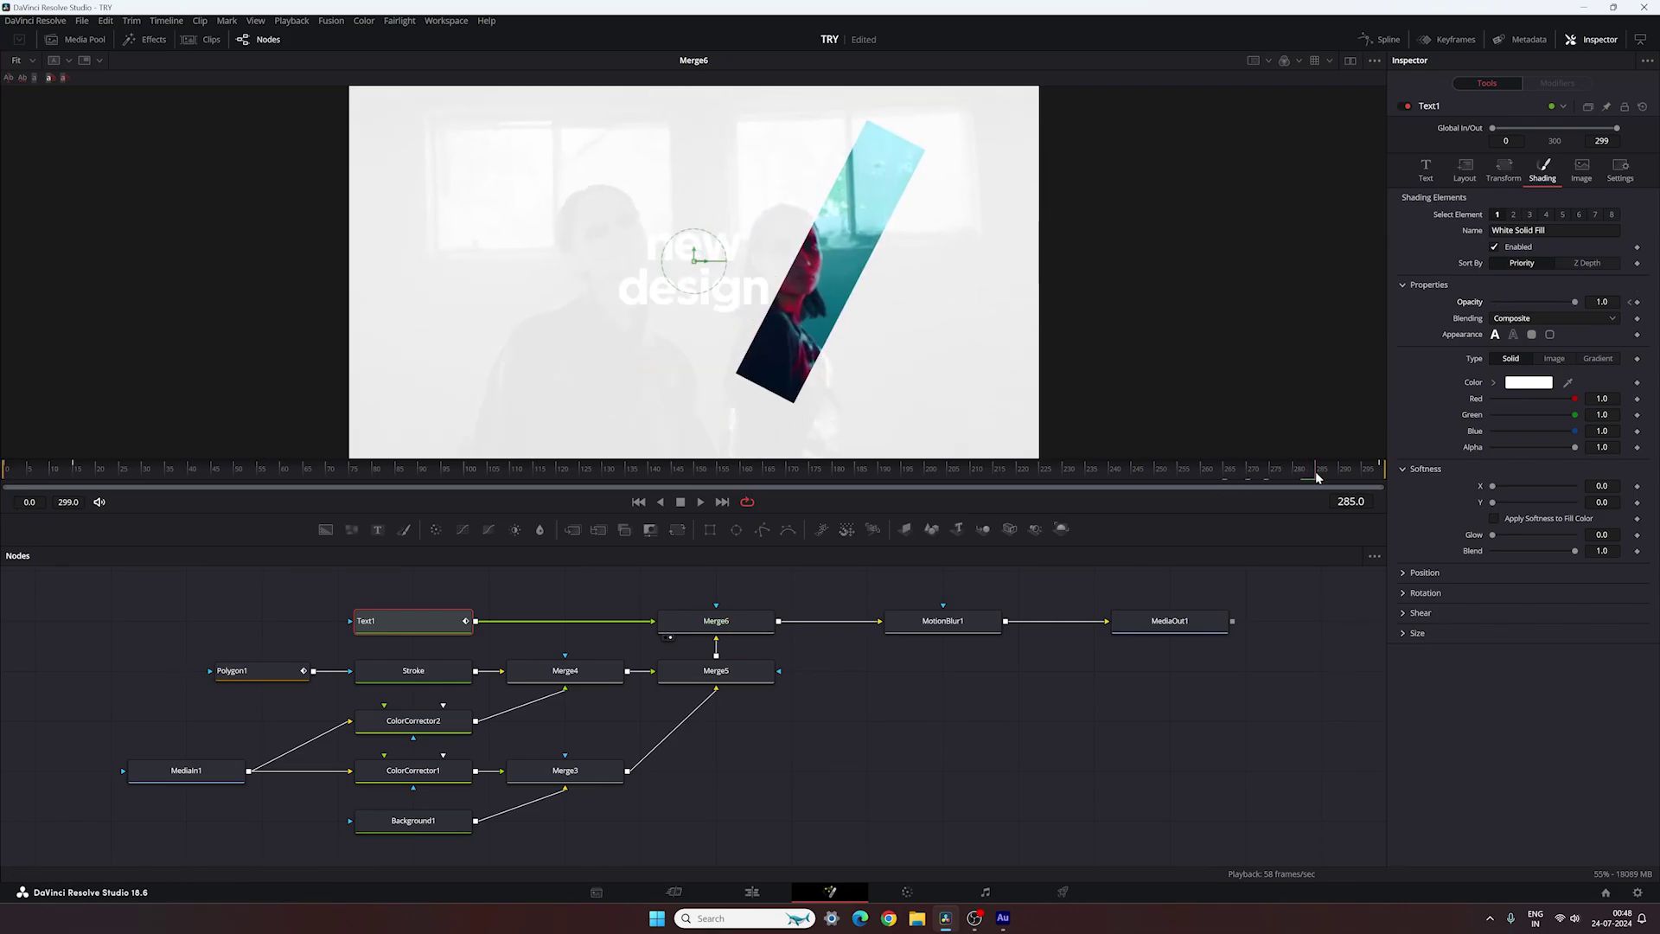
right_click(1472, 305)
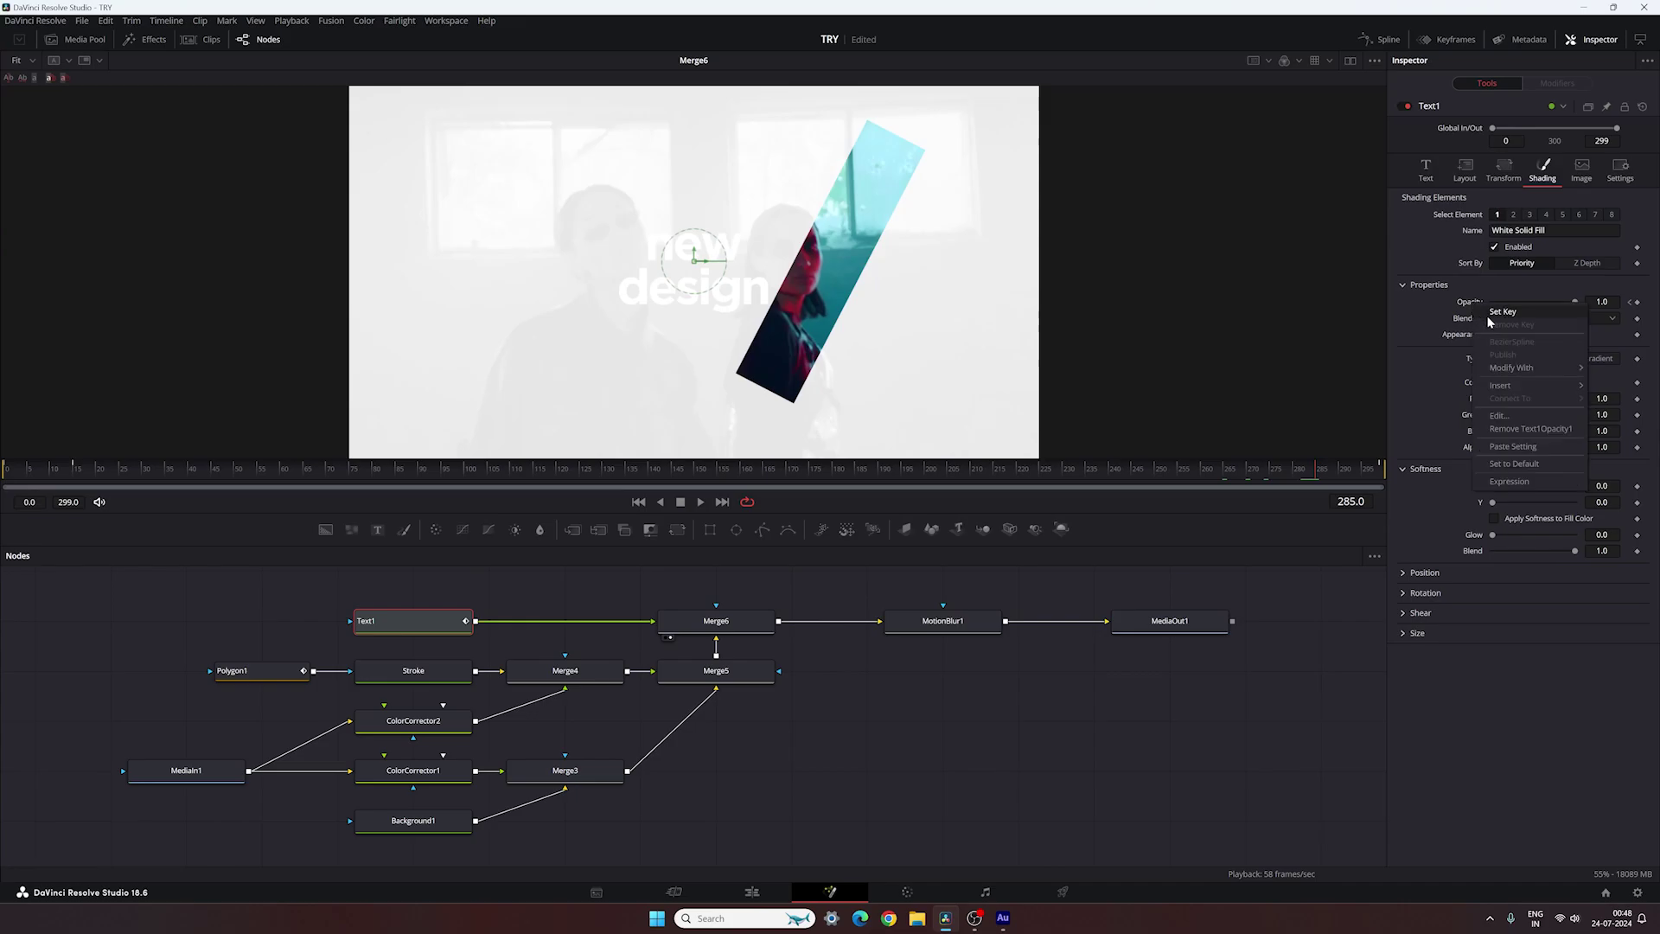
click(1478, 337)
drag(1320, 475, 1384, 476)
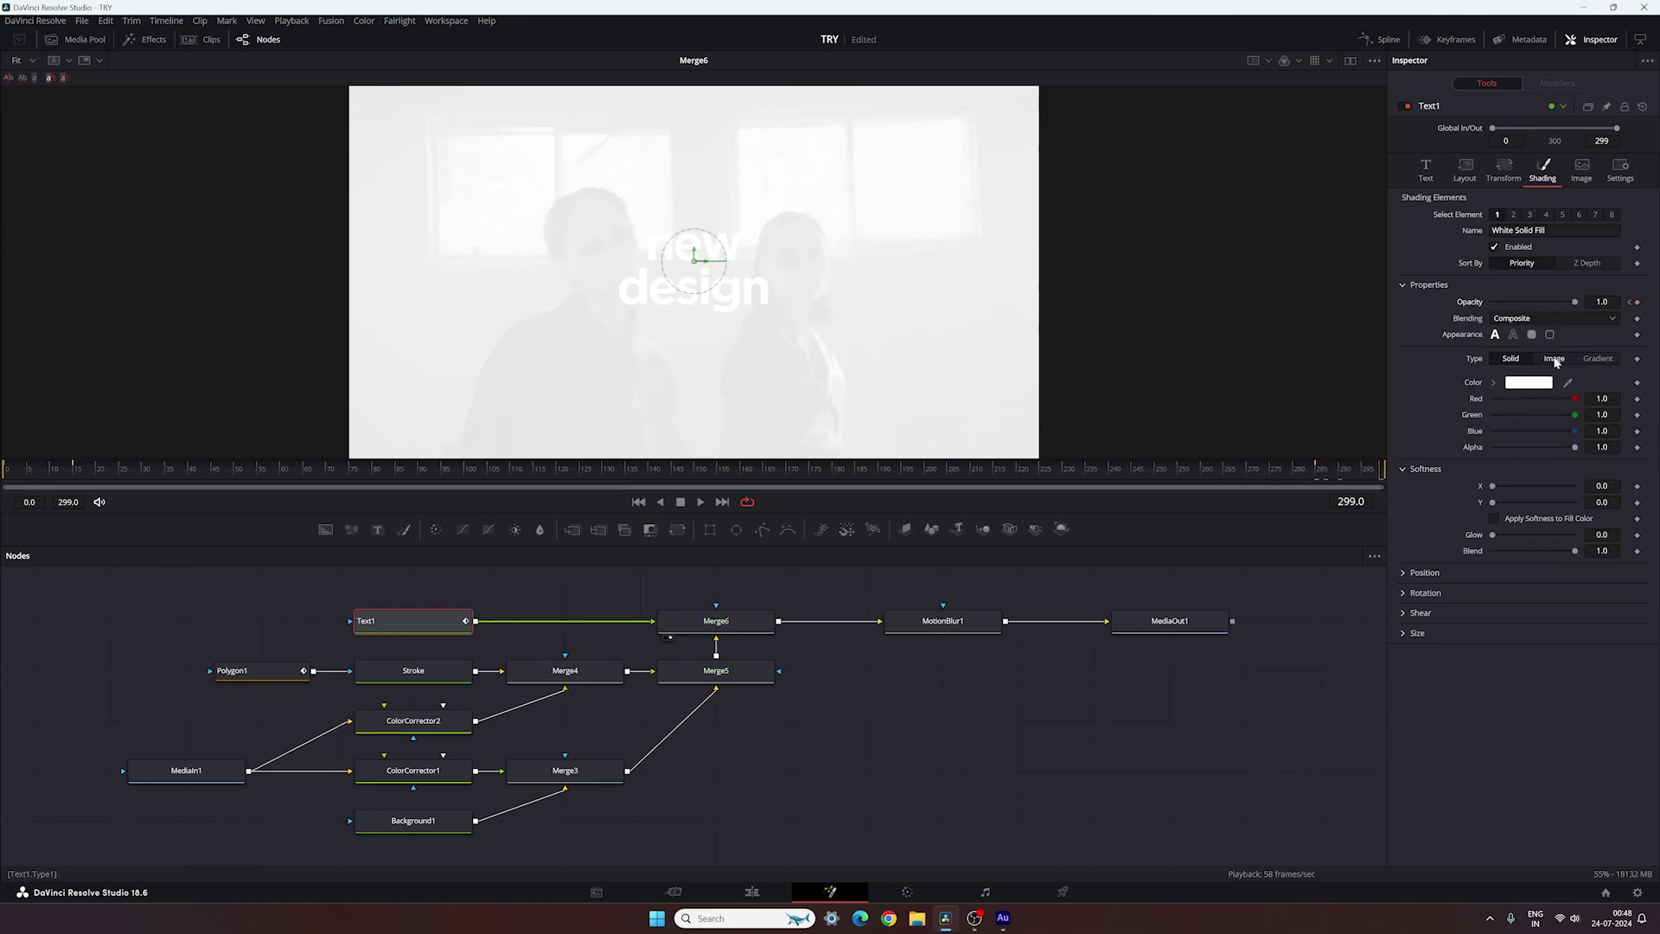
drag(1574, 304, 1492, 305)
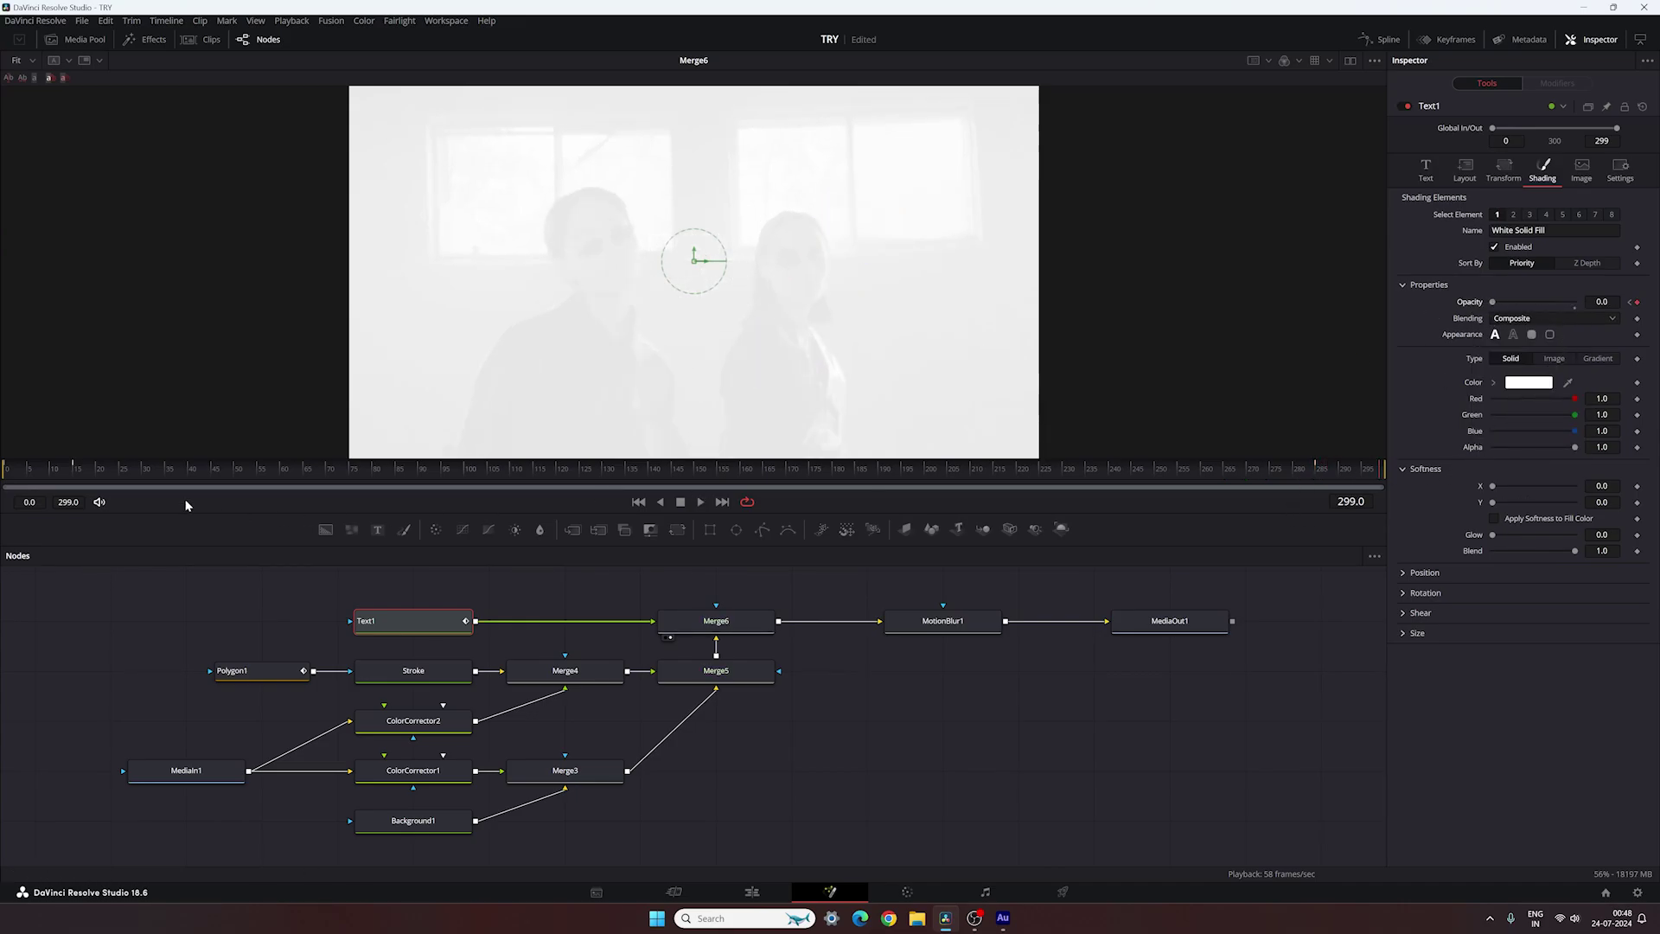
- Preview the text fade across the composition, then review the adjustment clip on the Edit page timeline
drag(10, 474, 1021, 482)
click(940, 692)
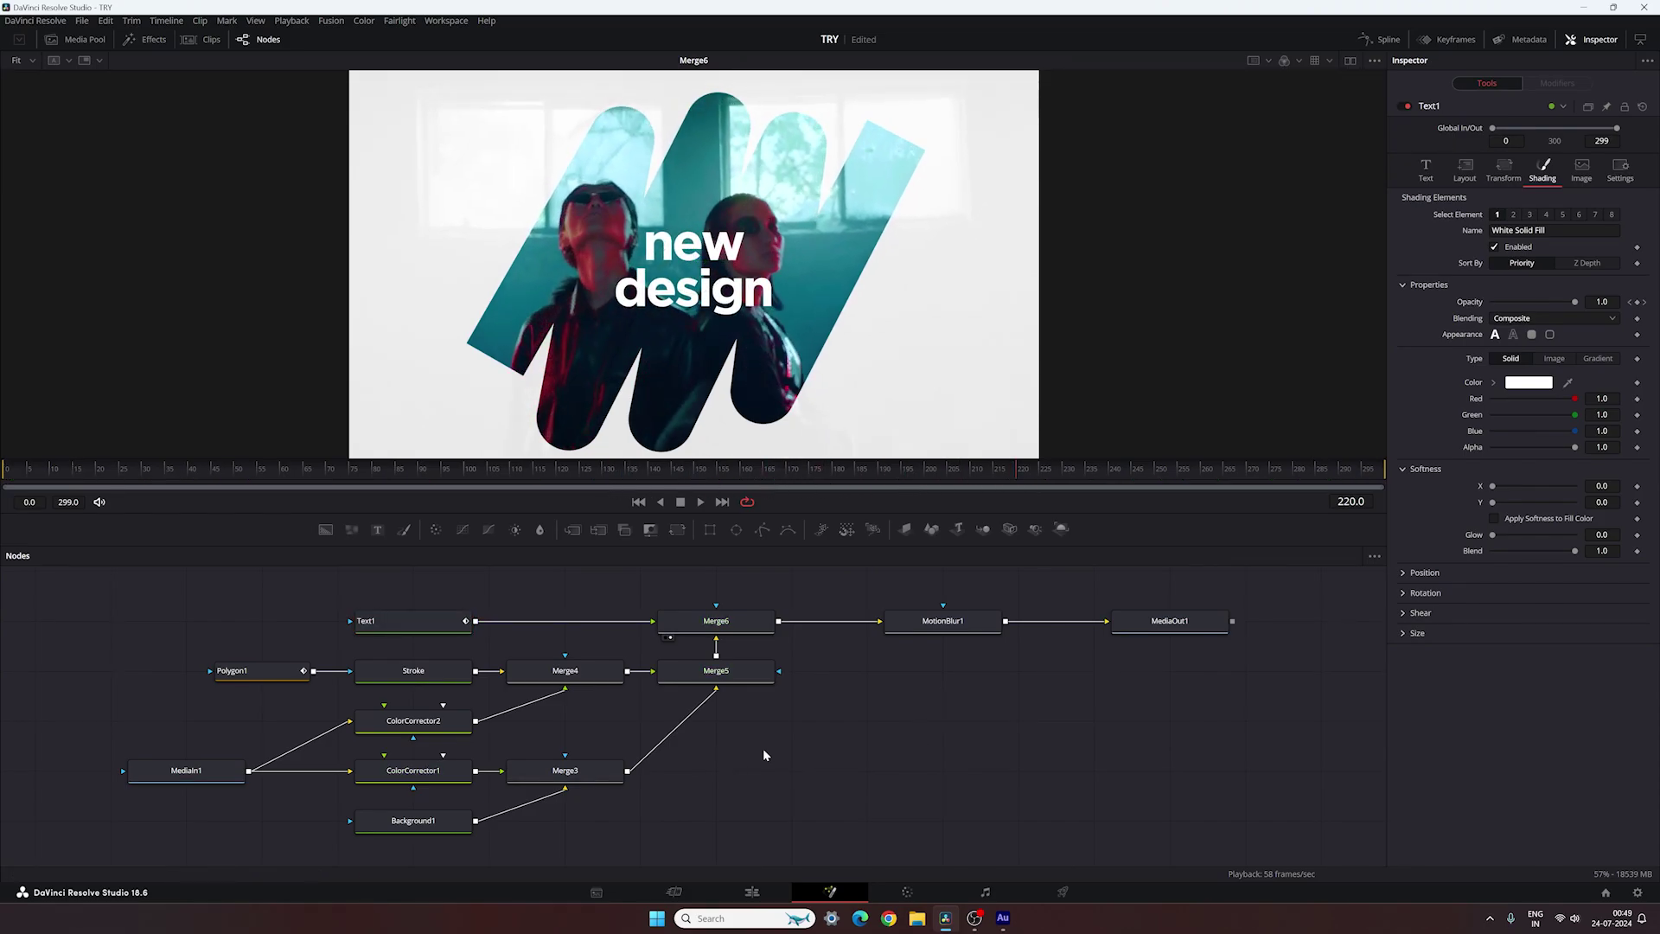
click(752, 893)
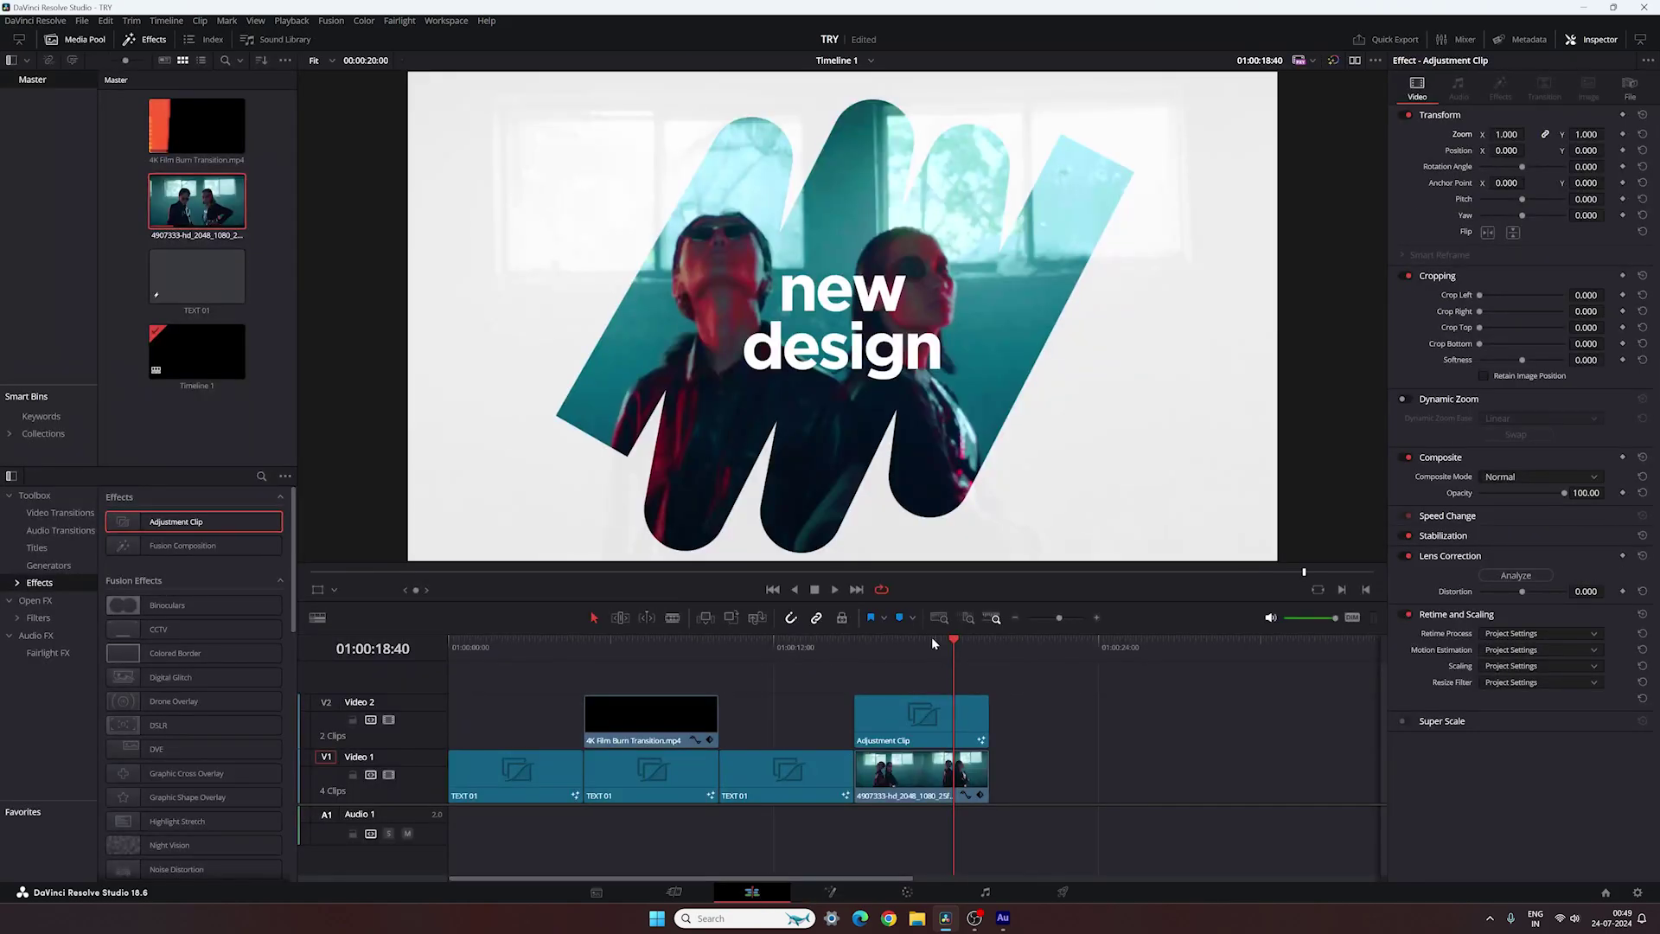
mouse_move(933, 644)
mouse_down()
mouse_move(884, 648)
mouse_move(951, 657)
mouse_up()
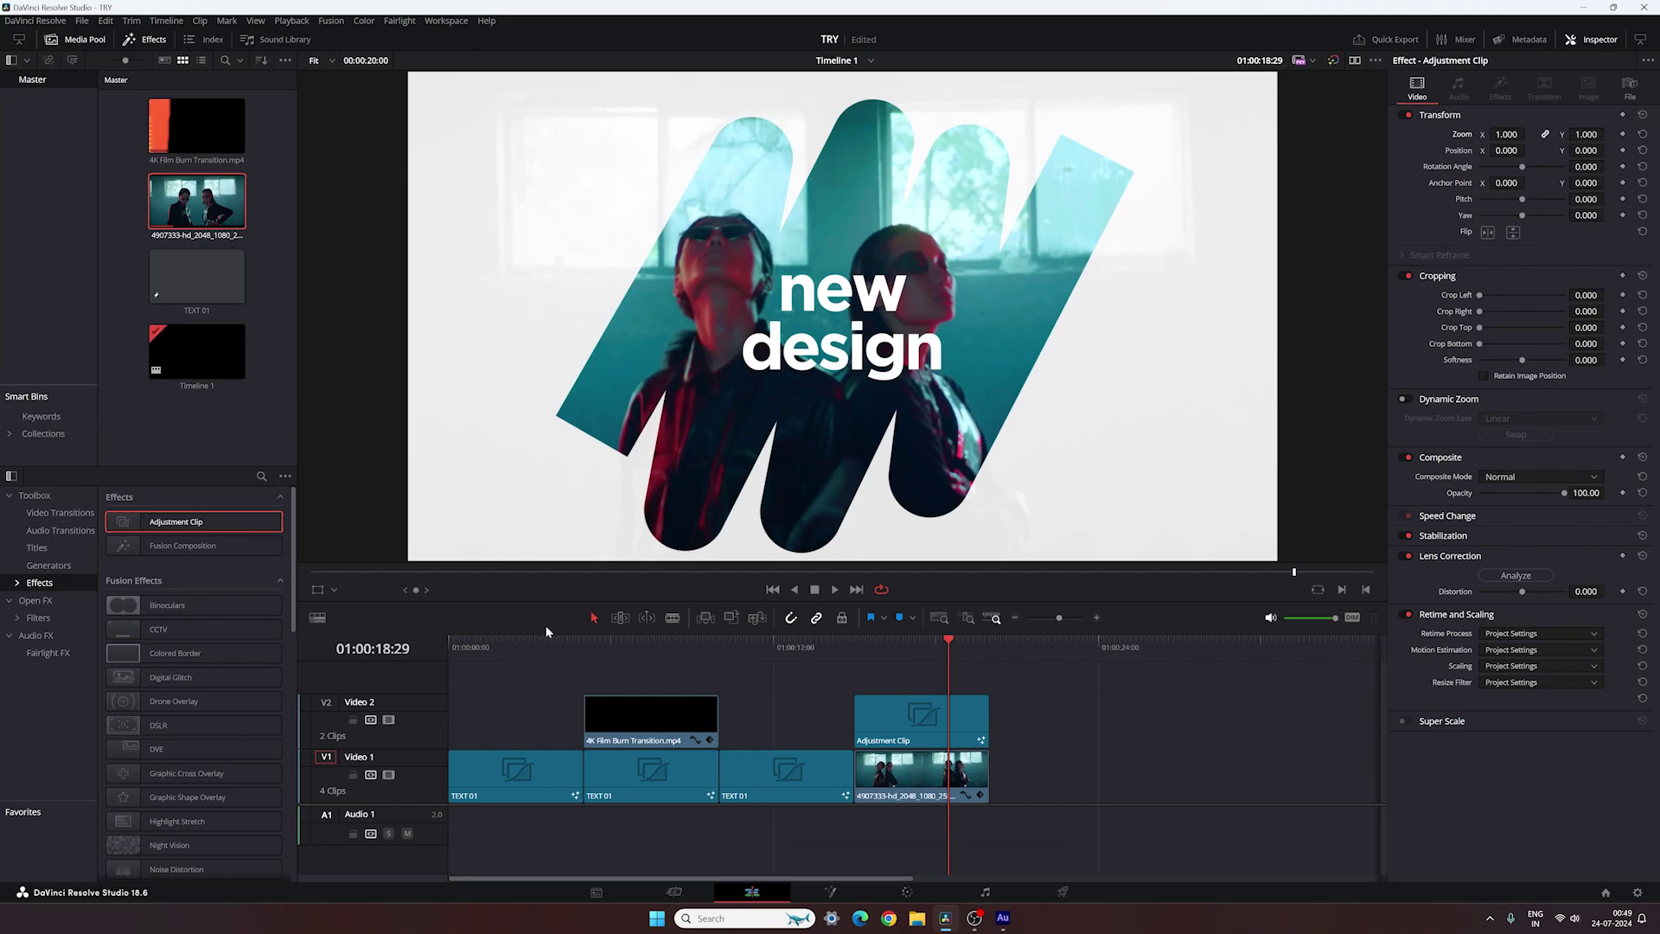
- Import the 8733249-hd_2048_1080_25fps video and place it on Video 1 directly after the last clip
right_click(215, 437)
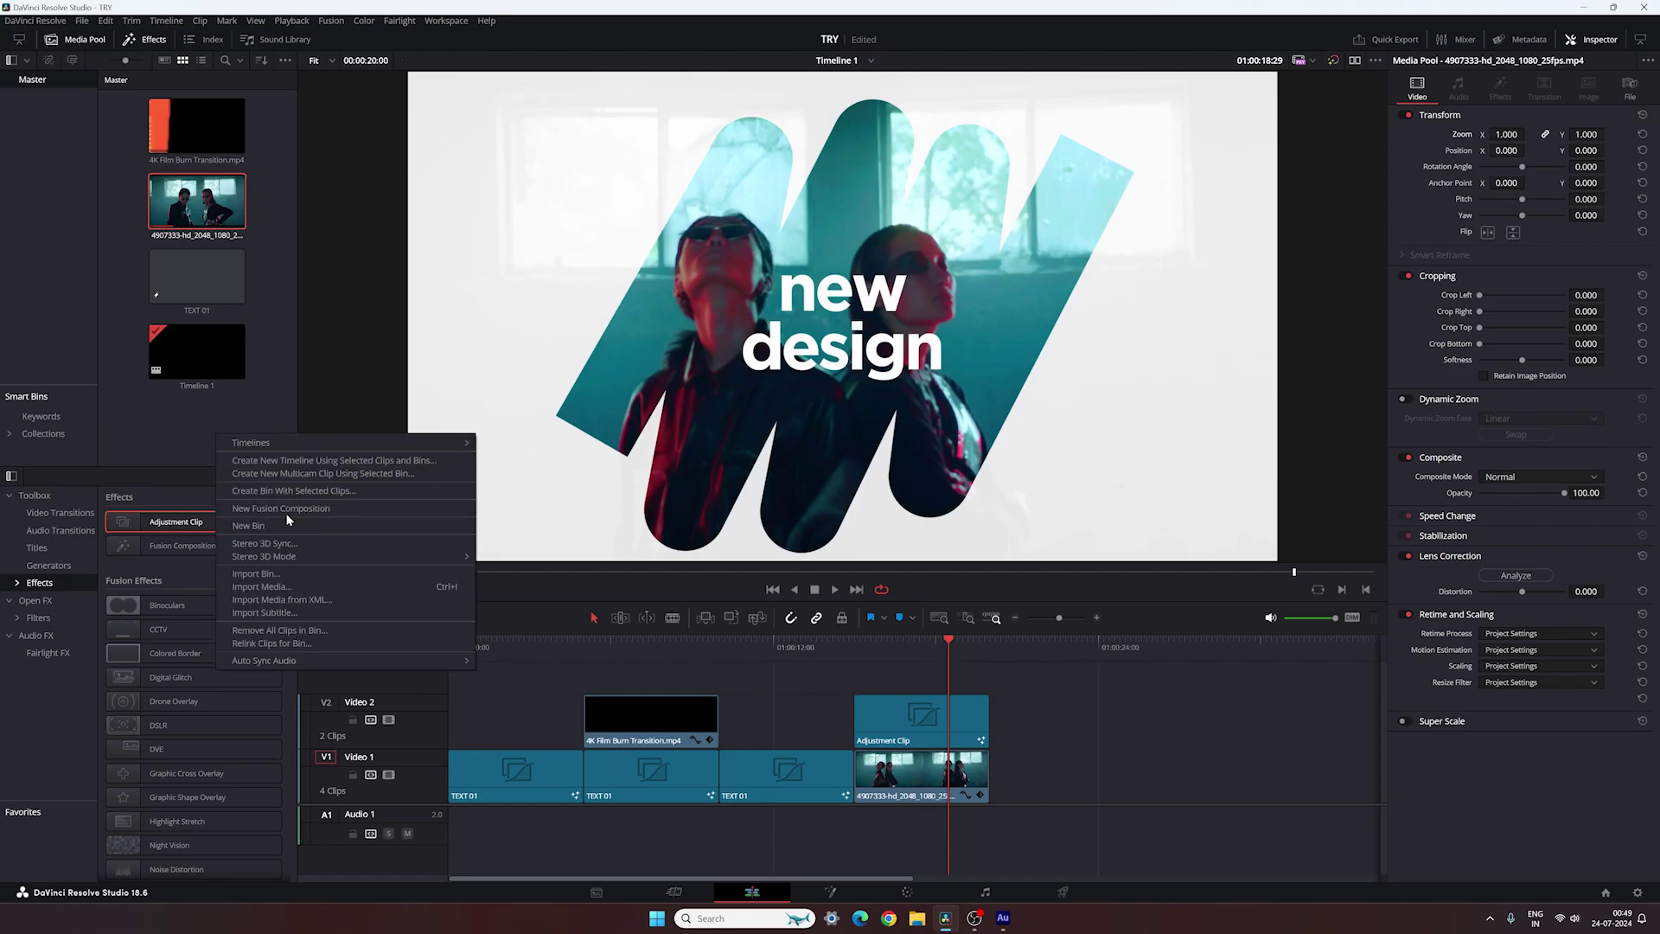
click(285, 587)
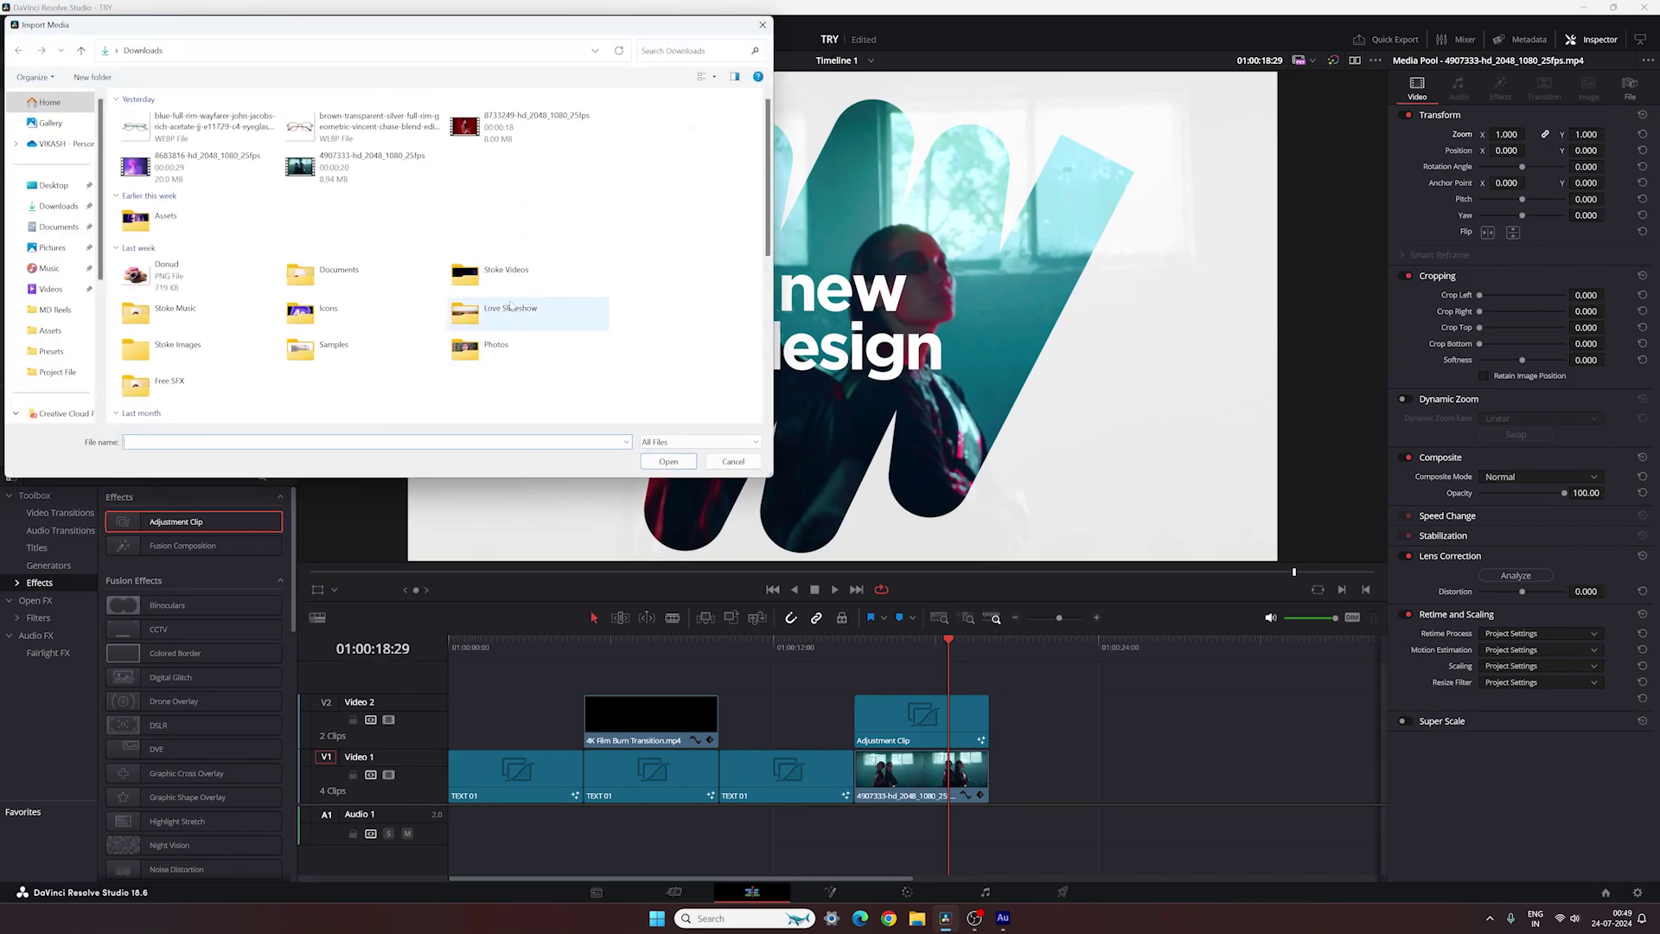
click(527, 127)
click(666, 462)
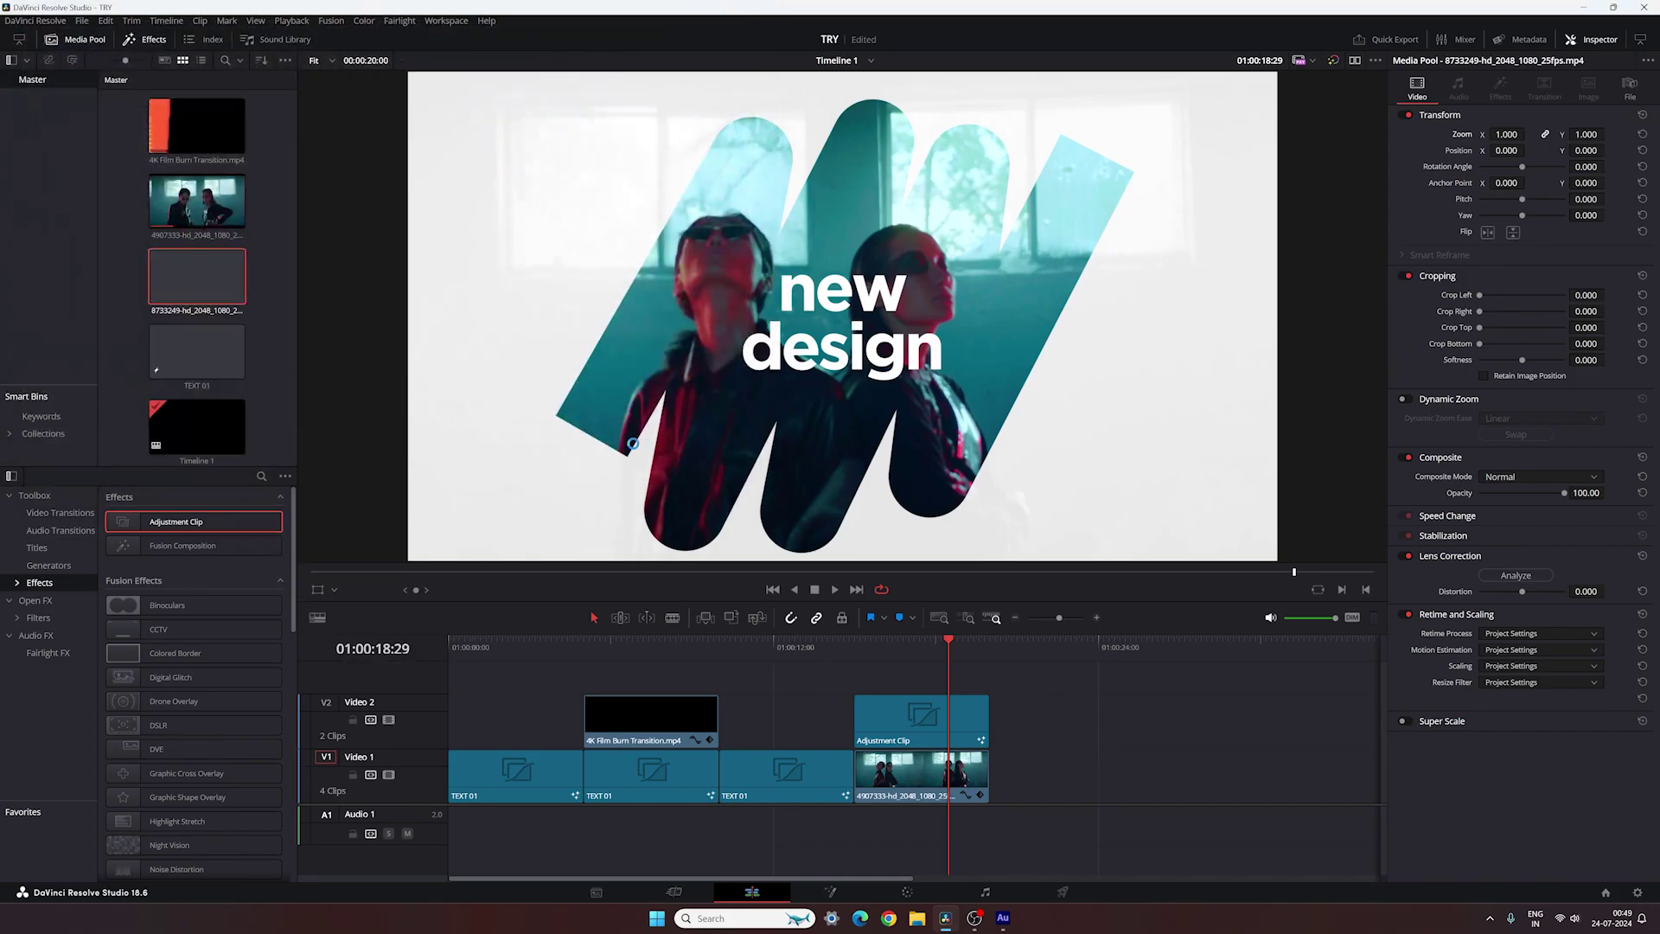
drag(194, 276, 993, 770)
- Cut the newly added video to end at 01:00:25:00, removing the remainder, and set its zoom to 1.090
click(991, 650)
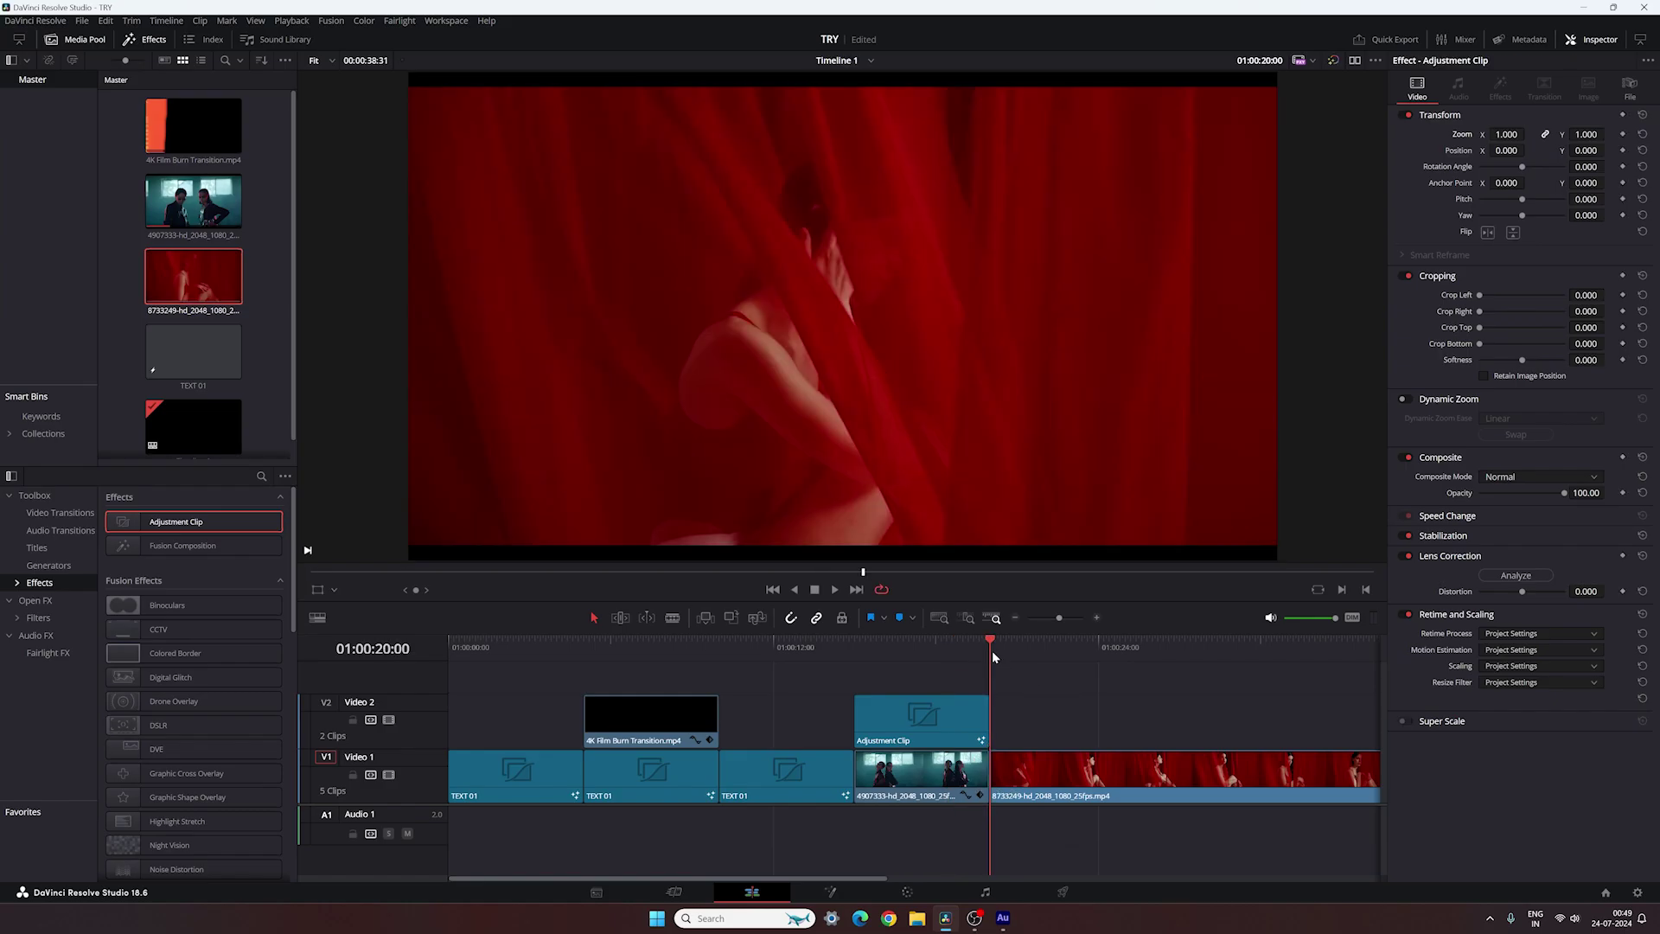
drag(993, 650, 1125, 653)
click(1118, 772)
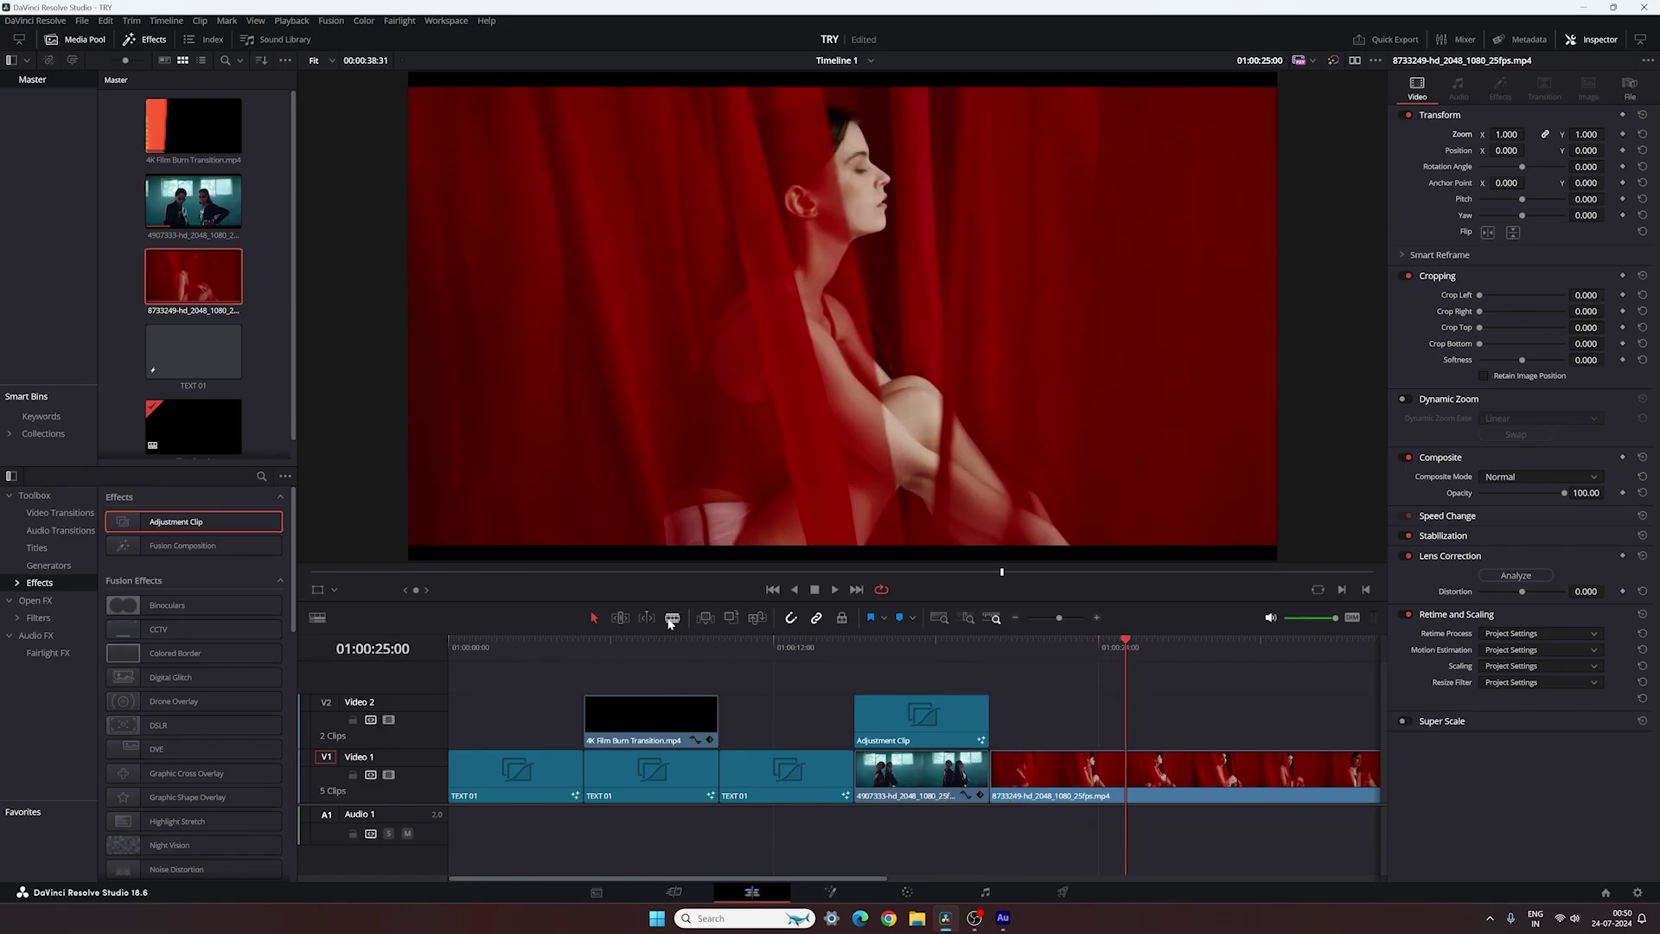
key(ctrl+b)
click(593, 617)
click(1202, 766)
key(Delete)
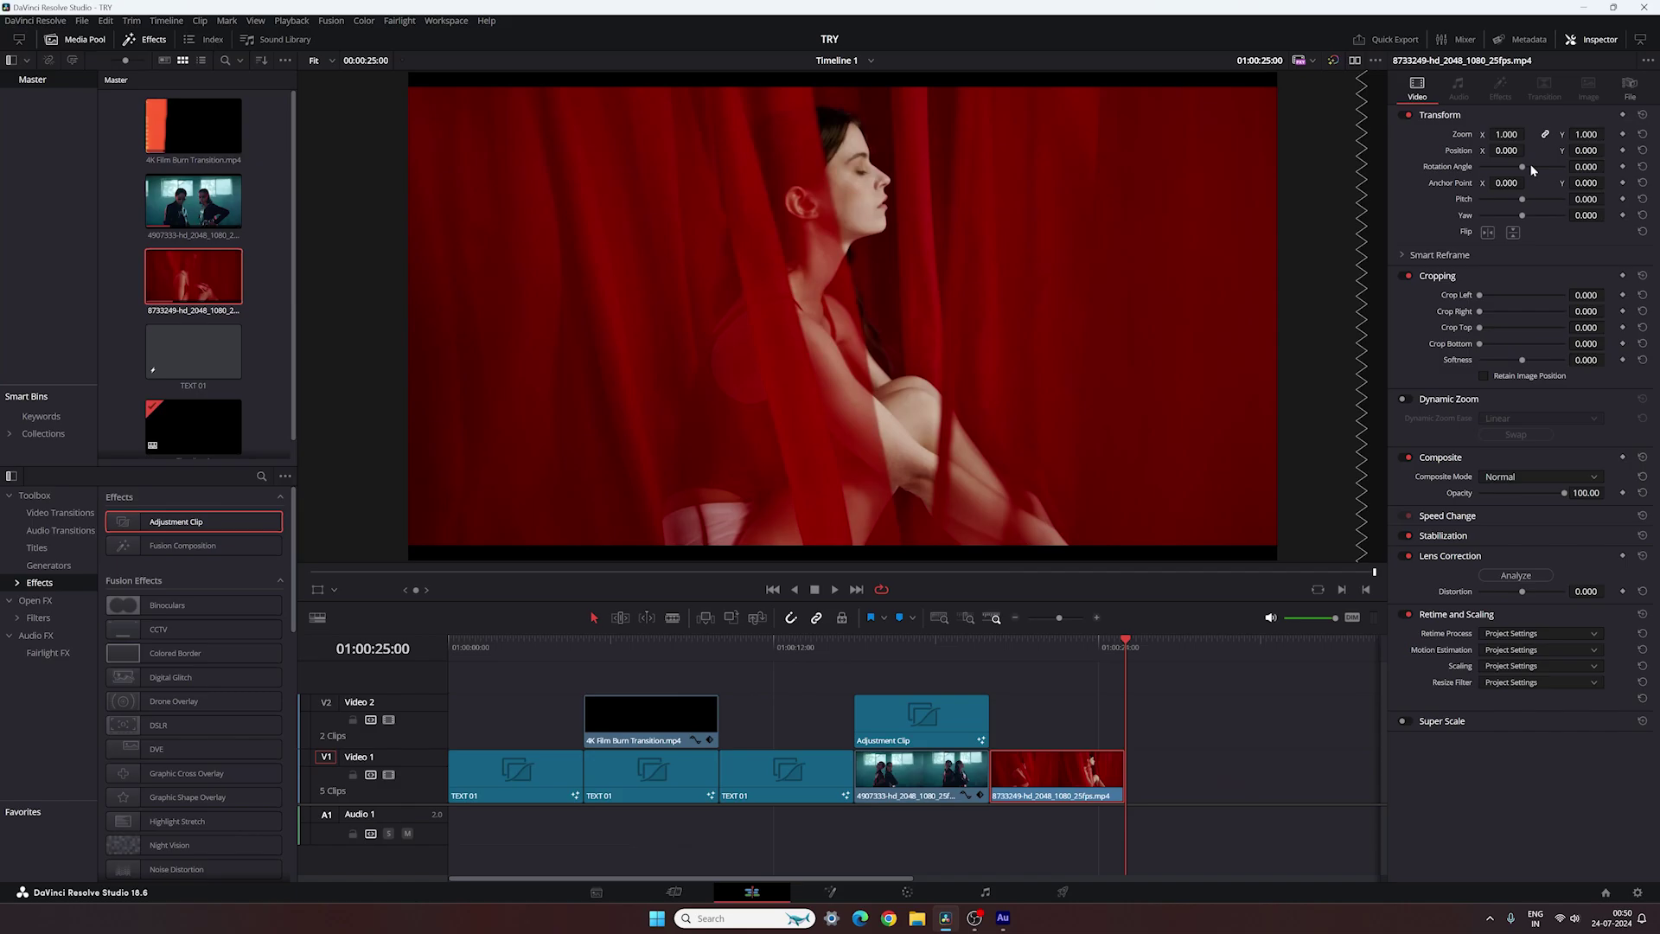
drag(1506, 134, 1517, 134)
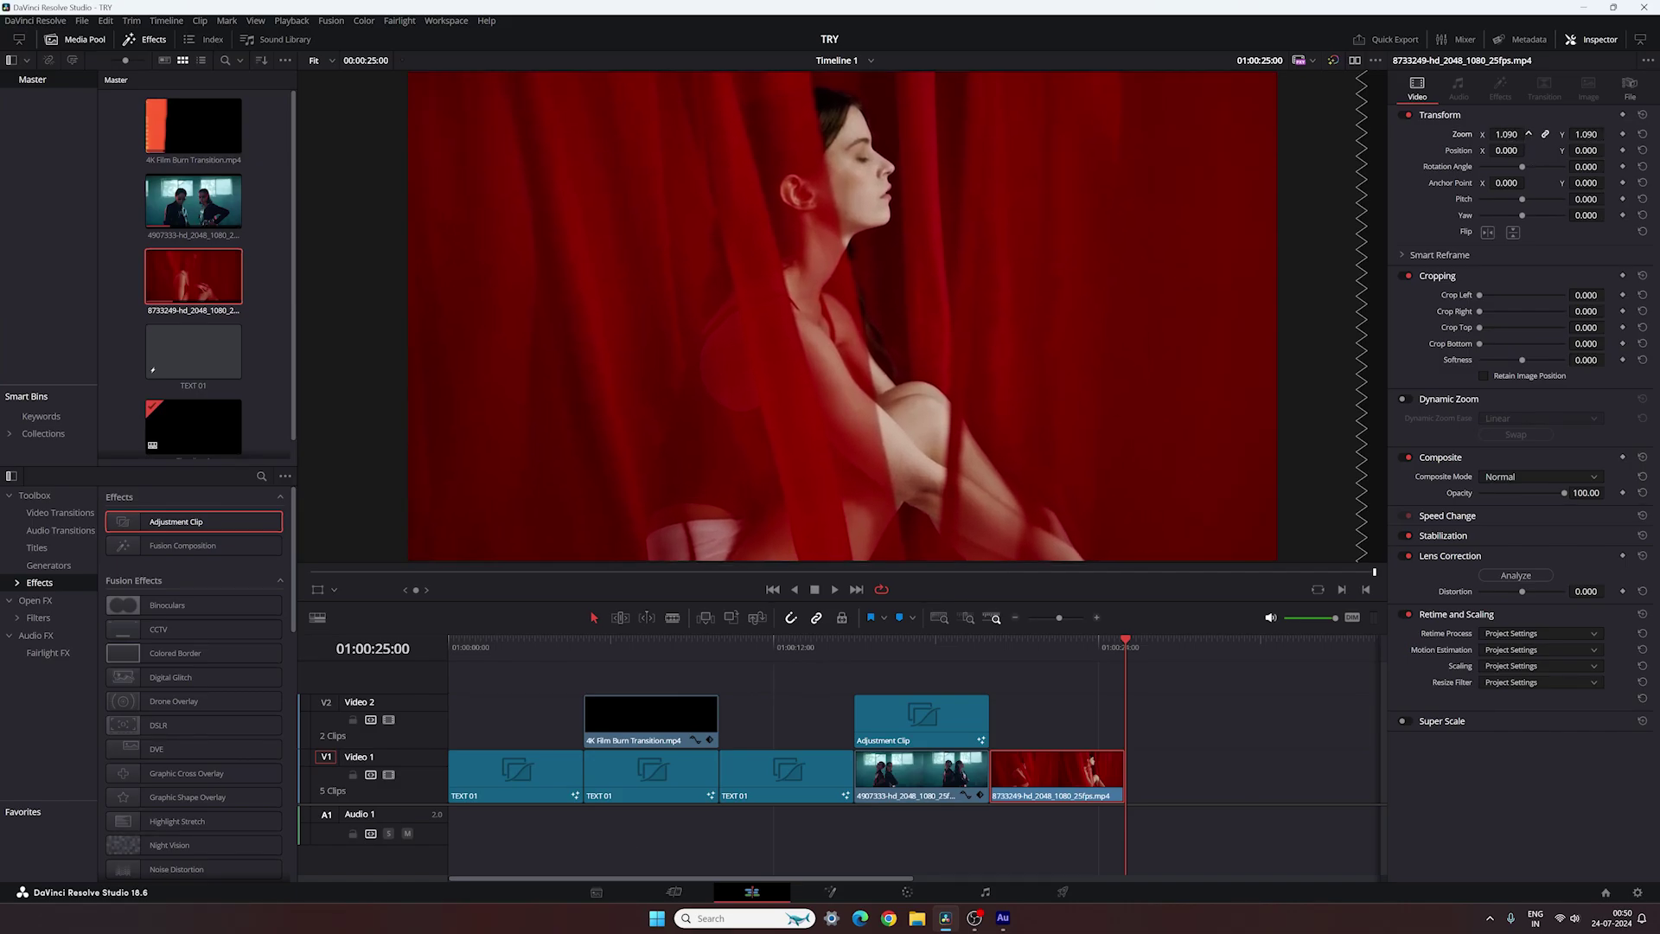
click(1165, 698)
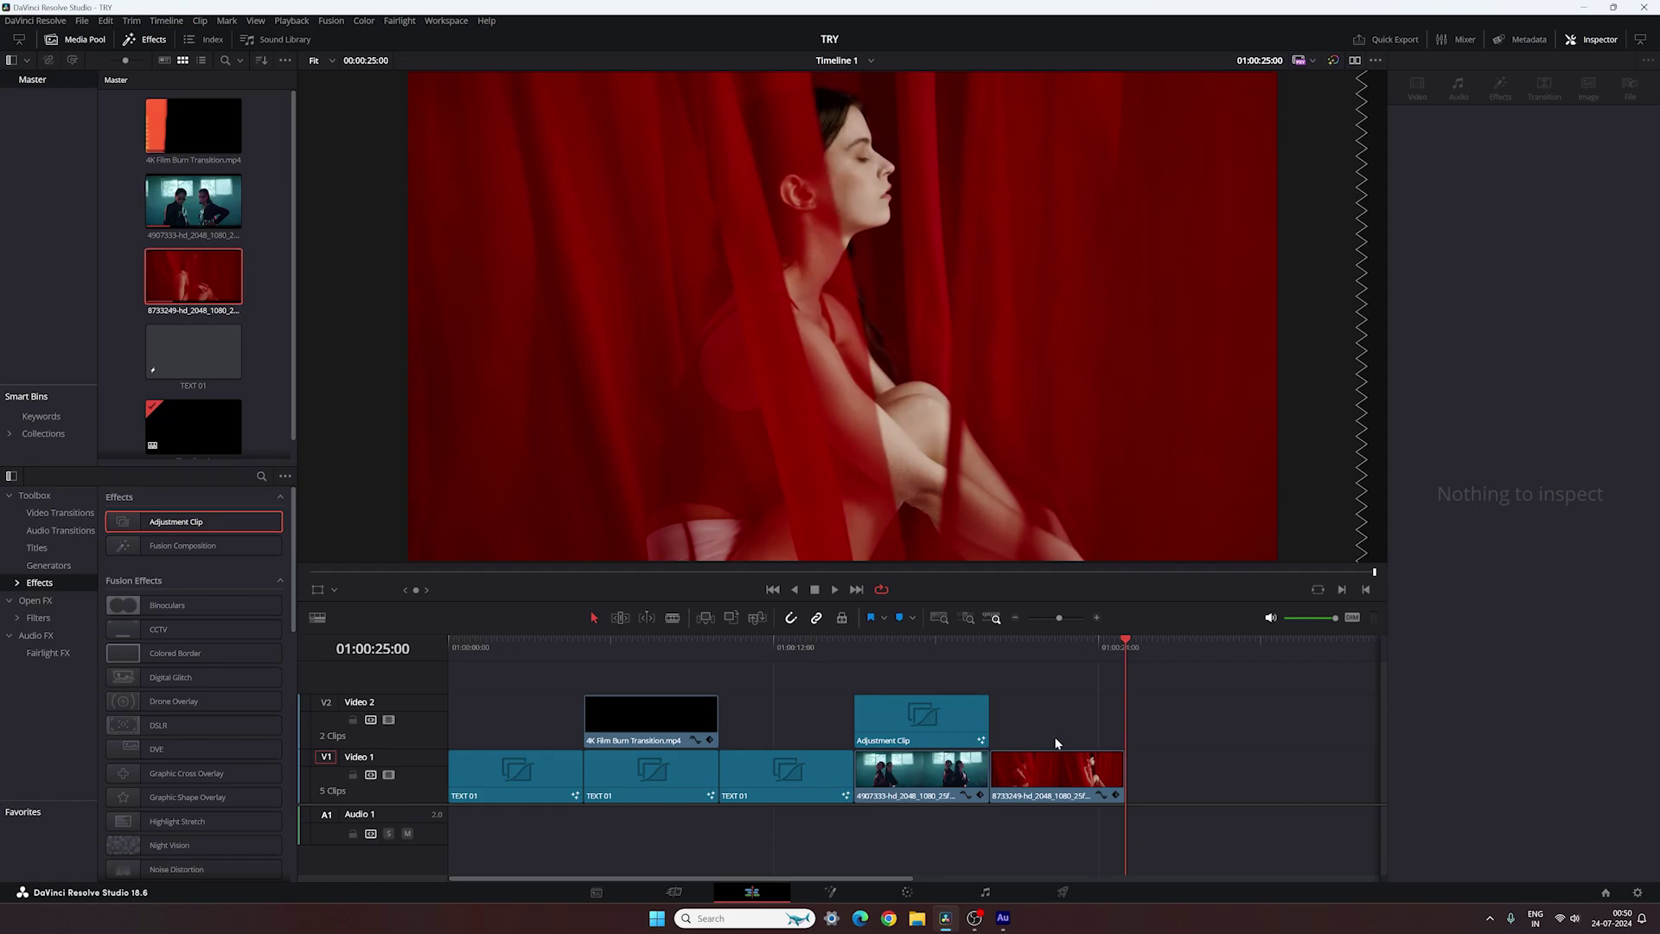
- Duplicate the adjustment clip on Video 2 over the new red footage and play that section from 01:00:20:00
click(944, 735)
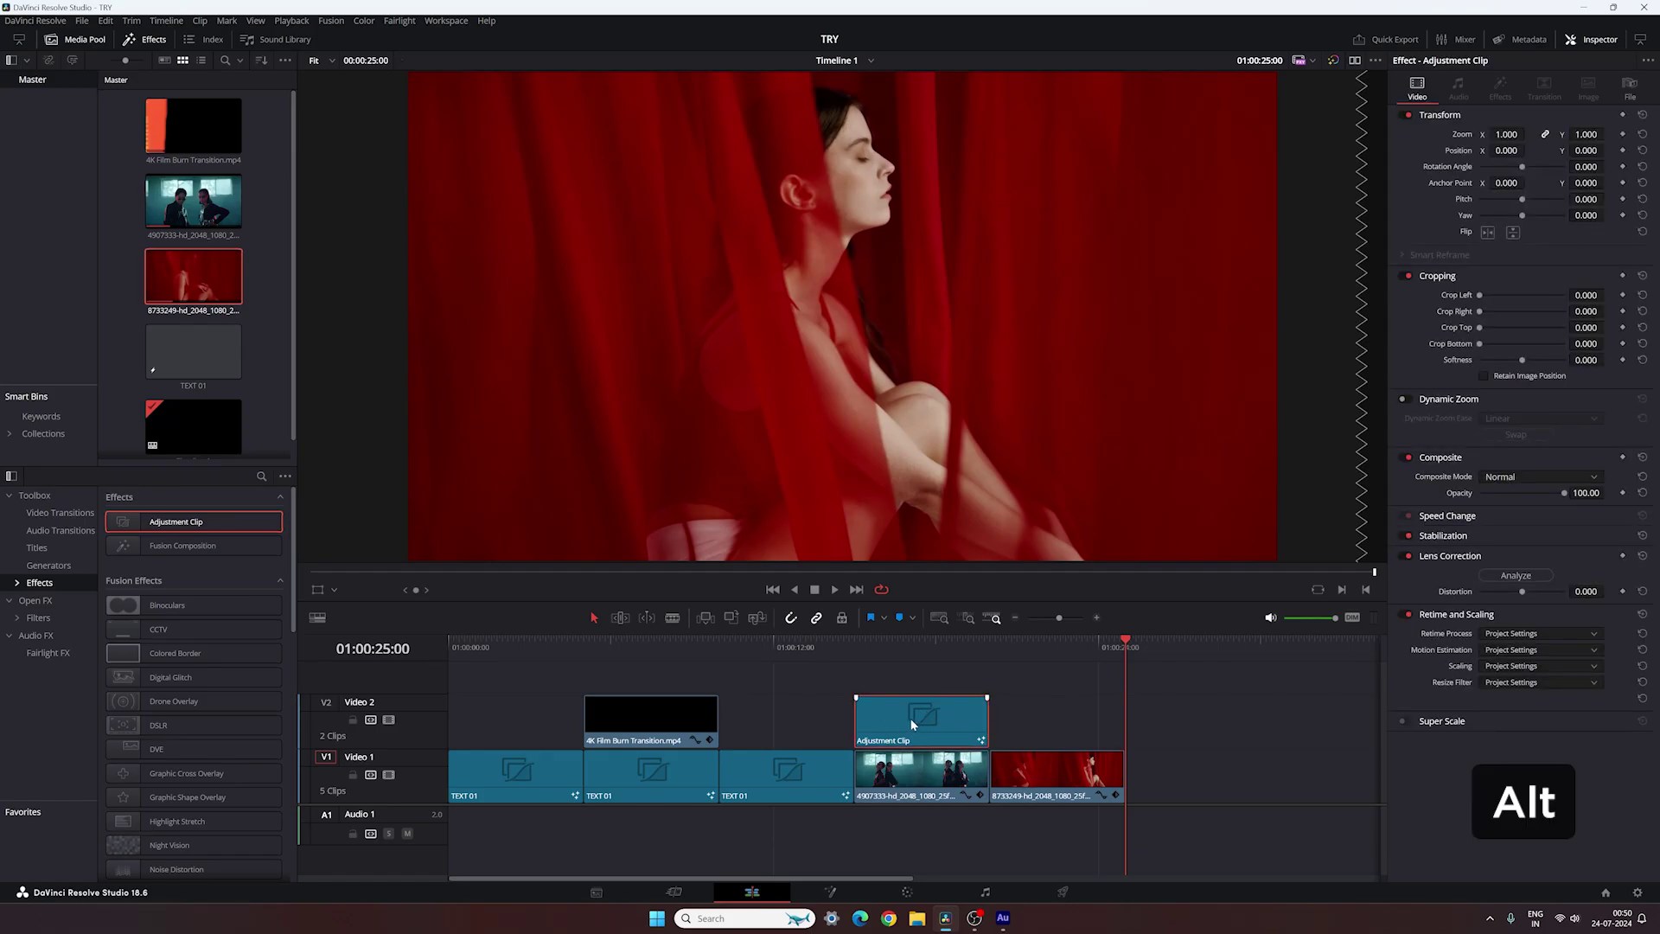
drag(908, 719, 1051, 718)
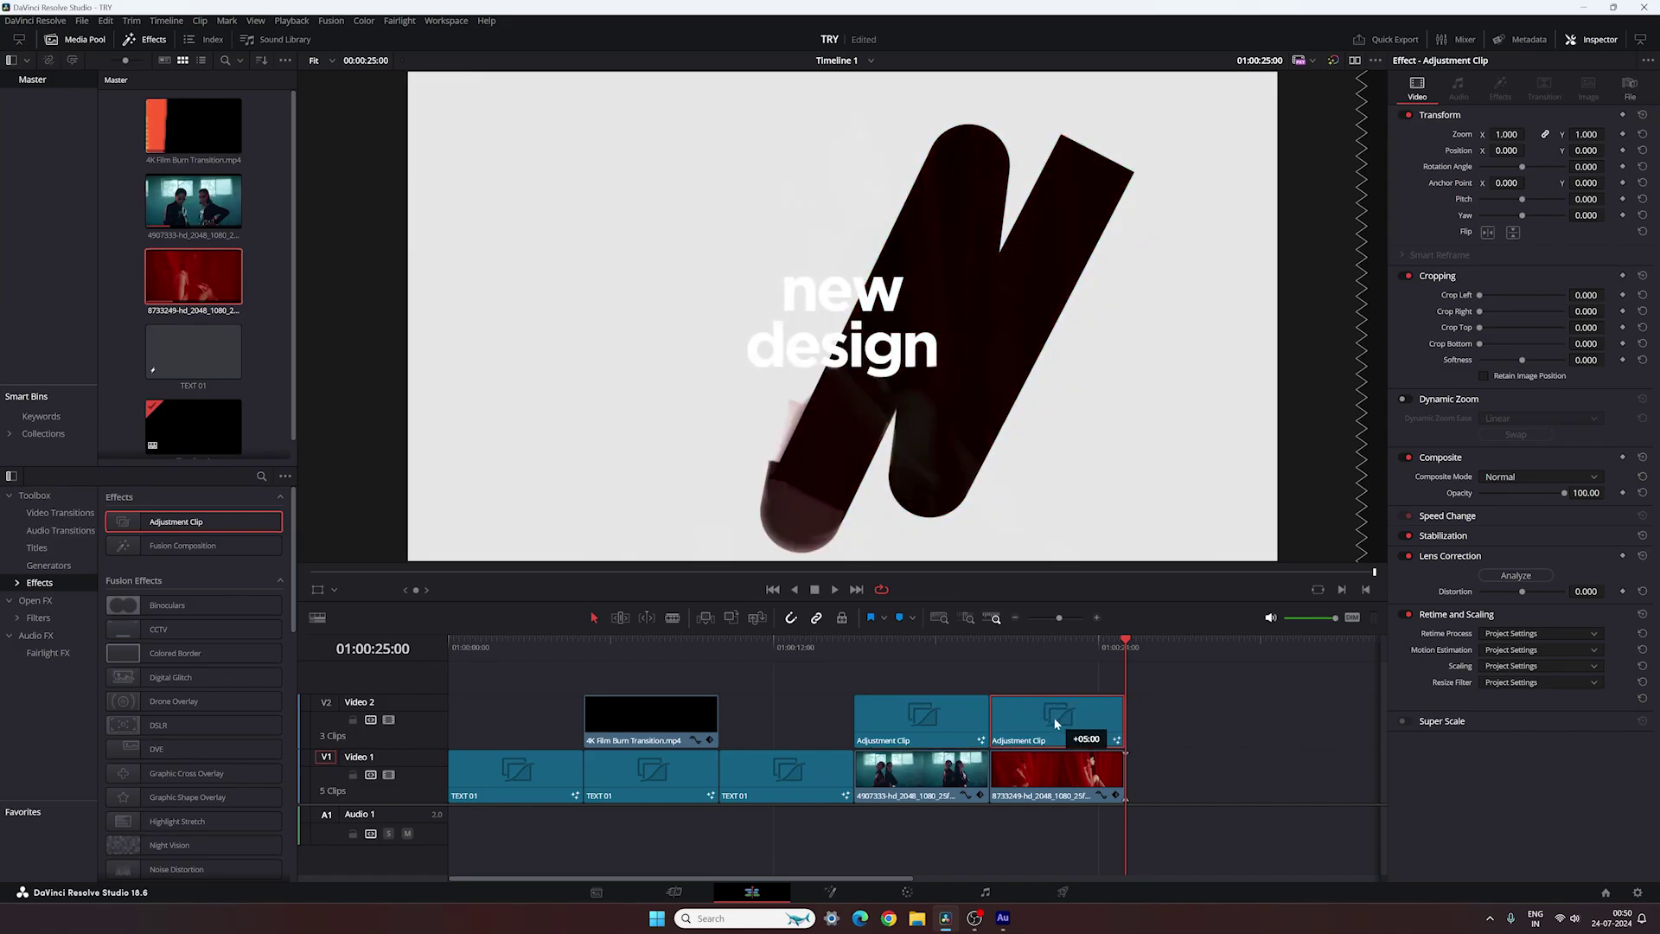
click(993, 650)
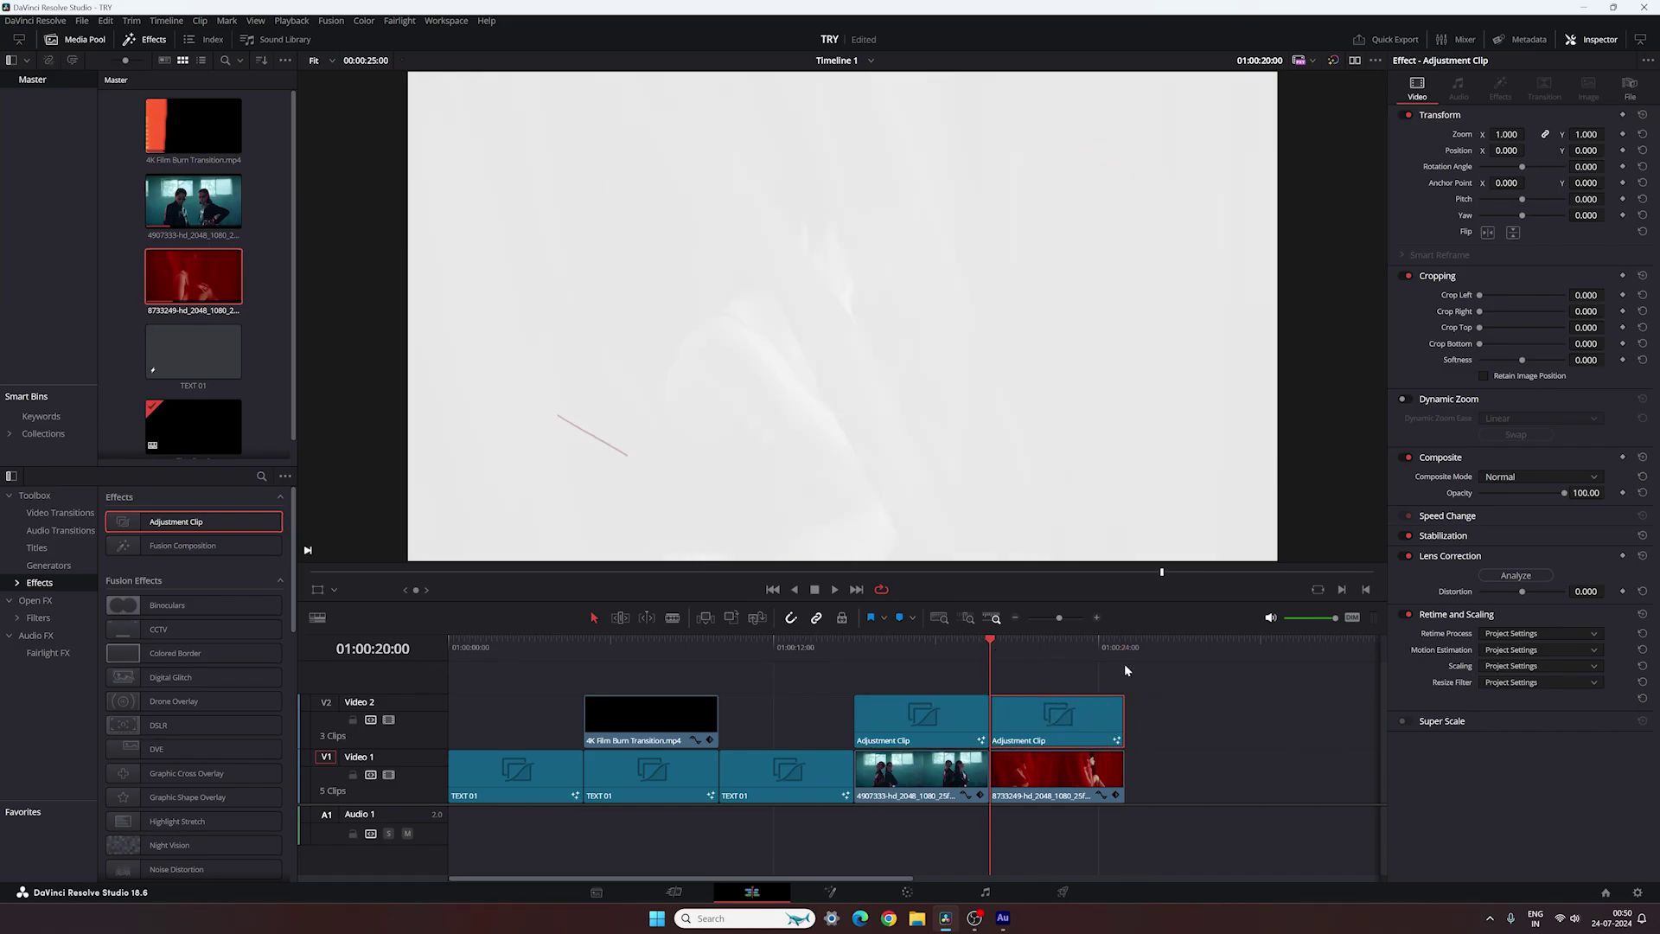
key(space)
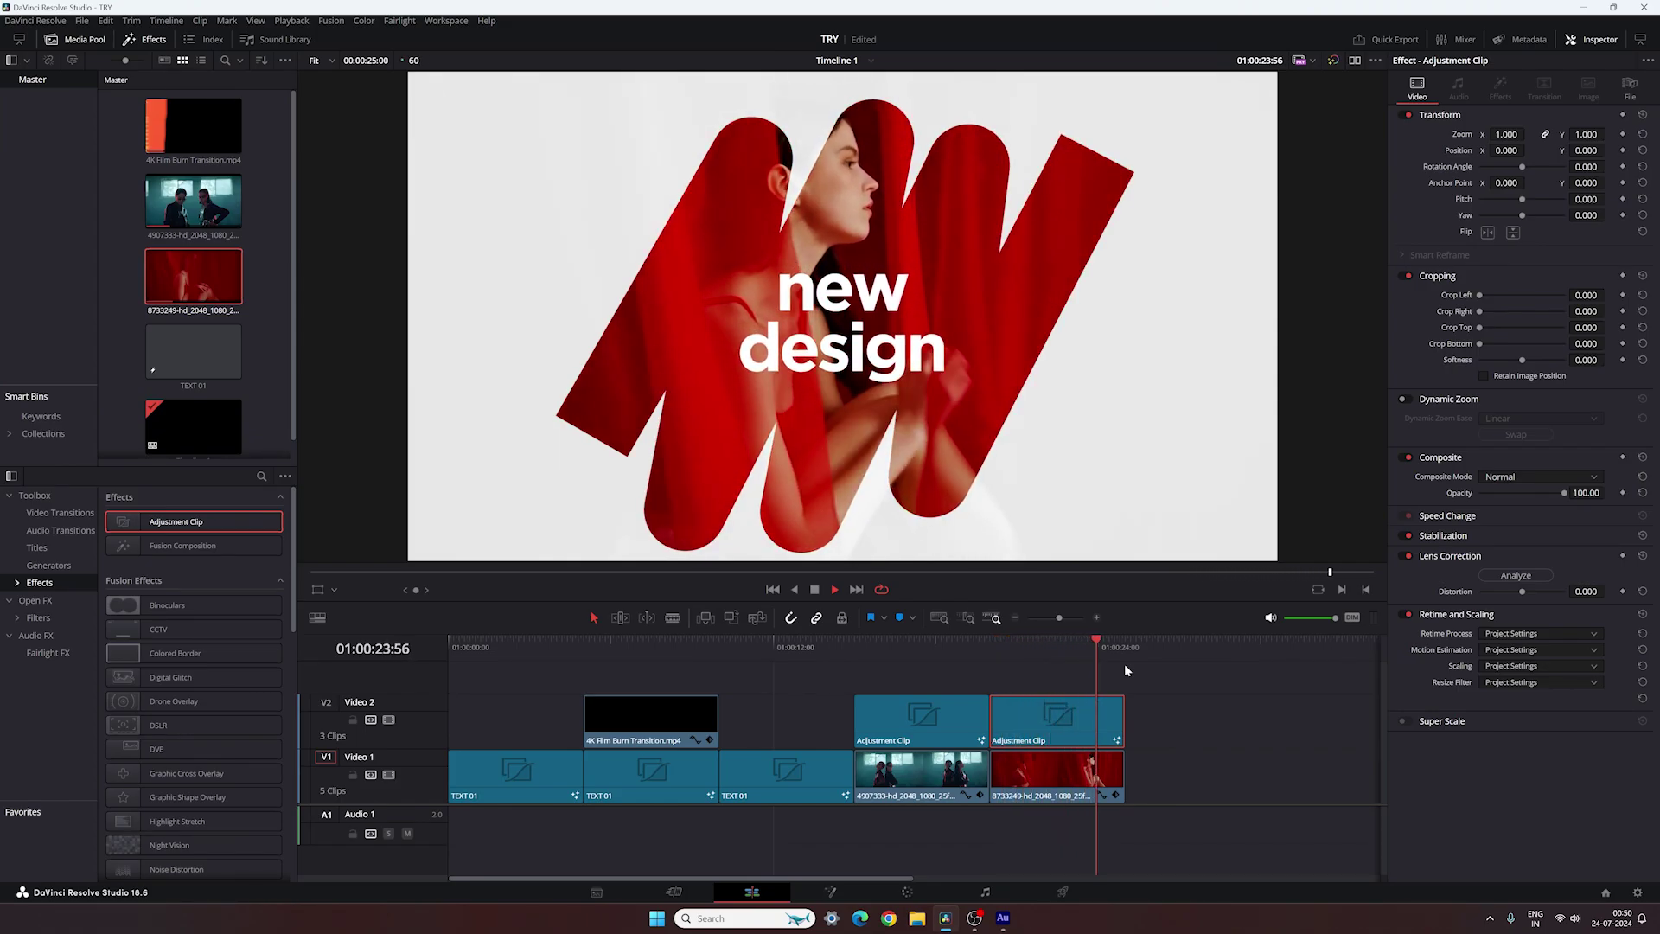
- Open the duplicated adjustment clip in Fusion and change Text1's wording to "easy tutorial" on two lines
click(1034, 651)
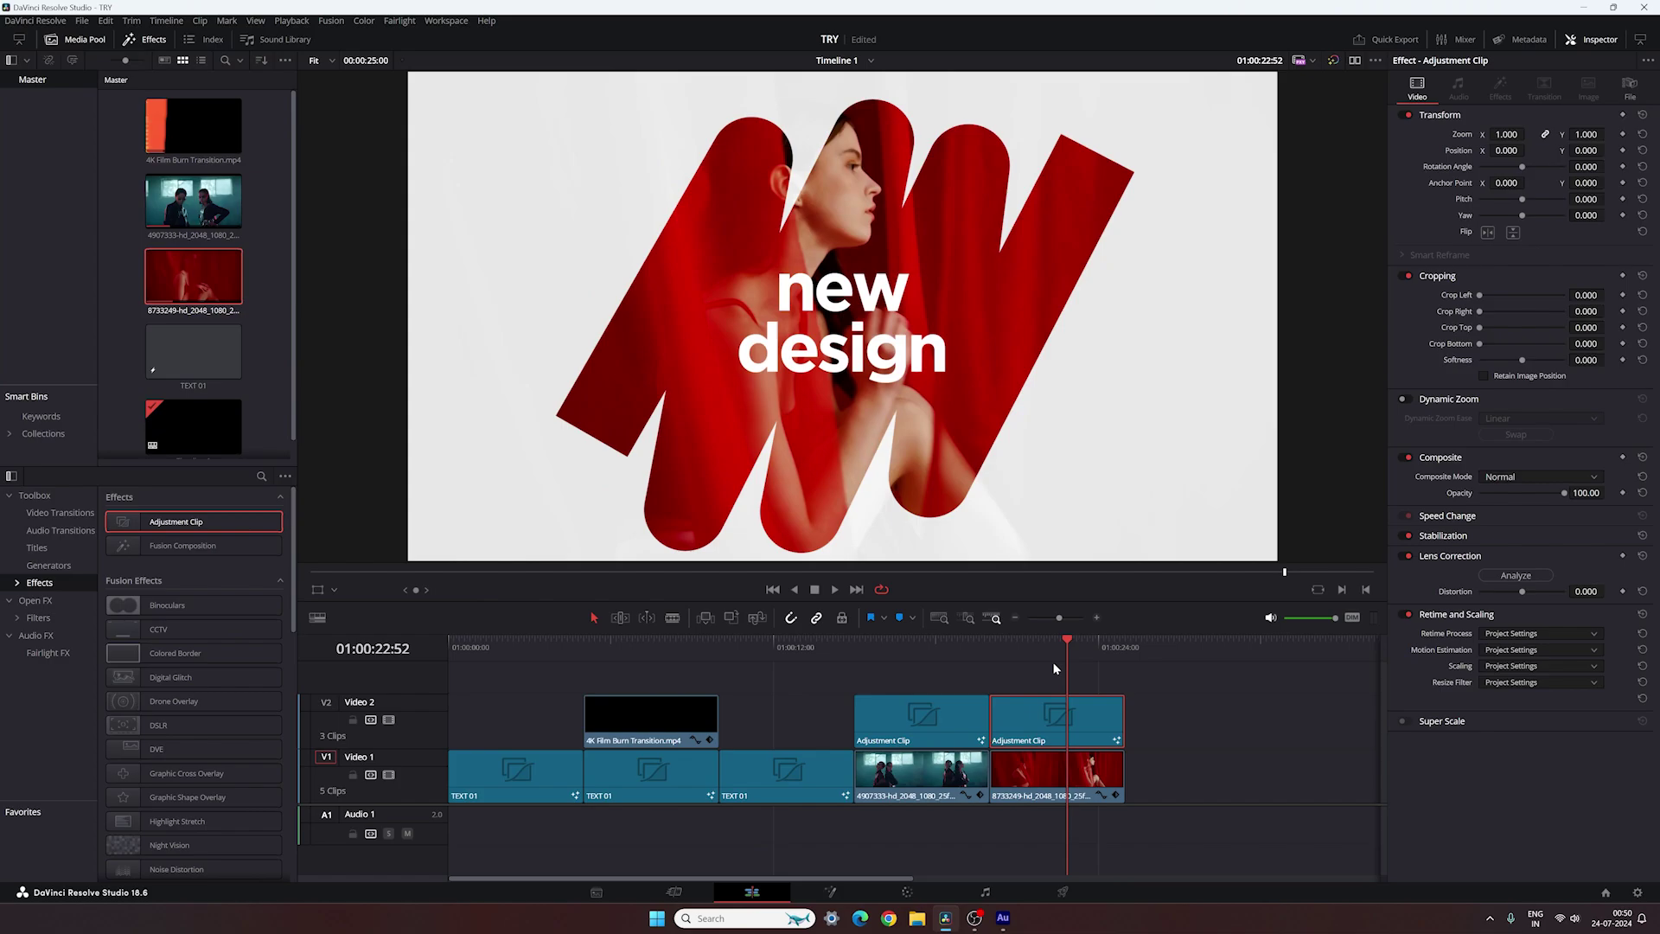
click(830, 891)
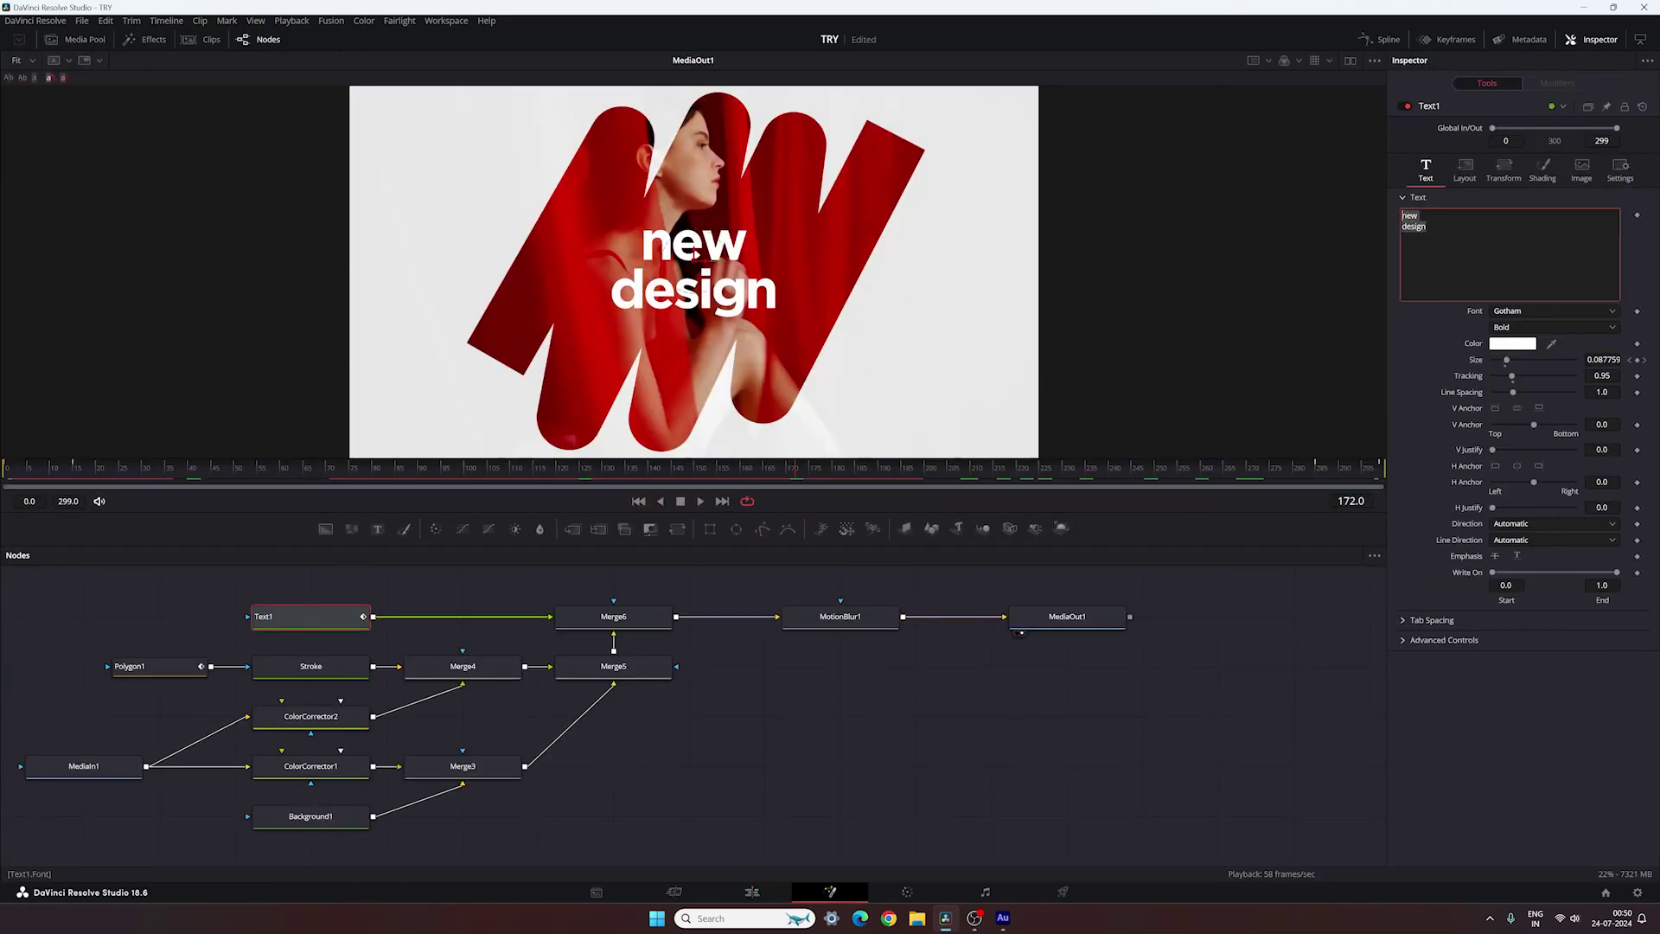
text(easy)
key(Return)
text(tutorial)
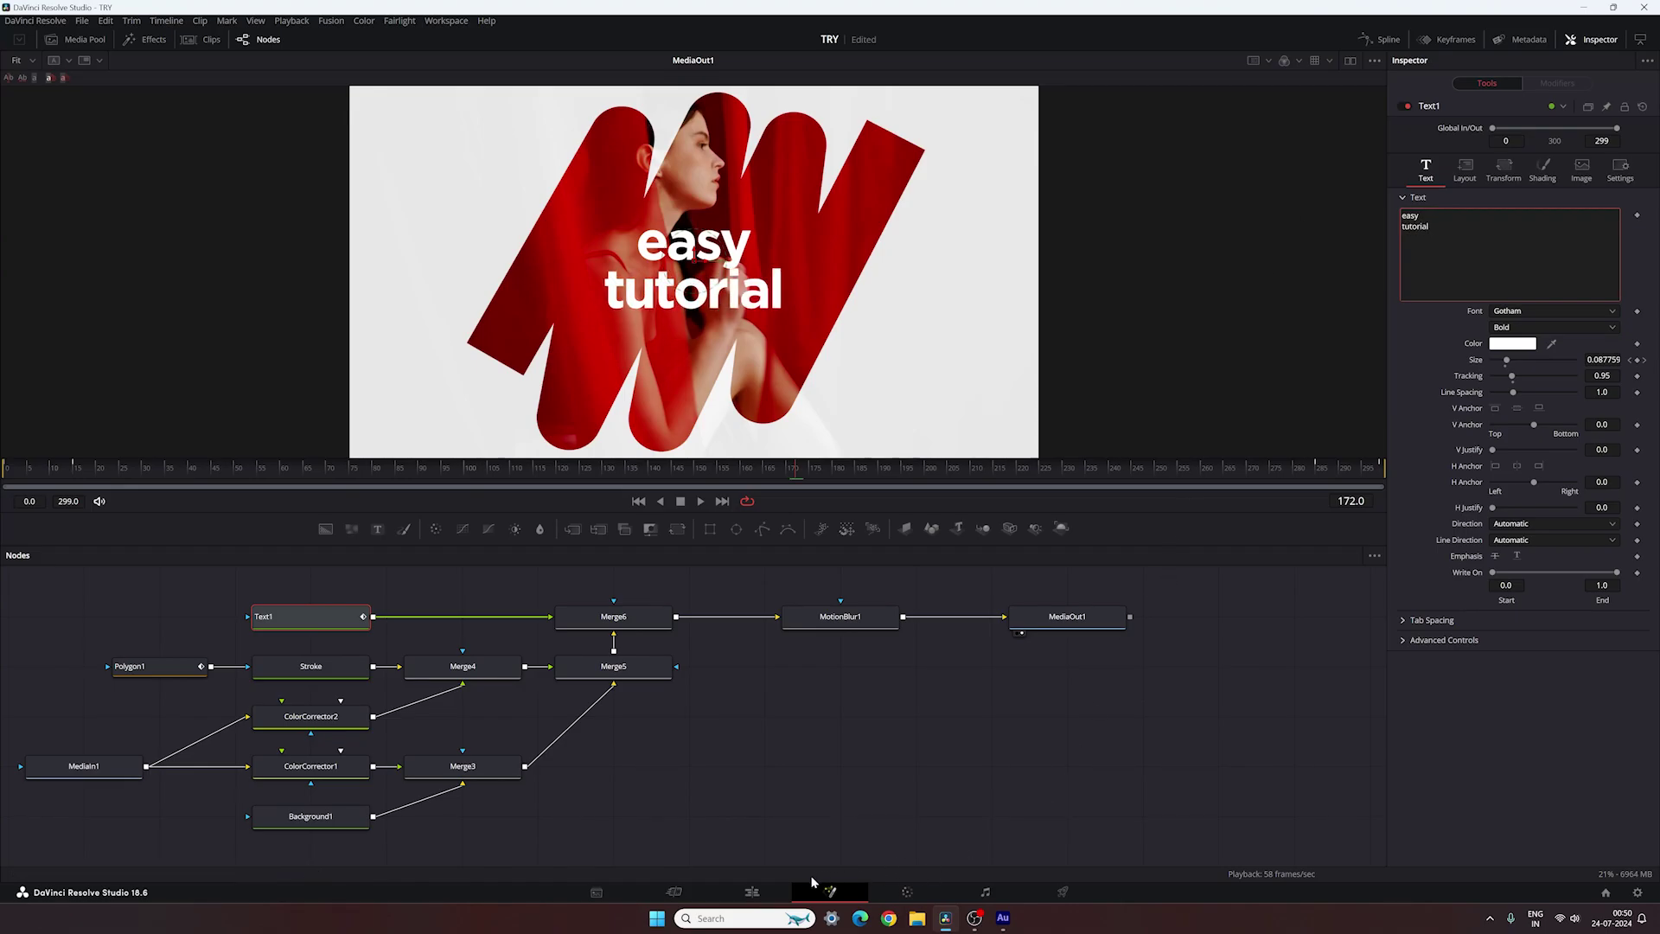
- Return to the Edit page and play the whole timeline full screen from the beginning
click(751, 891)
click(528, 646)
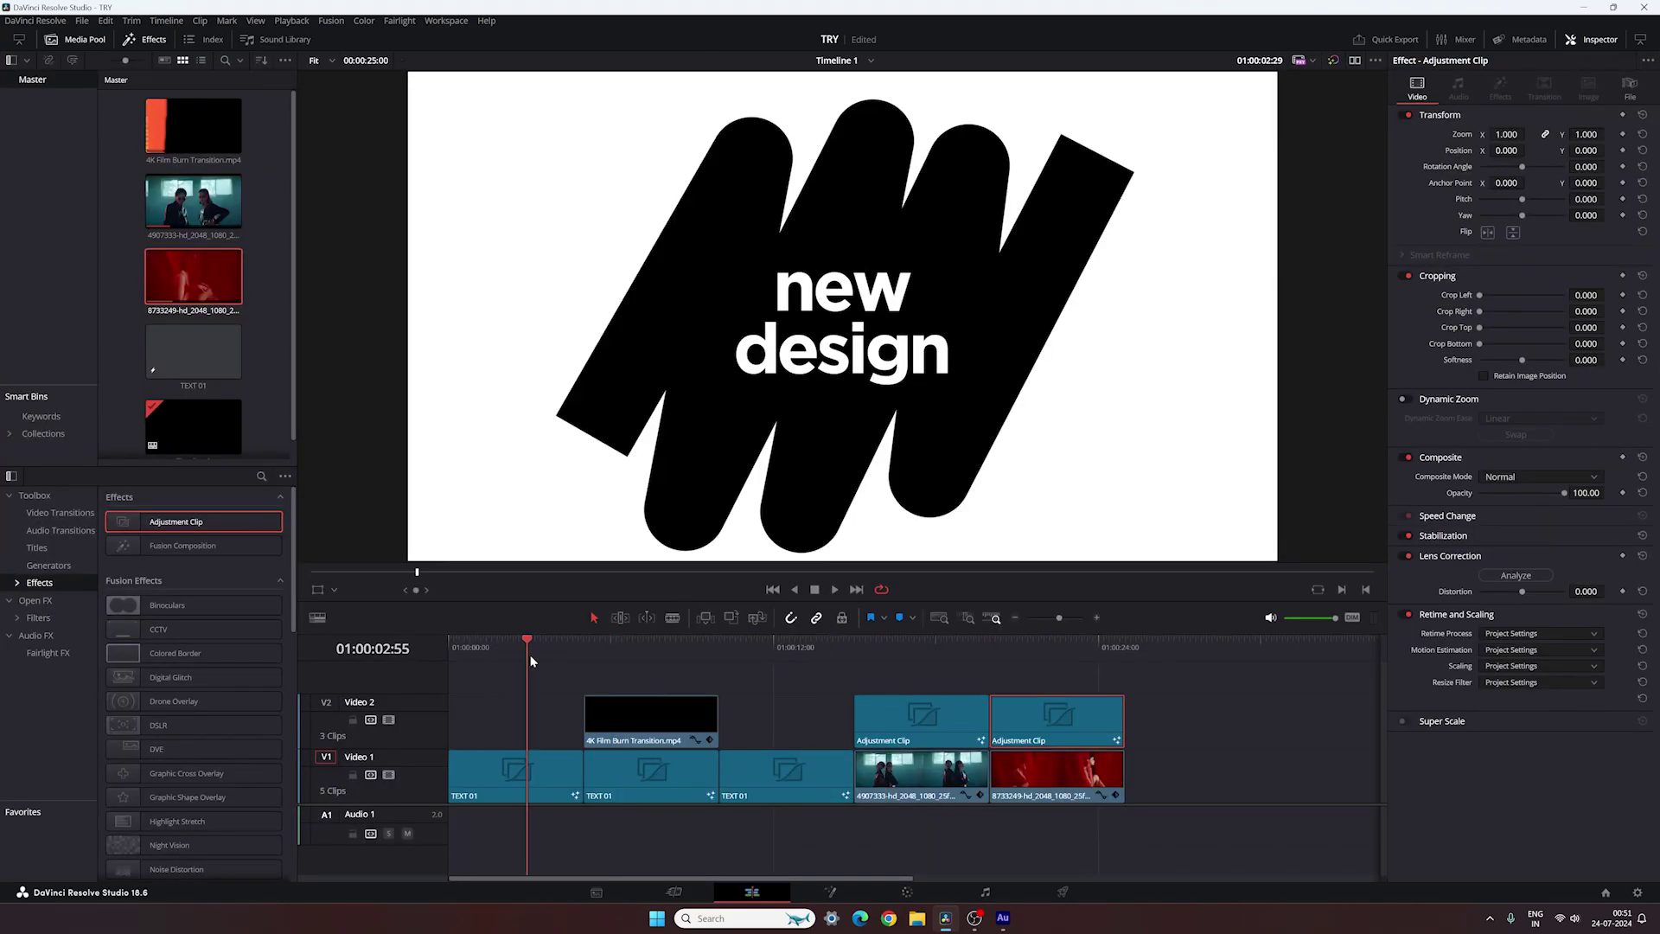
drag(531, 662, 454, 666)
key(ctrl+f)
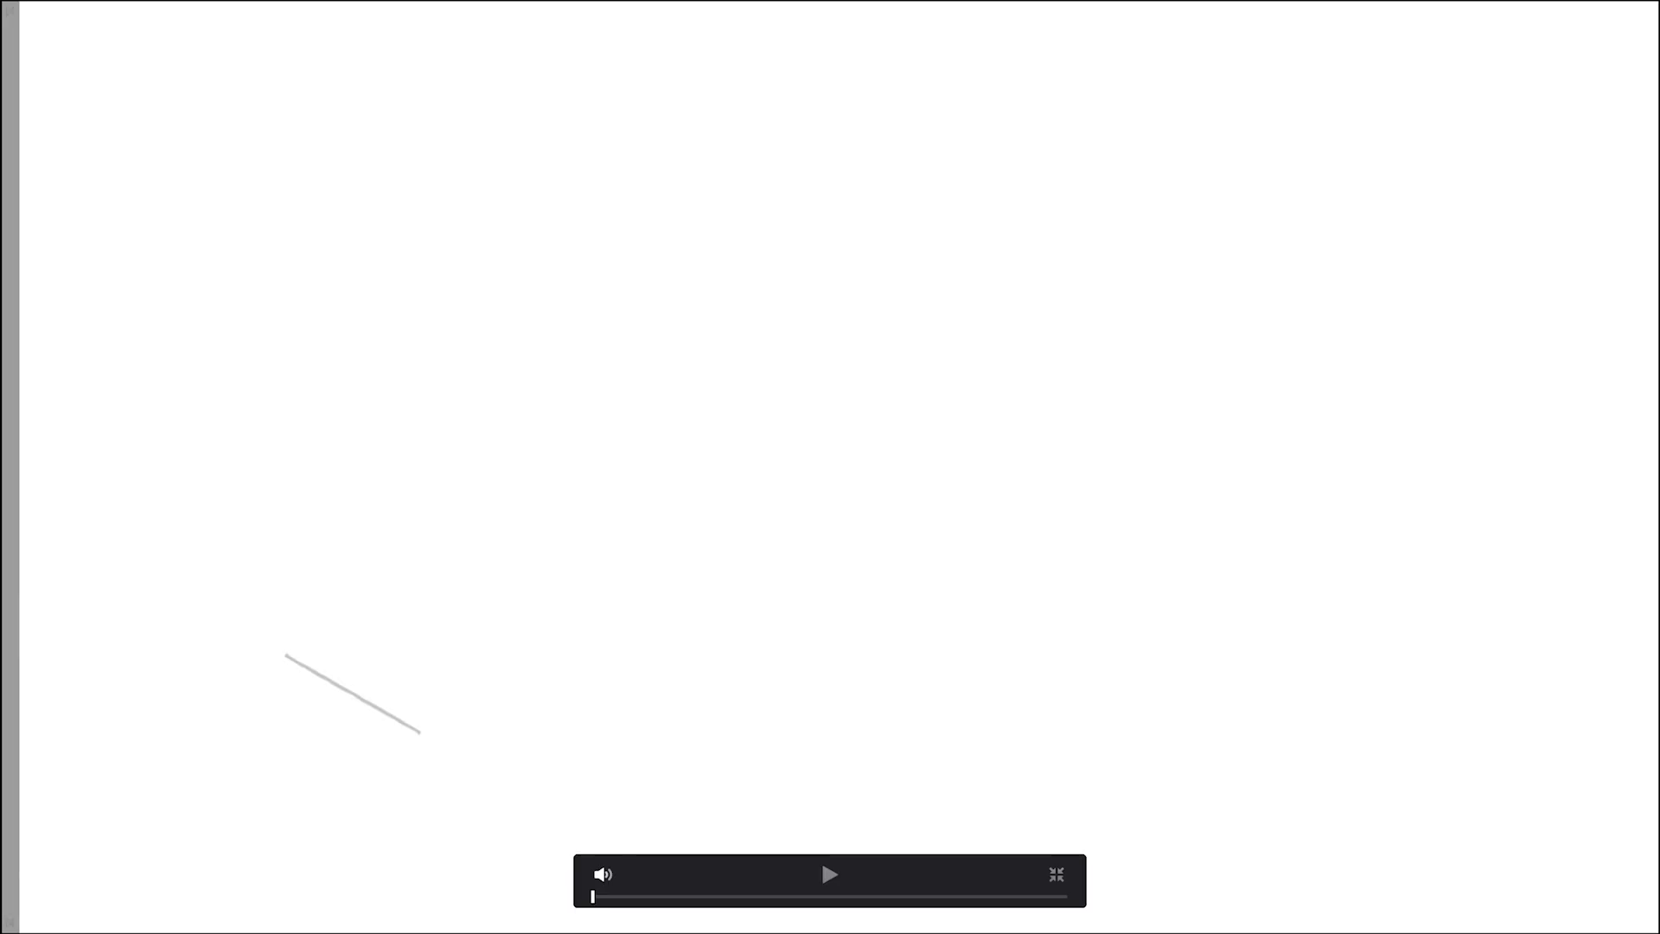
key(space)
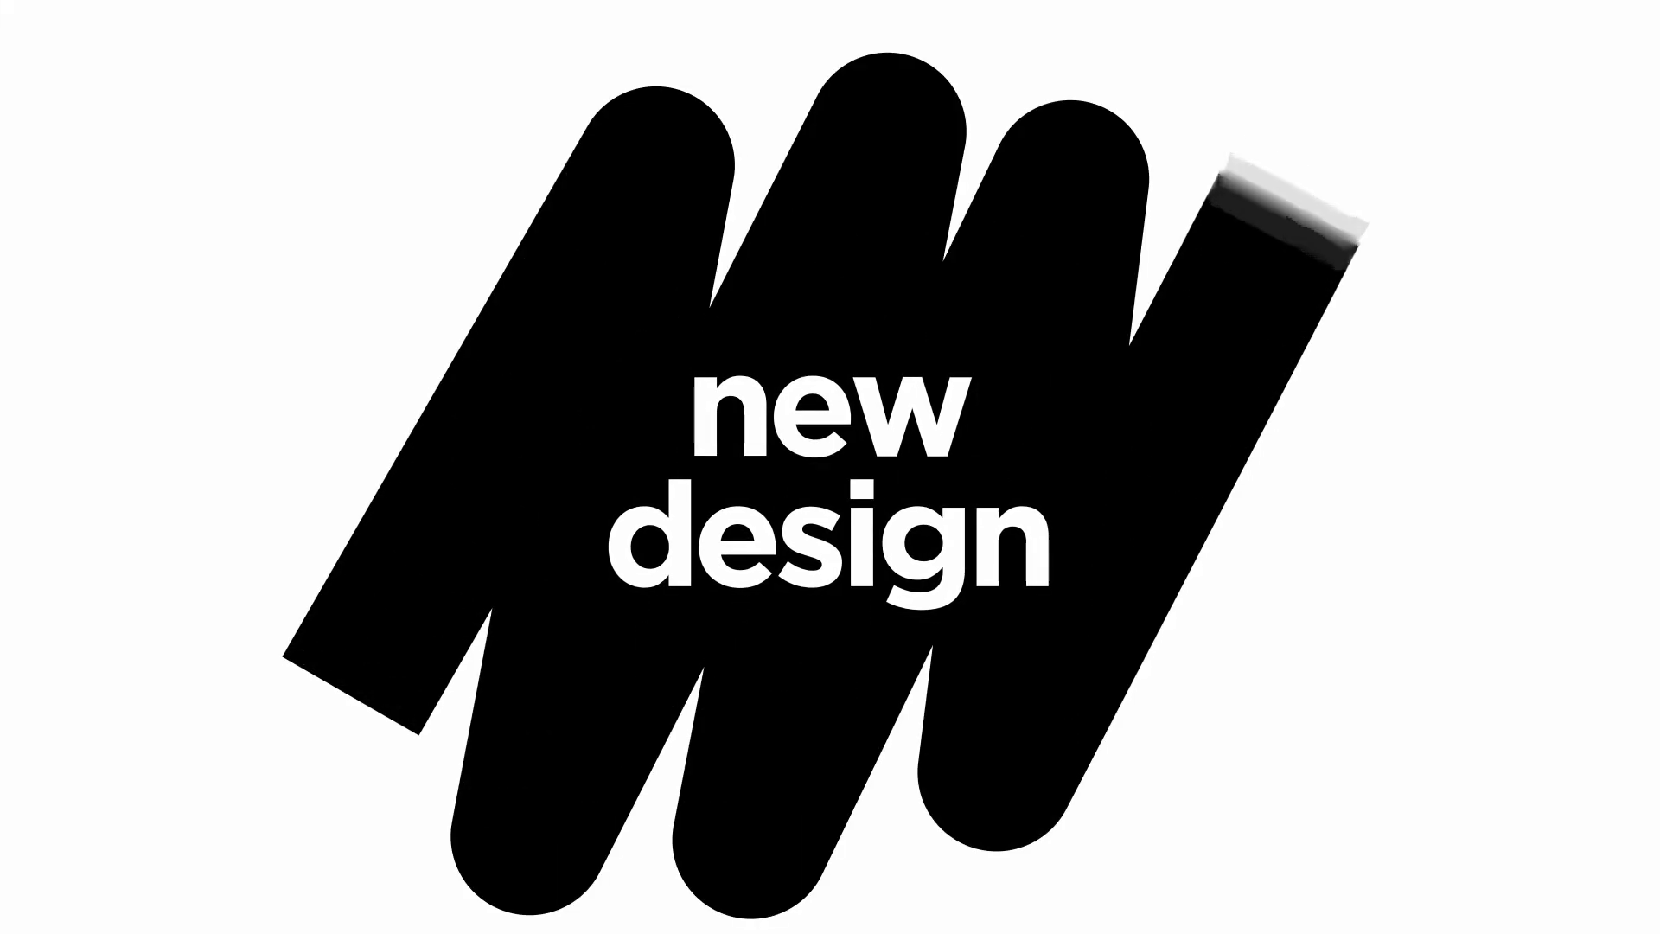